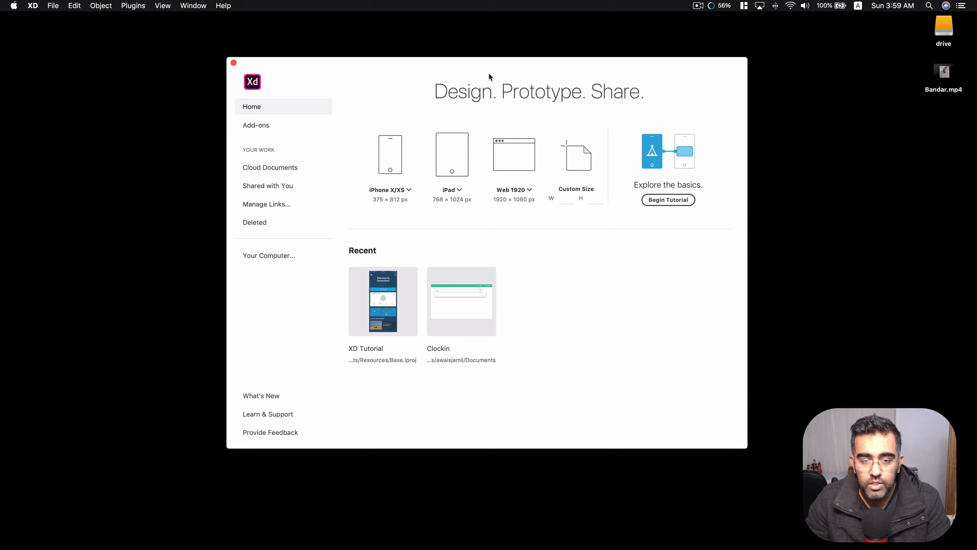
Open the recent Clockin document and preview its flow through Get Started, Already have Account and Login.
left_click_drag(486, 62, 480, 62)
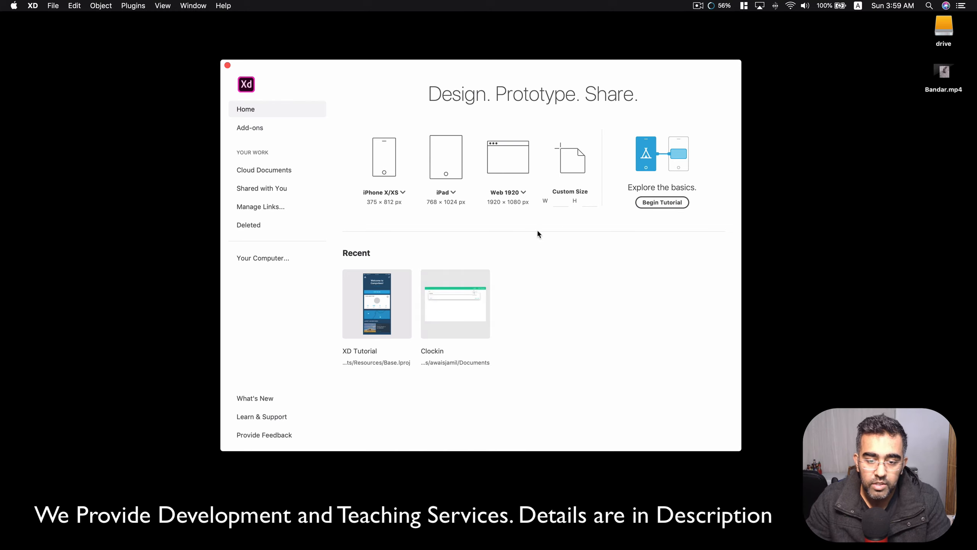
left_click(467, 295)
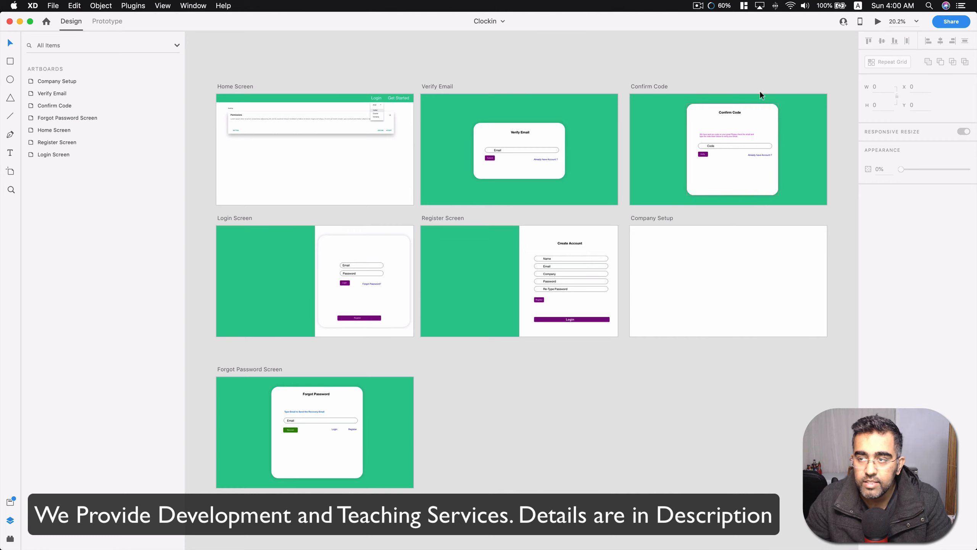
left_click(878, 22)
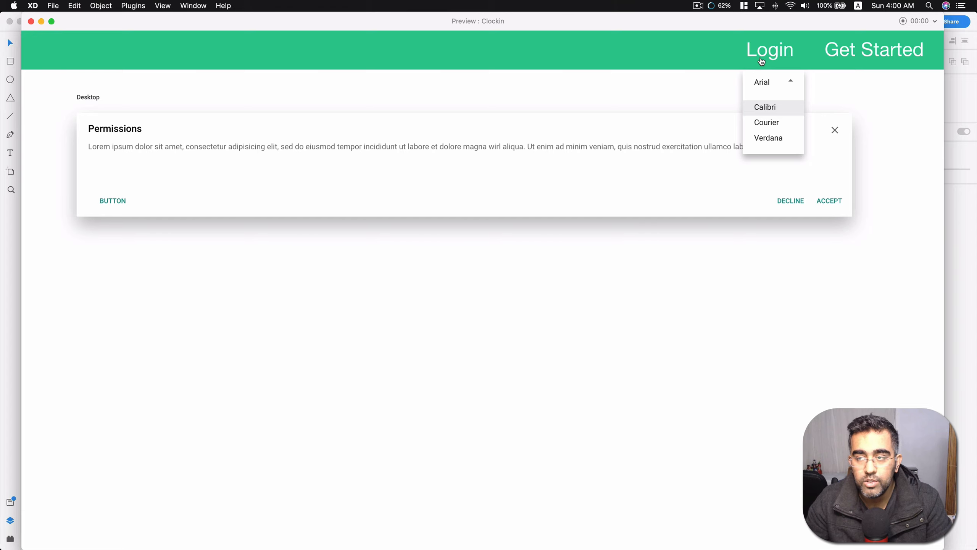
left_click(867, 54)
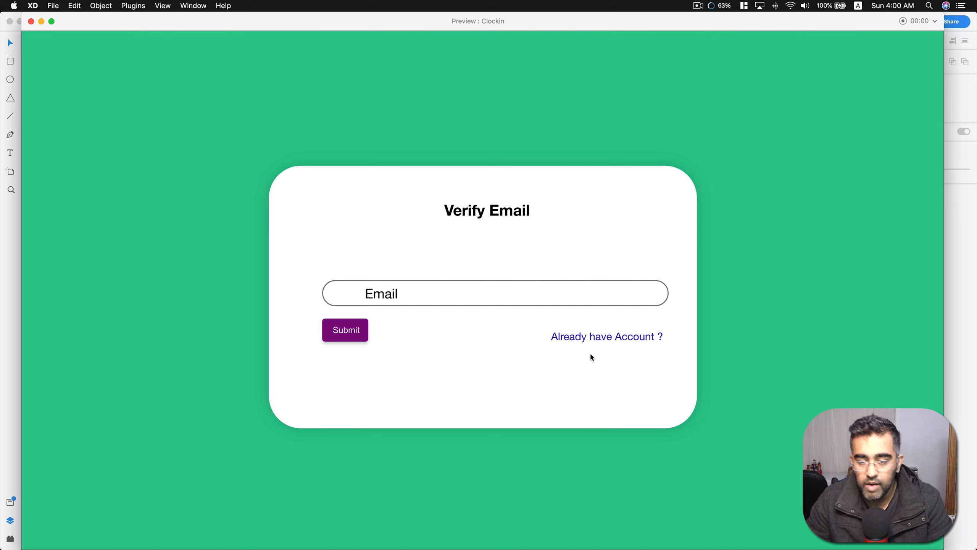
left_click(597, 342)
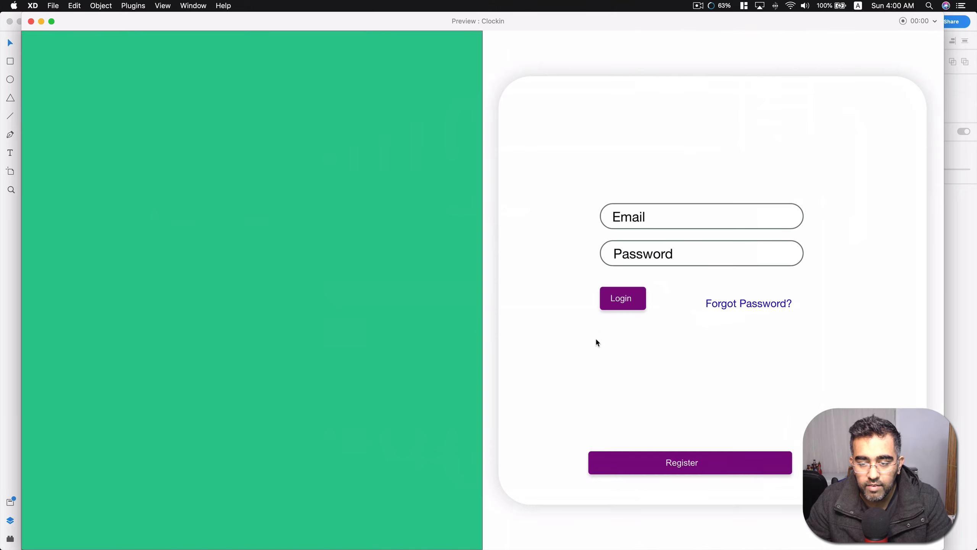
left_click(630, 306)
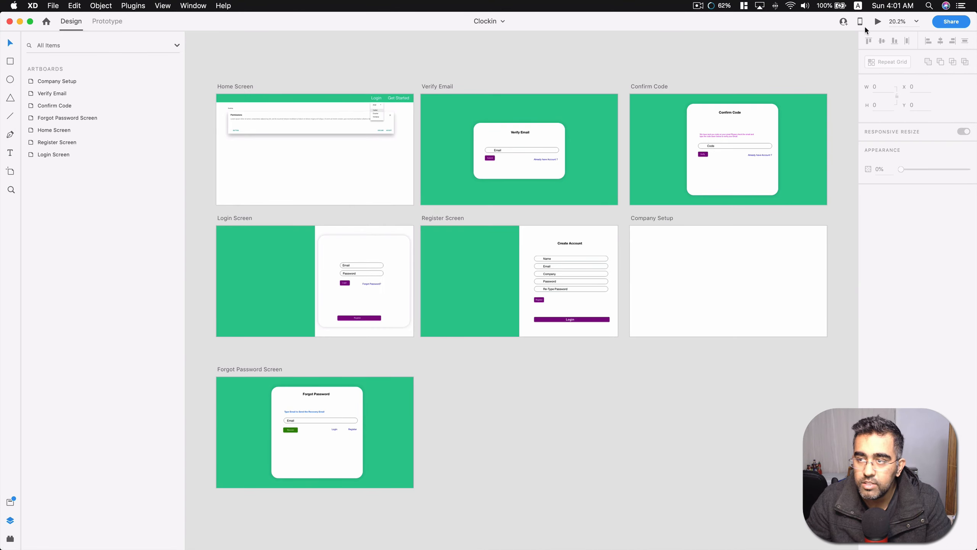
Preview the prototype again through the Register, Login and Forgot Password screens, and close the preview.
left_click(878, 21)
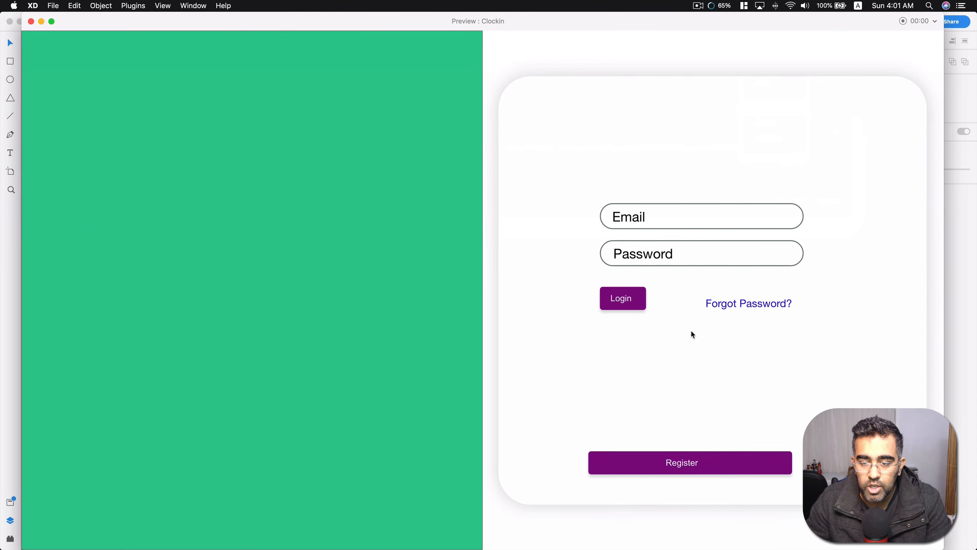
left_click(685, 465)
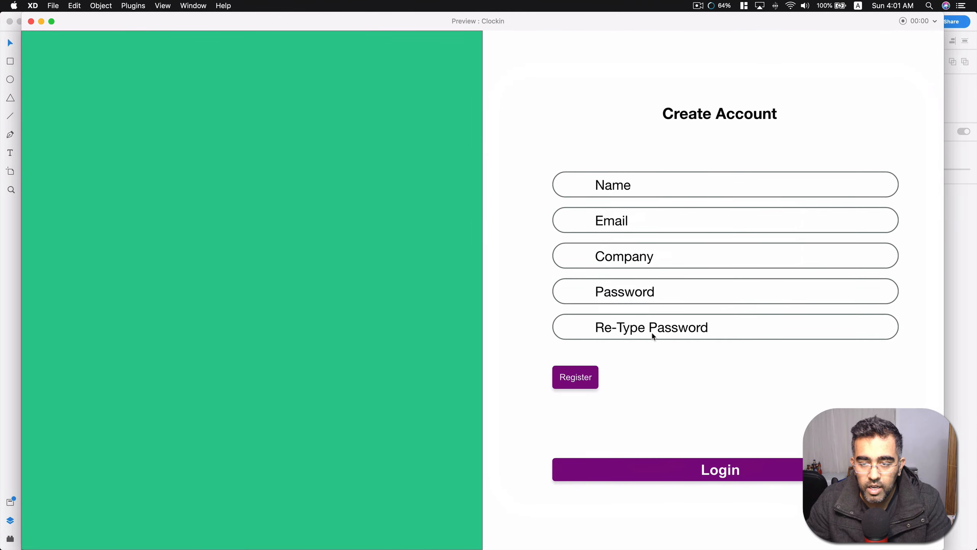
left_click(675, 471)
left_click(751, 308)
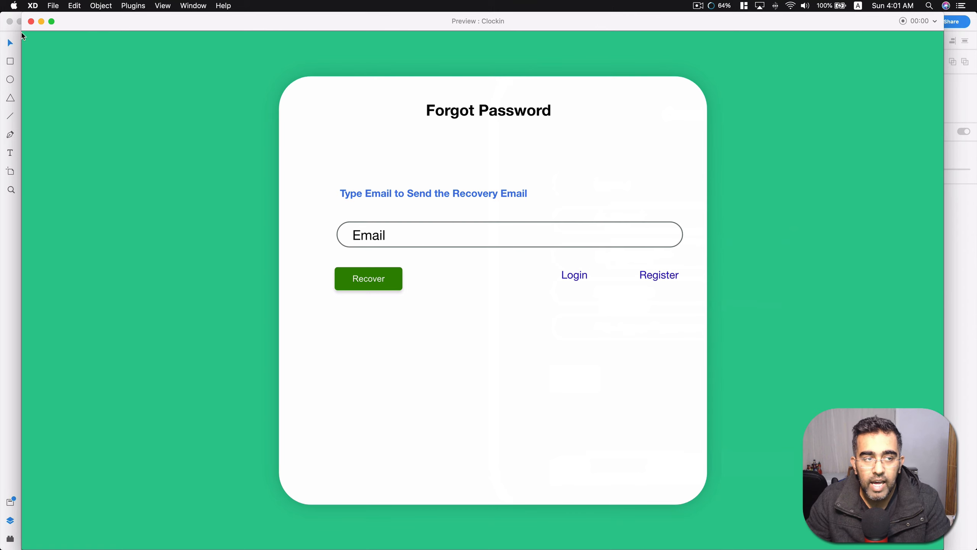
left_click(31, 21)
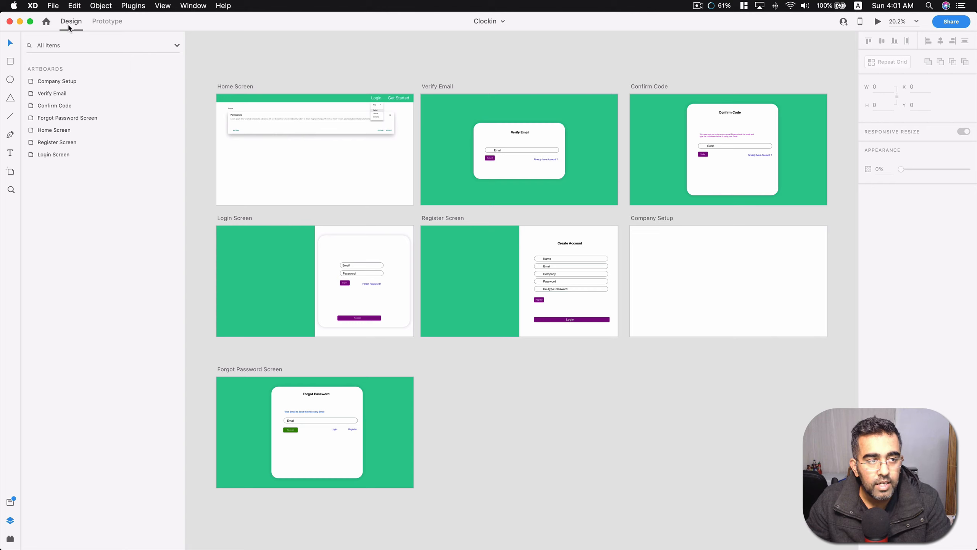
Switch to Prototype mode and display the connections between all artboards, ending with nothing selected.
left_click(113, 25)
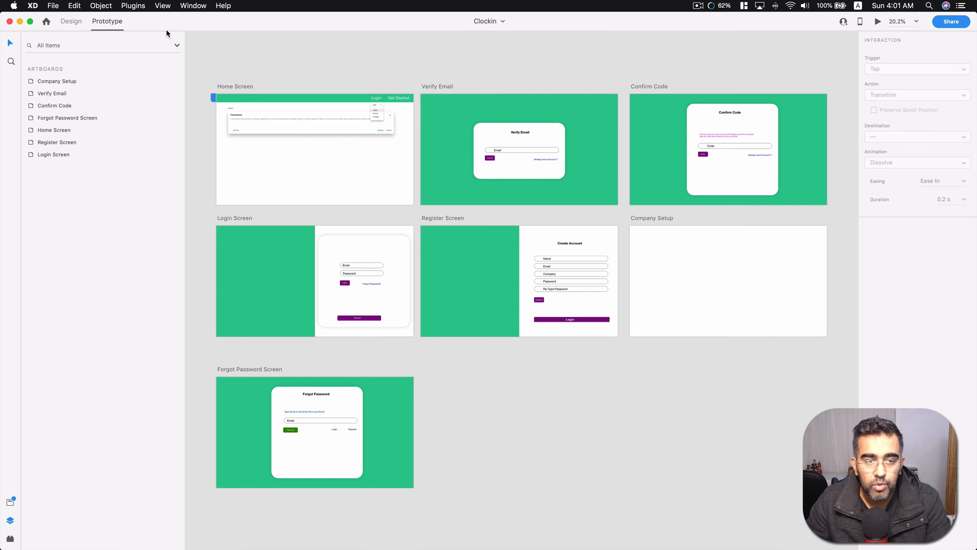
key("super+a")
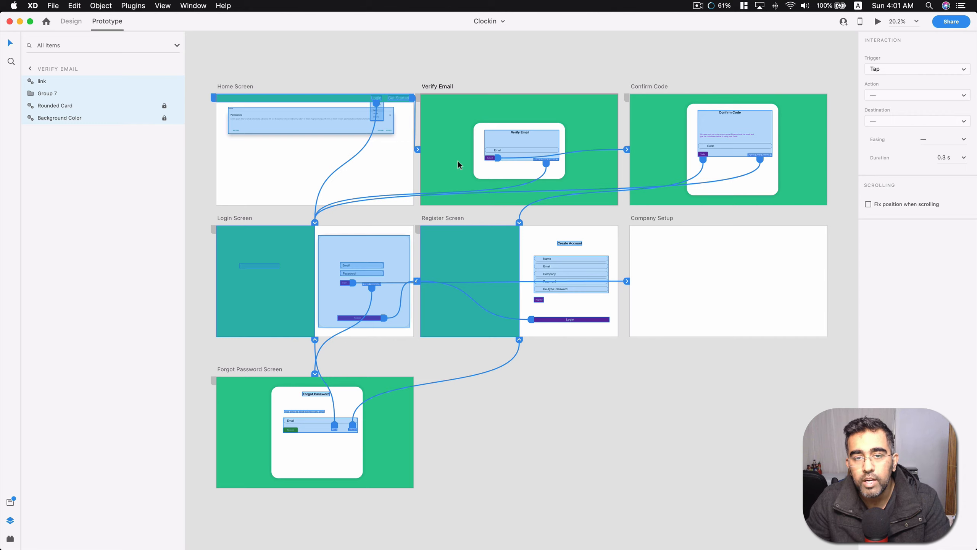
left_click(592, 67)
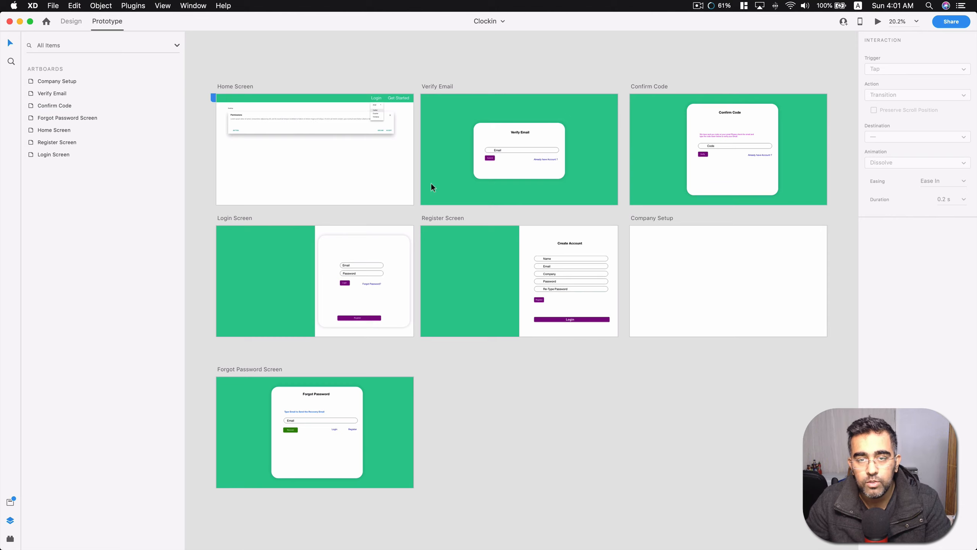
left_click(75, 5)
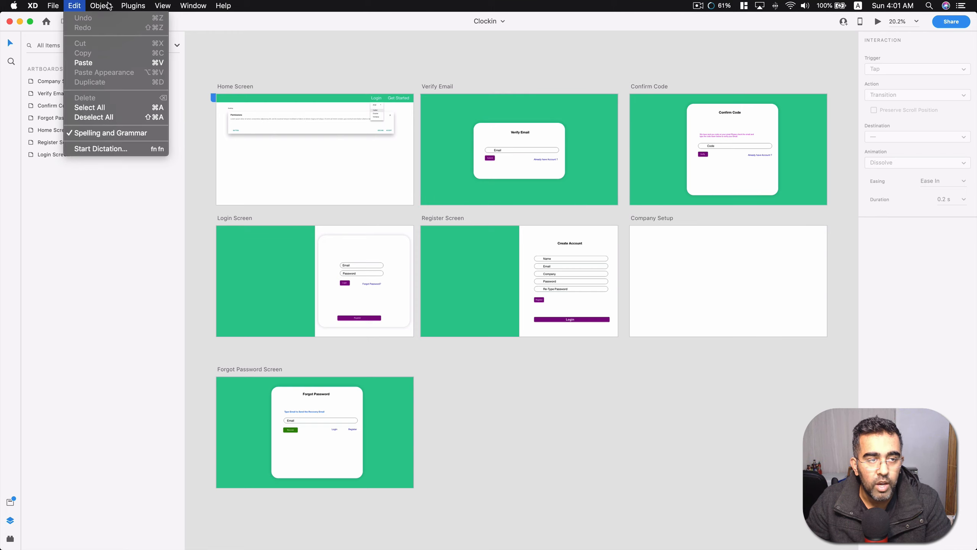
mouse_move(52, 11)
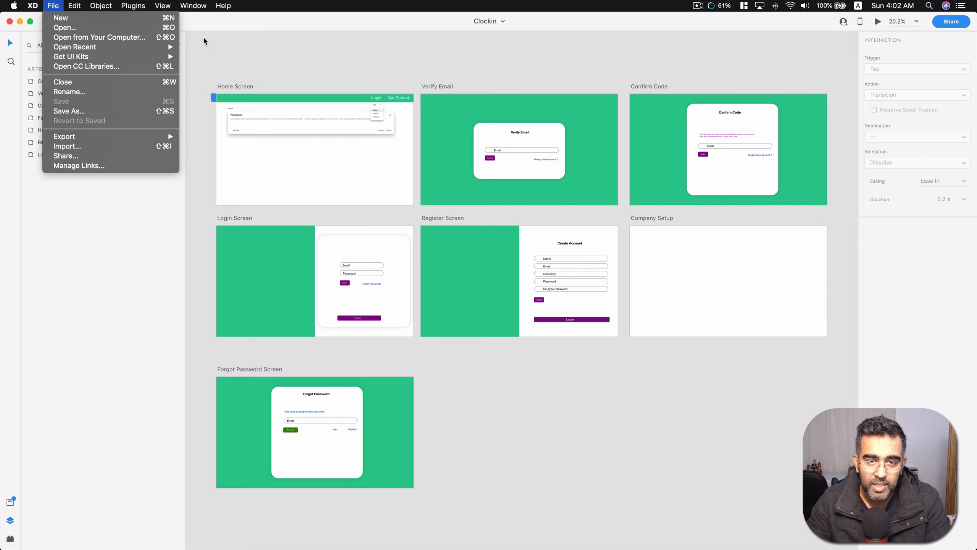
mouse_move(78, 58)
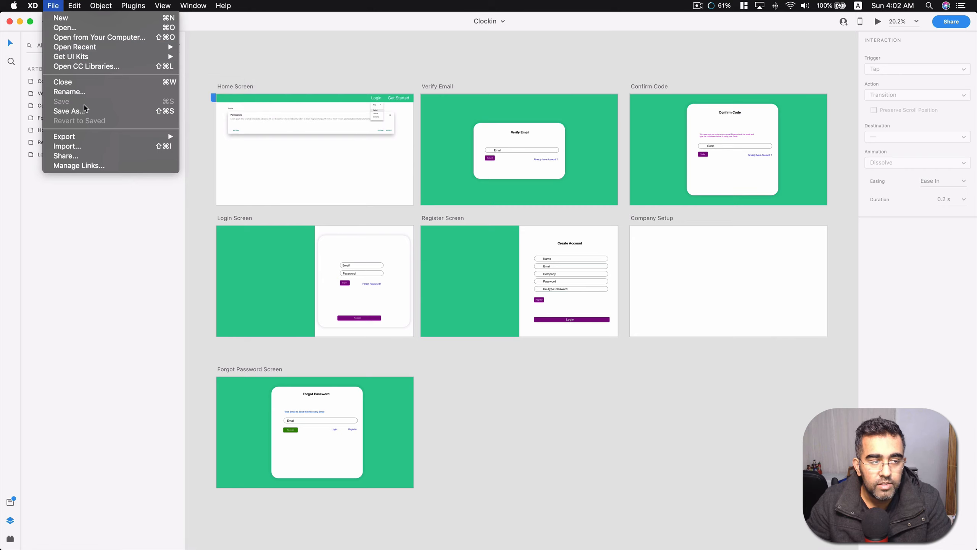
mouse_move(84, 1)
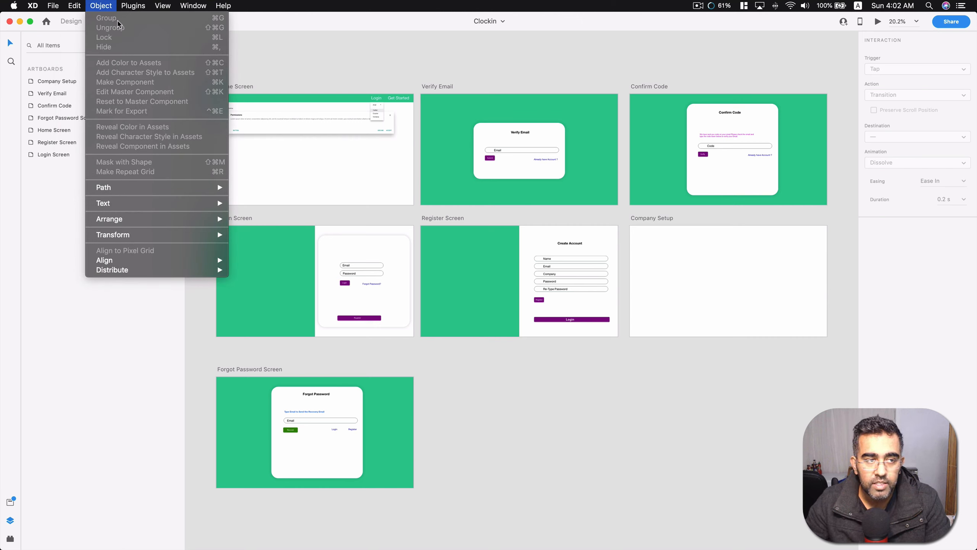
left_click(345, 62)
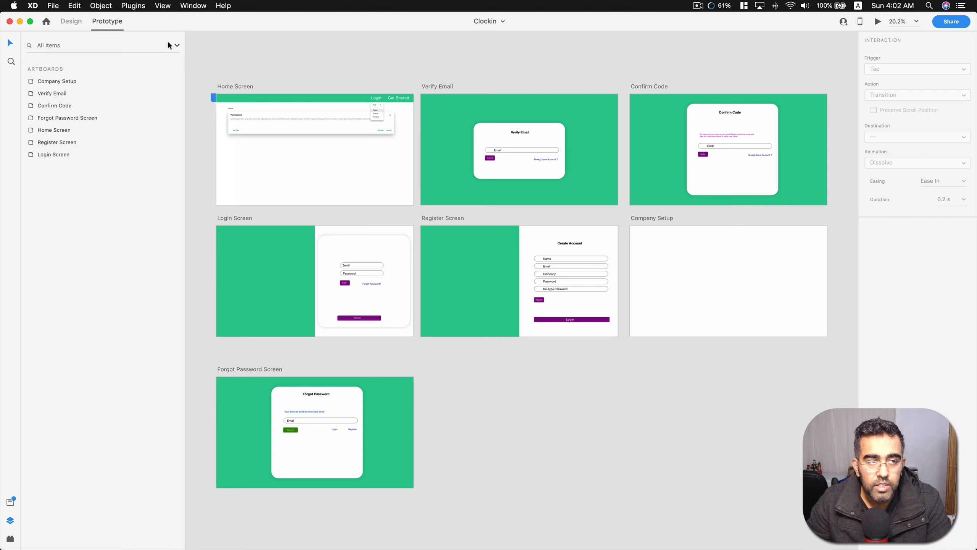
Close the Clockin document.
left_click(51, 6)
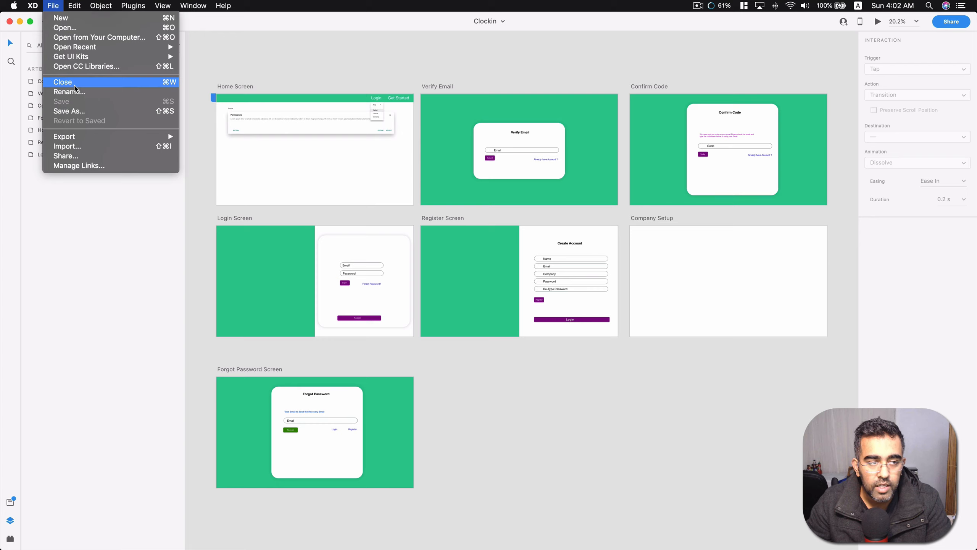
left_click(75, 86)
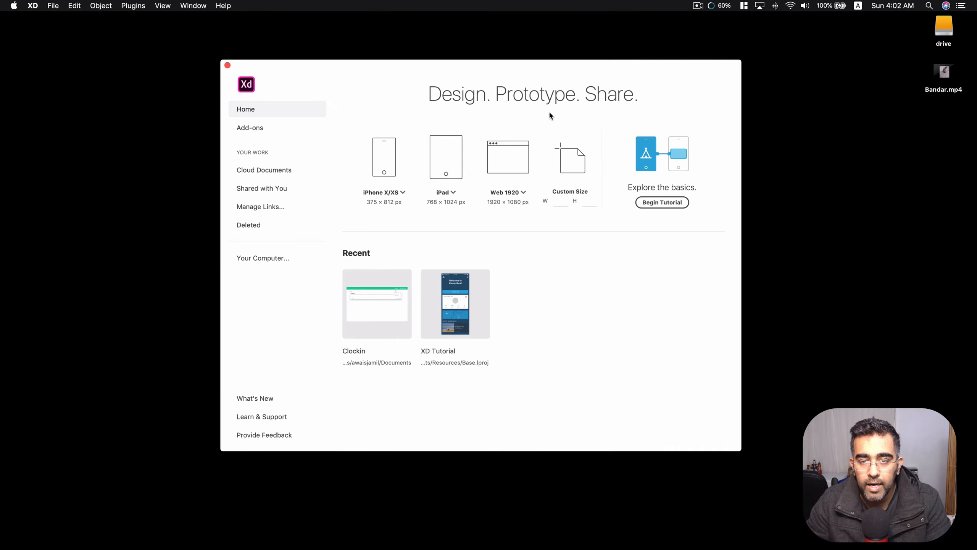
left_click_drag(553, 70, 554, 68)
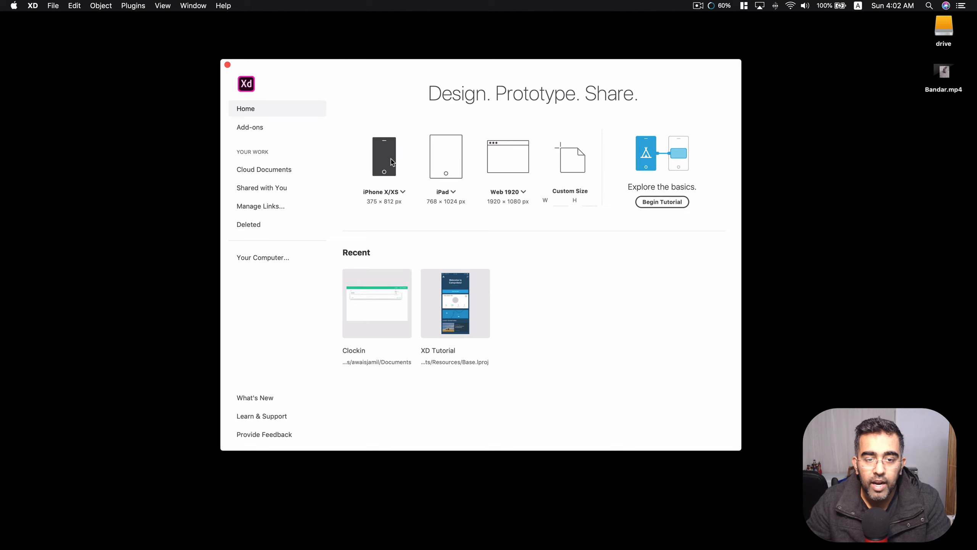
Check the preset artboard sizes offered for phones and tablets and the custom size option.
left_click(403, 192)
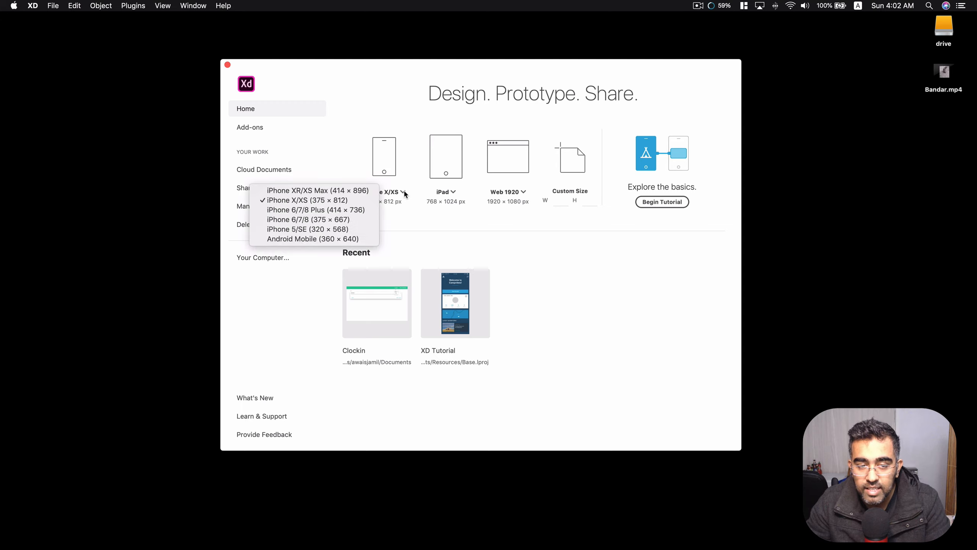
left_click(457, 192)
left_click(456, 191)
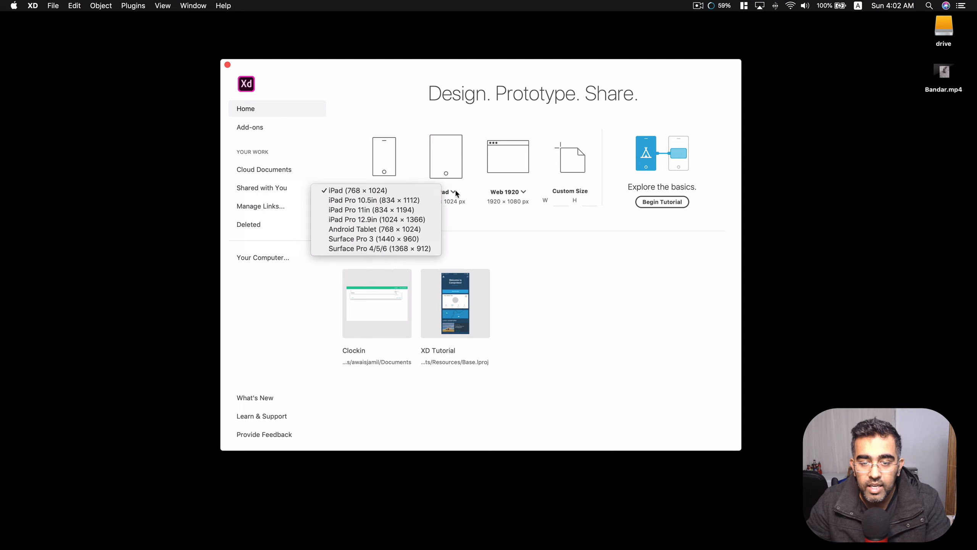
left_click(455, 190)
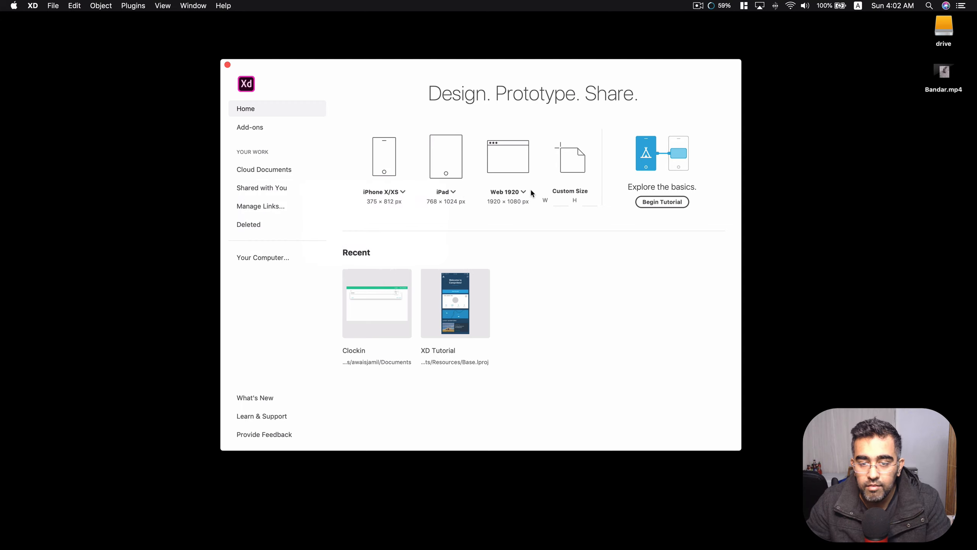
left_click(560, 201)
left_click(567, 242)
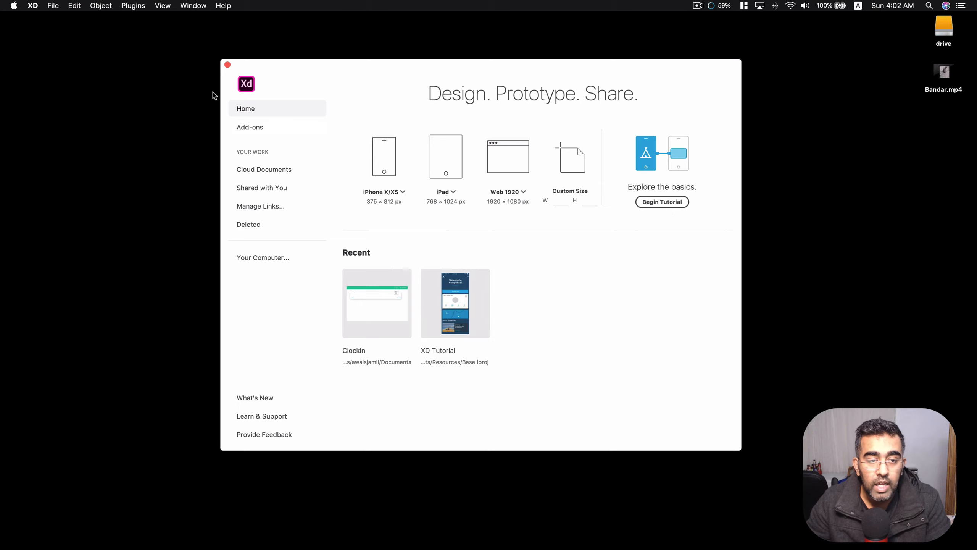
Browse the available add-ons and open the Material design UI kit.
left_click(254, 128)
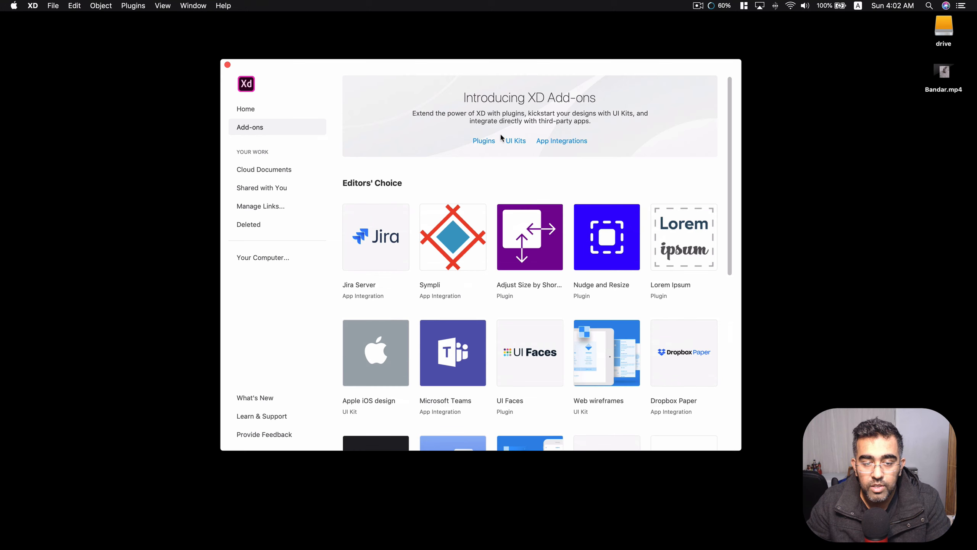
scroll(501, 135, "down", 6)
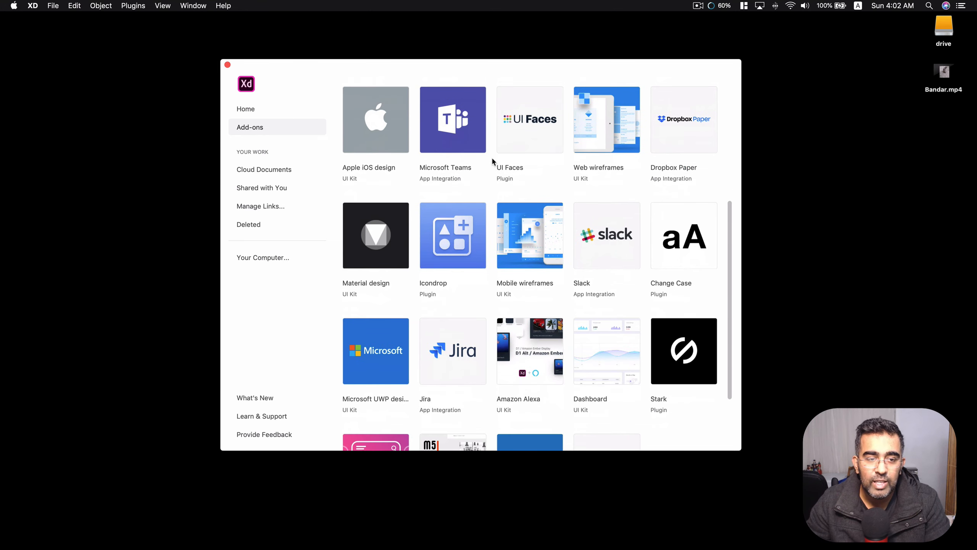
mouse_move(399, 220)
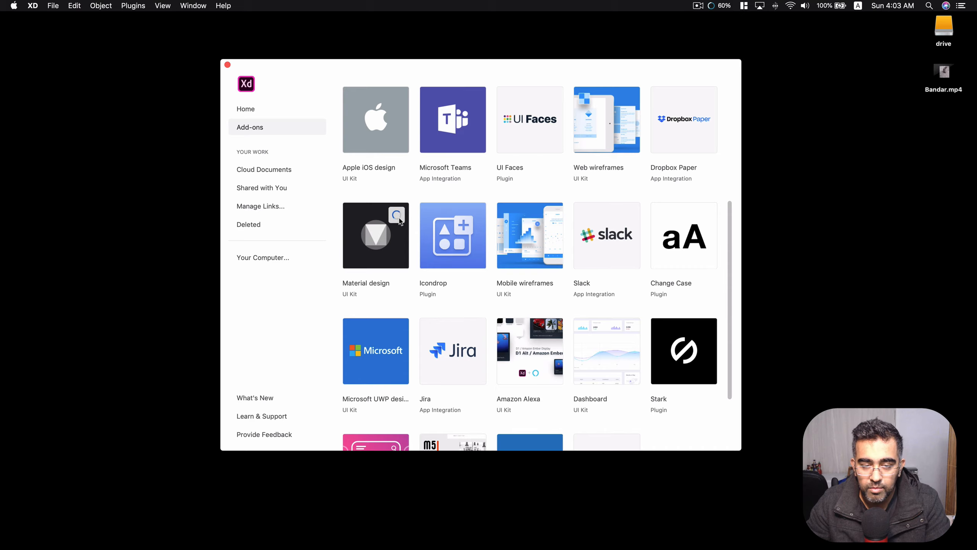
left_click(393, 248)
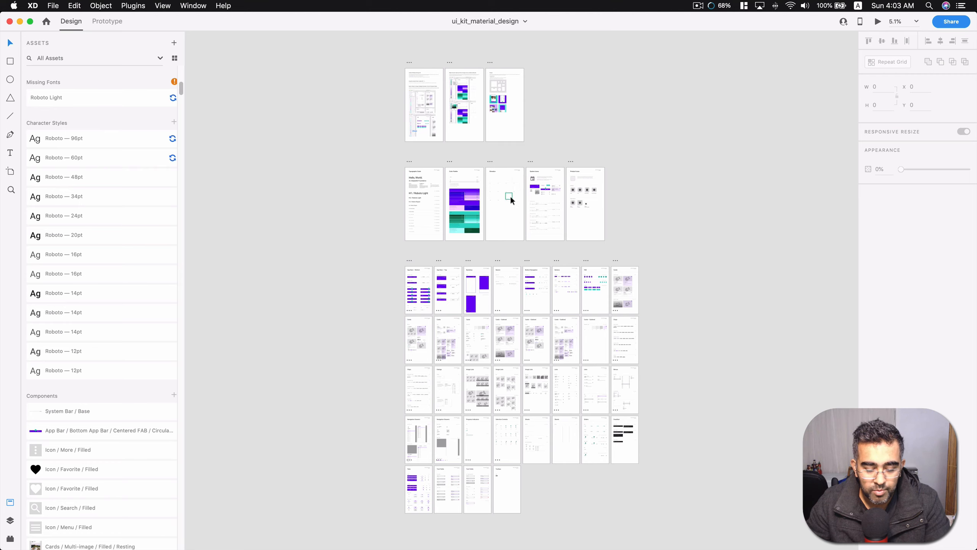
Examine the Material design kit's typography, color palette and component artboards up close.
scroll(531, 203, "up", 3)
scroll(532, 203, "up", 8)
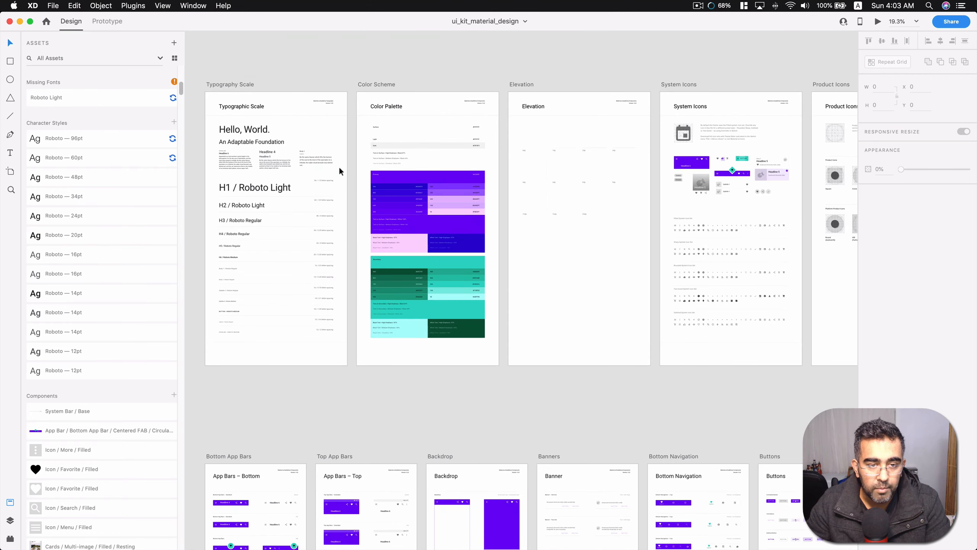
scroll(403, 197, "up", 4)
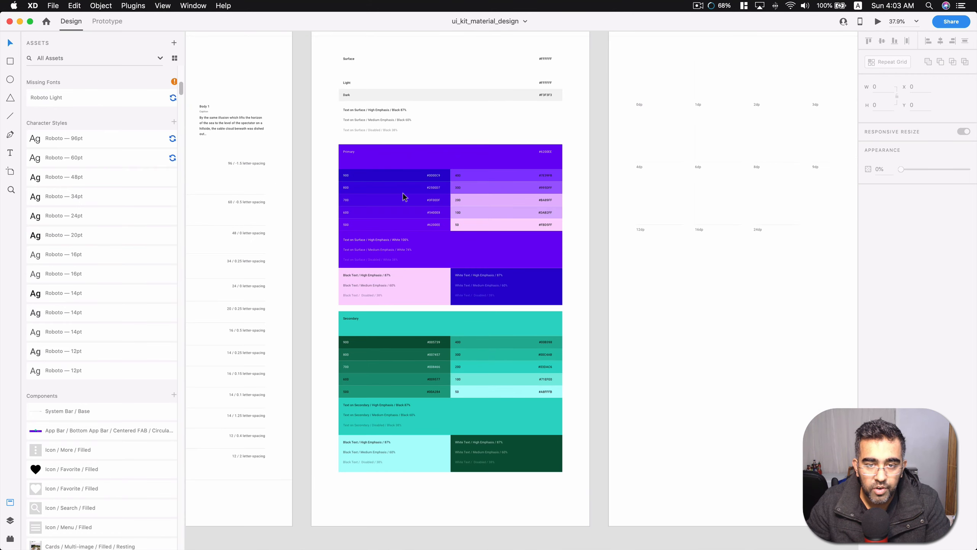
scroll(405, 197, "down", 6)
scroll(447, 180, "down", 3)
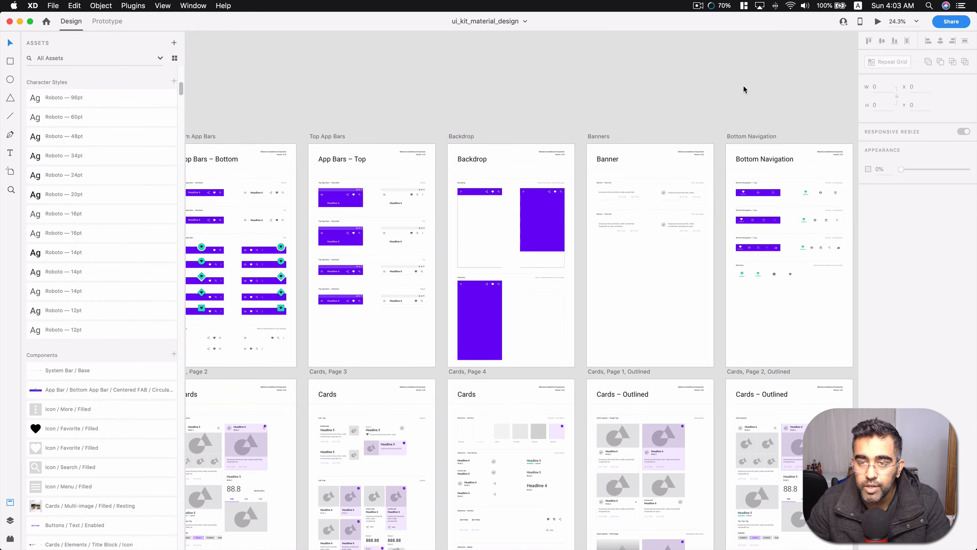
Close the Material design kit and return to the Home page with the new-document presets.
left_click(57, 8)
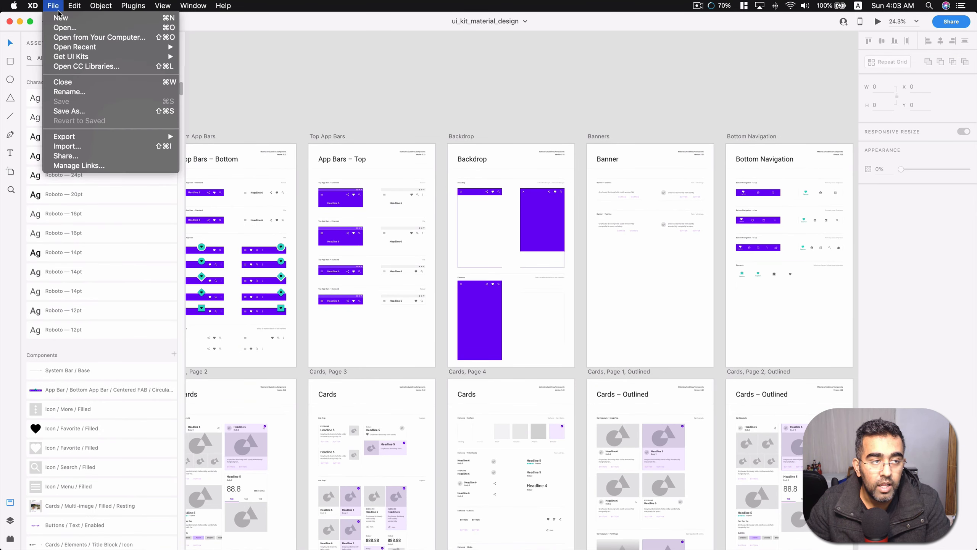
left_click(84, 83)
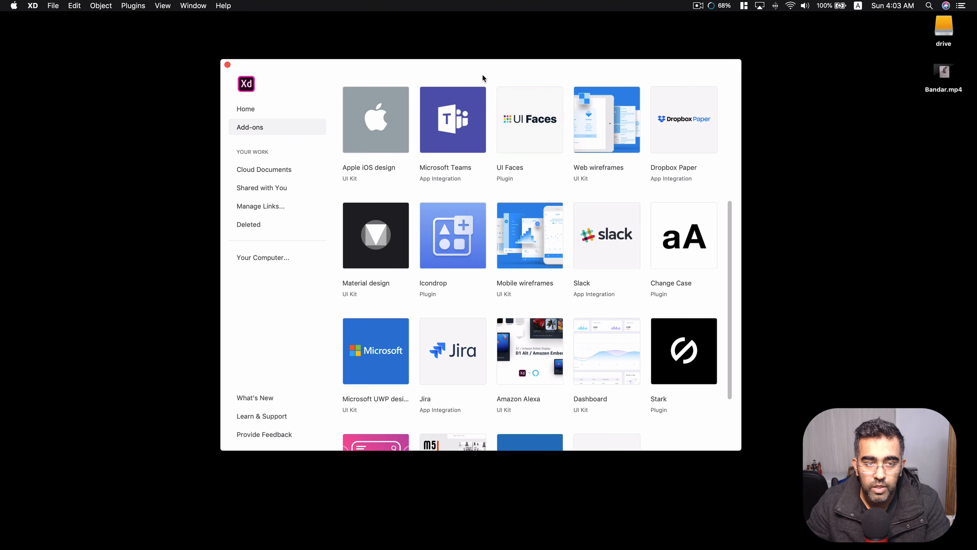
left_click(261, 112)
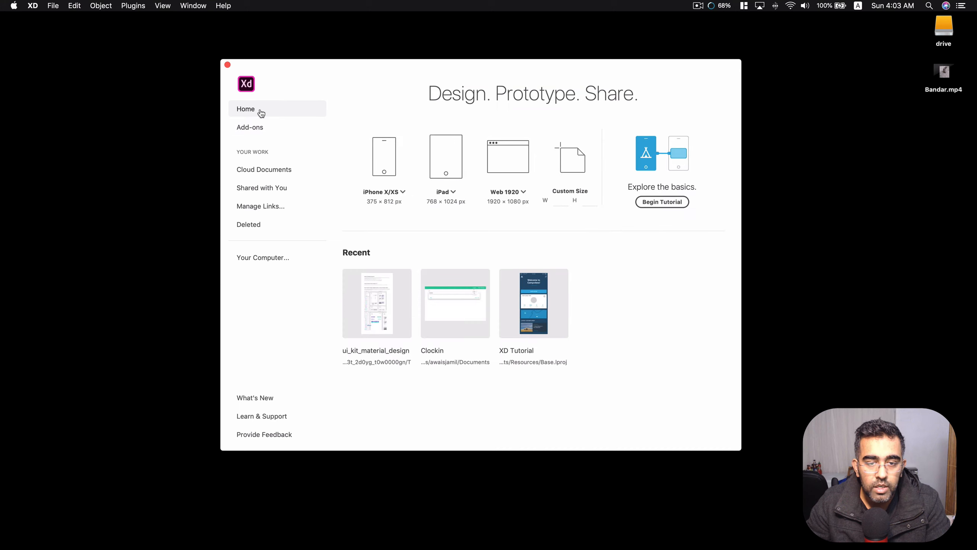
Create a new document from the Web 1920 preset (1920 × 1080 px) and select its artboard.
left_click(514, 165)
left_click(390, 80)
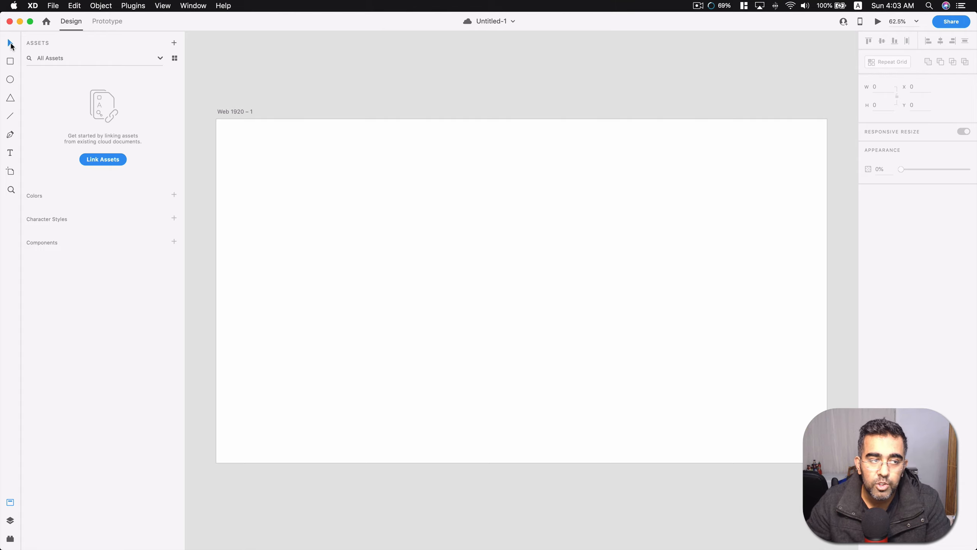
left_click(523, 199)
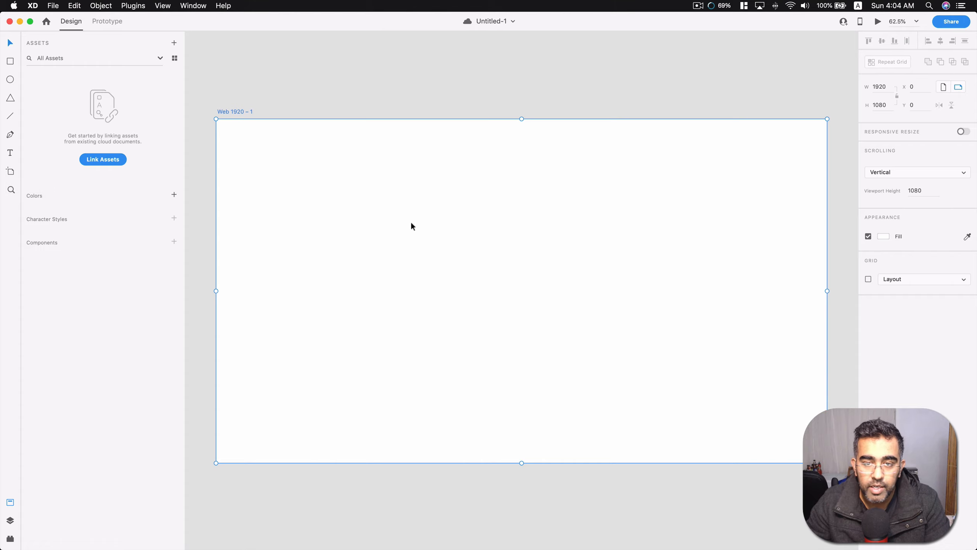
Show the document's layers and try zooming in and back out on the artboard with the Zoom tool.
left_click(10, 189)
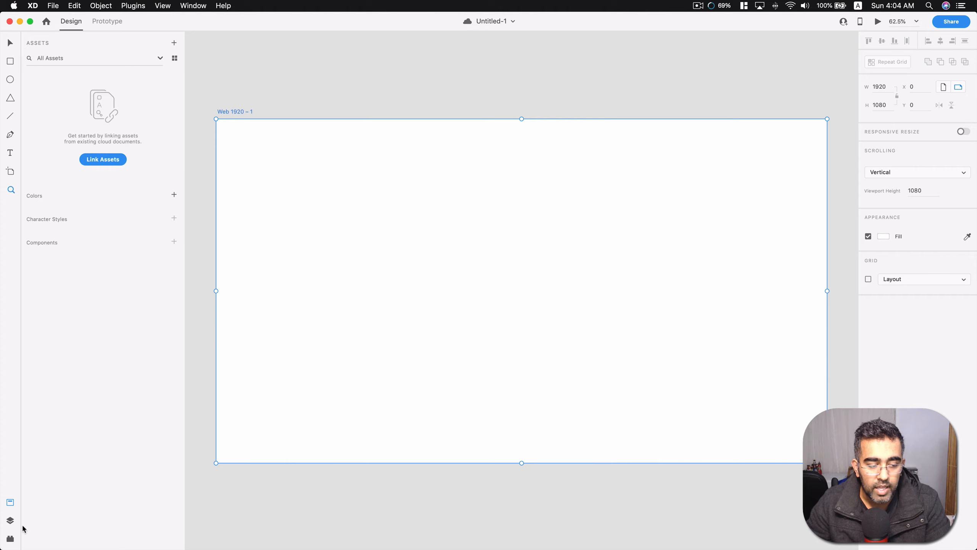
left_click(10, 520)
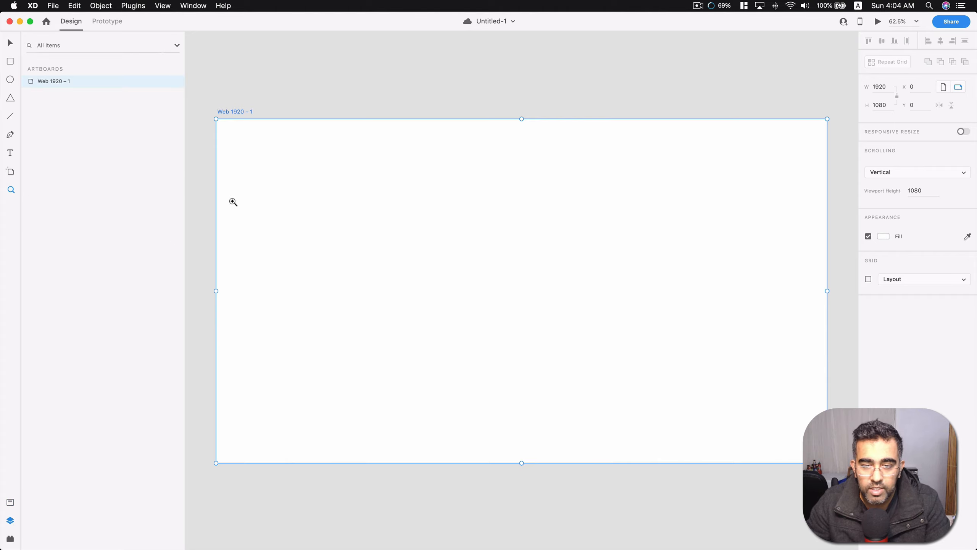
left_click(469, 241)
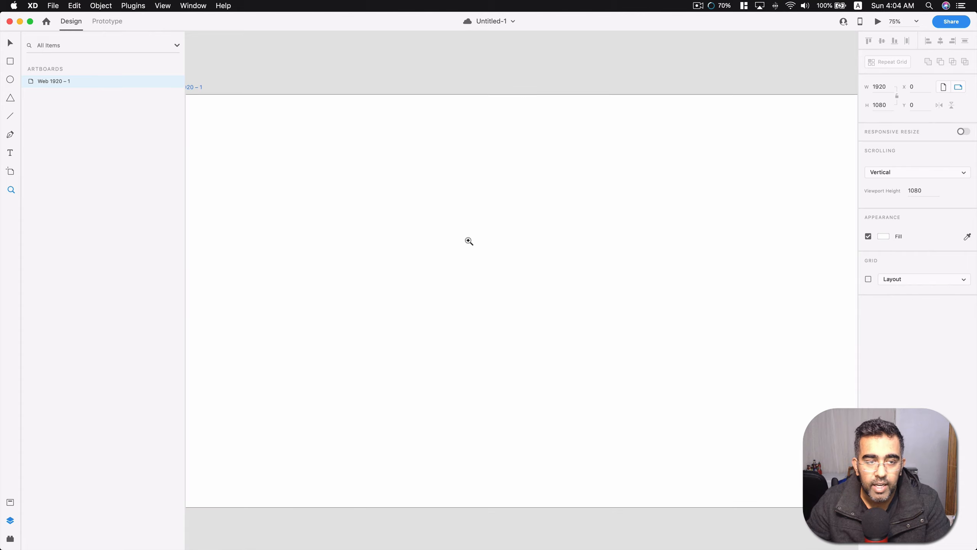
left_click(469, 218, "alt")
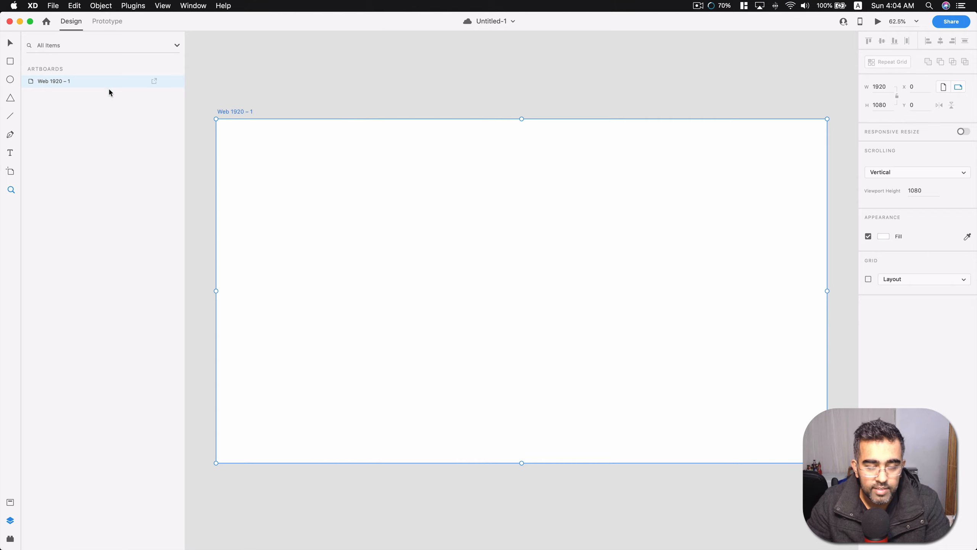
Rename the artboard as Home Page and save the document.
left_click(10, 46)
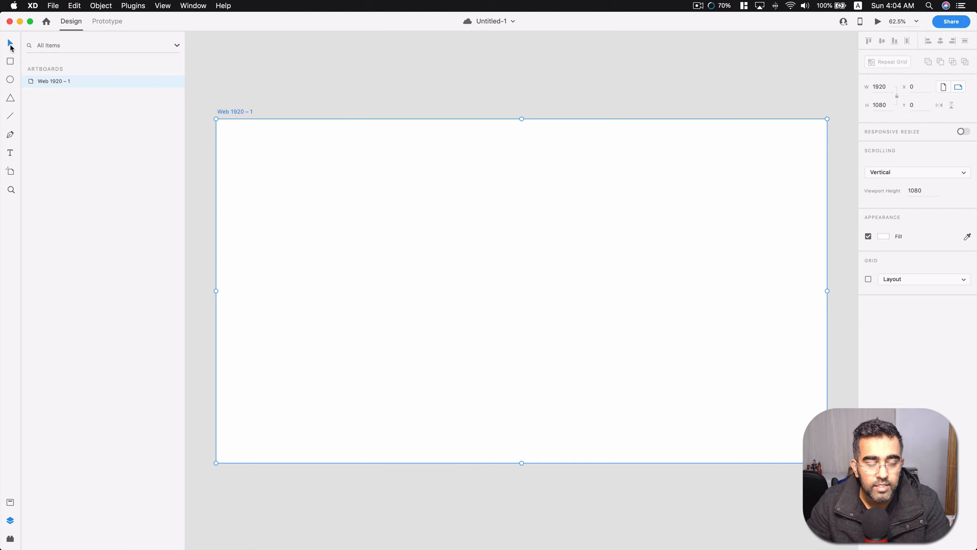
double_click(238, 111)
type("Home Page")
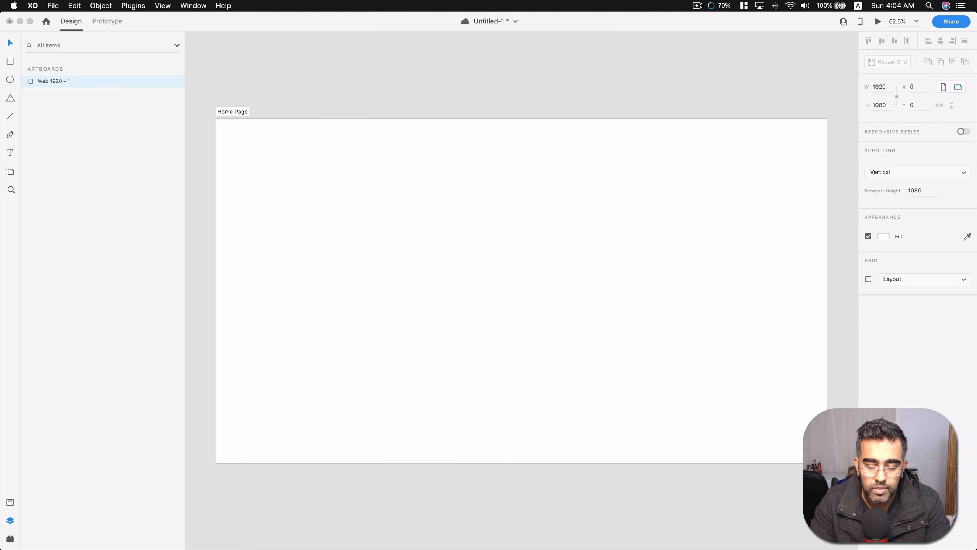
key("Return")
left_click(377, 89)
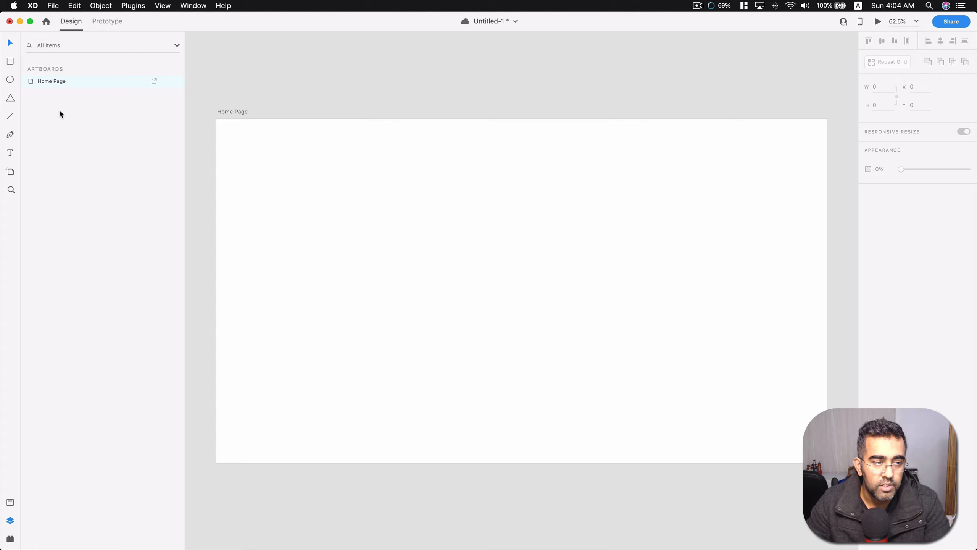
key("super+s")
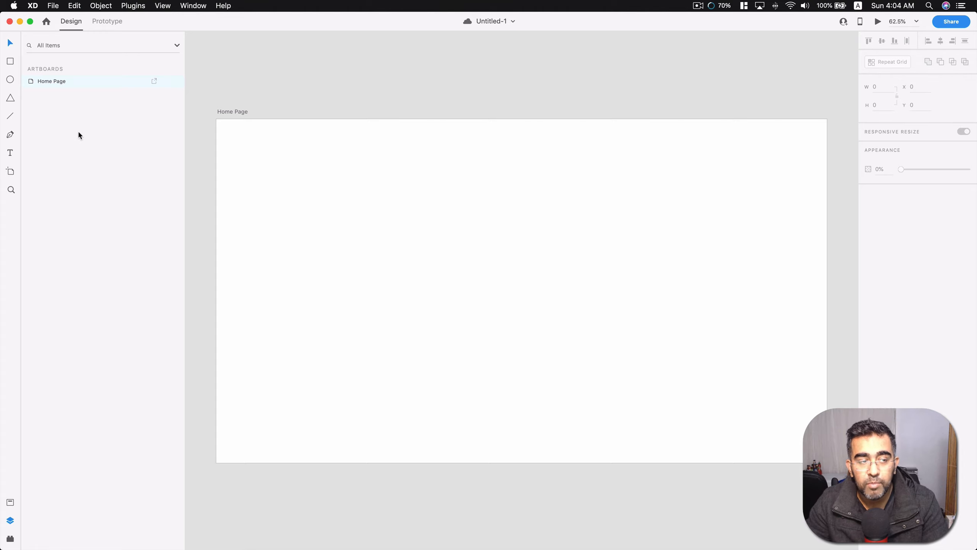
Draw three rectangles: a full-width 1920 × 84 px strip along the artboard's top, a 344 × 972 px column below left, and a 1560 × 972 px area beside it.
left_click(12, 63)
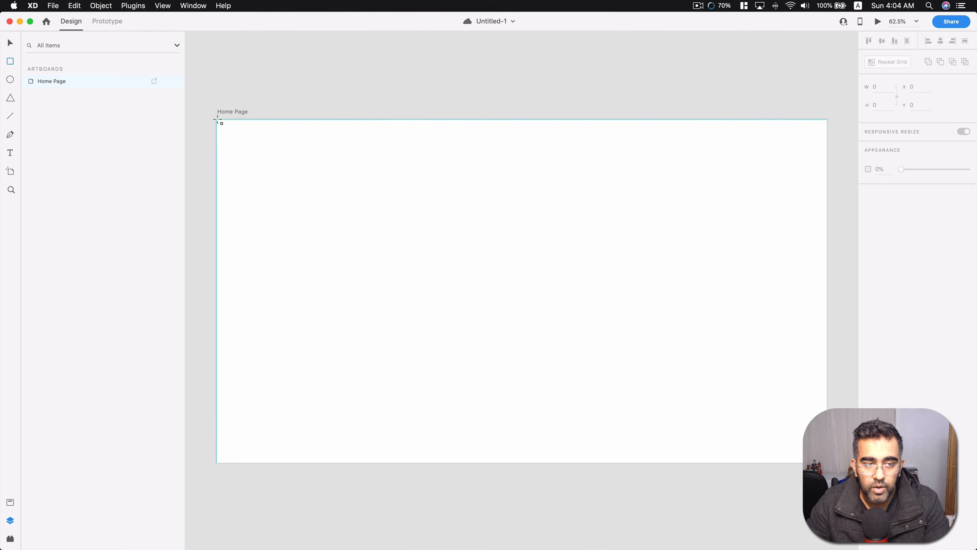
left_click_drag(217, 121, 827, 147)
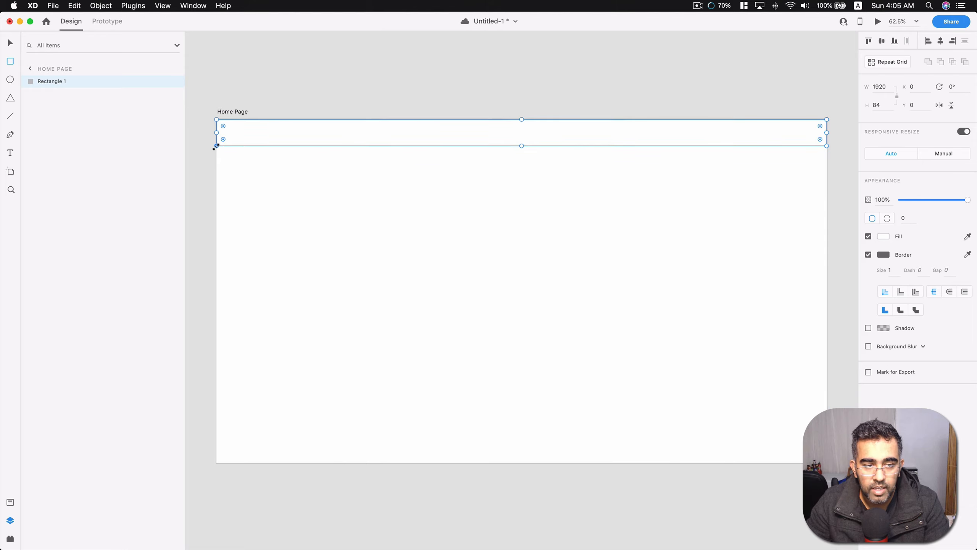
mouse_move(216, 154)
left_mouse_down()
mouse_move(319, 345)
mouse_move(326, 463)
left_mouse_up()
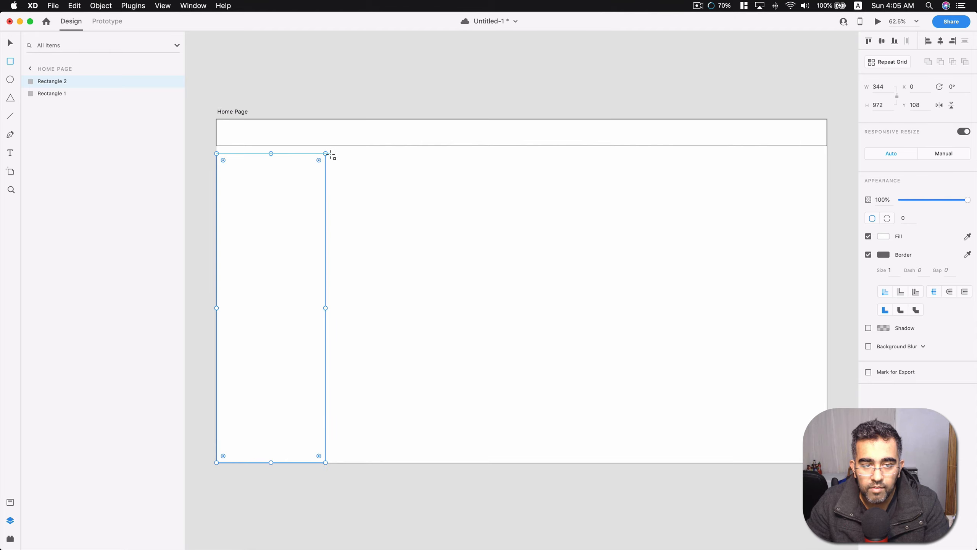
mouse_move(331, 154)
left_mouse_down()
mouse_move(416, 220)
mouse_move(828, 463)
left_mouse_up()
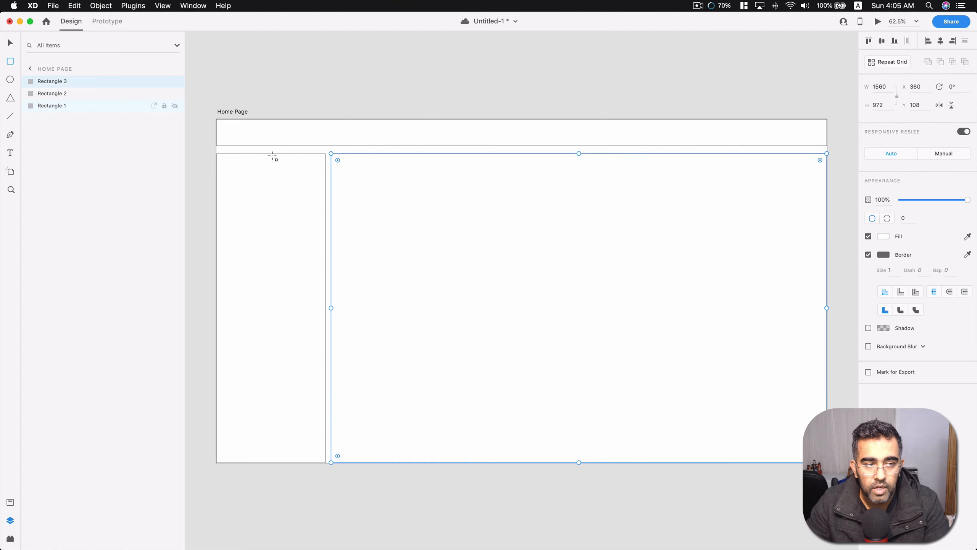
Rename the layer of the full-width strip across the artboard's top as Header.
double_click(58, 94)
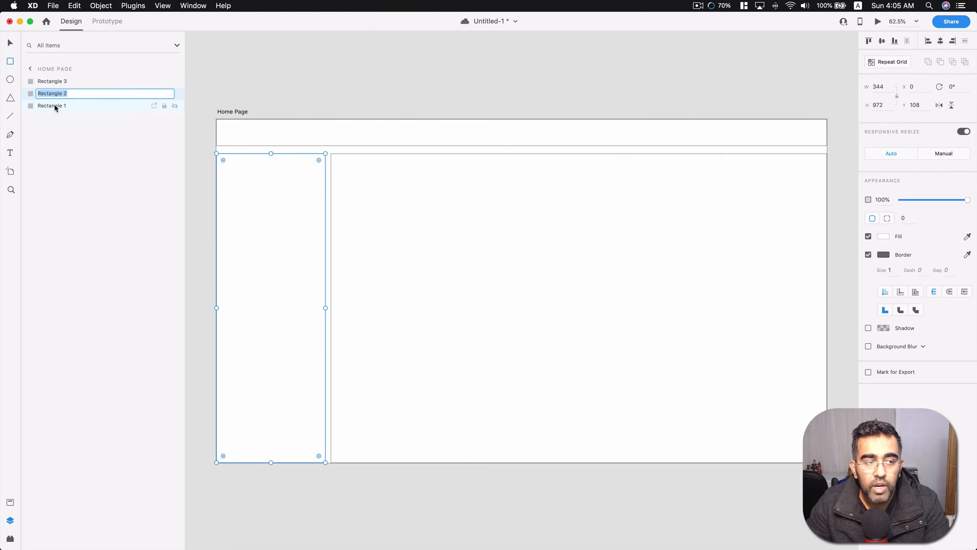
left_click(55, 106)
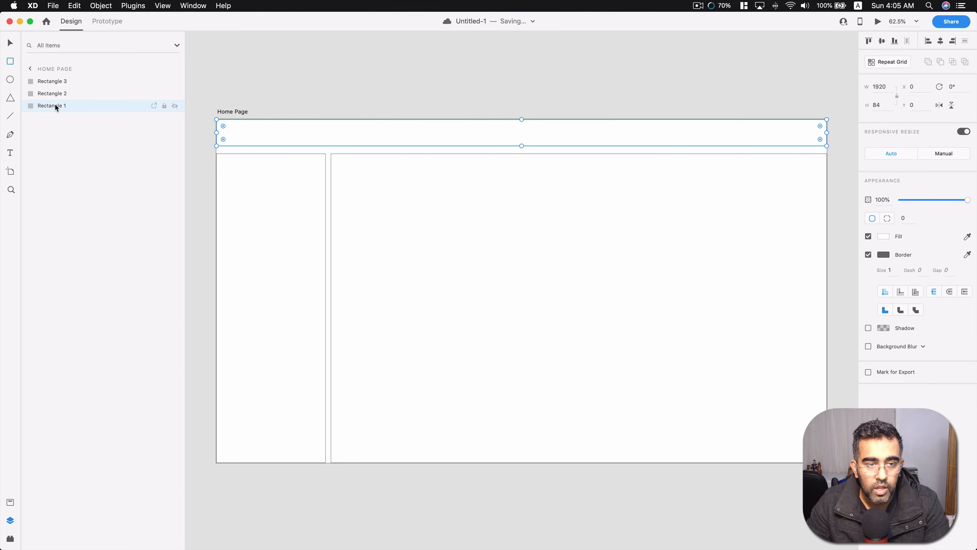
left_click(55, 105)
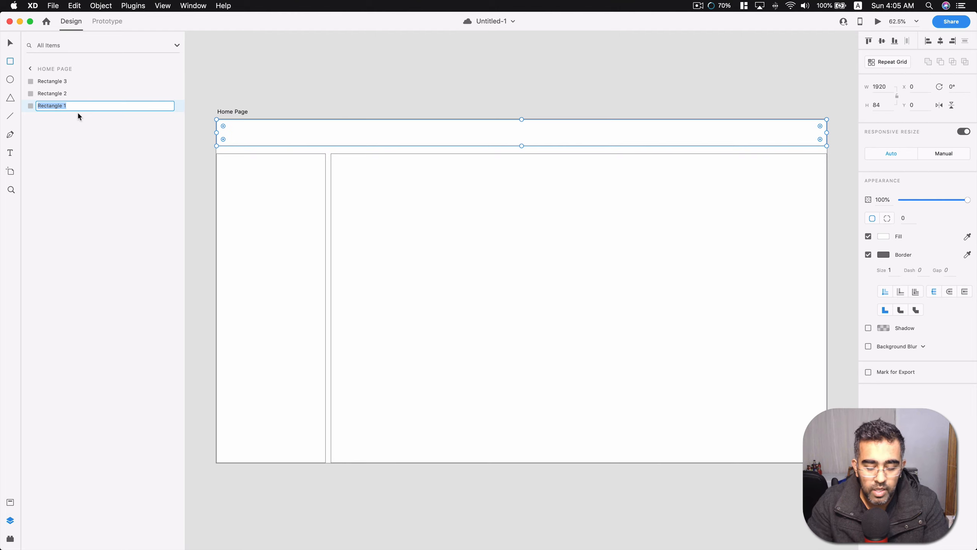
type("Header")
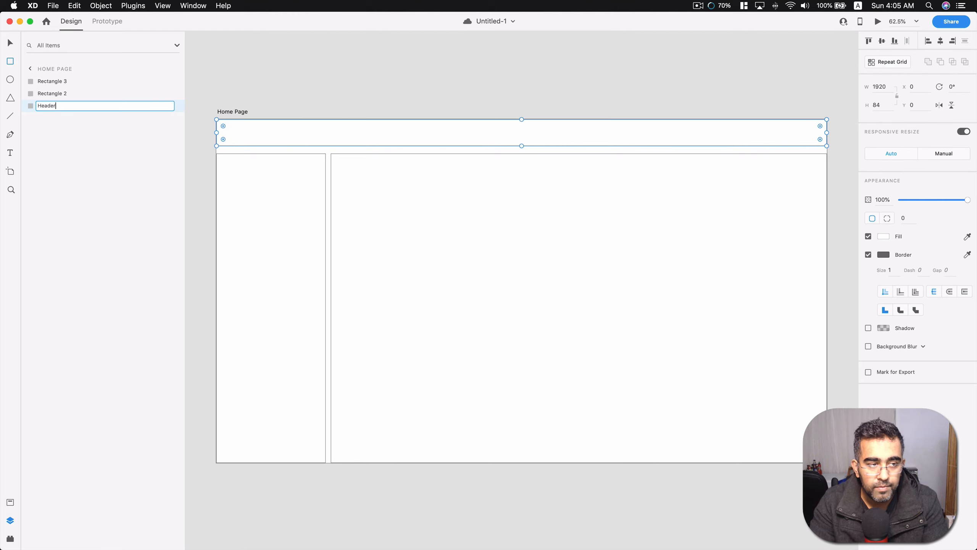
key("Return")
Rename the layer of the narrow column rectangle as Sidebar.
left_click(49, 94)
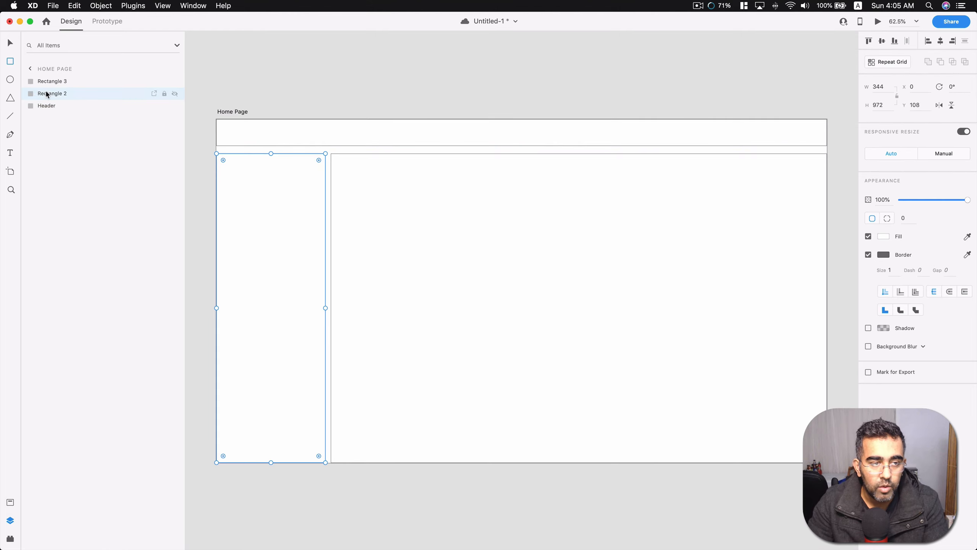
double_click(49, 93)
type("Side")
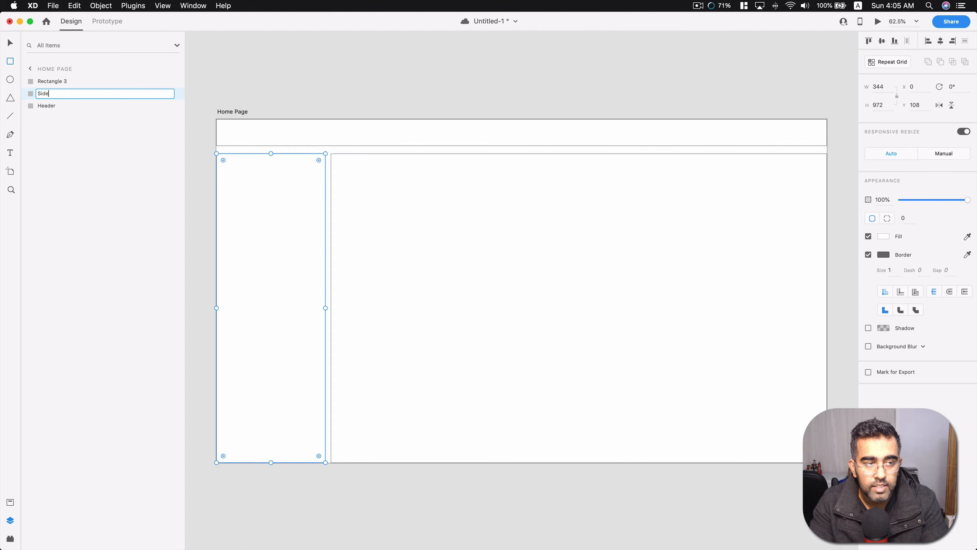
type("bar")
key("Return")
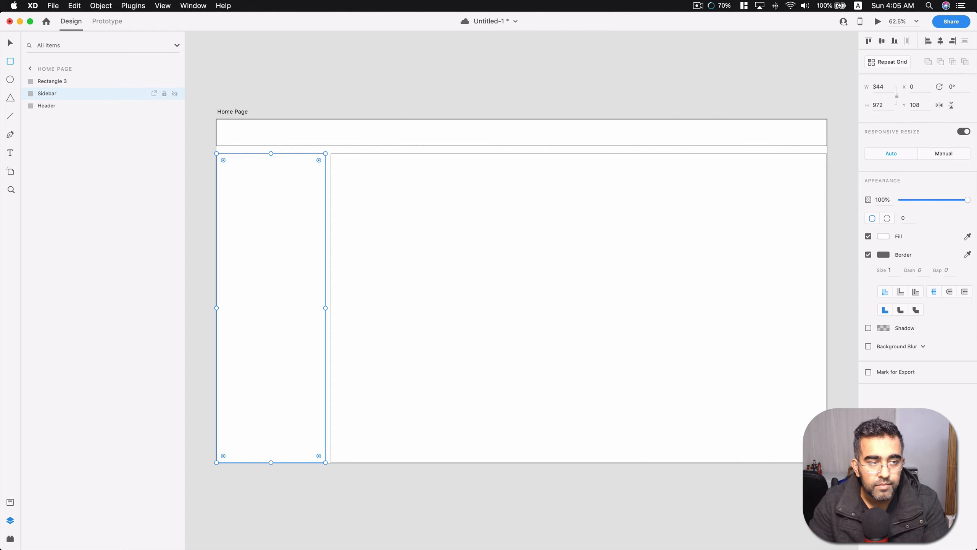
Rename the layer of the large rectangle beside the sidebar as Content Area.
double_click(52, 82)
type("C")
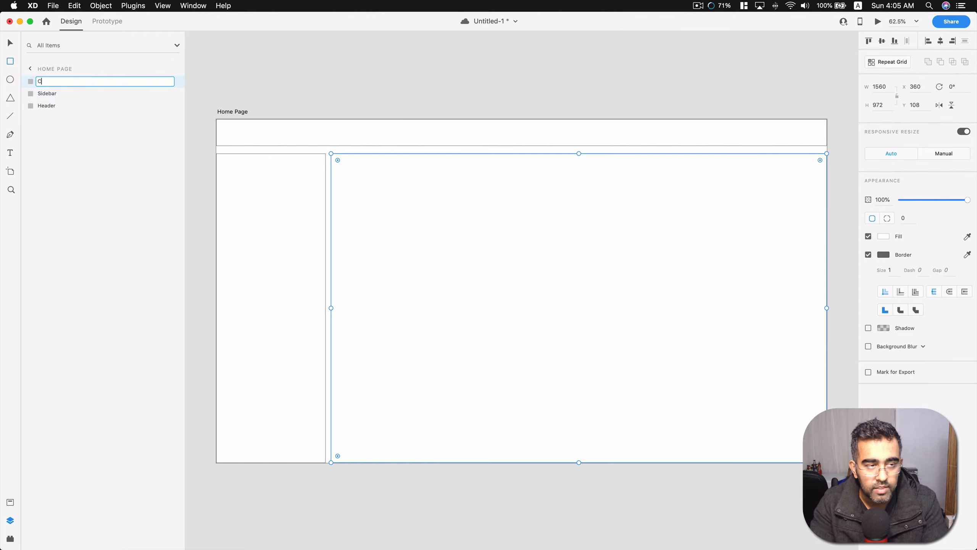
type("ontent Ar")
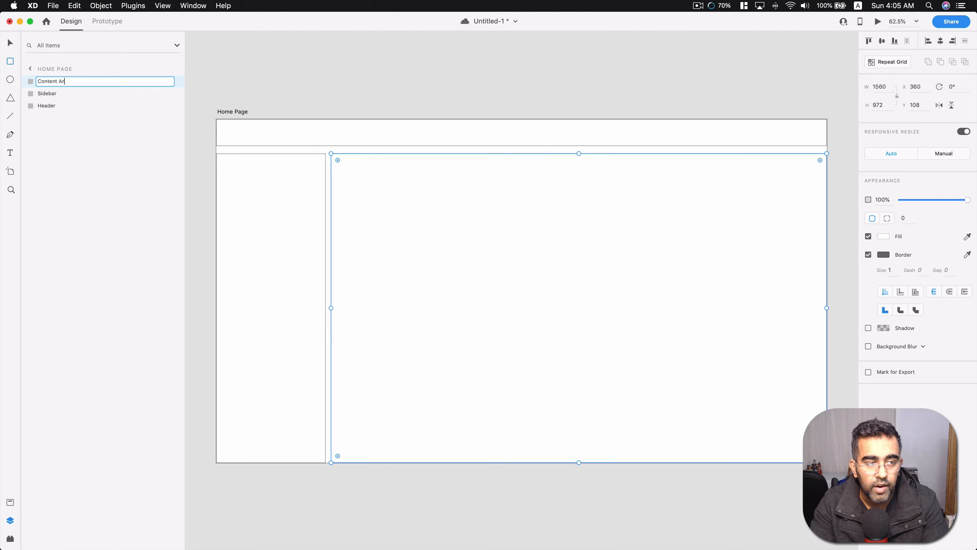
type("ea")
key("Return")
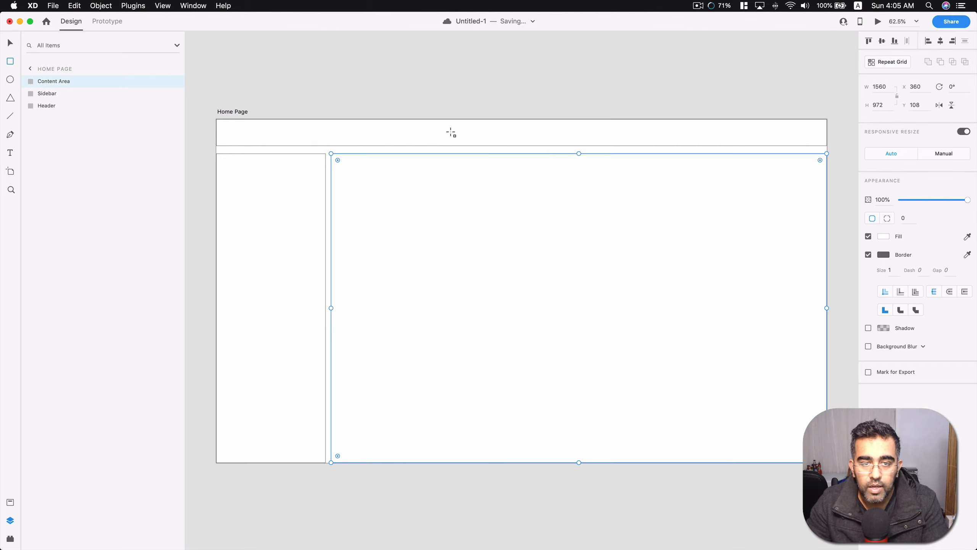
Enlarge the content area to 1576 × 996 px against the header and sidebar, and extend the sidebar up to the header's lower edge.
left_click(10, 47)
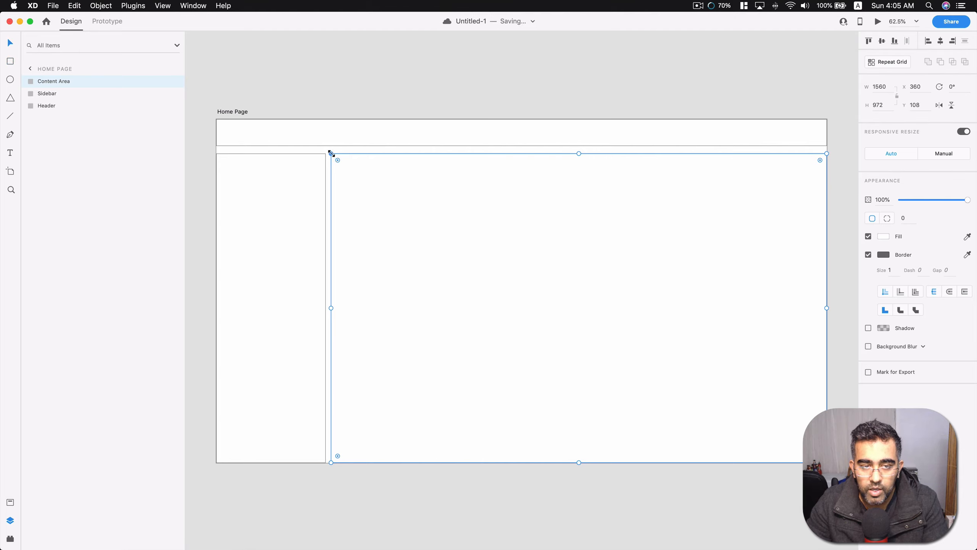
left_click_drag(331, 153, 326, 146)
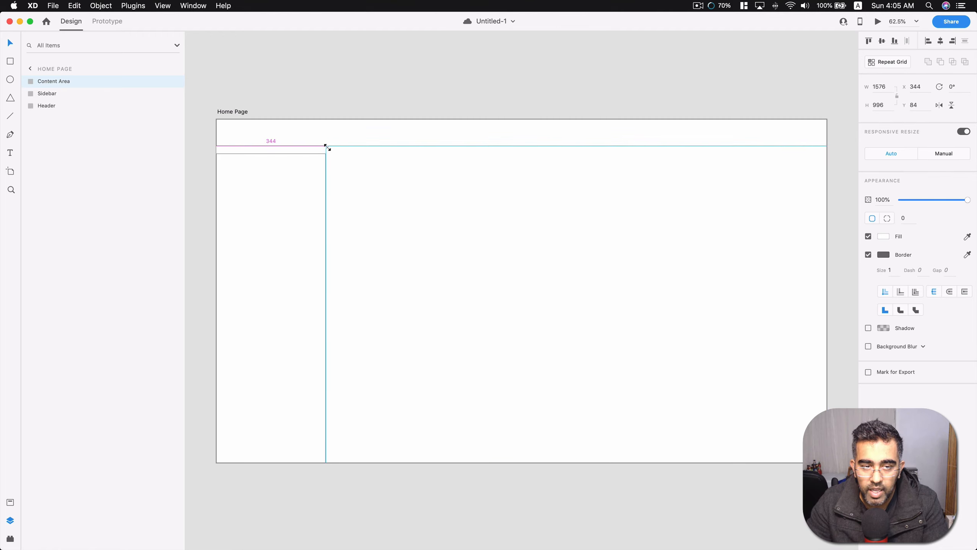
left_click(282, 166)
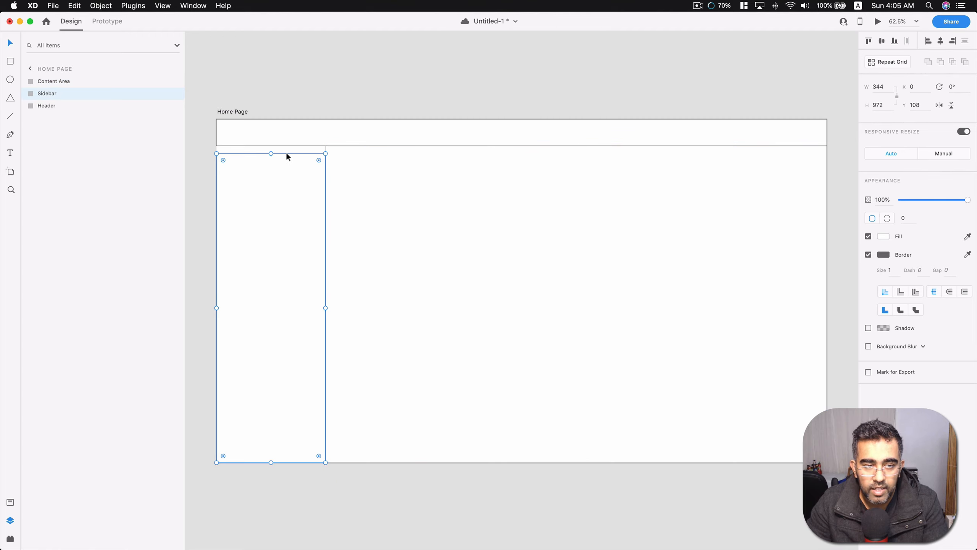
left_click_drag(271, 153, 273, 146)
left_click(445, 239)
Try aligning the header rectangle to the artboard's bottom edge, save the document, and undo the alignment.
left_click(496, 102)
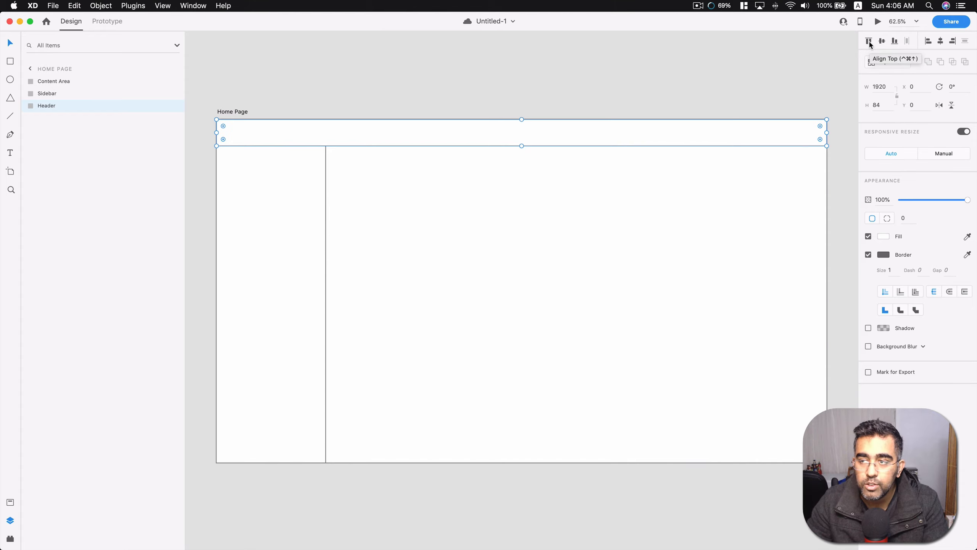
left_click(895, 42)
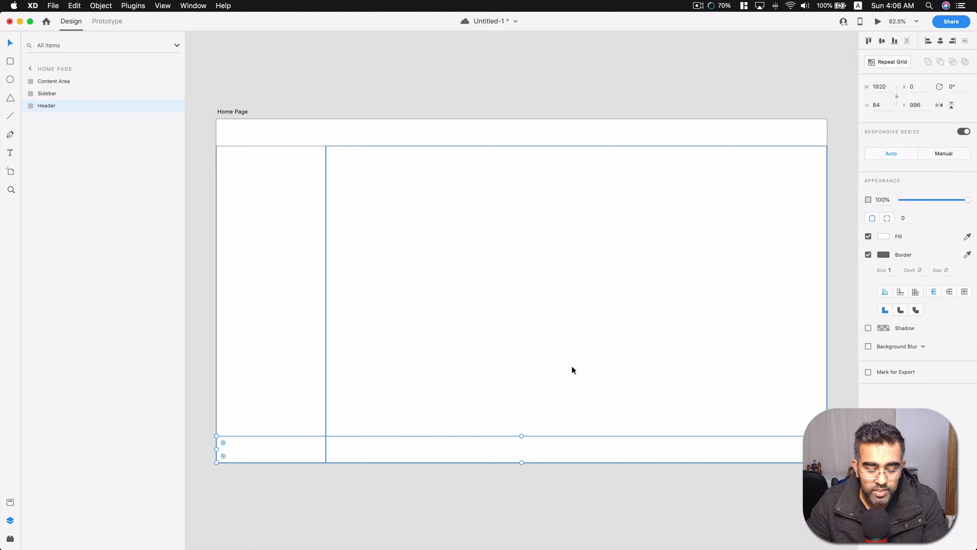
key("super+s")
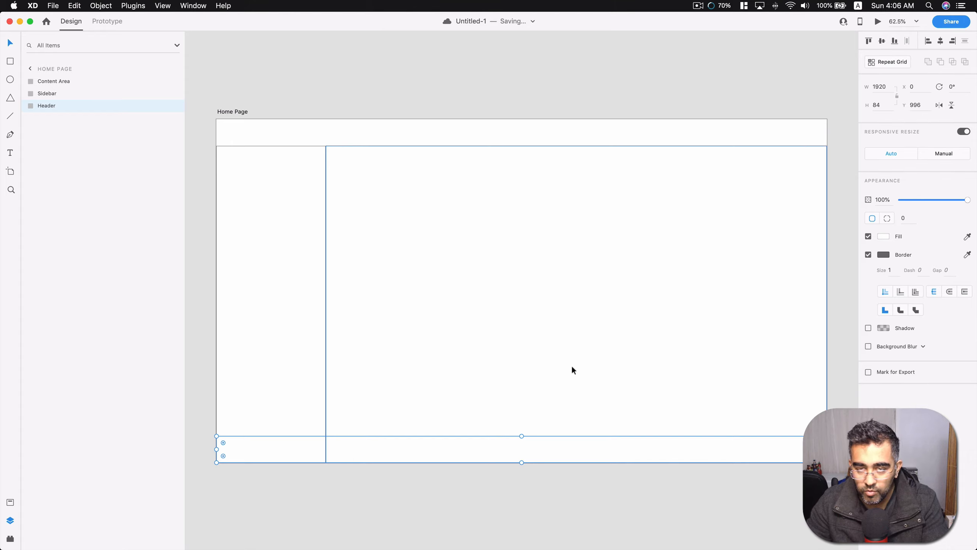
key("super+z")
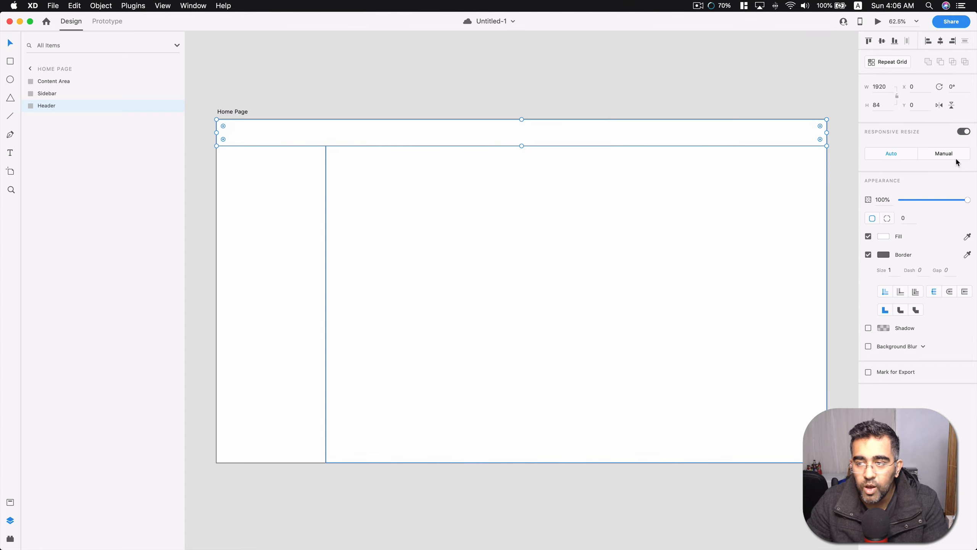
Check the header's width, height, X and Y values, and set its responsive resize mode to Manual.
left_click(886, 89)
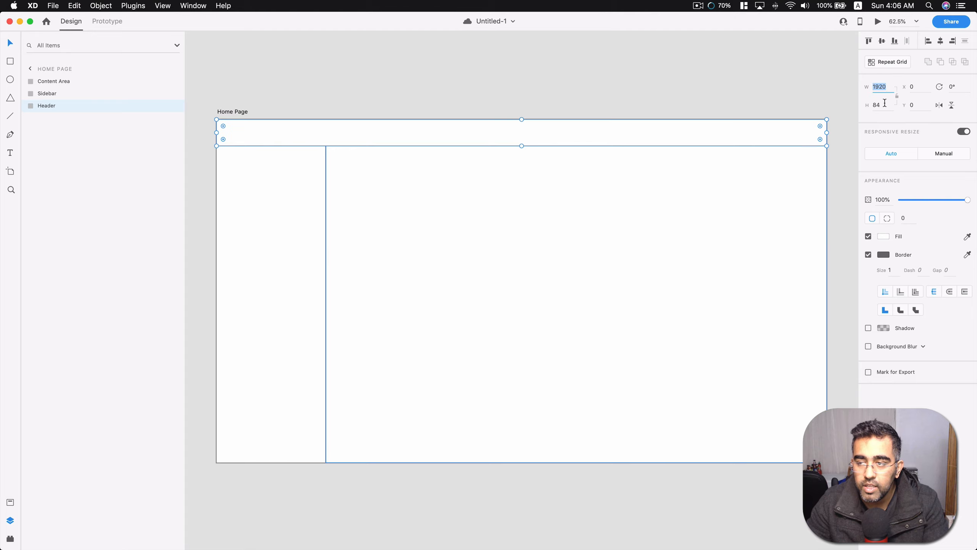
left_click(885, 105)
left_click(929, 86)
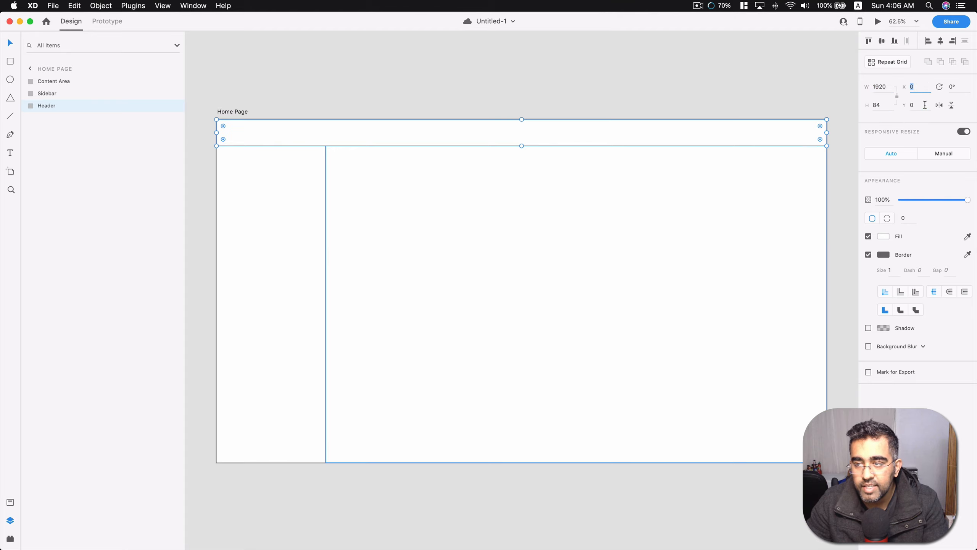
left_click(926, 104)
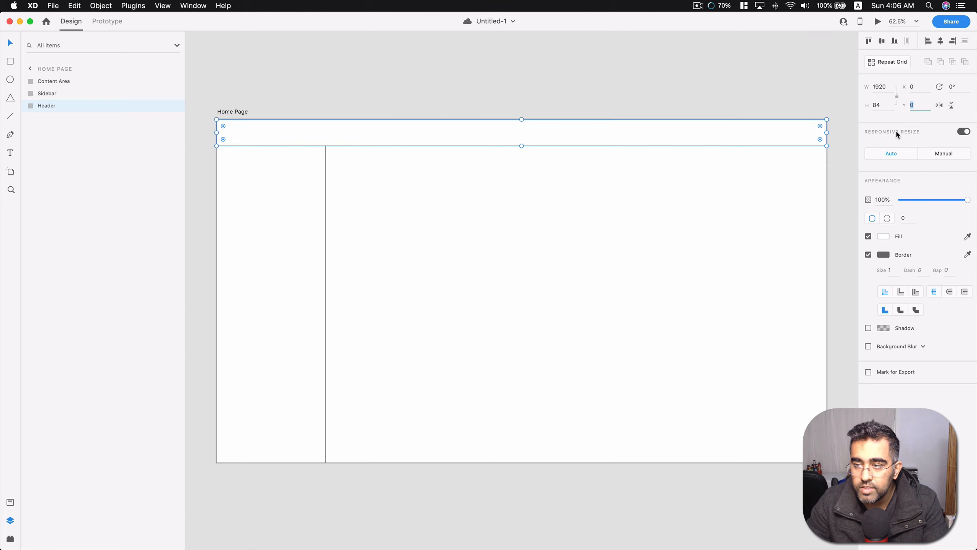
left_click(948, 153)
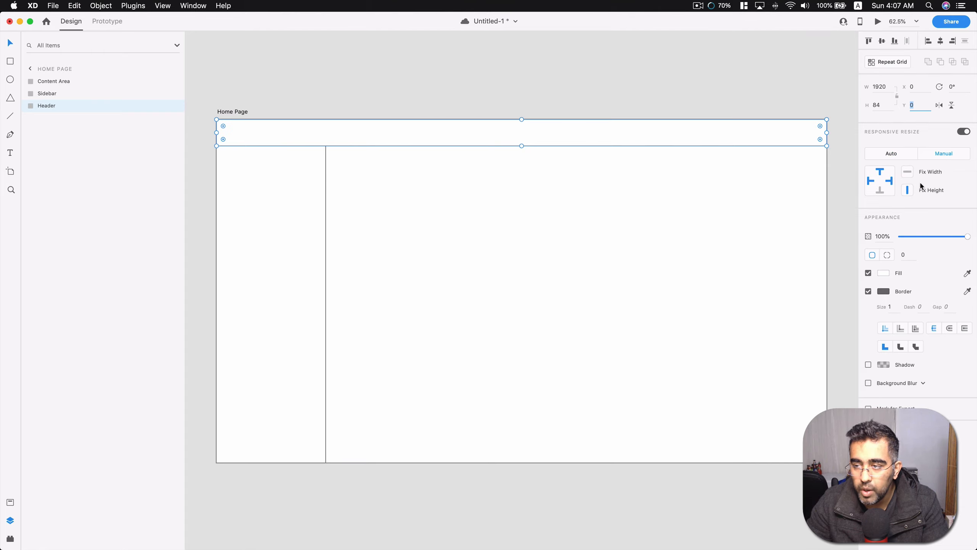
Set the header's responsive resize to Auto, keep its opacity at 100%, and round its corners to a radius of 42.
left_click(900, 154)
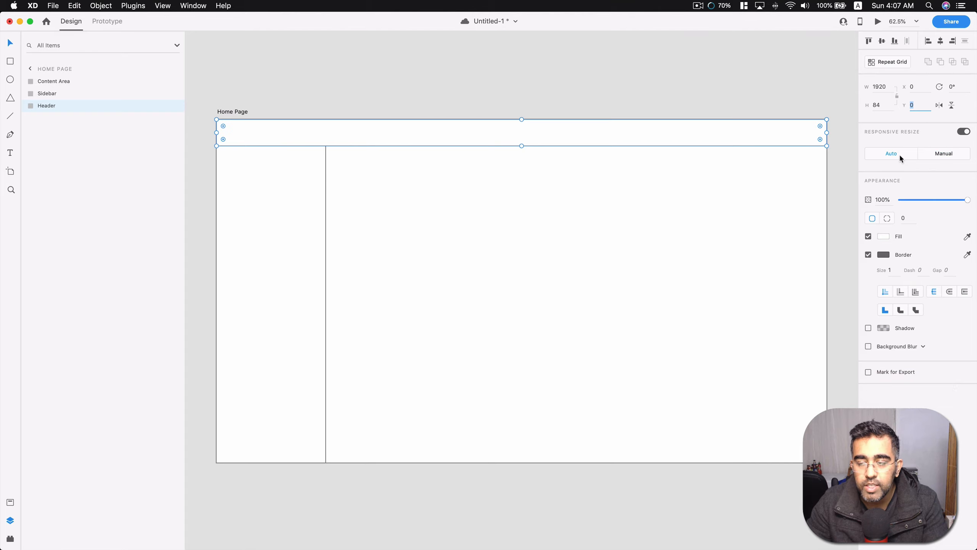
left_click_drag(902, 200, 973, 207)
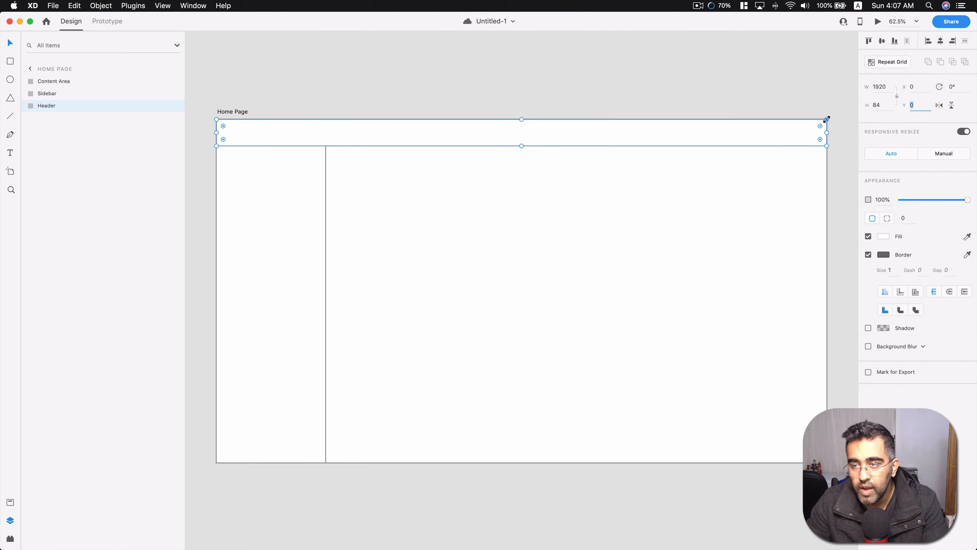
left_click_drag(820, 125, 812, 133)
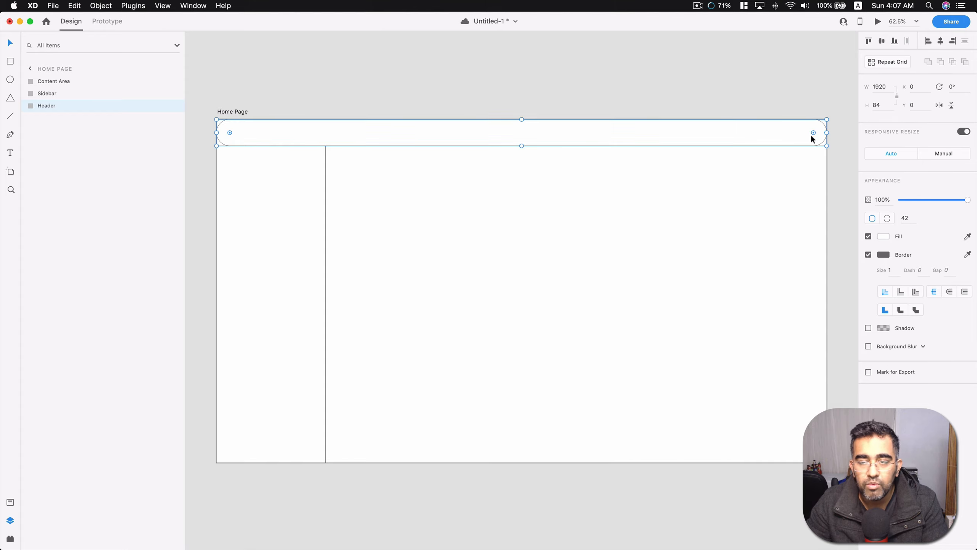
left_click(754, 101)
left_click(733, 132)
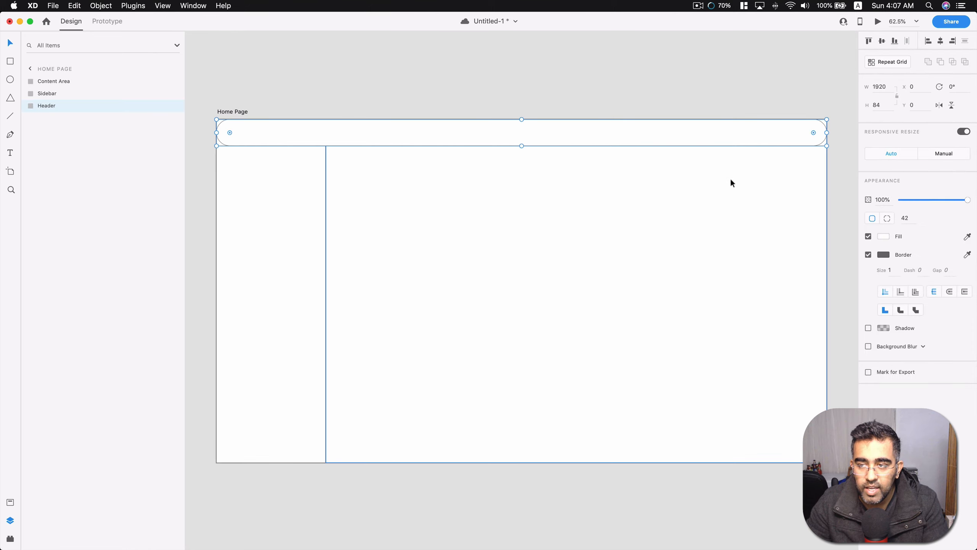
Round the content area's corners to a radius of 88 and the sidebar's to 60, saving the document.
left_click(732, 184)
left_click_drag(332, 152, 314, 165)
left_click(273, 221)
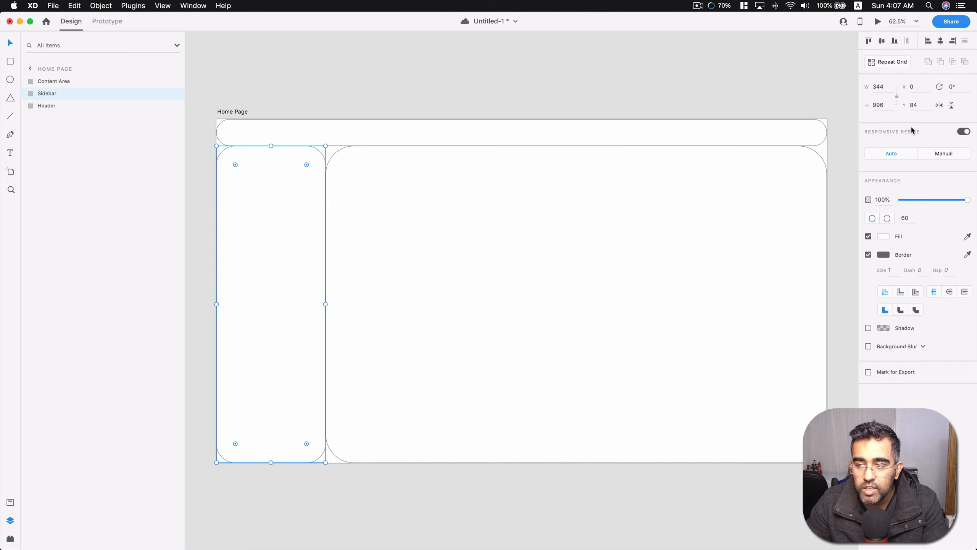
left_click(905, 218)
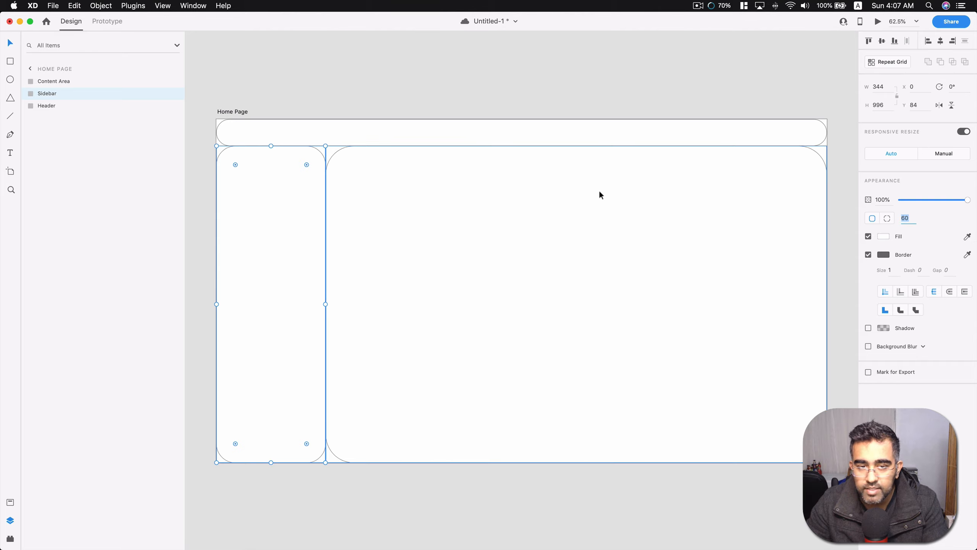
key("super+s")
left_click_drag(307, 166, 302, 169)
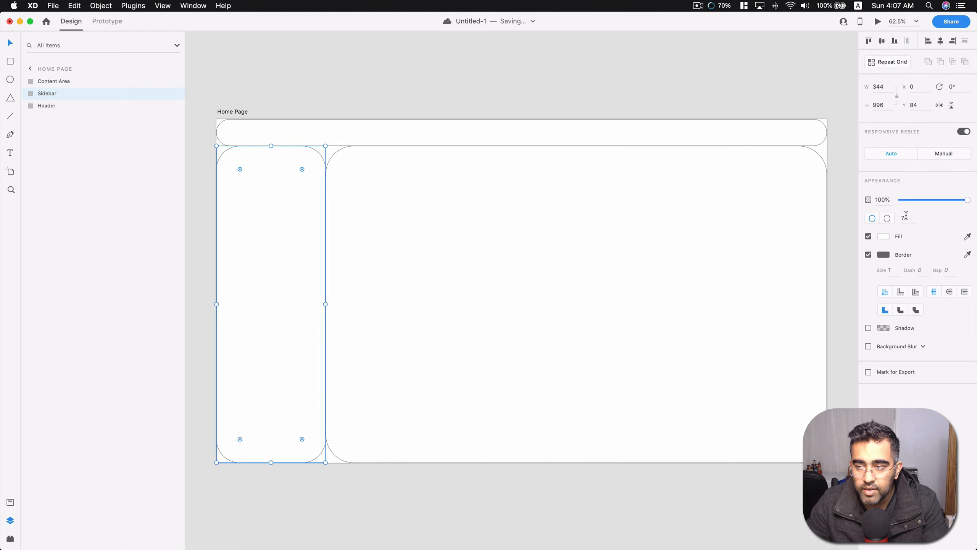
type("60")
key("Return")
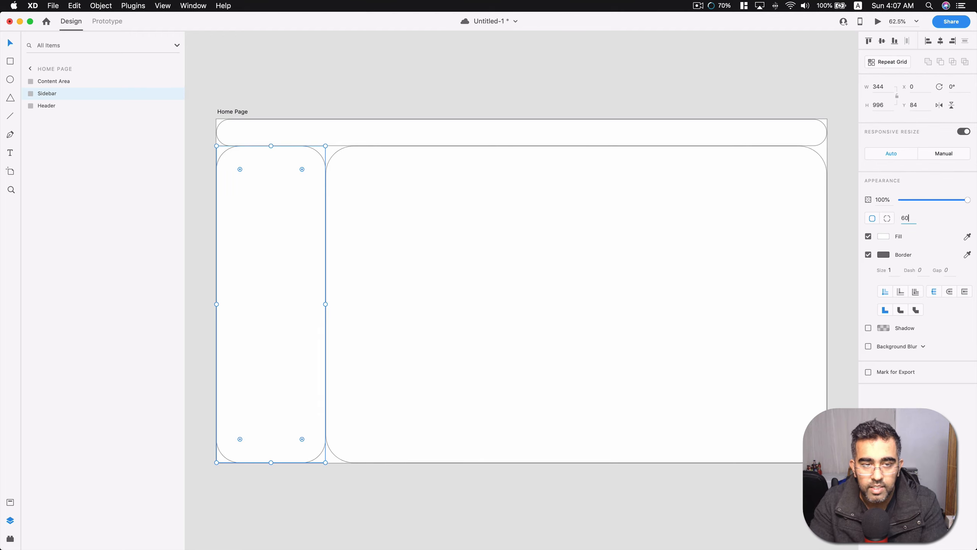
Set the content area's corner radius to 60.
left_click(631, 216)
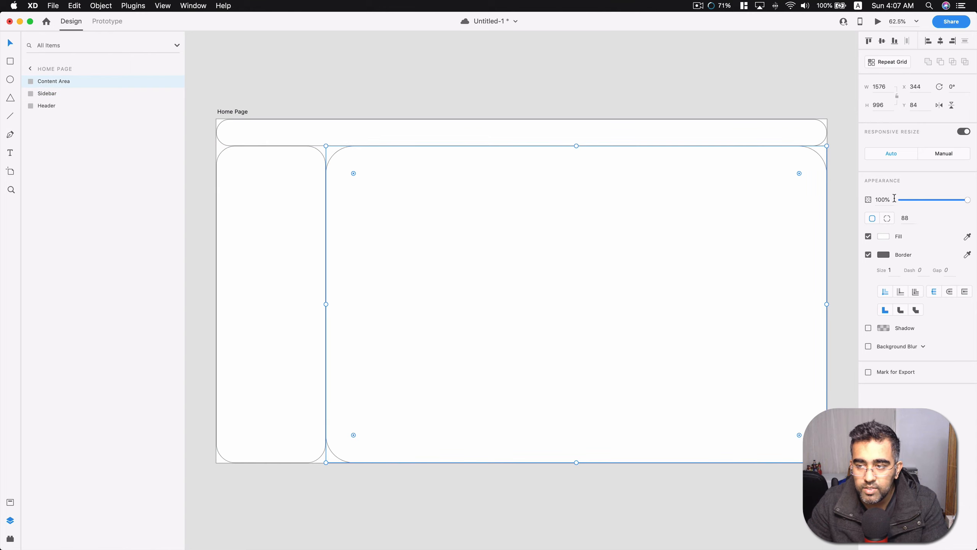
left_click(905, 218)
type("60")
key("Return")
Set the header rectangle's opacity to 60% and deselect it.
left_click(793, 136)
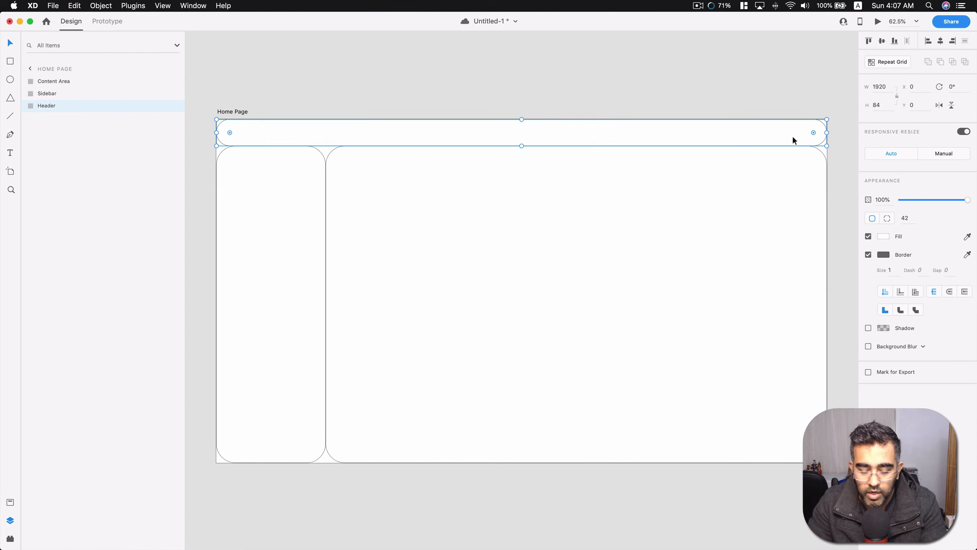
key("6")
key("0")
key("Return")
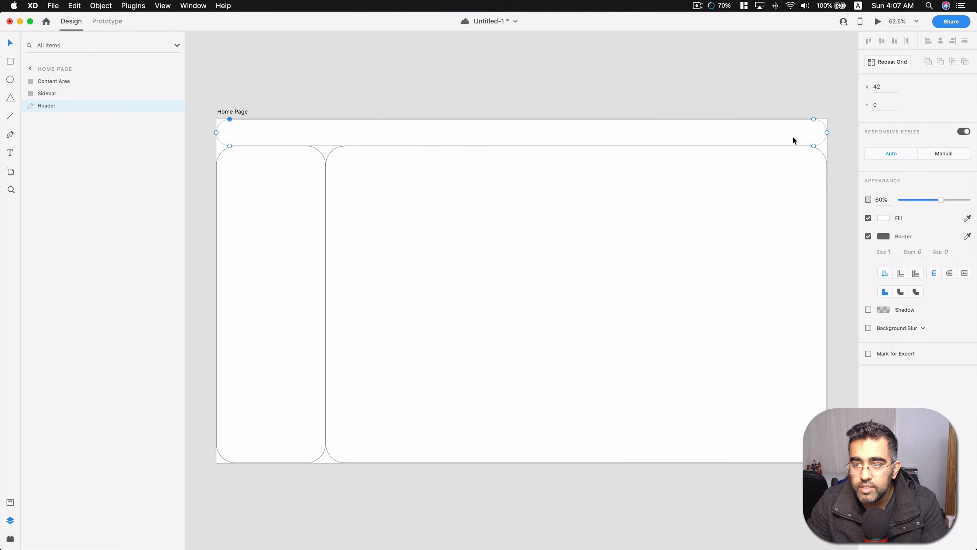
key("Escape")
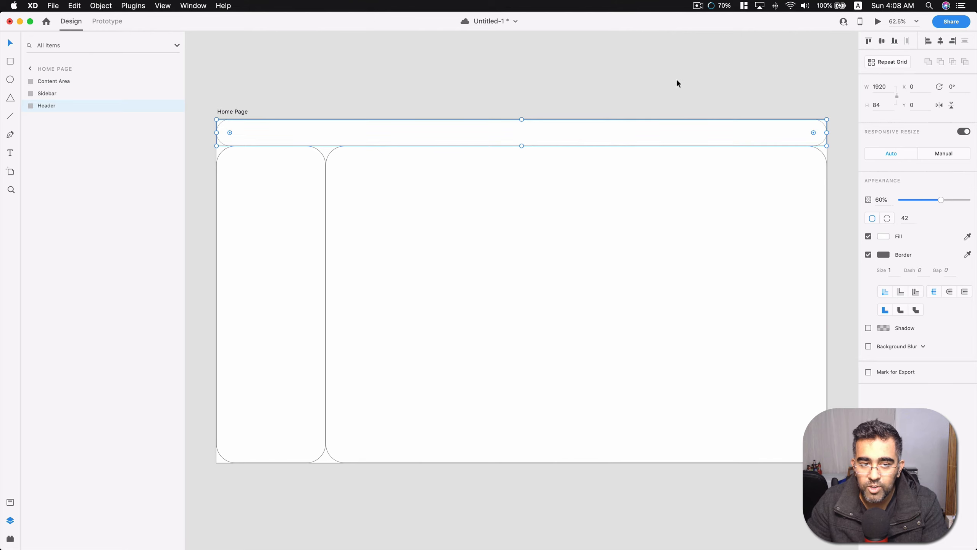
key("Escape")
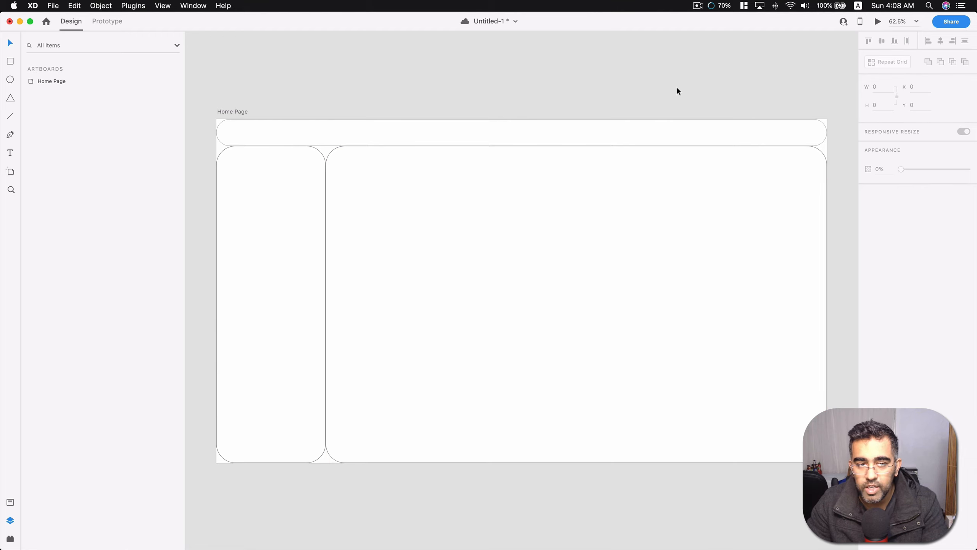
Fill the header with the solid blue #0C71B1 and copy its hex code.
left_click(592, 133)
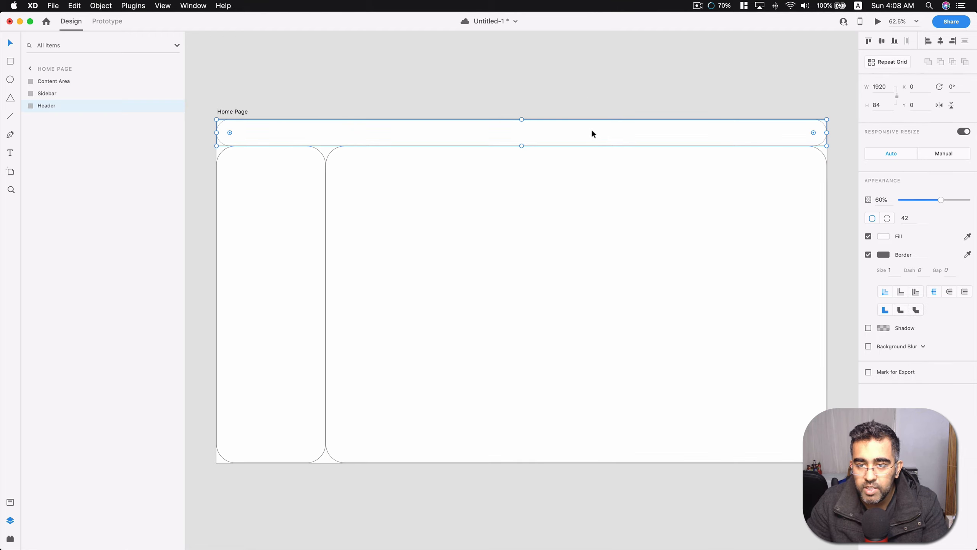
left_click(884, 236)
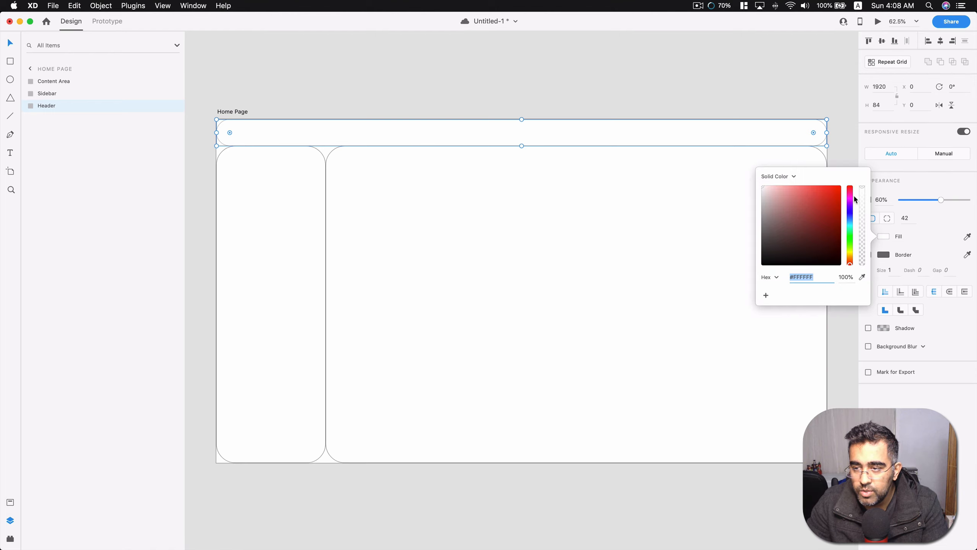
left_click(850, 238)
mouse_move(831, 227)
left_mouse_down()
mouse_move(809, 216)
mouse_move(808, 231)
mouse_move(851, 220)
mouse_move(821, 201)
mouse_move(822, 211)
mouse_move(844, 202)
mouse_move(835, 210)
left_mouse_up()
left_click(851, 224)
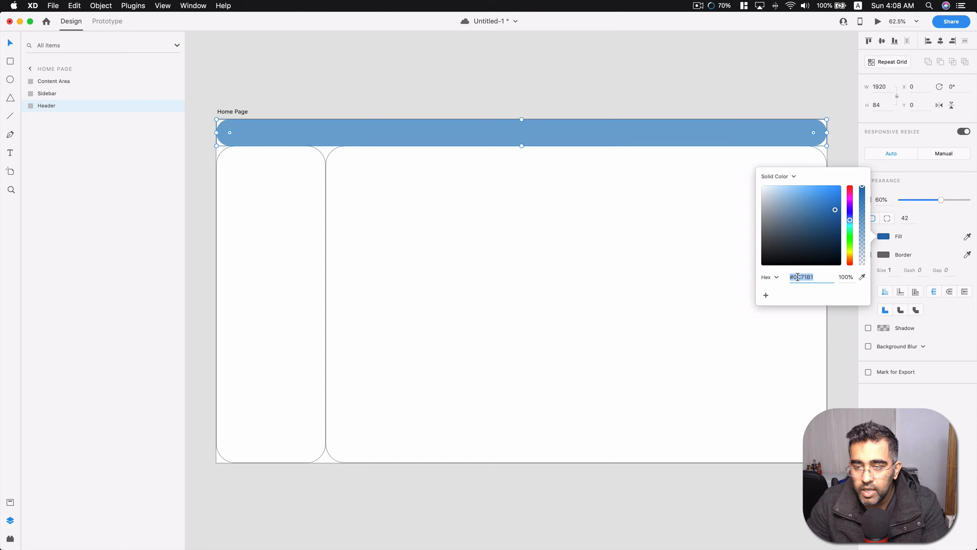
key("super+c")
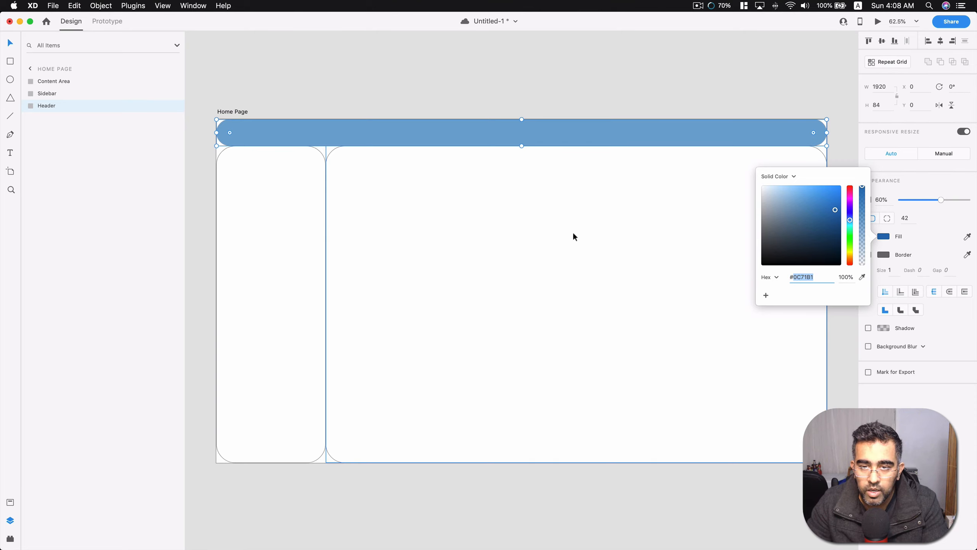
Fill the sidebar with the copied blue #0C71B1.
left_click(295, 238)
left_click(885, 237)
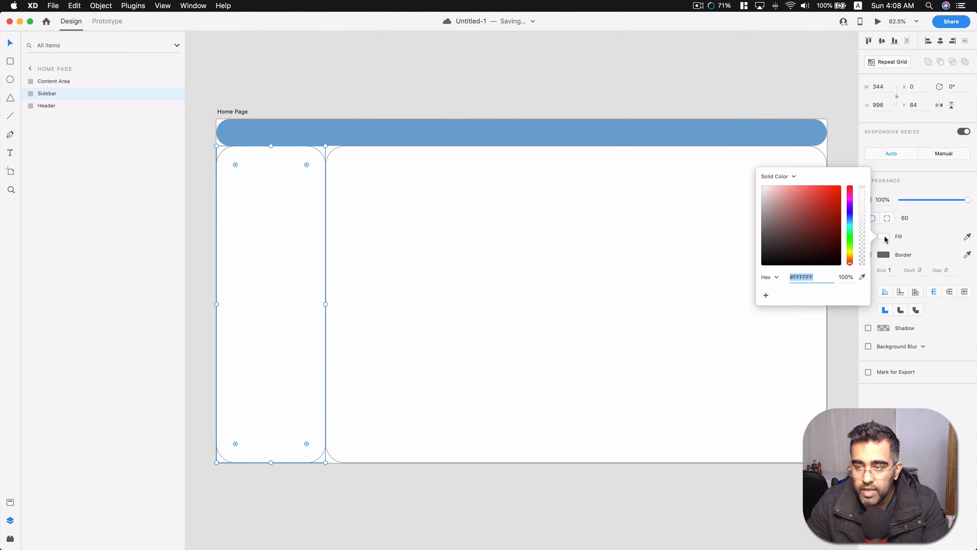
left_click(805, 276)
key("super+a")
key("super+v")
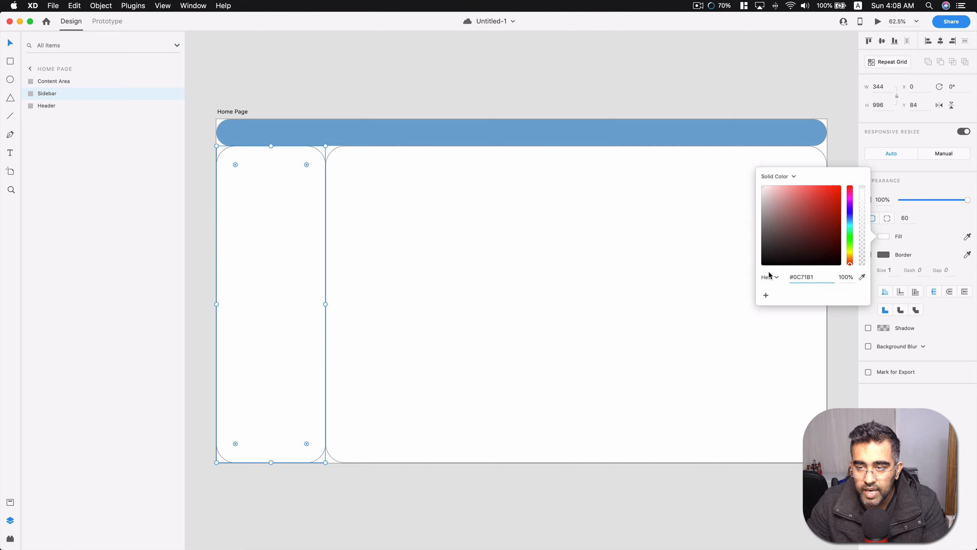
key("Return")
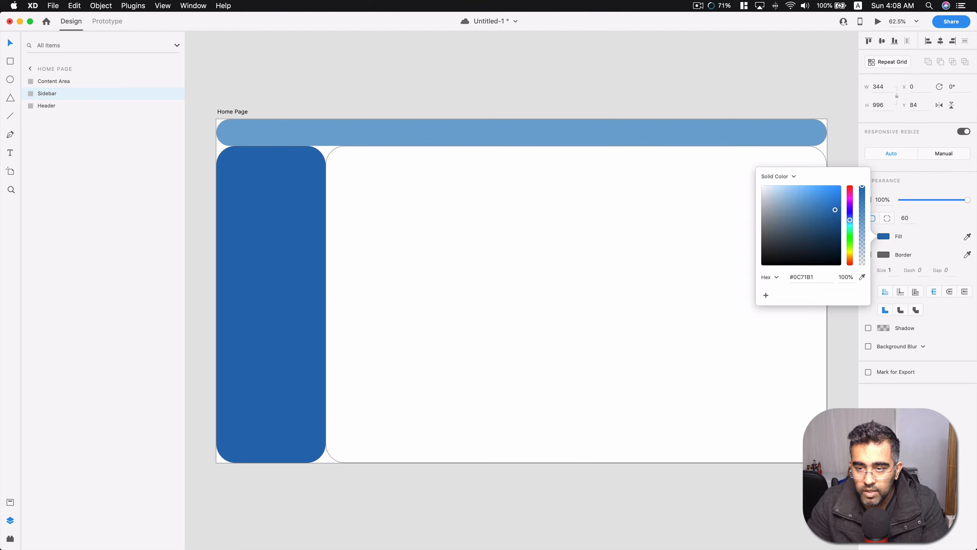
left_click(580, 232)
Check the sidebar's fill color and set the header's opacity to 100%.
left_click(312, 207)
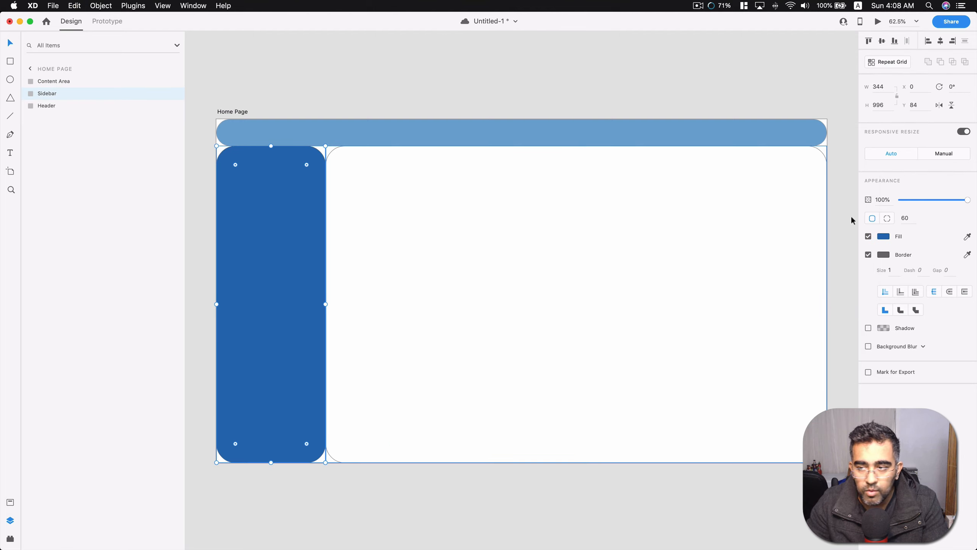
left_click(885, 236)
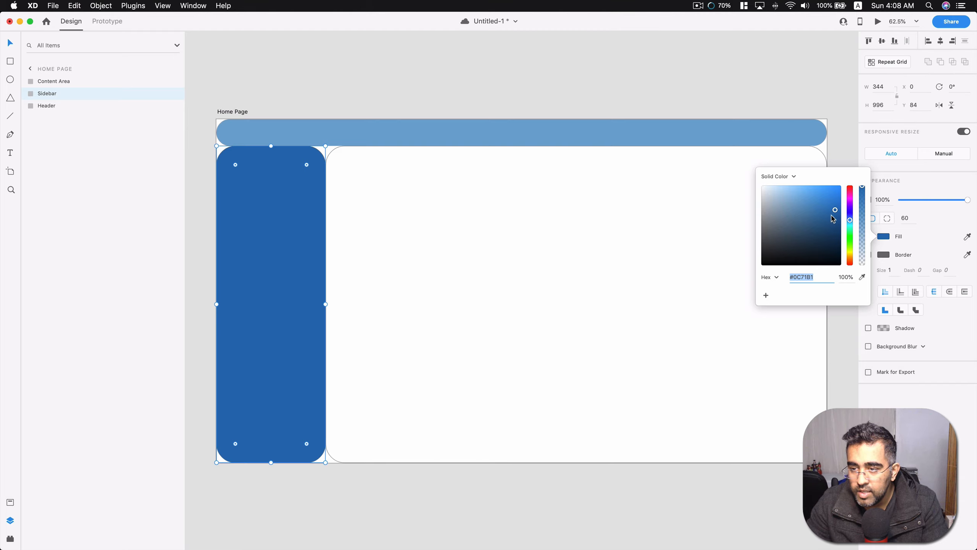
left_click(808, 277)
left_click(797, 131)
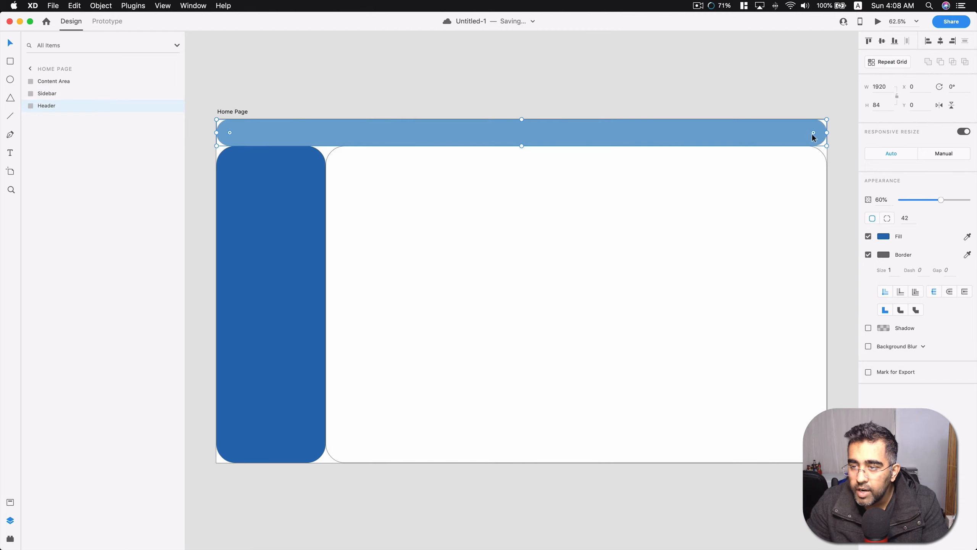
left_click_drag(940, 199, 970, 199)
Fill the content area with the solid pink #CE5EA3, deselect it, and save the document.
left_click(727, 194)
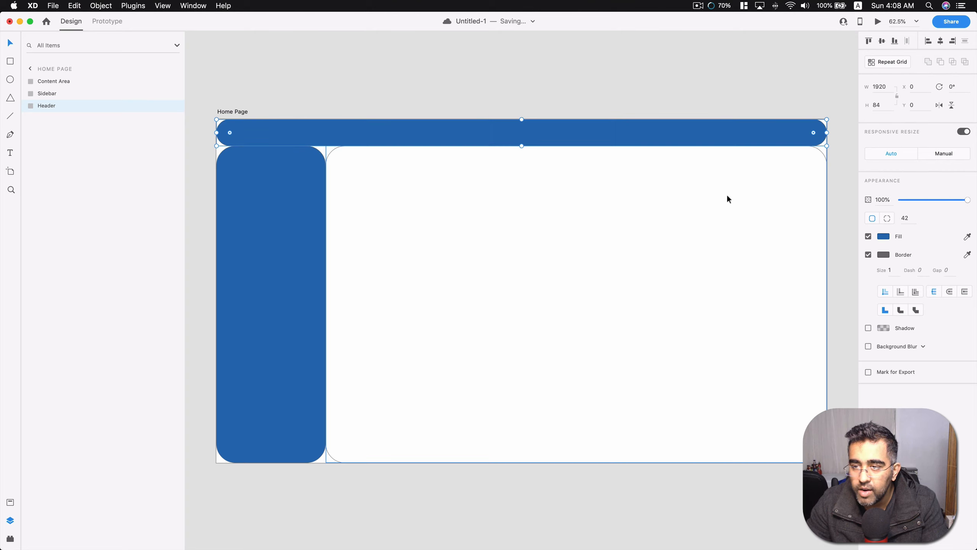
left_click(884, 236)
left_click_drag(854, 227, 806, 203)
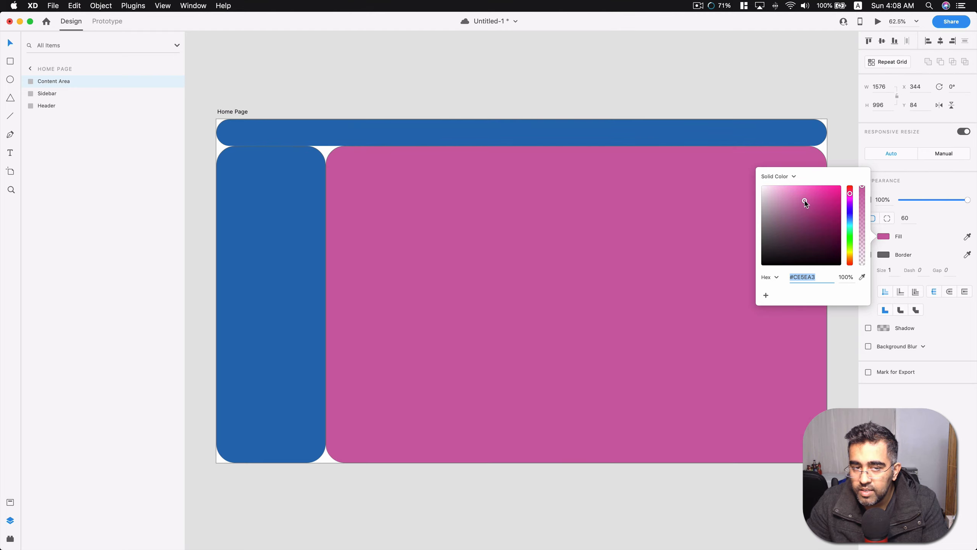
left_click(680, 201)
left_click(680, 71)
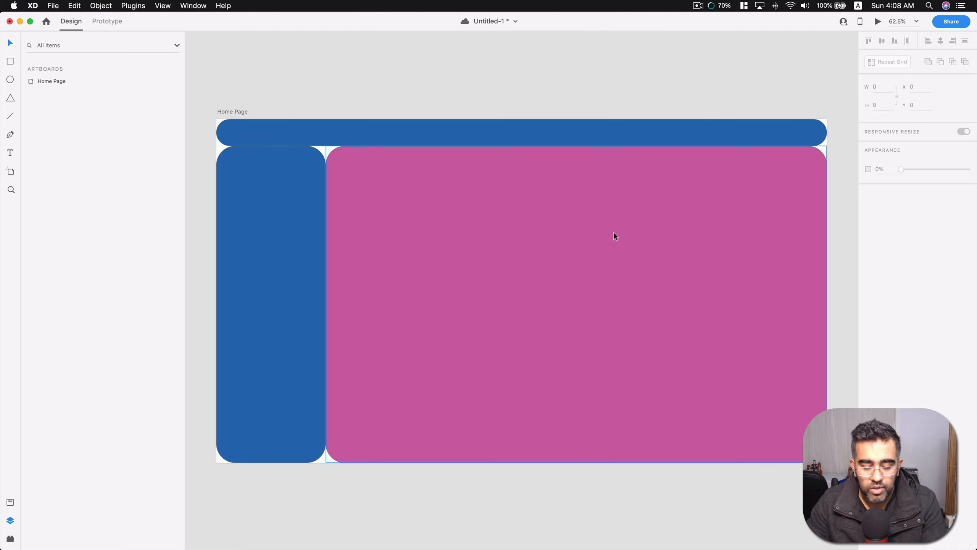
scroll(614, 232, "down", 2)
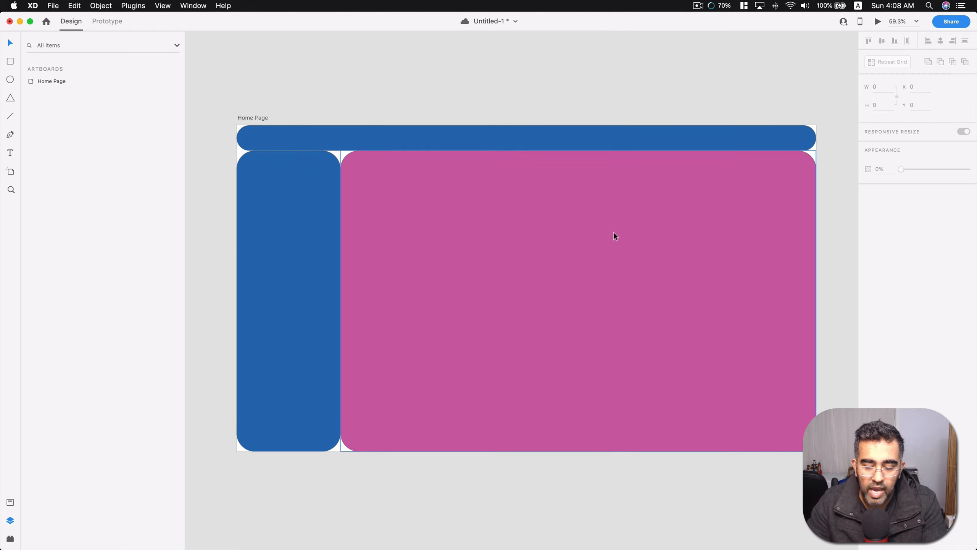
key("super+s")
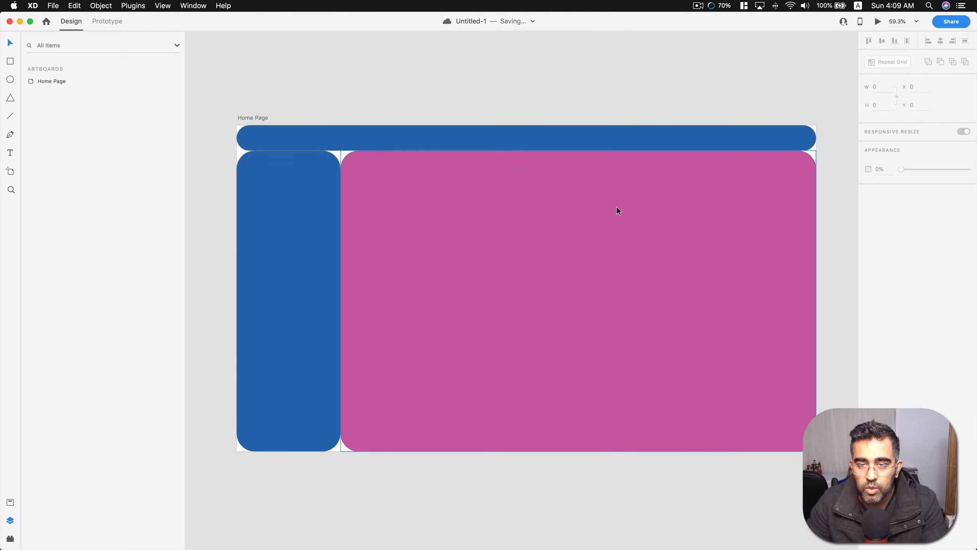
Examine the colored Home Page layout at several zoom levels.
scroll(617, 208, "down", 10)
key("super+0")
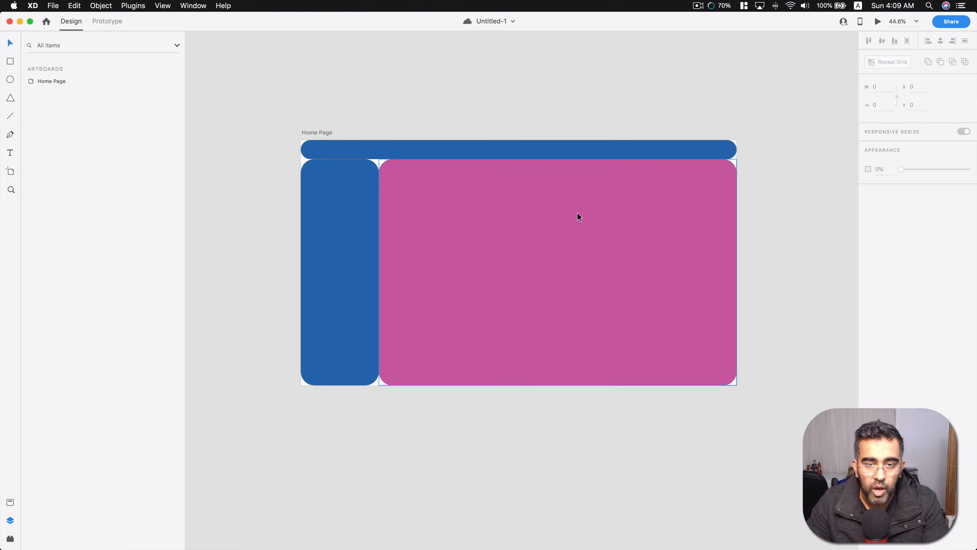
scroll(577, 213, "down", 3)
scroll(578, 215, "up", 2)
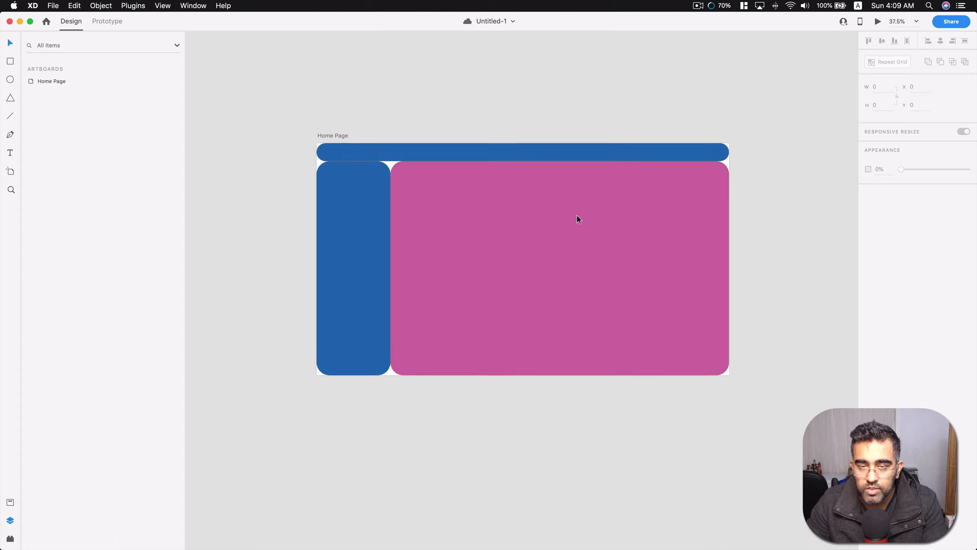
scroll(577, 218, "up", 1)
scroll(721, 144, "up", 3)
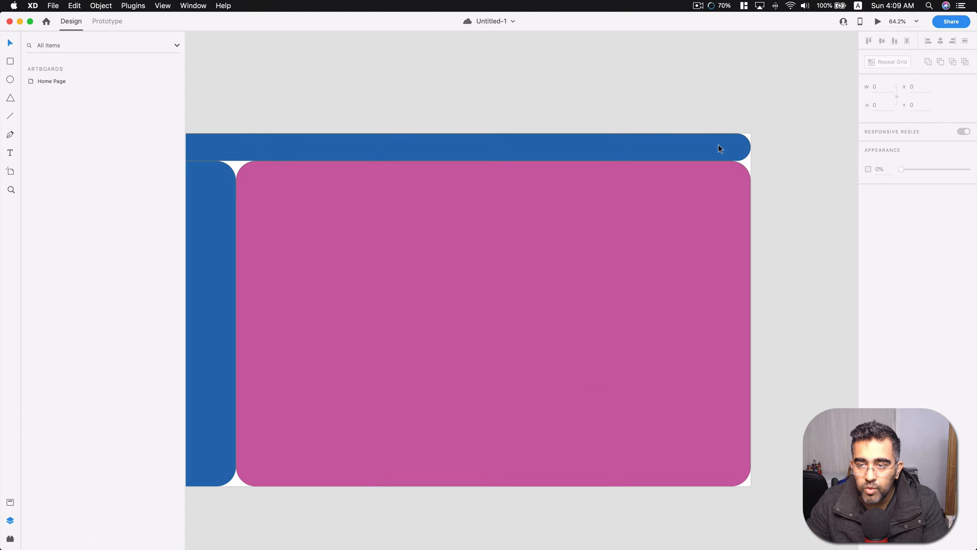
scroll(591, 102, "left", 3)
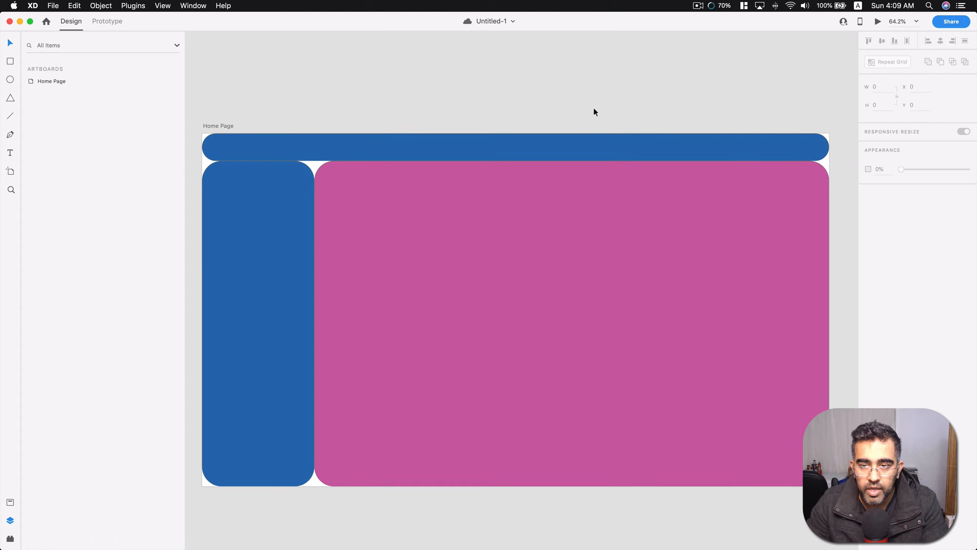
scroll(594, 110, "left", 1)
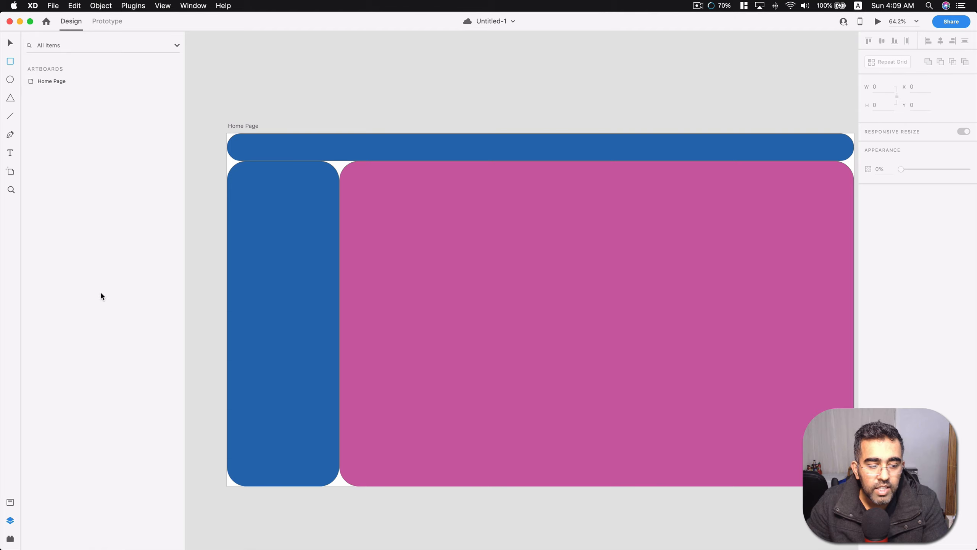
Show the installed plugins and expand the command list of Widgets for XD.
left_click(10, 541)
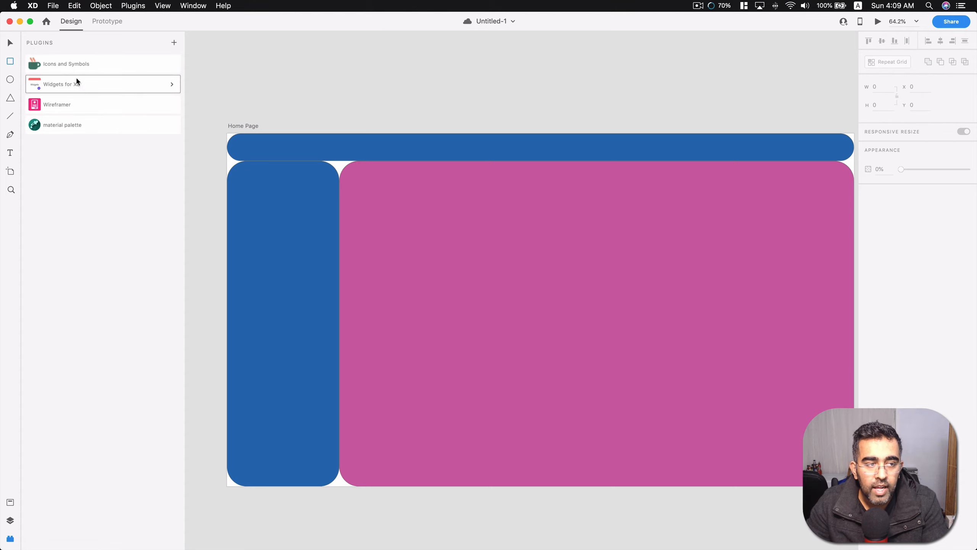
left_click(56, 84)
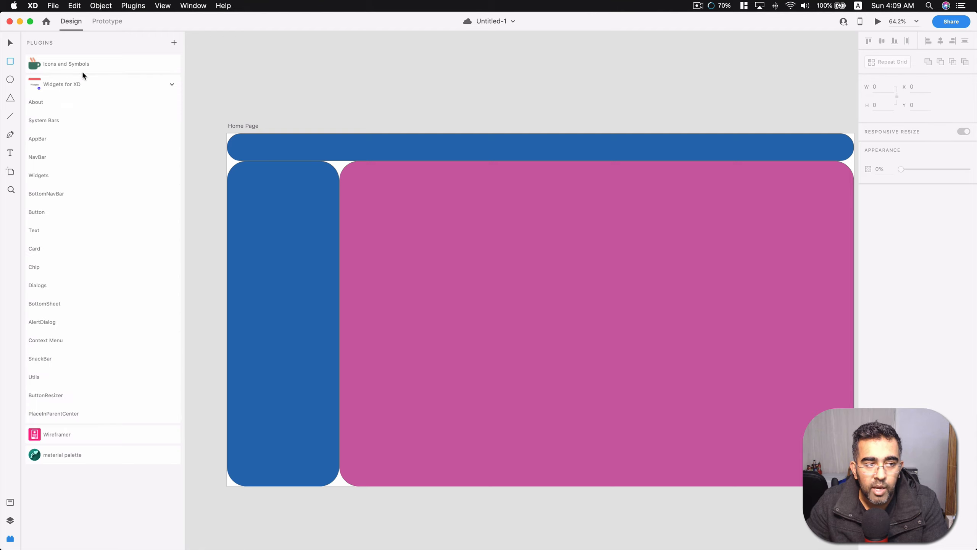
Review the installed plugins in the plugin manager and browse all available plugins filtered by Popular.
left_click(136, 6)
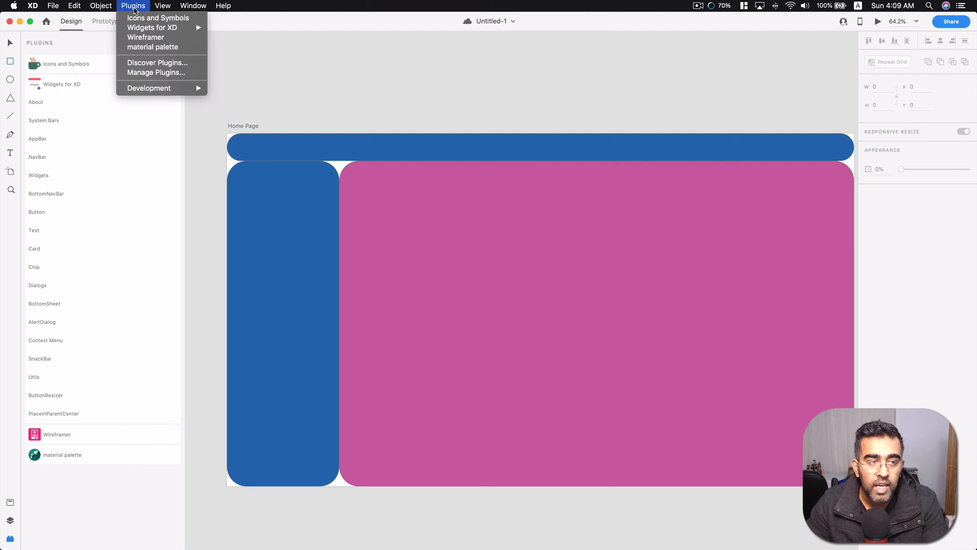
left_click(156, 72)
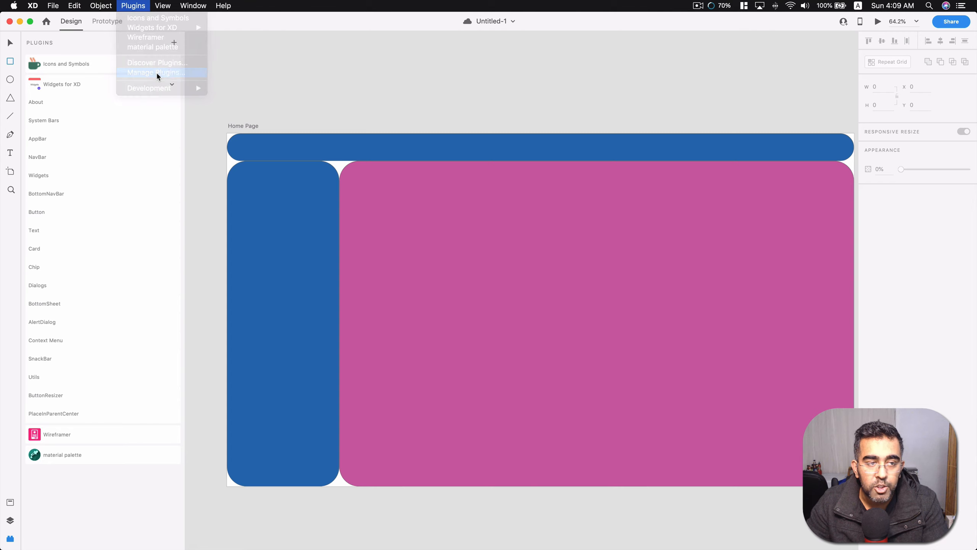
left_click_drag(457, 136, 533, 58)
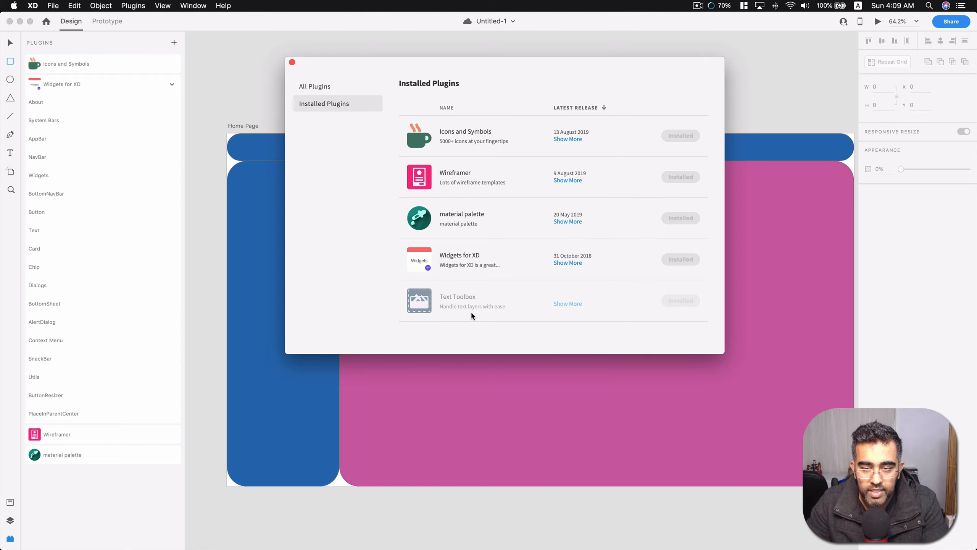
left_click(330, 88)
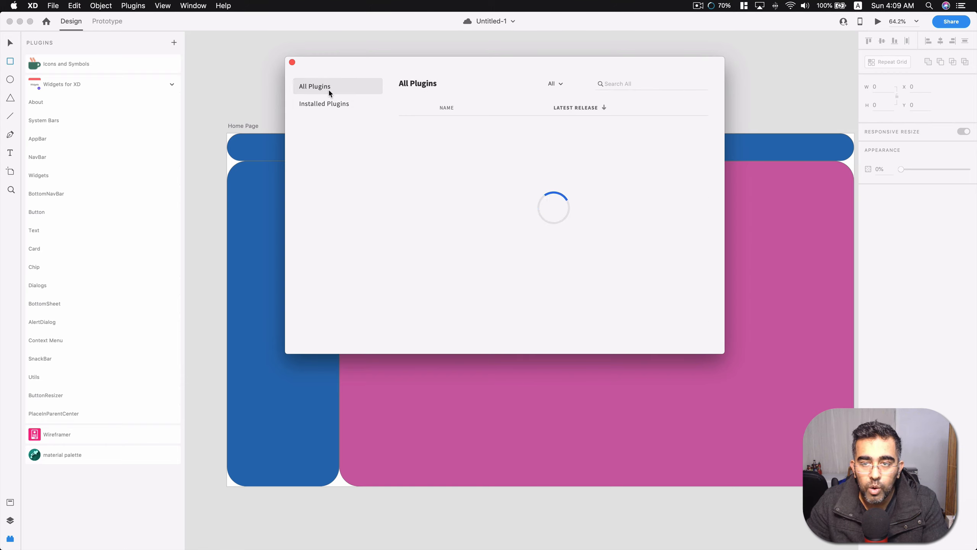
left_click(630, 85)
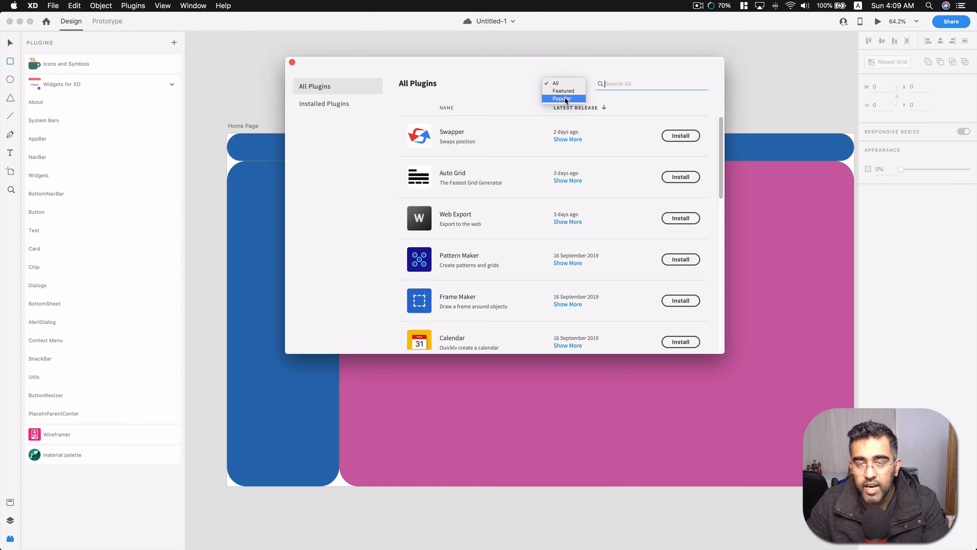
left_click(568, 99)
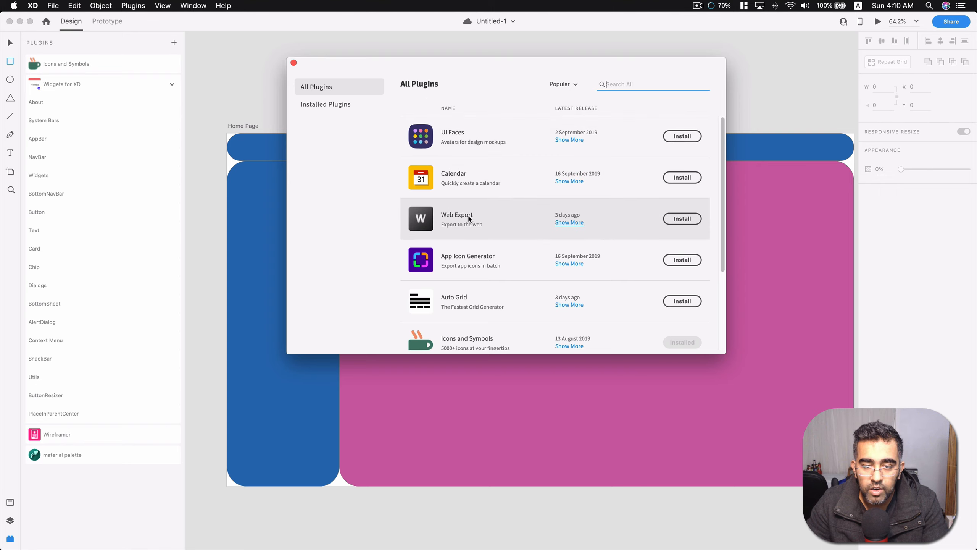
scroll(469, 219, "down", 5)
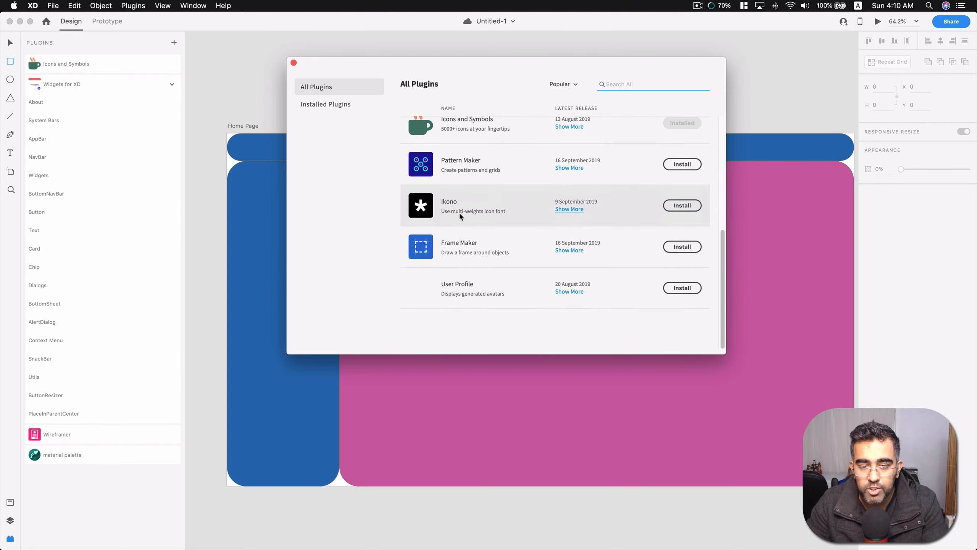
scroll(468, 218, "up", 5)
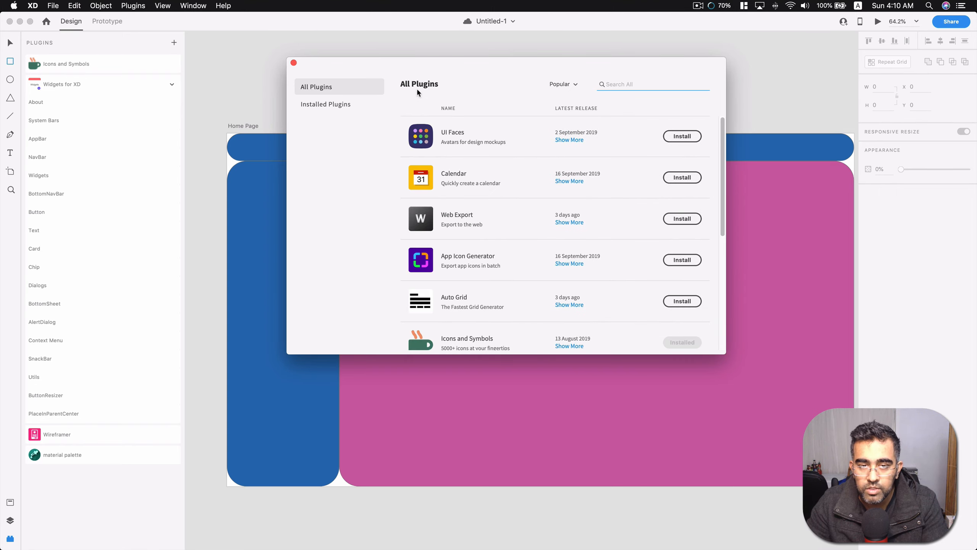
left_click(293, 63)
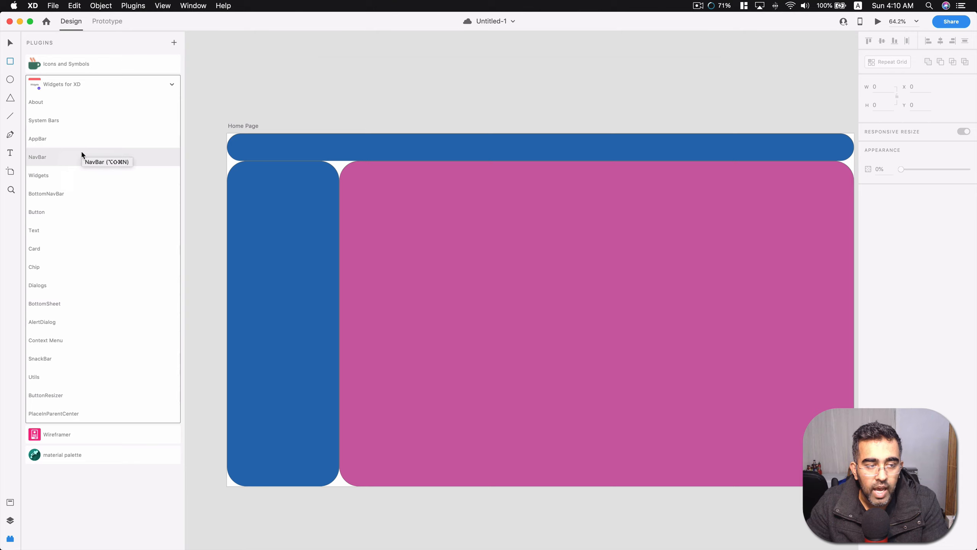
Insert a Button widget from Widgets for XD and place it near the header's right end at about X 1757, Y 18.
left_click(35, 213)
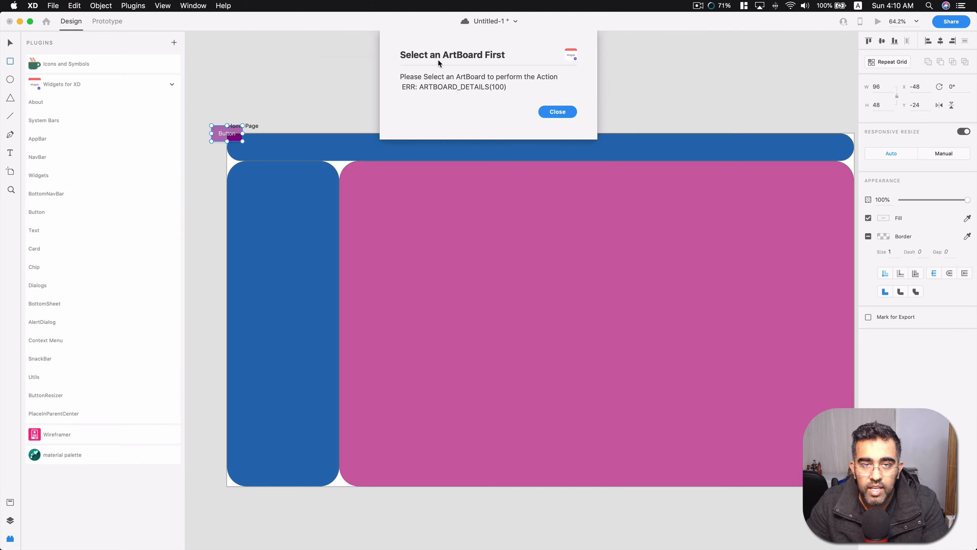
left_click(557, 112)
left_click_drag(238, 141, 828, 151)
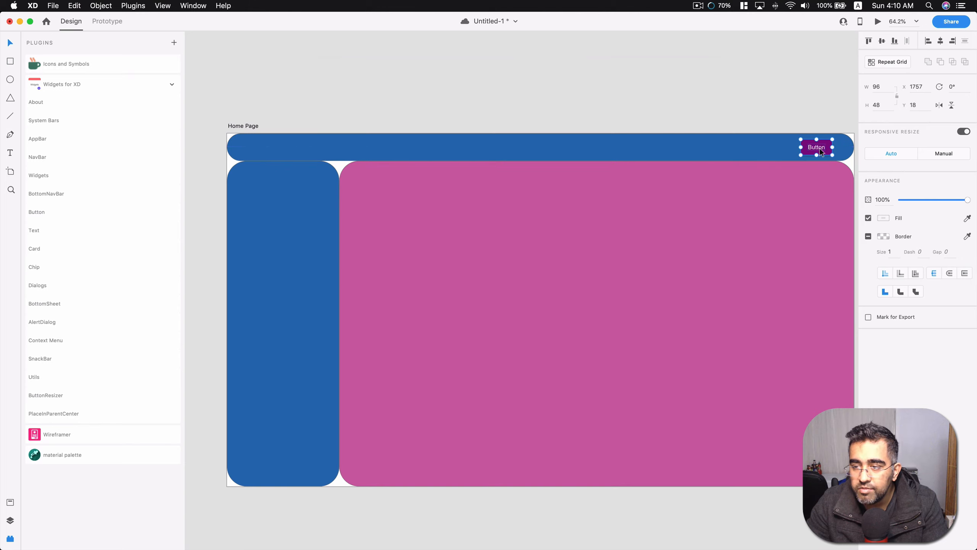
left_click(786, 102)
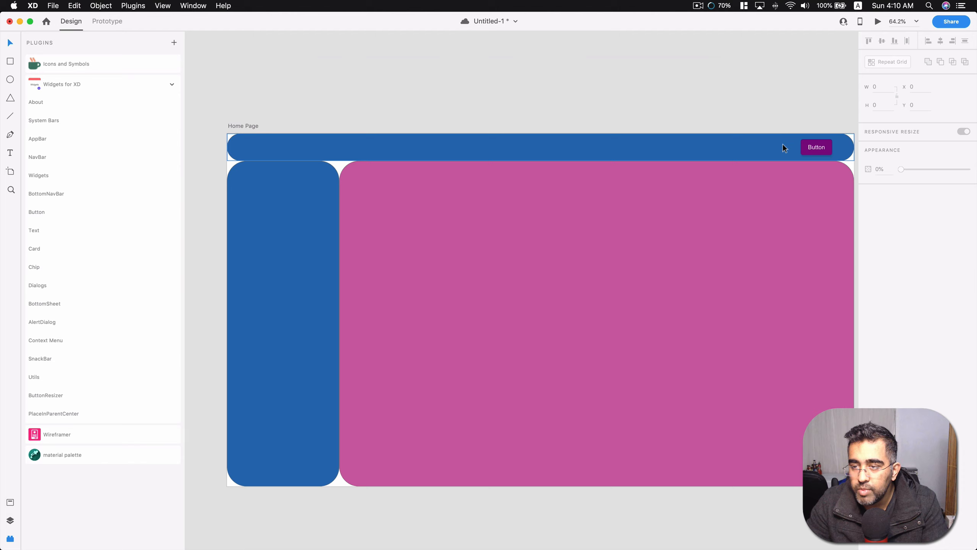
Duplicate the header button to its left at about X 1633, Y 18 and label the copy "Login".
left_click(813, 152)
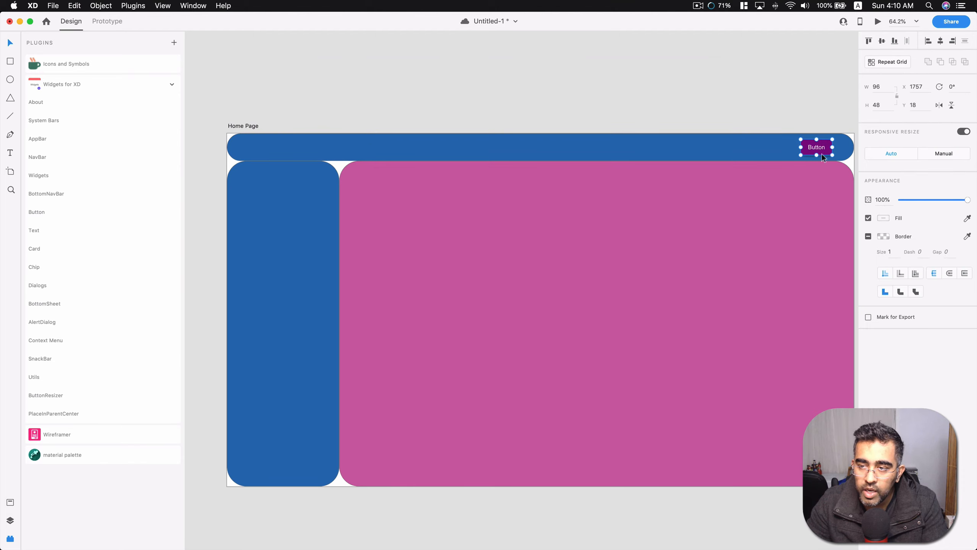
left_click_drag(822, 153, 782, 152)
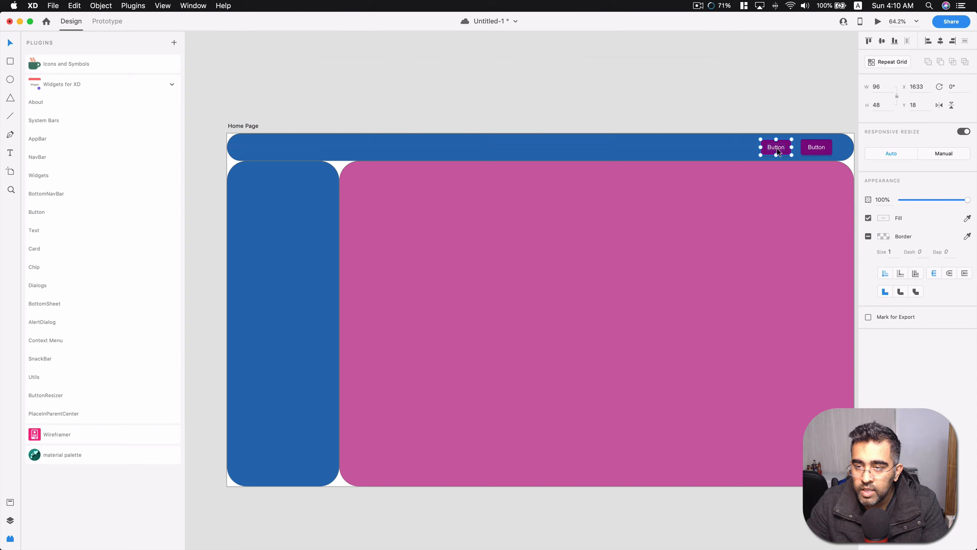
double_click(777, 150)
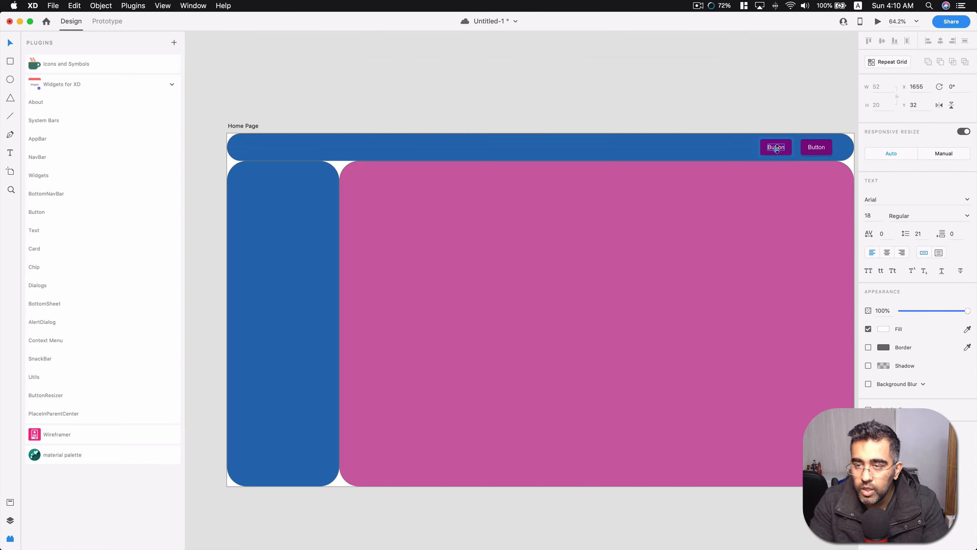
double_click(768, 147)
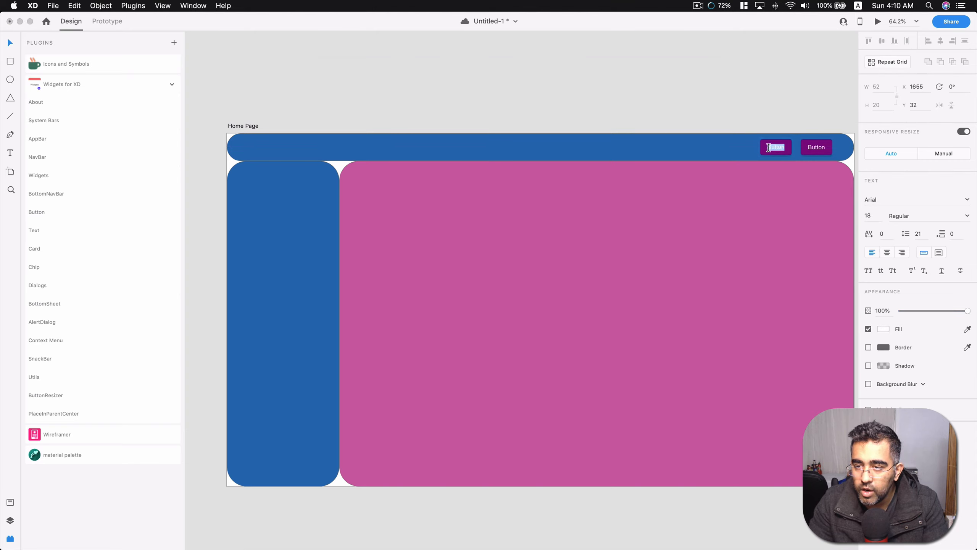
type("Login")
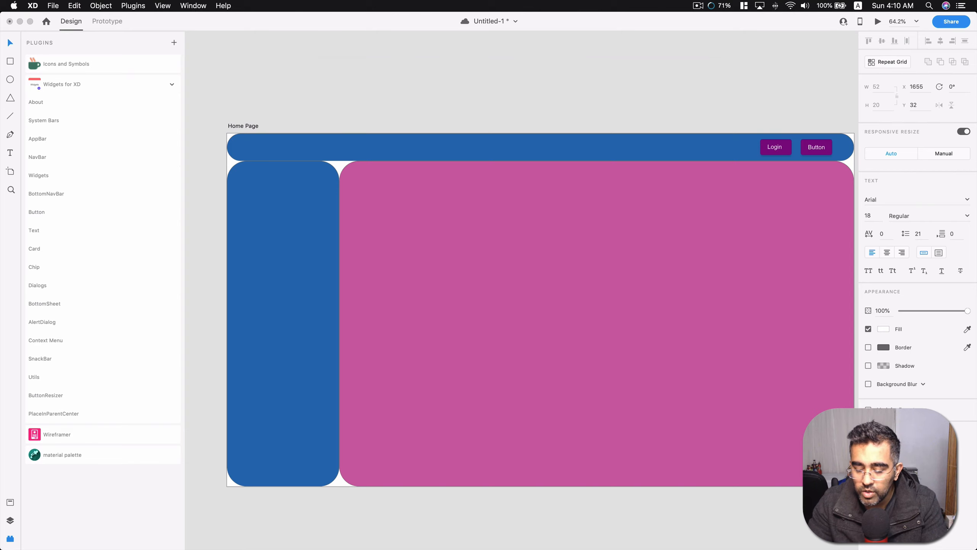
key("Escape")
Change the label of the header's right-hand button to "Register".
left_click(811, 147)
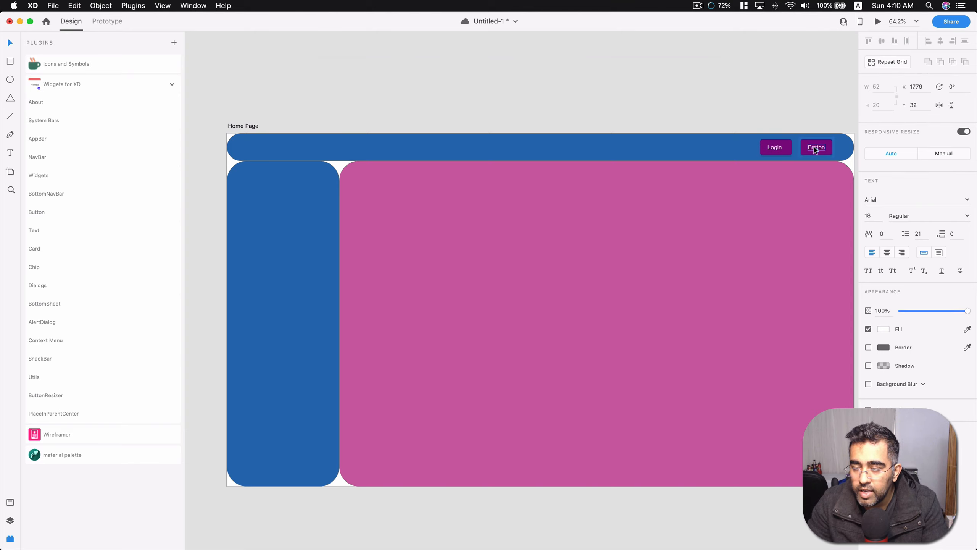
double_click(815, 147)
type("Reg")
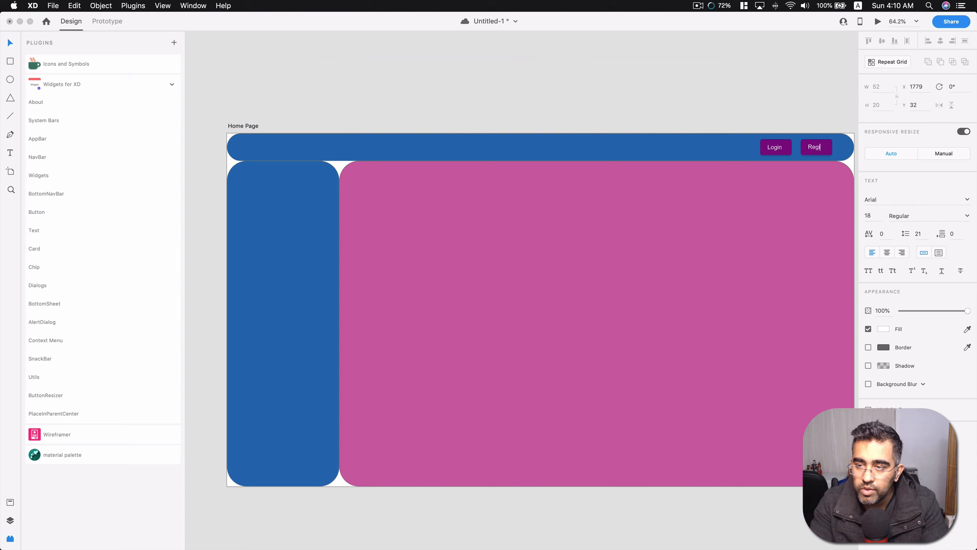
type("ister")
key("Escape")
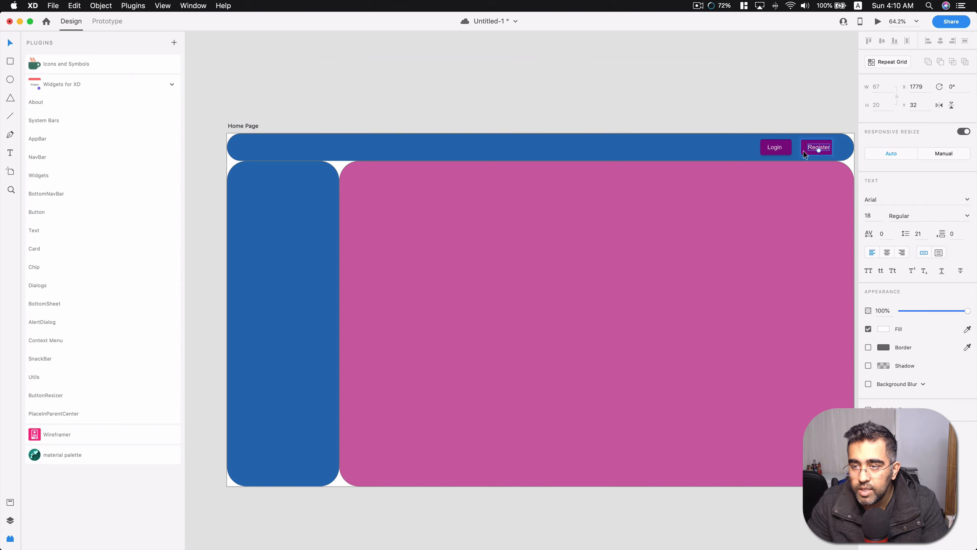
Center the Register and Login labels horizontally on their button shapes and clear the selection.
left_click(806, 153)
left_click(815, 150, "shift")
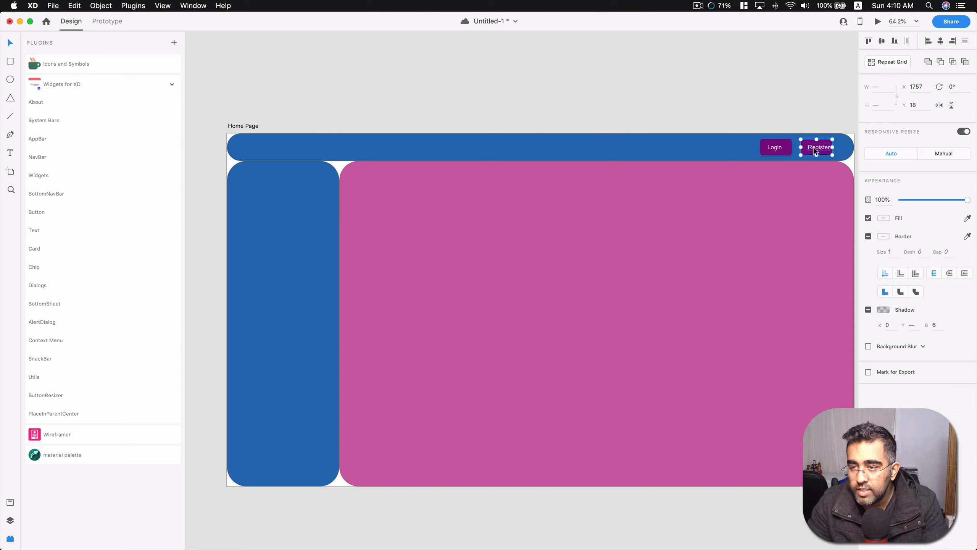
left_click(940, 43)
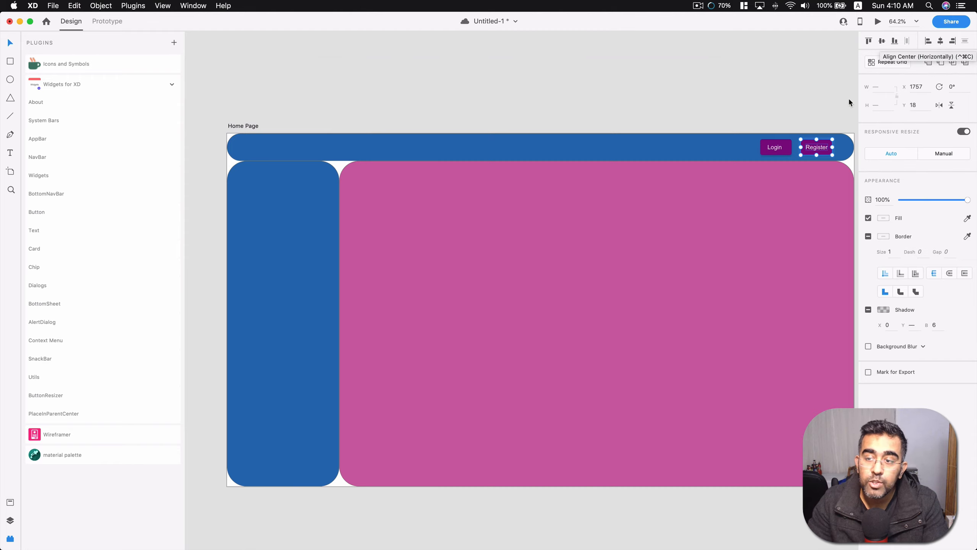
left_click(780, 150)
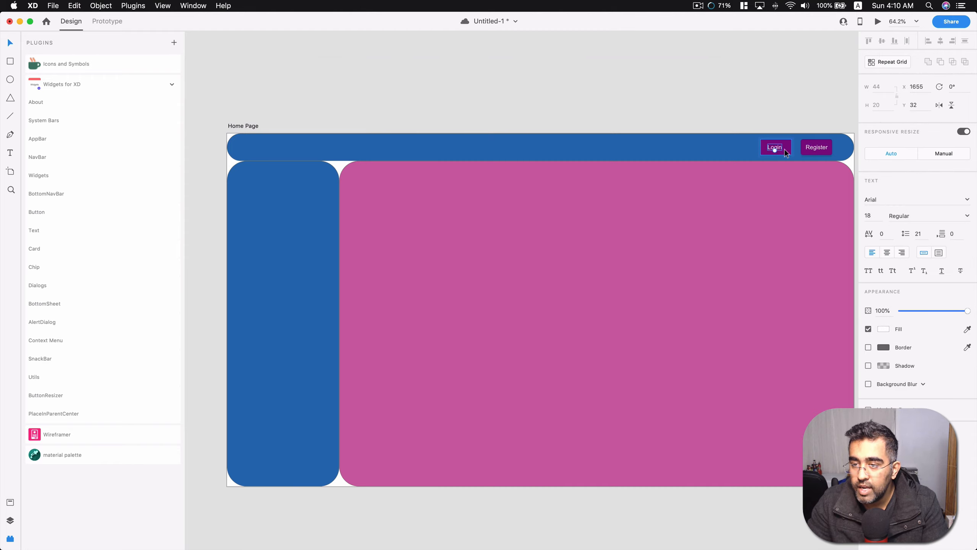
left_click(785, 149)
left_click(779, 146, "shift")
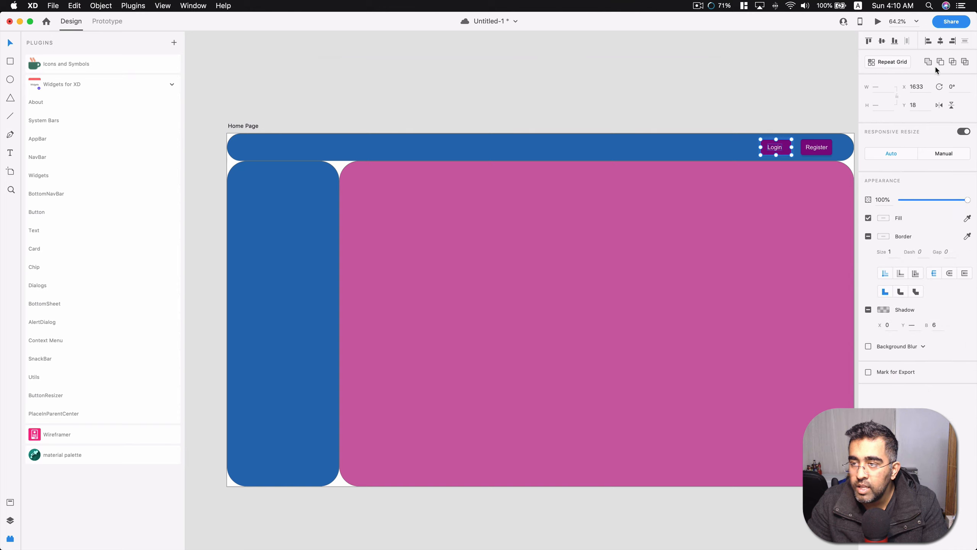
left_click(734, 97)
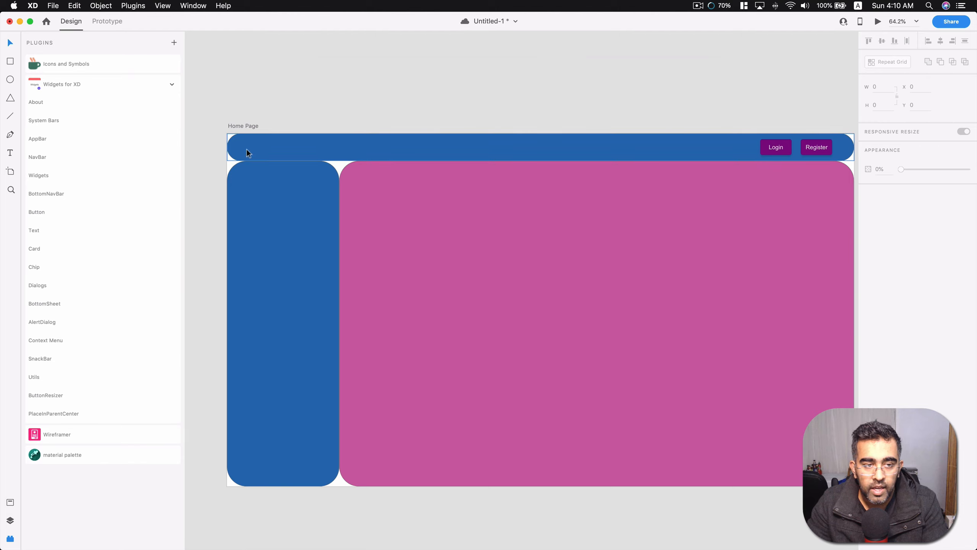
Add the text "Home Page" near the left end of the header at about X 96.
left_click(10, 154)
left_click(271, 150)
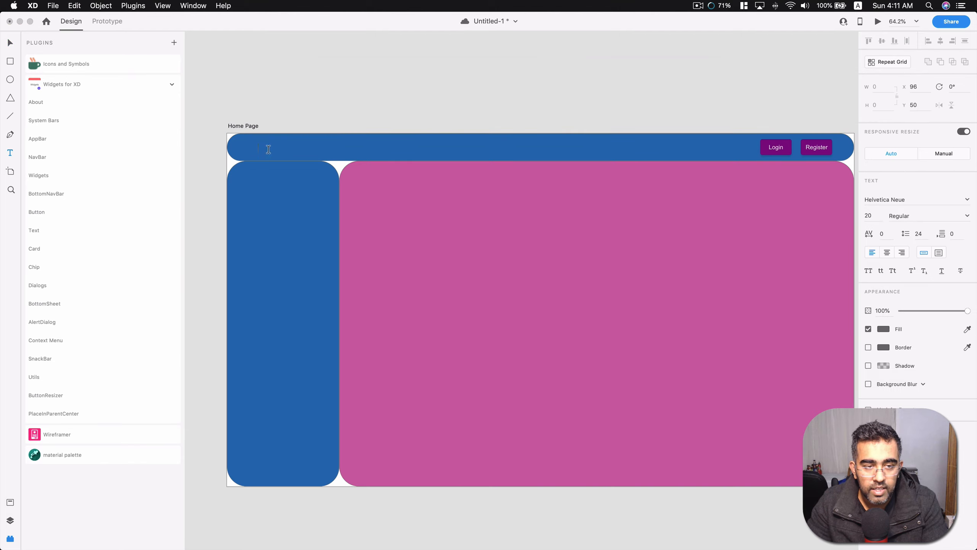
type("Home Page")
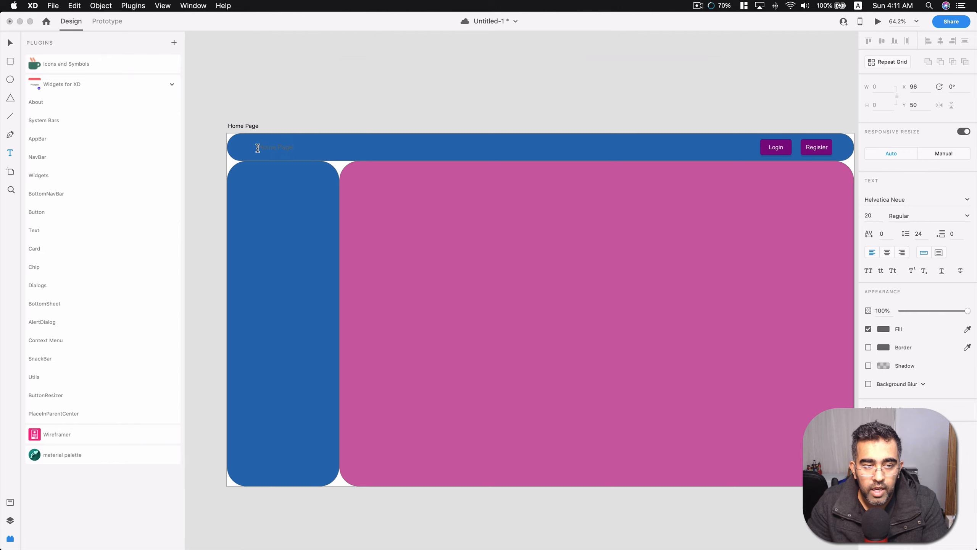
Style the header's "Home Page" text with a white #FFFFFF fill and Bold weight, and leave it selected.
left_click_drag(258, 148, 313, 149)
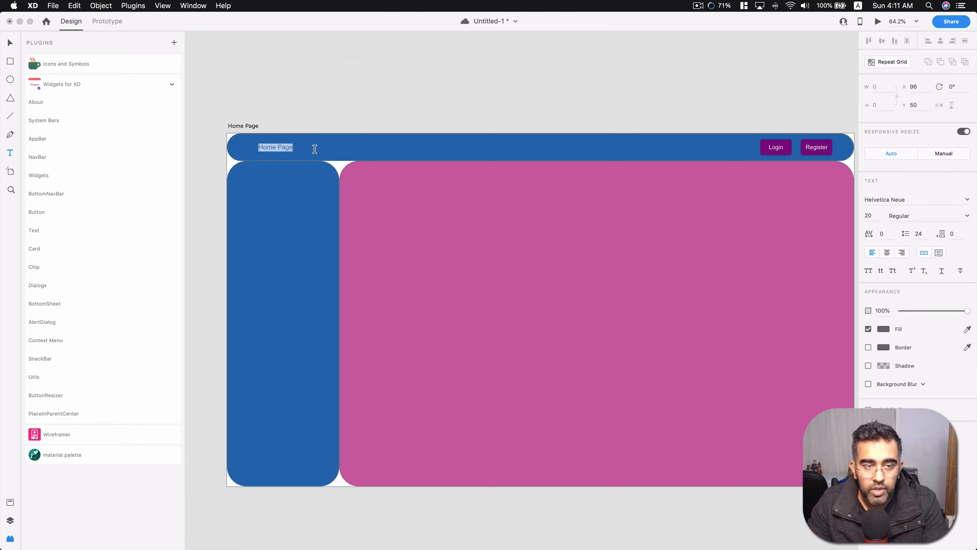
left_click(884, 328)
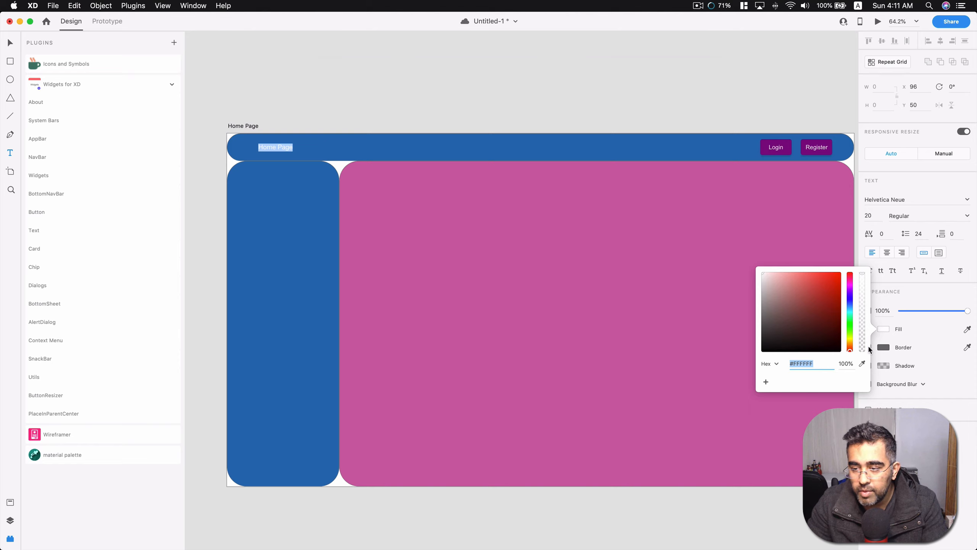
left_click(890, 254)
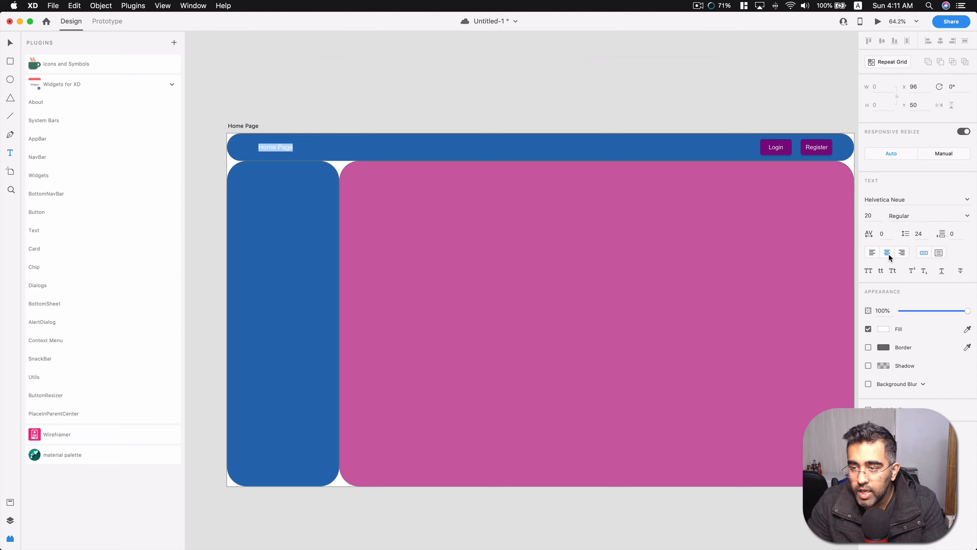
left_click(897, 216)
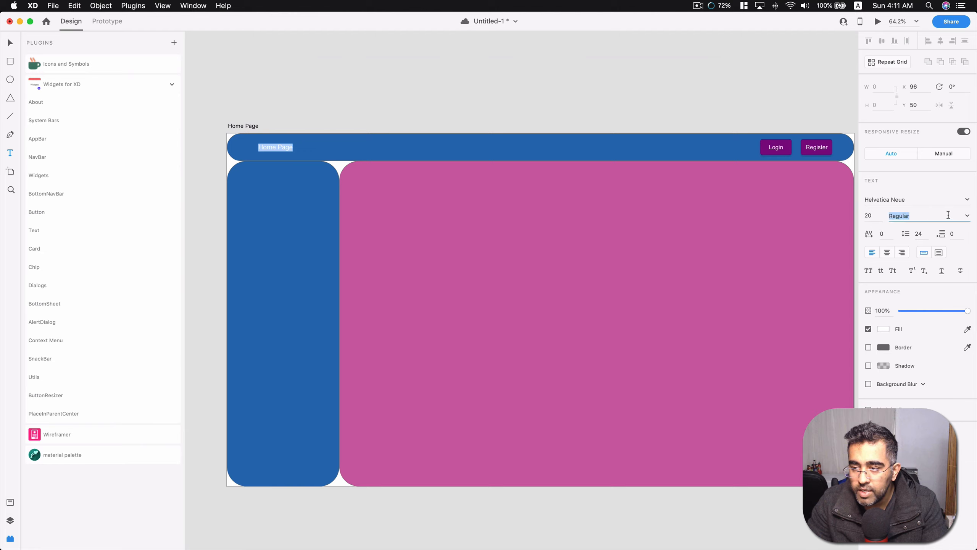
left_click(966, 217)
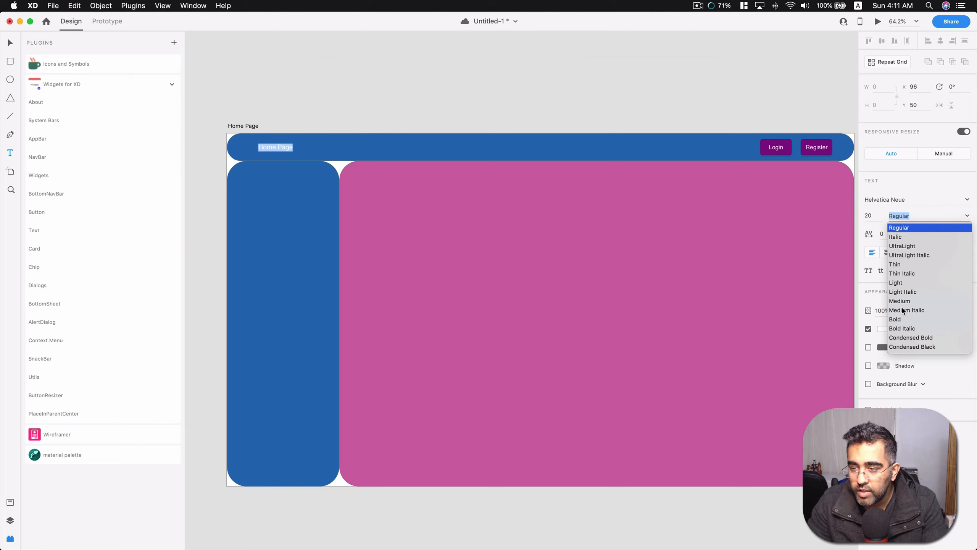
left_click(898, 320)
key("Escape")
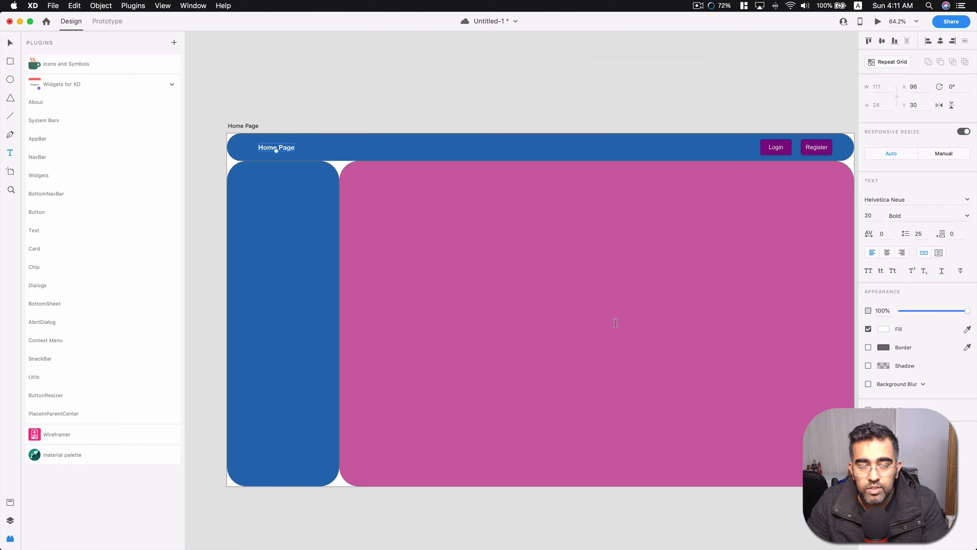
left_click(405, 118)
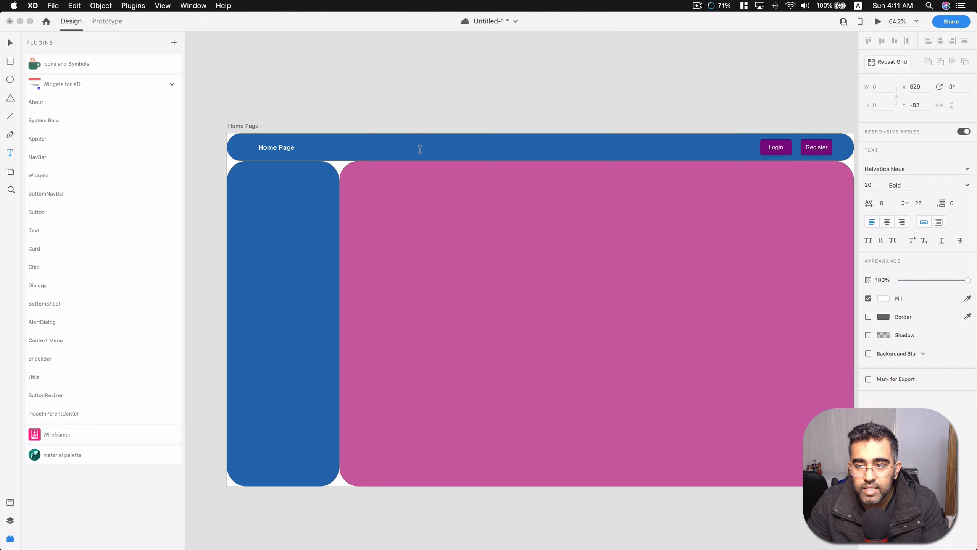
left_click(263, 151)
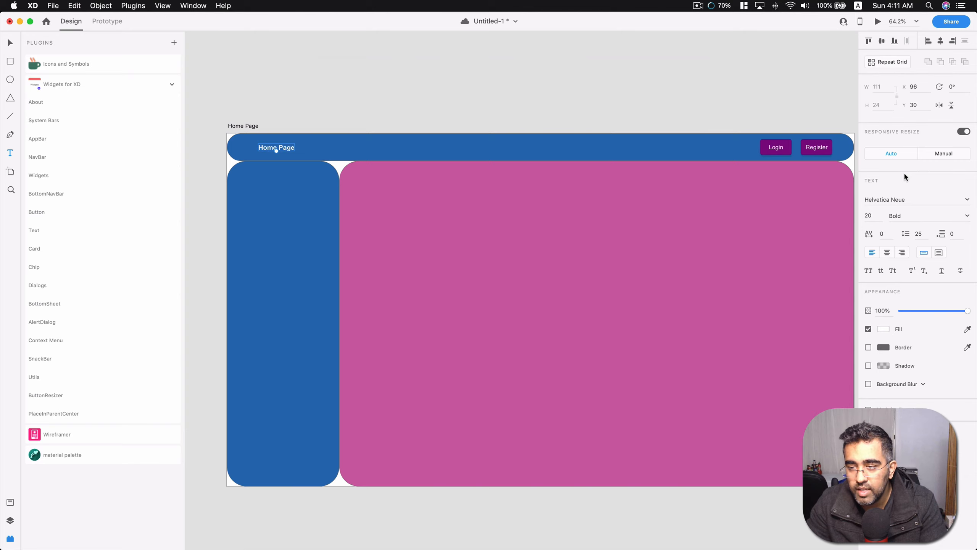
Save the document, and try size 40 for the header's "Home Page" text before settling on 35.
key("super+s")
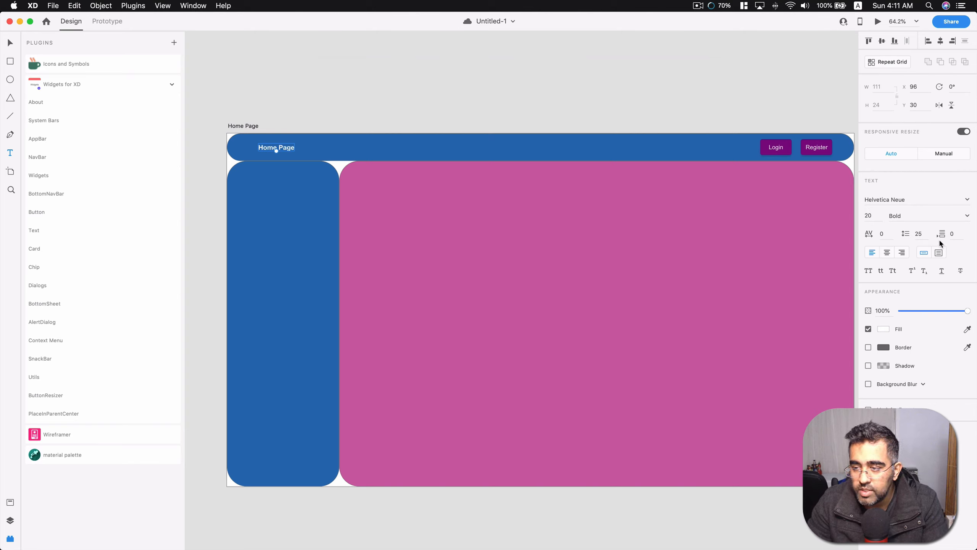
left_click(896, 218)
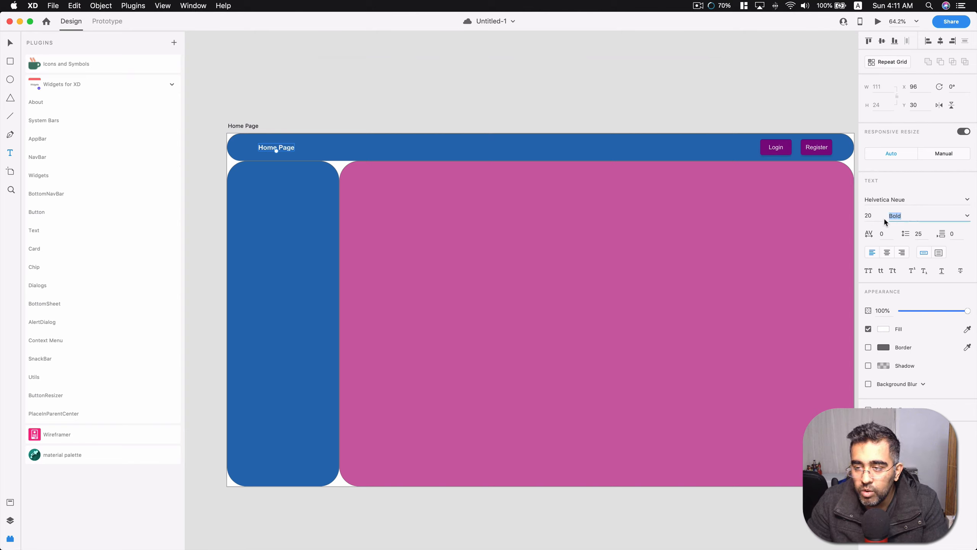
left_click(882, 200)
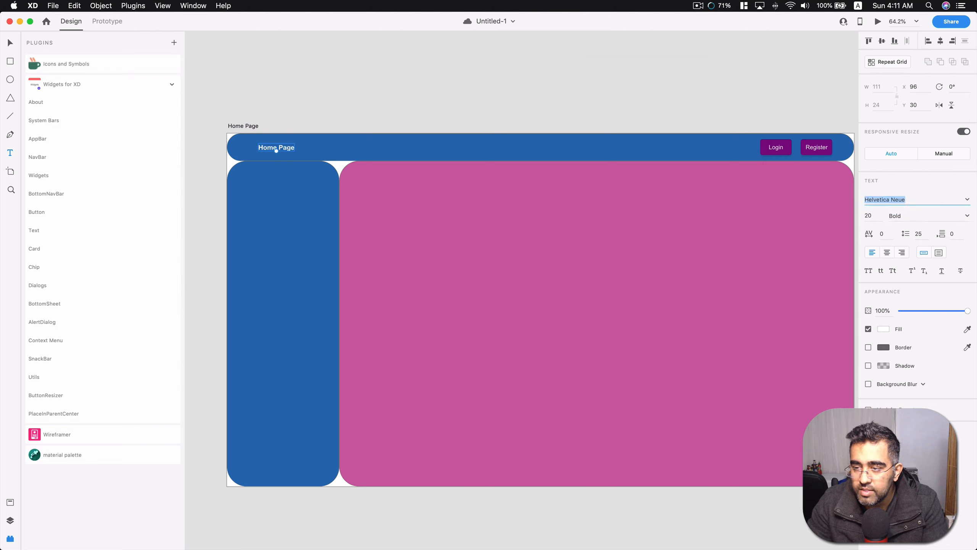
left_click(869, 216)
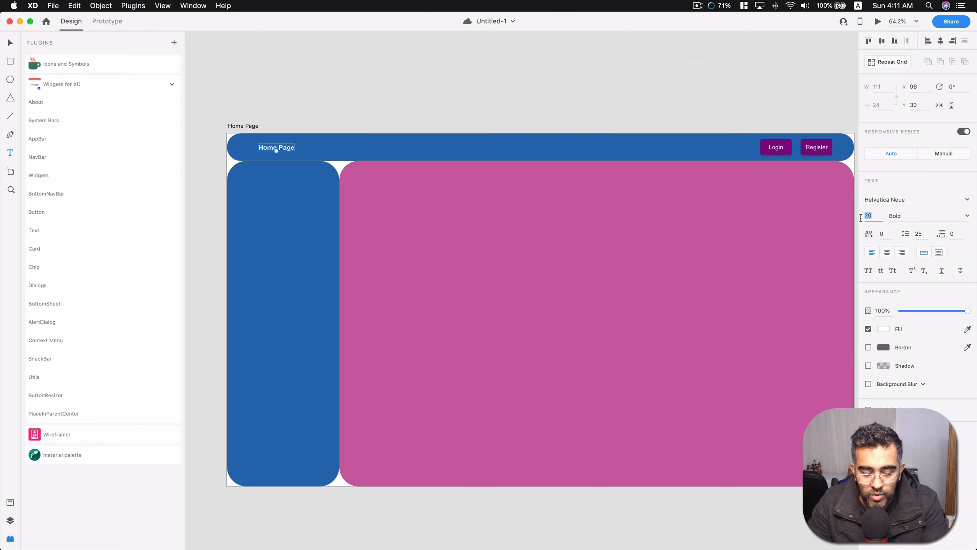
type("40")
key("Return")
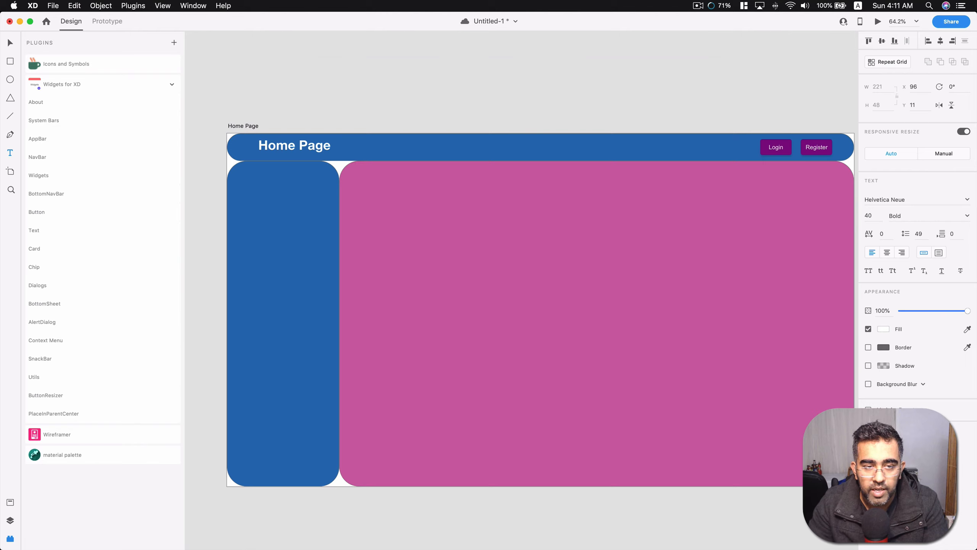
left_click(874, 215)
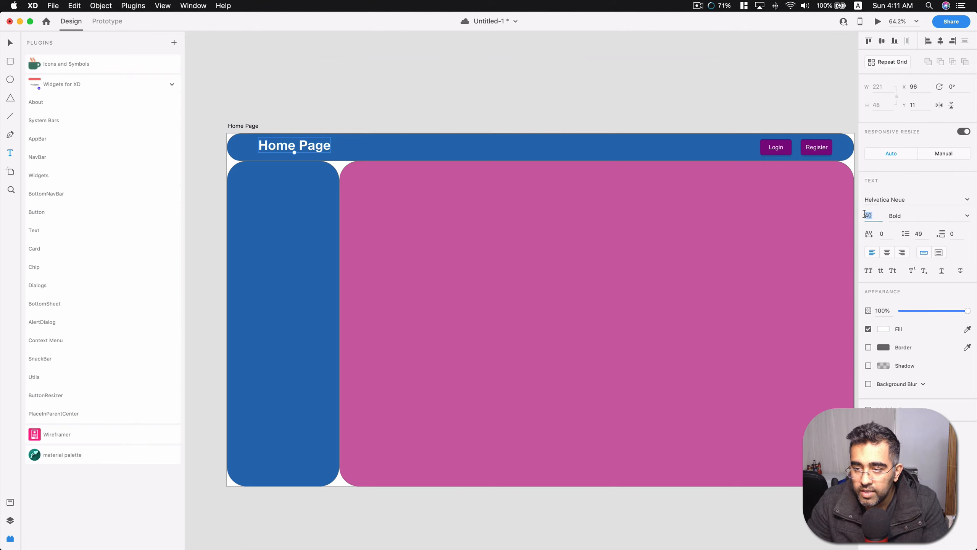
type("35")
key("Return")
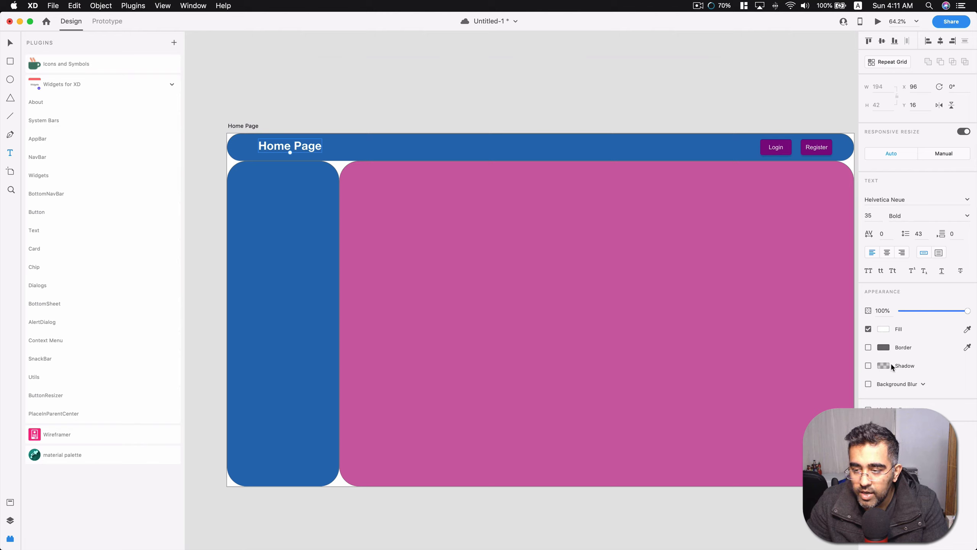
Give the header's "Home Page" text a black #000000 shadow at 47% opacity and clear the selection.
left_click(915, 385)
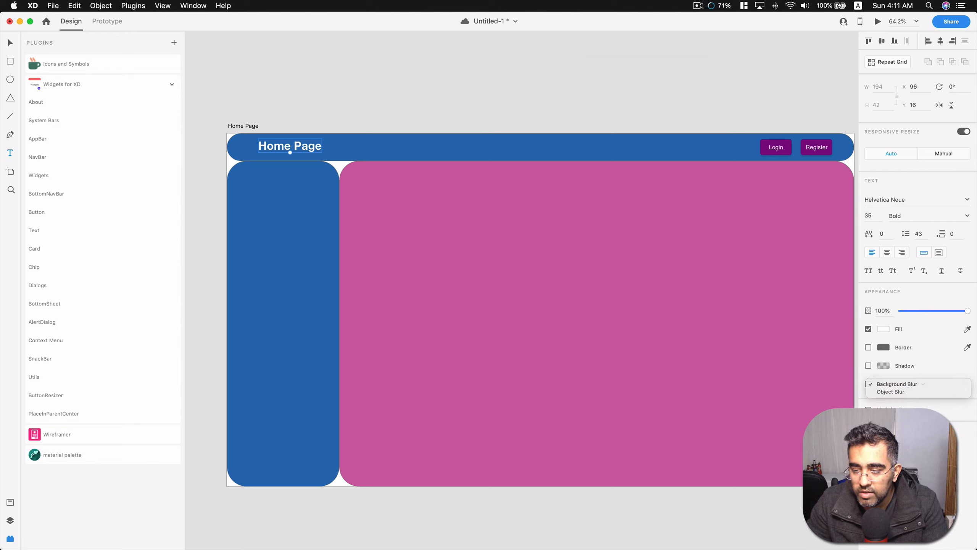
left_click(915, 385)
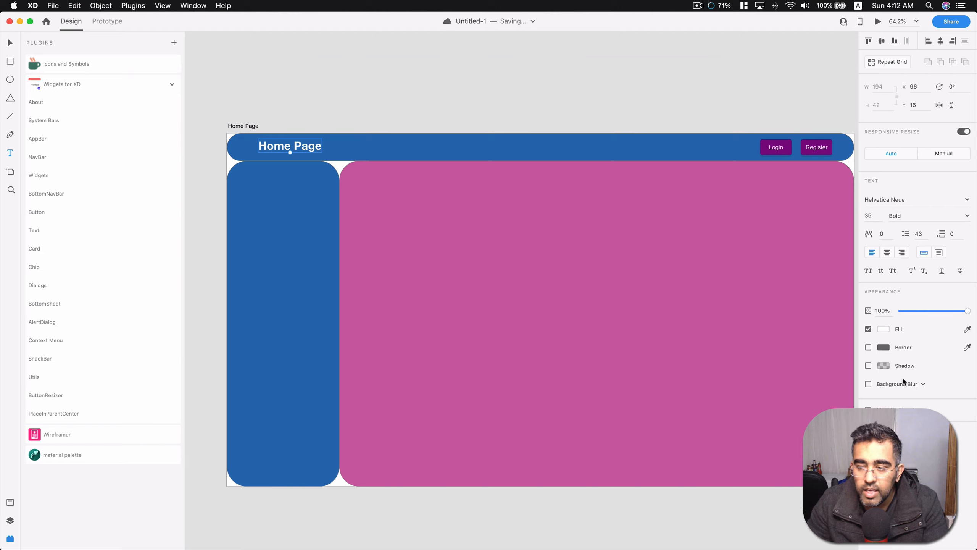
left_click(884, 366)
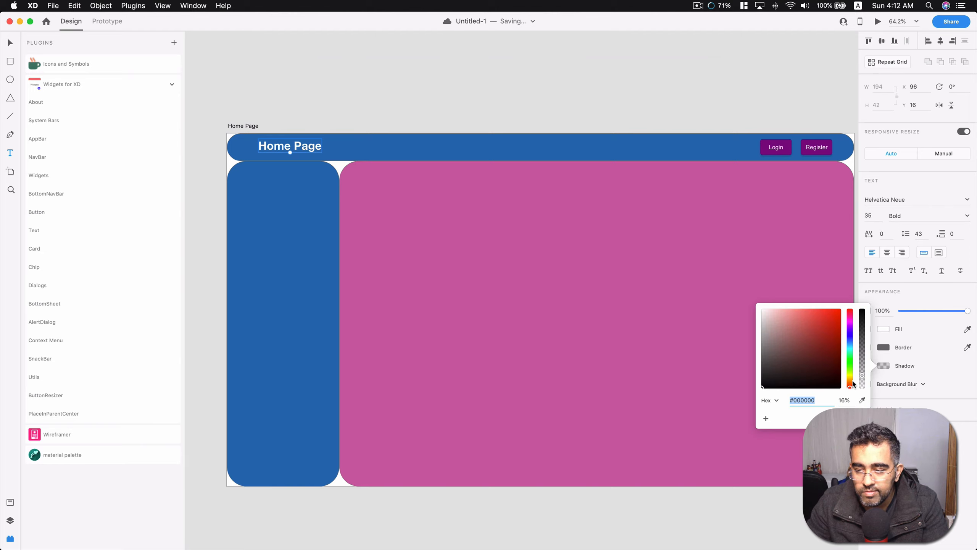
left_click(877, 382)
left_click(868, 366)
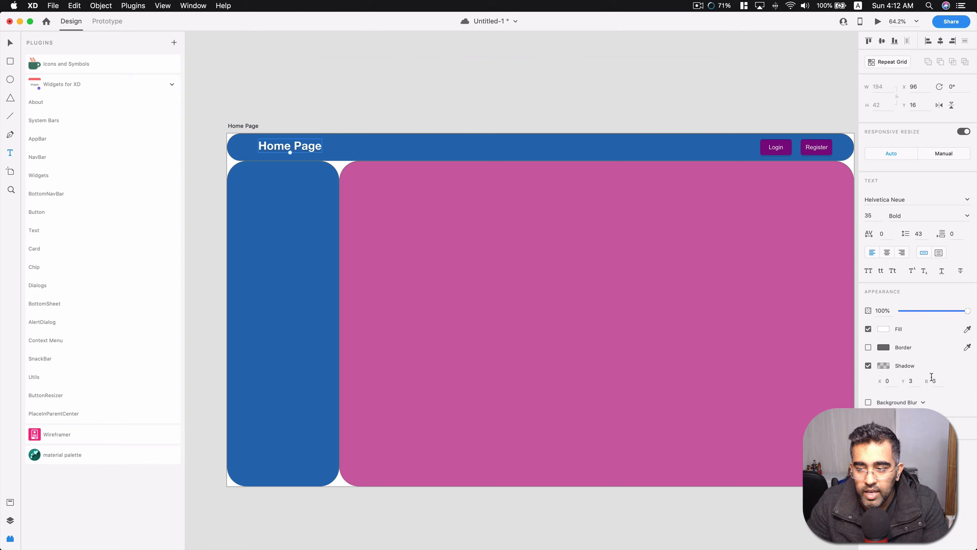
left_click(883, 366)
left_click_drag(862, 375, 866, 315)
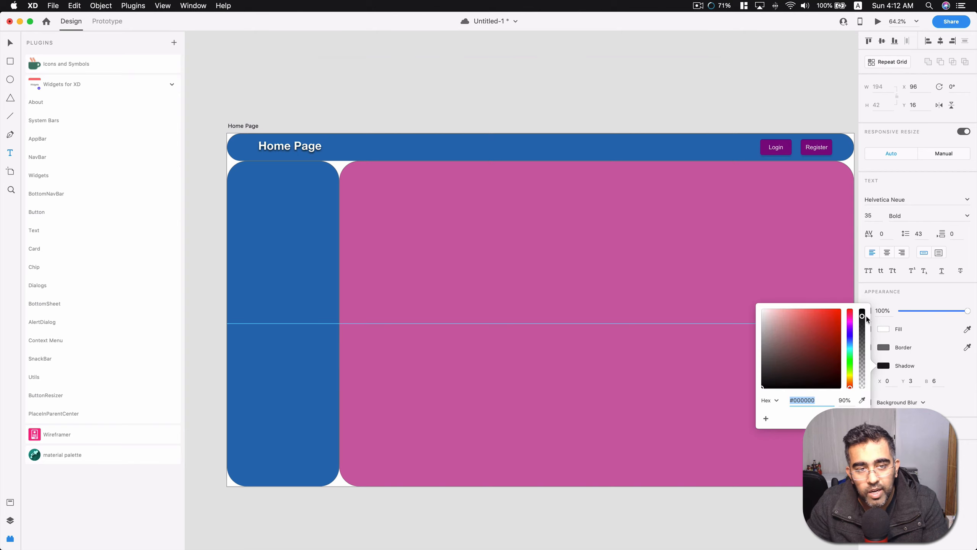
left_click(644, 88)
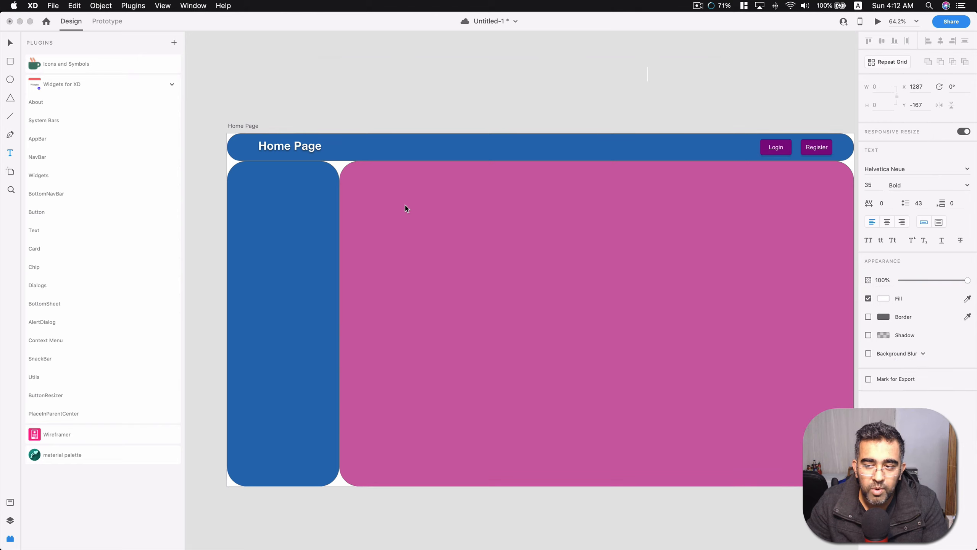
left_click(520, 74)
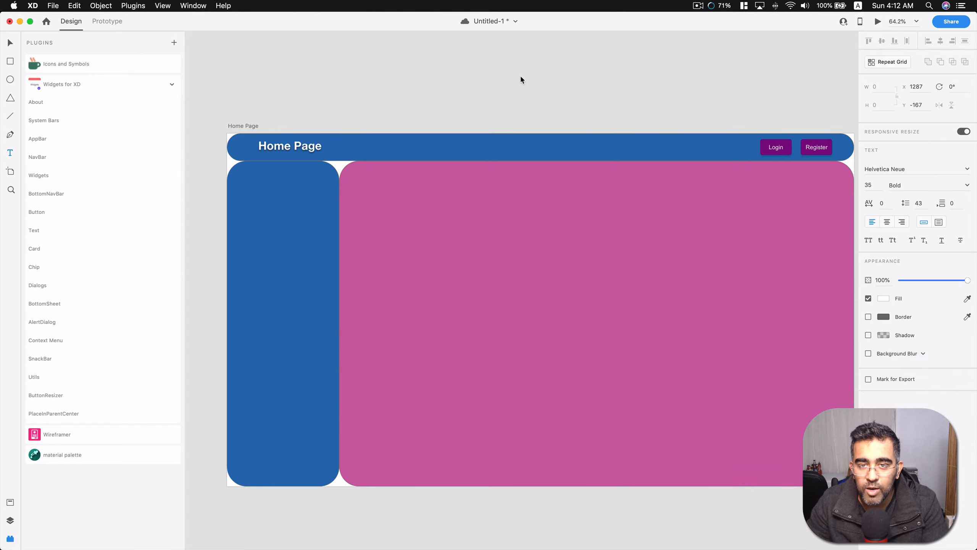
Add a blank 1920 × 1080 web artboard beside the Home Page artboard.
scroll(520, 199, "down", 3)
scroll(589, 135, "down", 3)
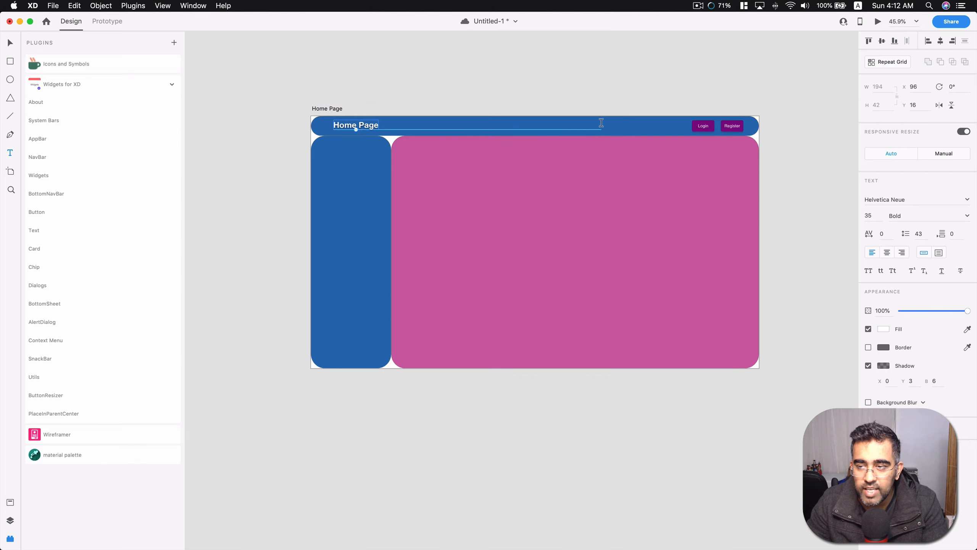
scroll(590, 139, "right", 2)
scroll(591, 138, "right", 3)
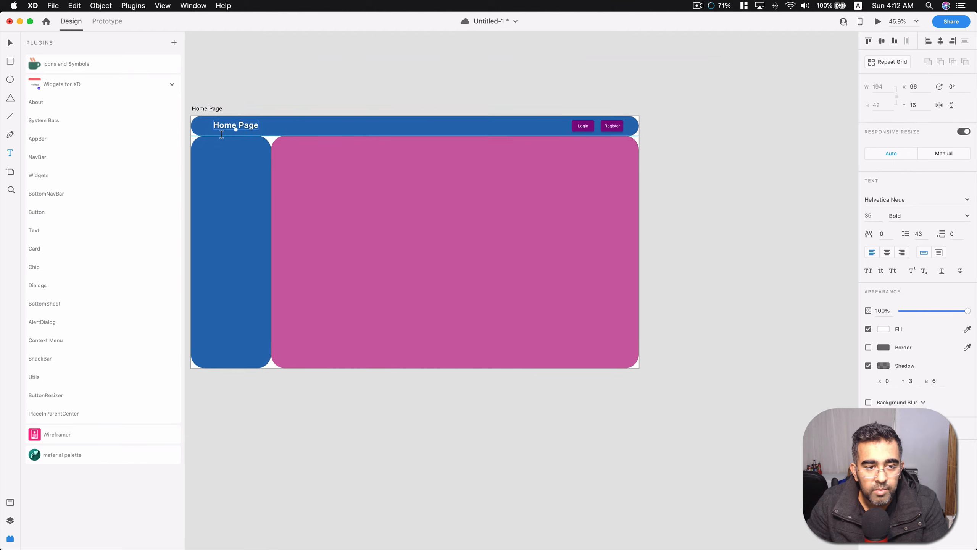
scroll(489, 146, "left", 3)
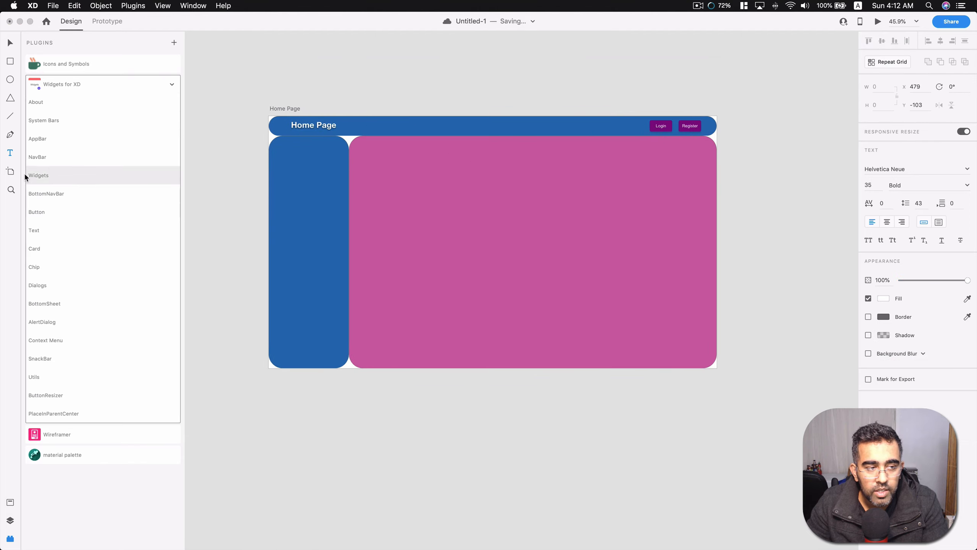
left_click(11, 174)
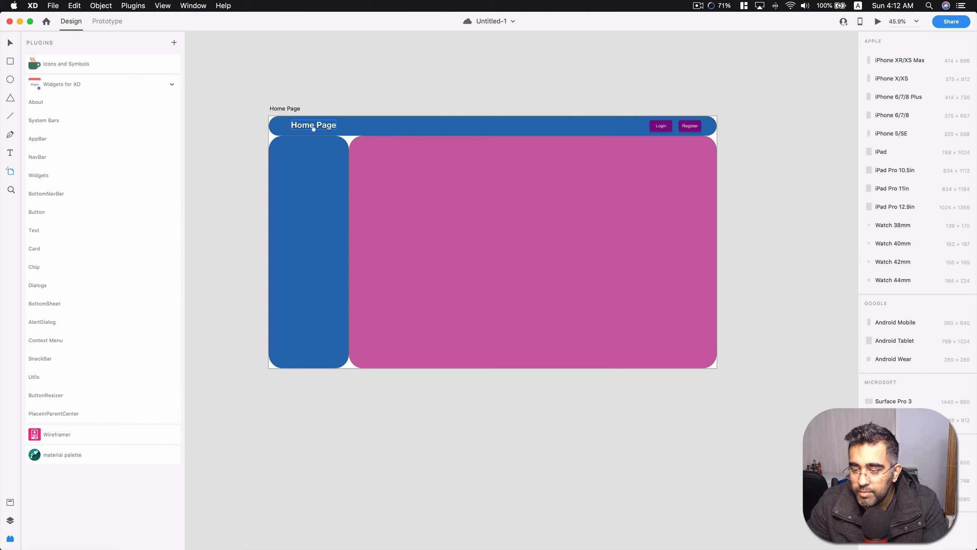
left_click(313, 130)
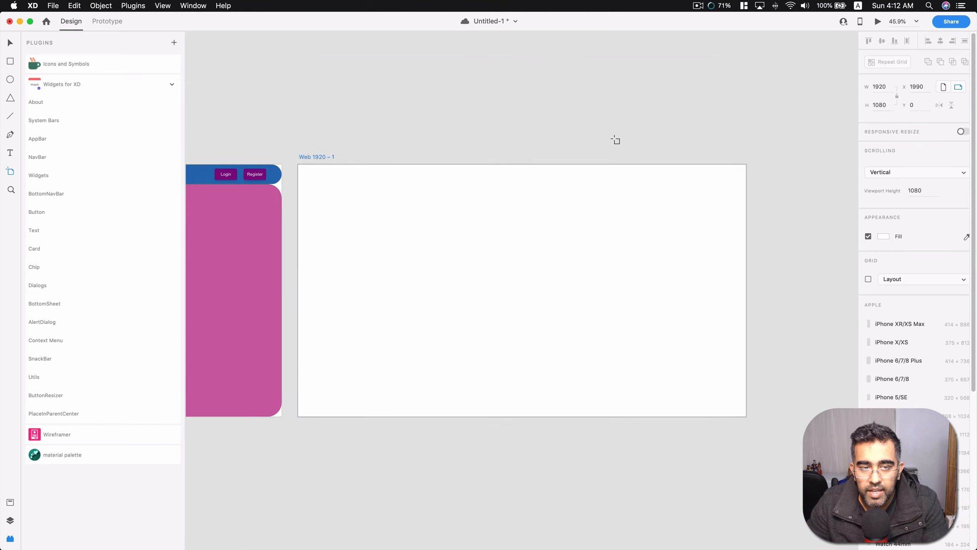
key("Delete")
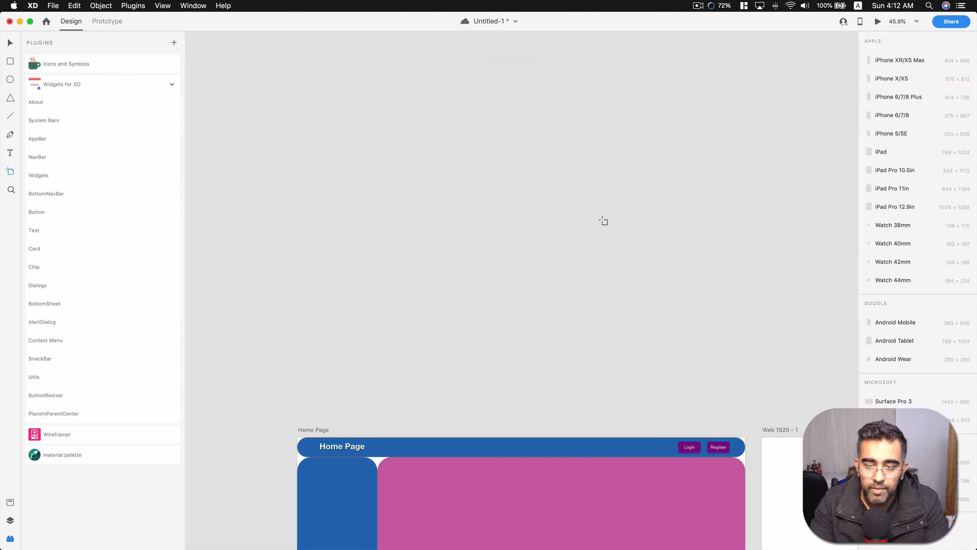
scroll(596, 221, "down", 10)
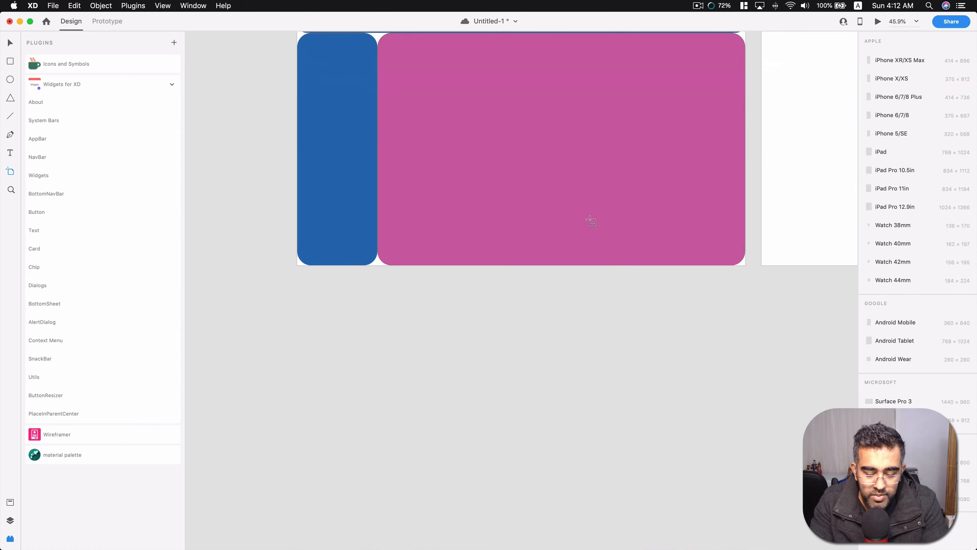
key("super+0")
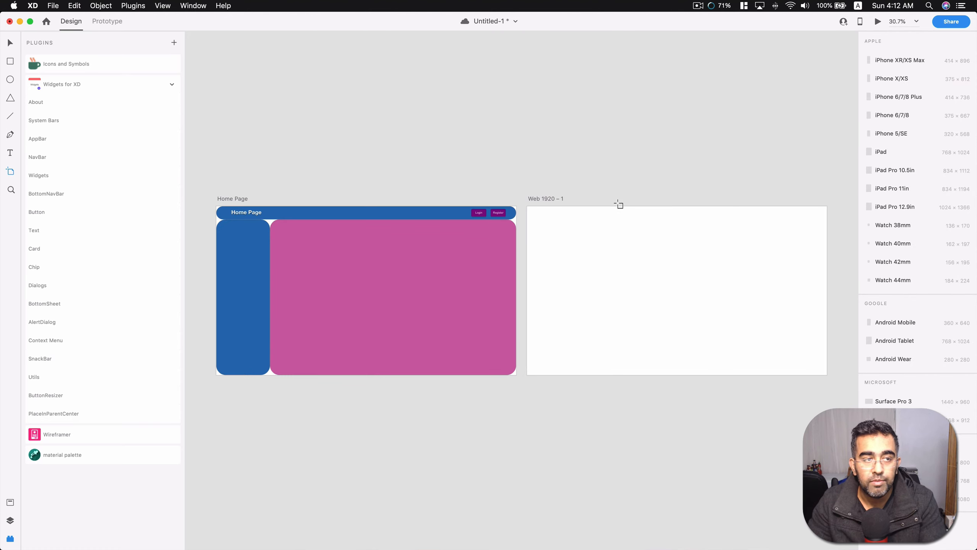
left_click(163, 8)
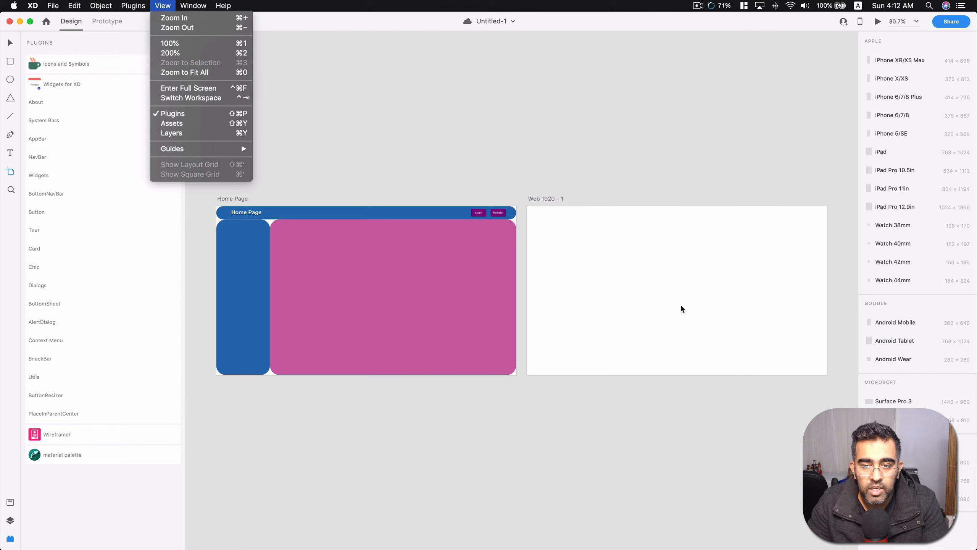
left_click(654, 276)
left_click(649, 276)
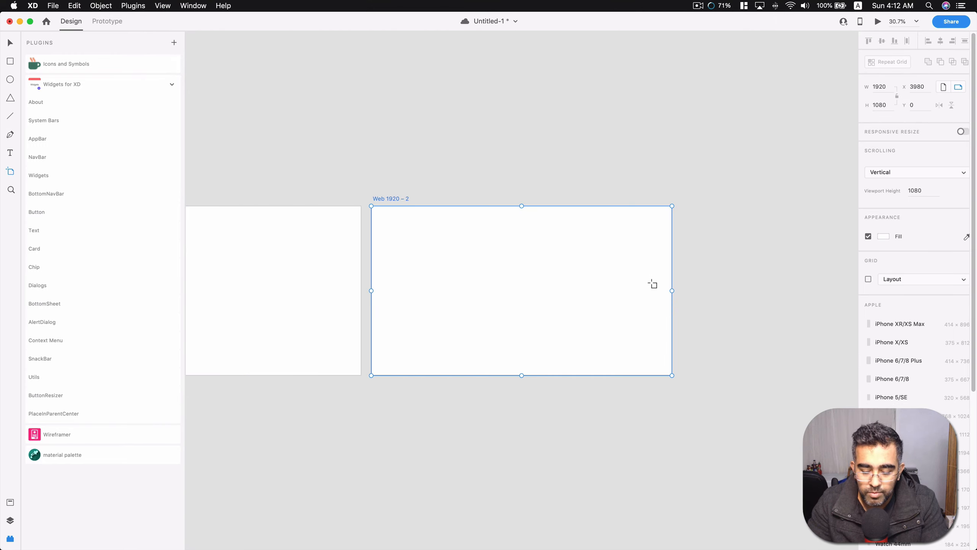
key("Delete")
scroll(653, 284, "left", 10)
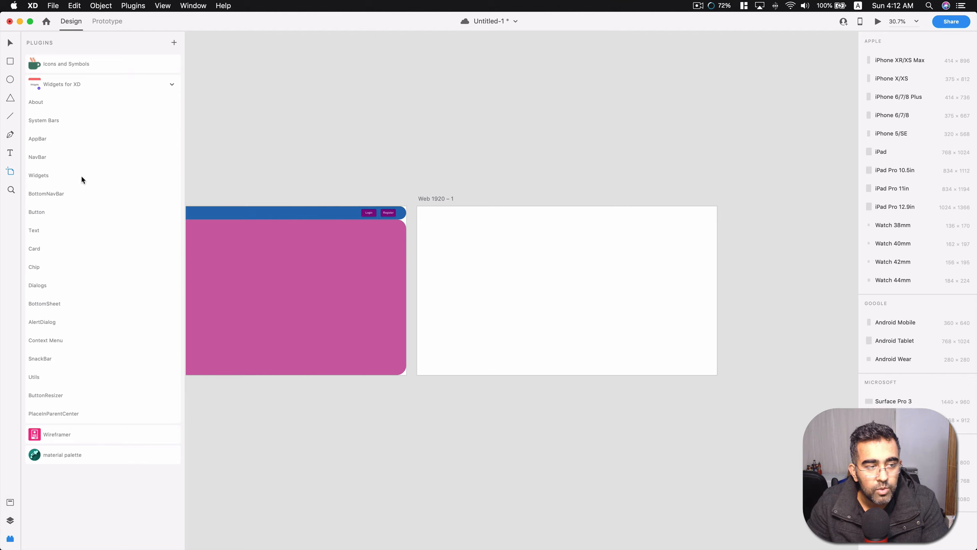
Zoom to the blank artboard beside the Home Page, selecting it first, and save the document.
key("v")
left_click(570, 264)
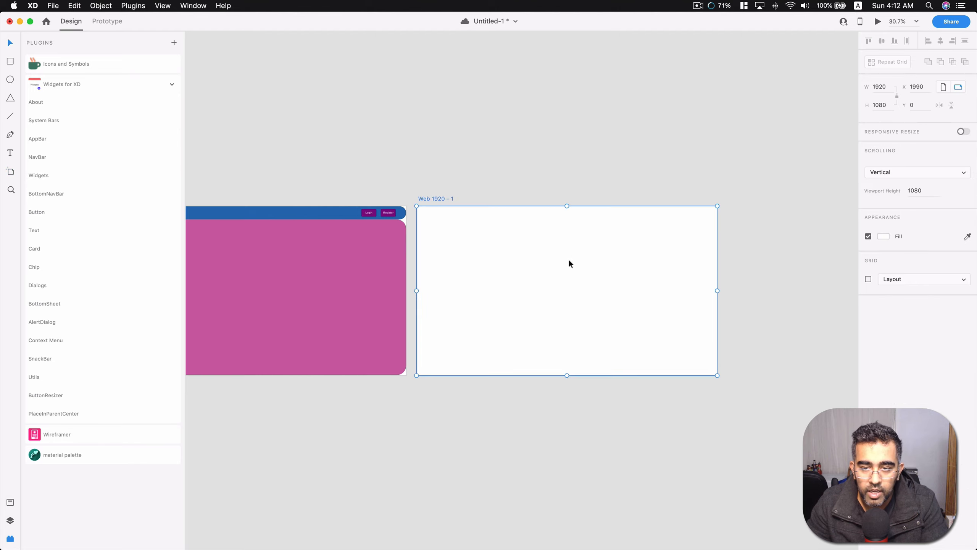
key("super+3")
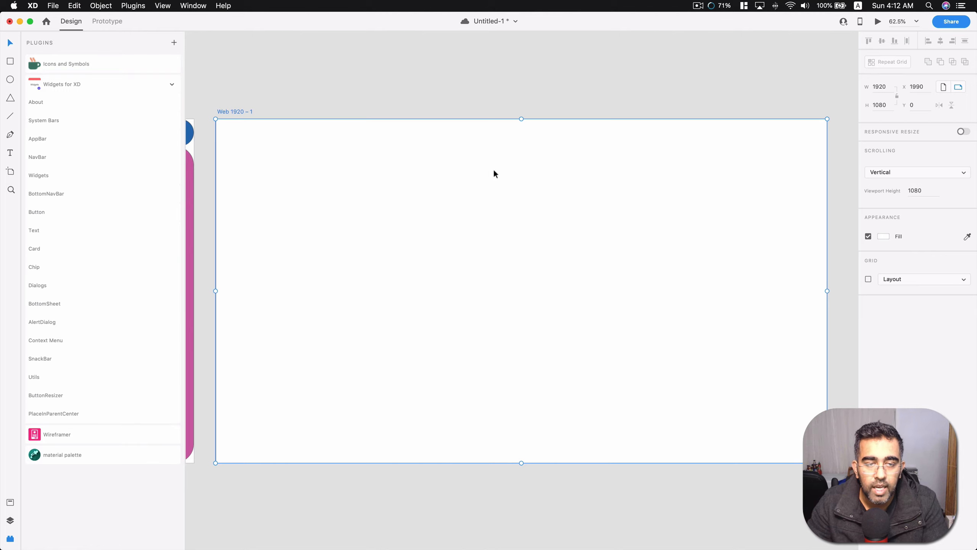
key("super+s")
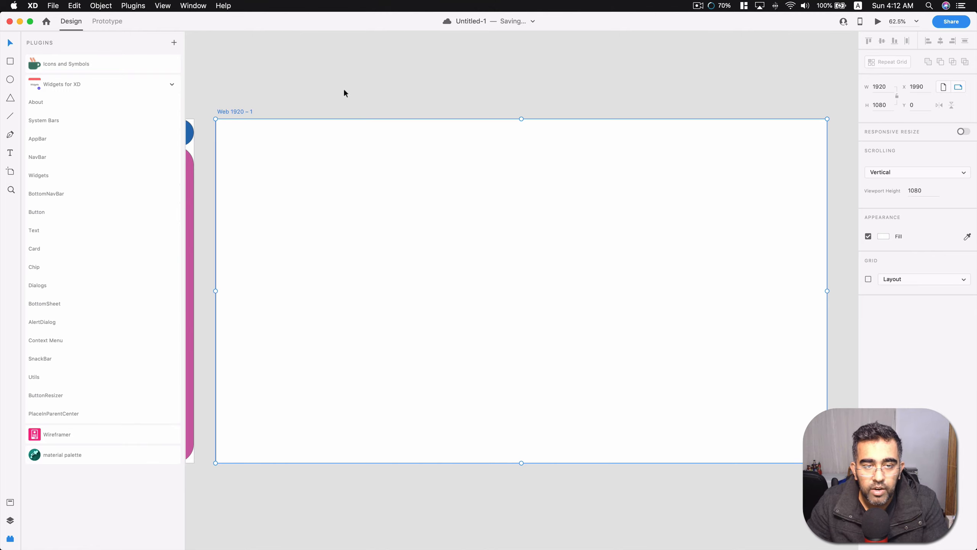
Rename the new blank artboard "Login" and show the document's layers list.
double_click(236, 111)
type("Login")
key("Return")
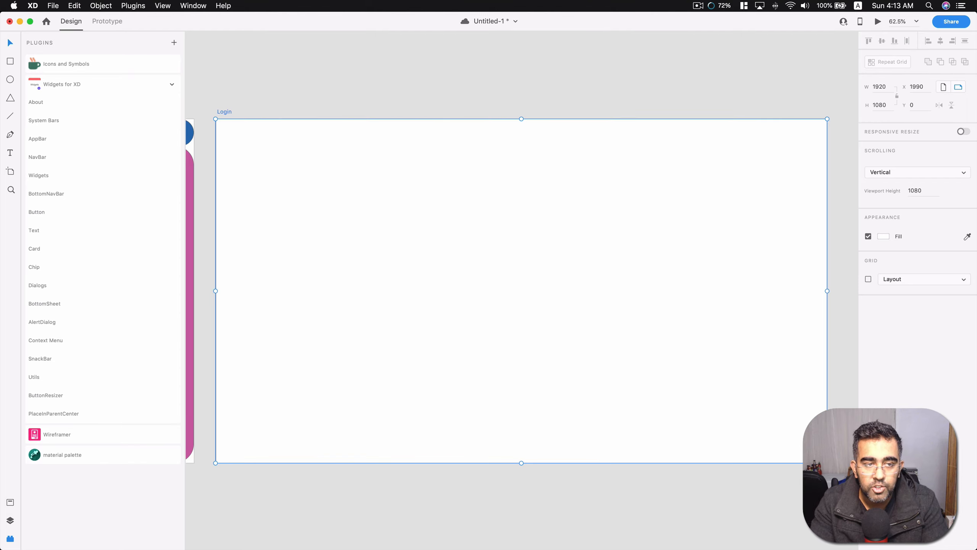
left_click(10, 521)
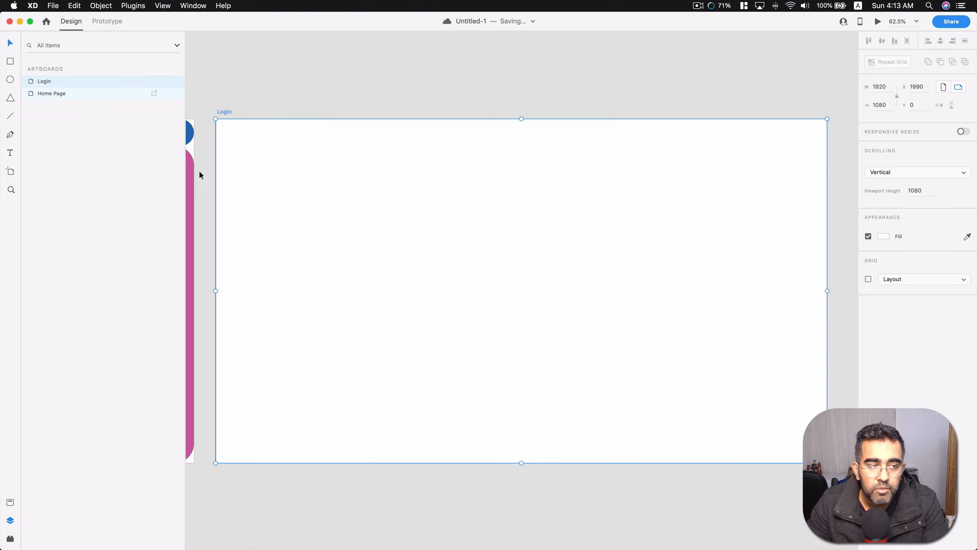
Draw a rectangle about 860 × 802 on the Login artboard and set its corner radius to 60.
left_click(11, 63)
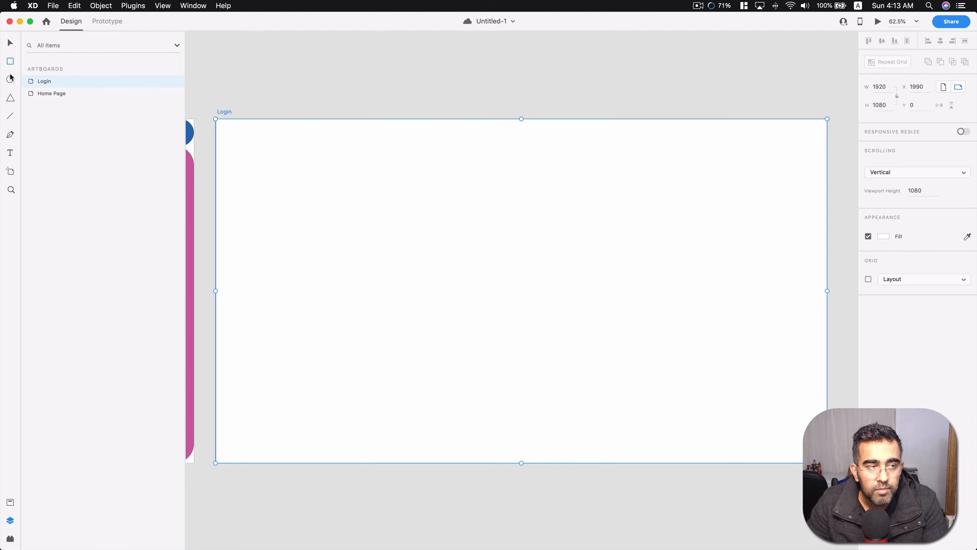
mouse_move(416, 168)
left_mouse_down()
mouse_move(698, 406)
mouse_move(691, 424)
left_mouse_up()
left_click_drag(683, 175, 669, 180)
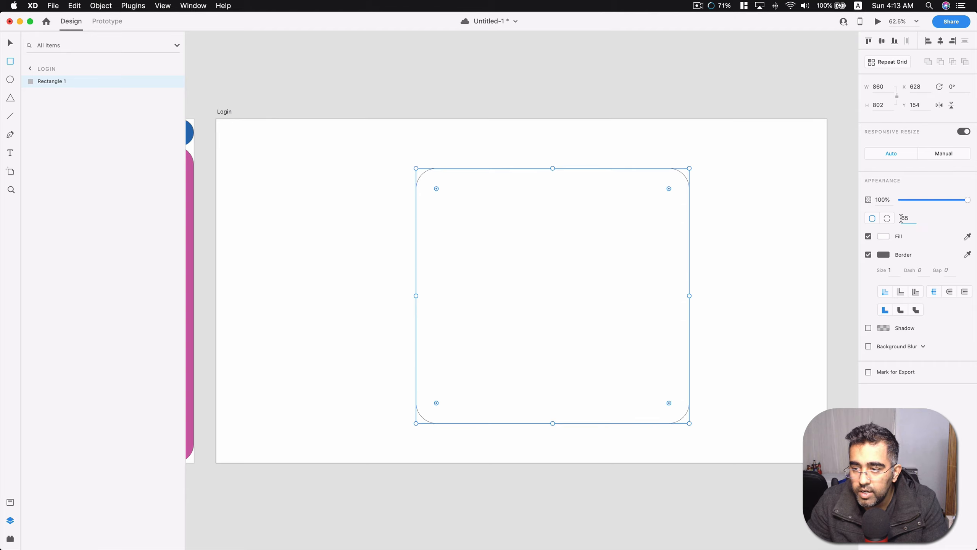
double_click(901, 218)
type("60")
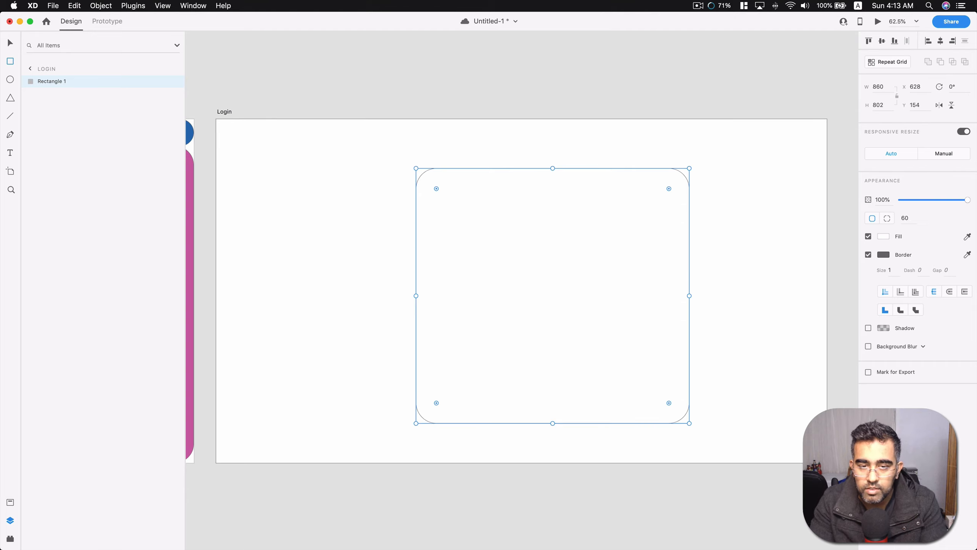
Center the rounded rectangle horizontally on the Login artboard.
left_click(748, 217)
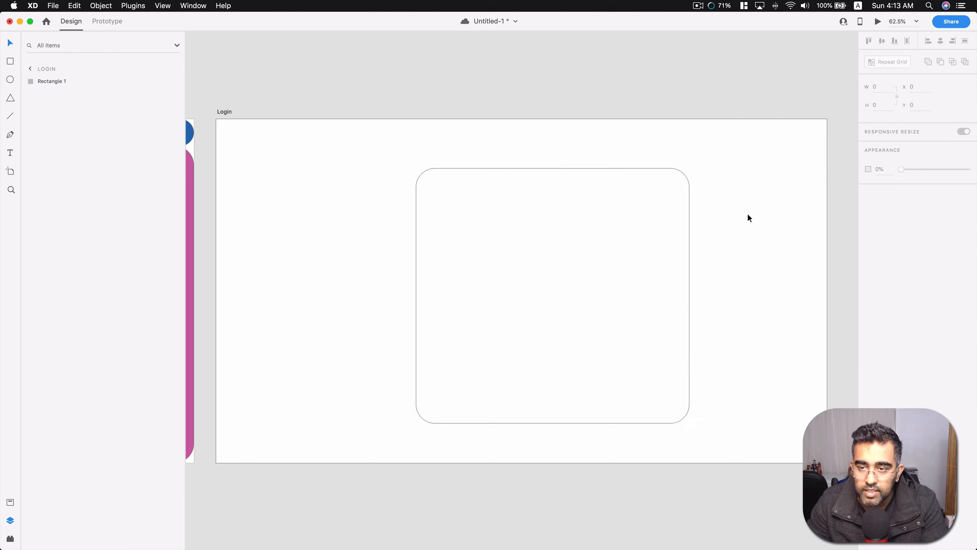
left_click(664, 222)
left_click(941, 41)
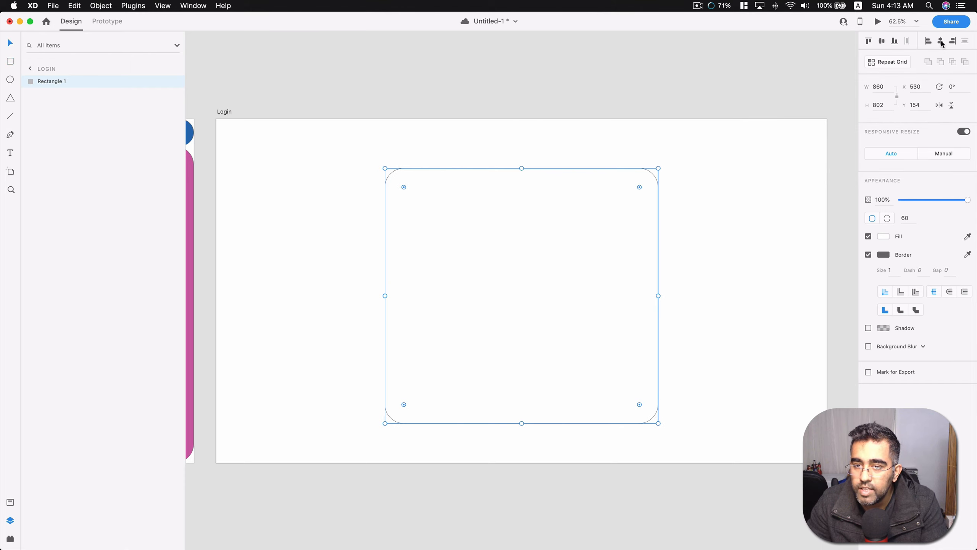
Center the rounded rectangle vertically on the Login artboard and give it a black shadow at about 58% opacity.
left_click(882, 41)
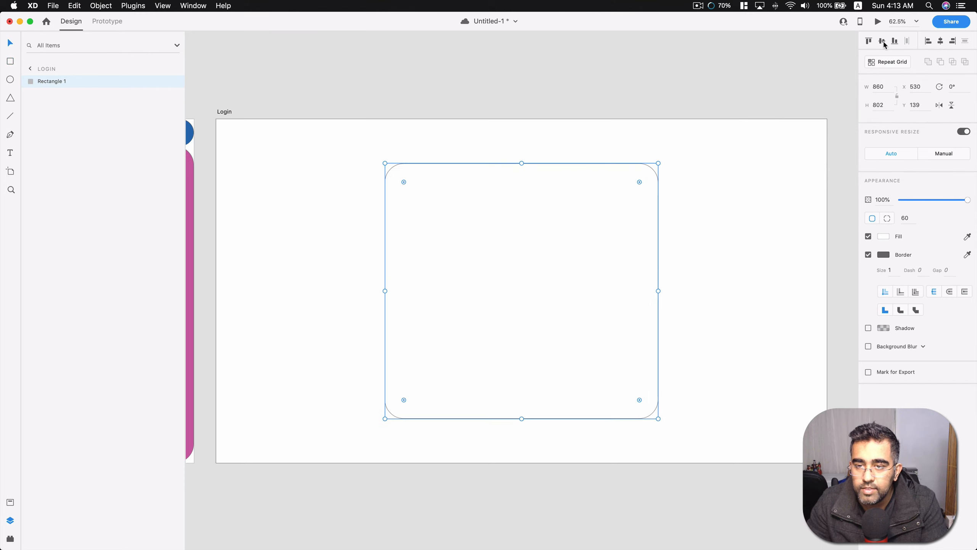
left_click(633, 98)
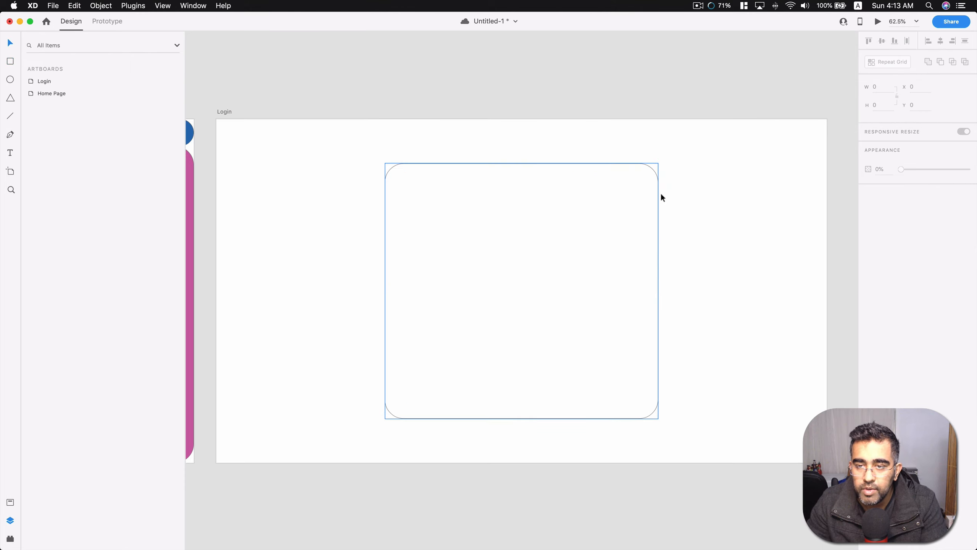
left_click(625, 217)
left_click(869, 328)
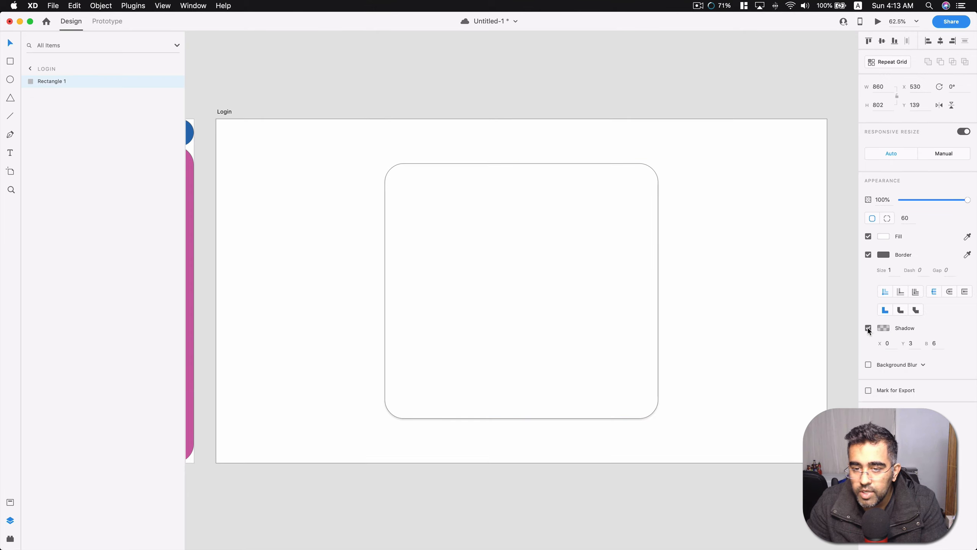
left_click(884, 328)
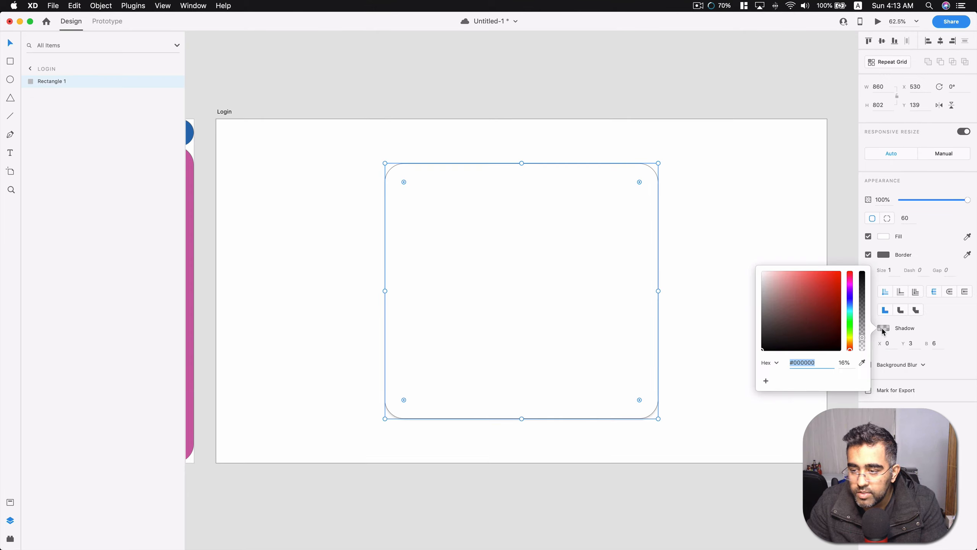
left_click_drag(863, 338, 864, 306)
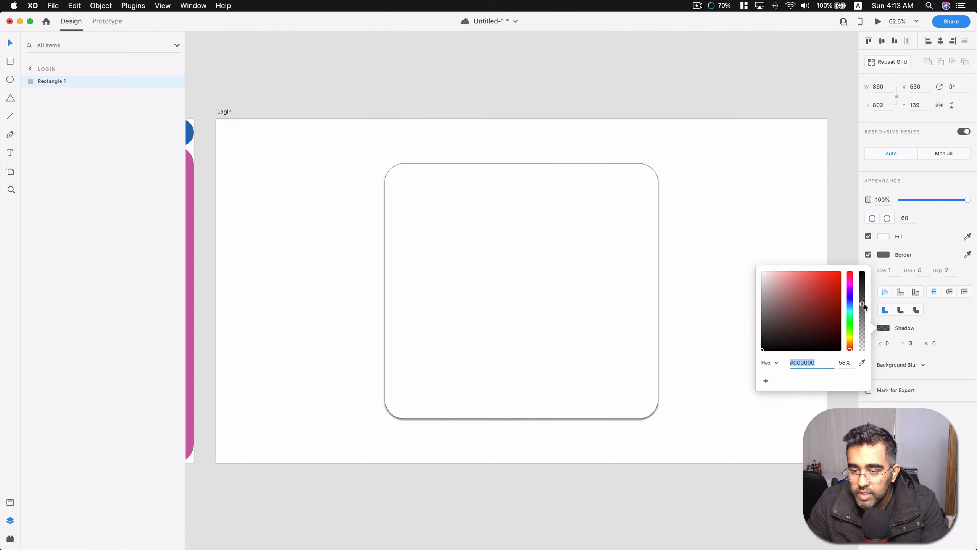
left_click(912, 399)
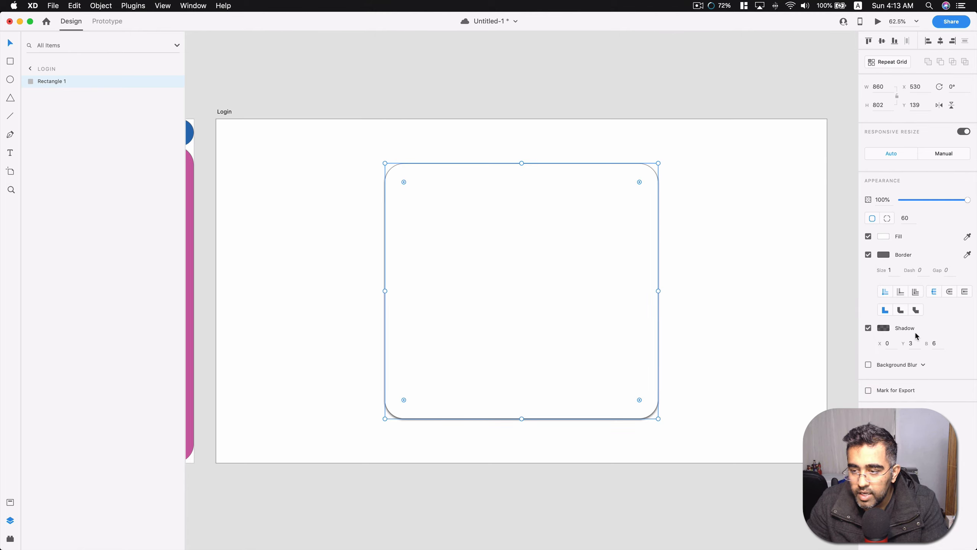
Set the rounded rectangle's shadow to a Y offset of 9 and a blur of 10.
left_click_drag(915, 343, 904, 343)
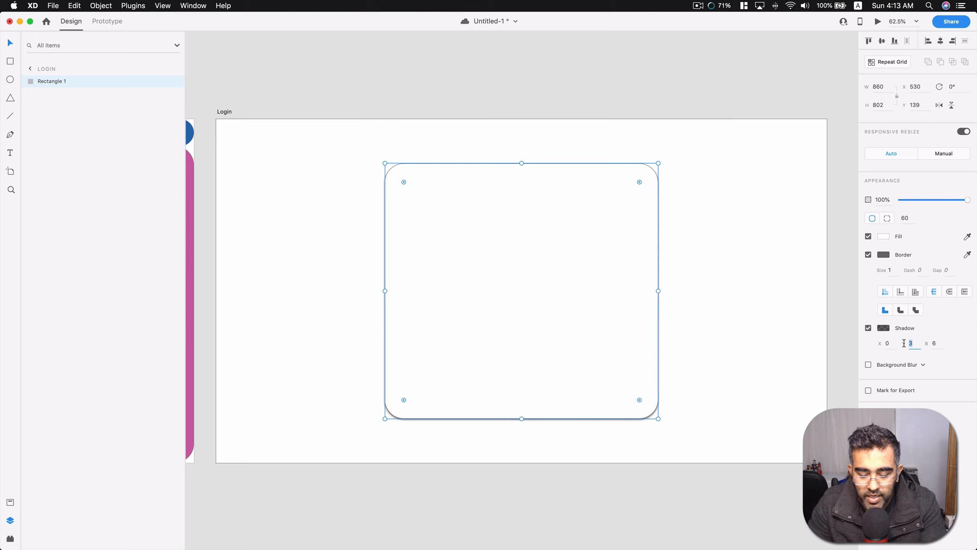
type("9")
key("Return")
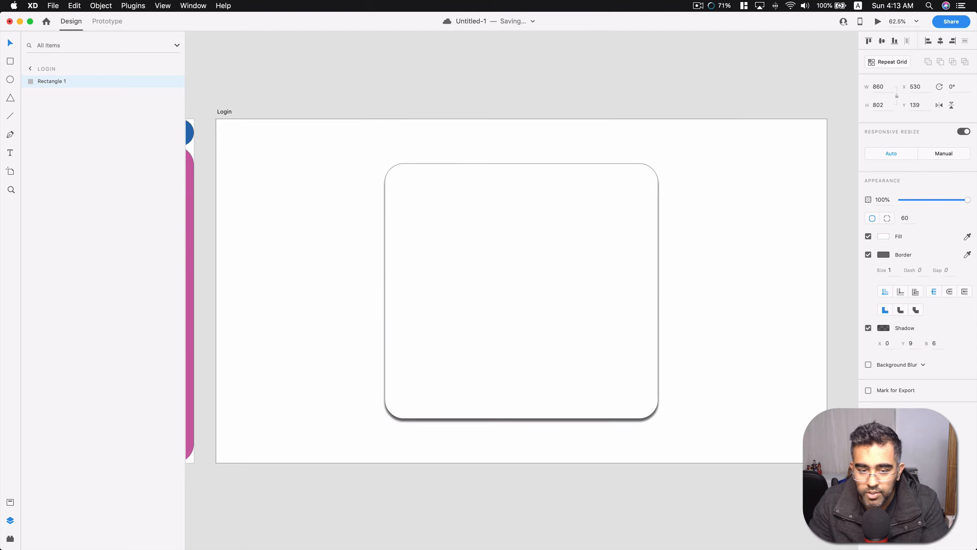
double_click(938, 343)
type("1")
key("Return")
left_click(548, 74)
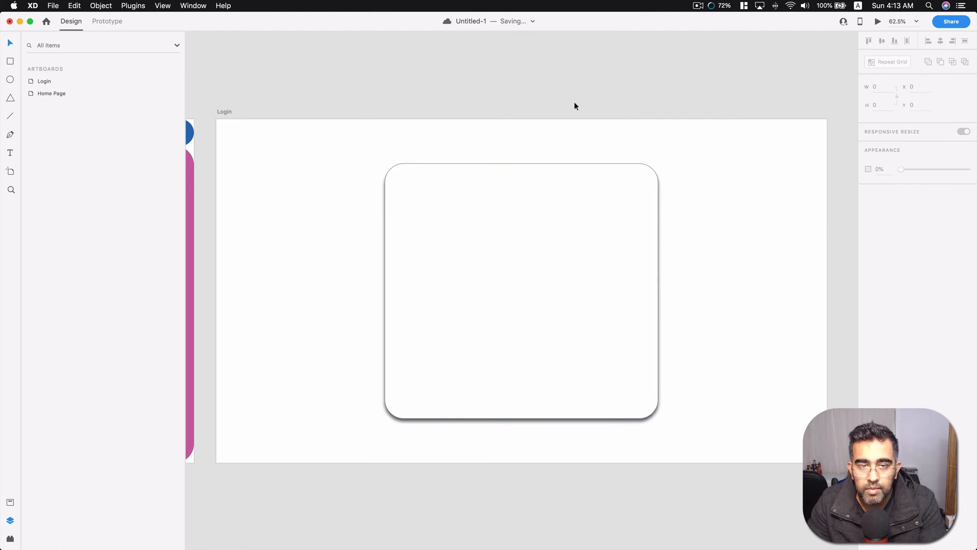
Remove the border from the rounded rectangle.
left_click(614, 210)
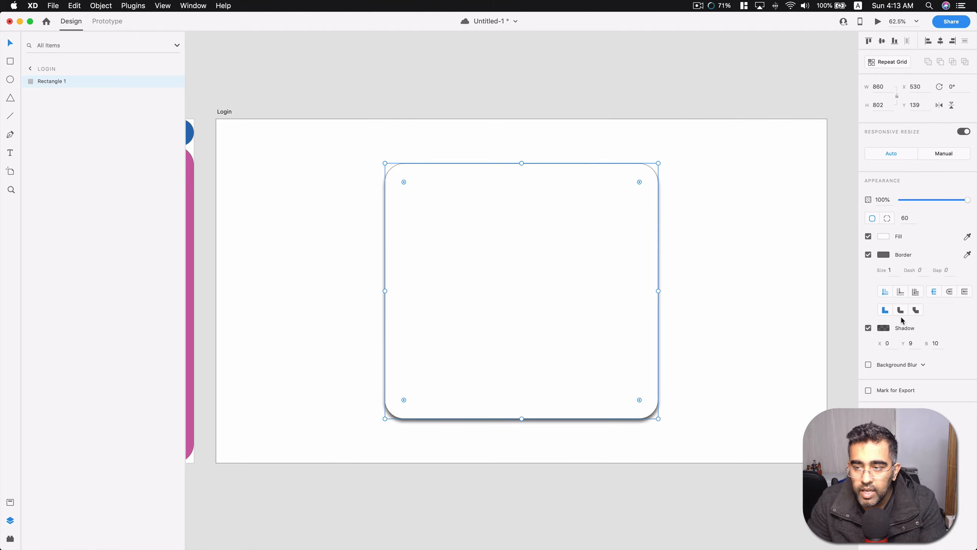
left_click(866, 254)
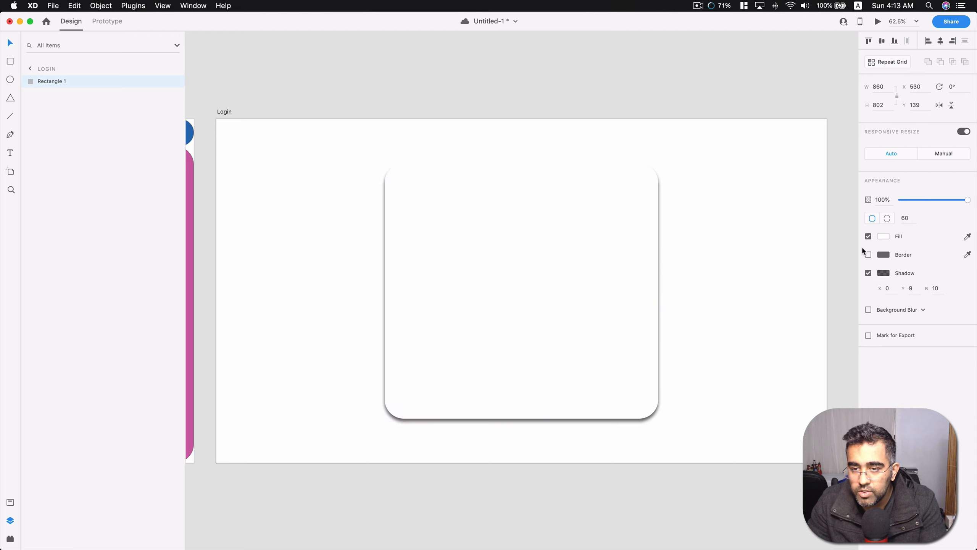
left_click(770, 90)
Try an X offset of 9 for the rounded rectangle's shadow and restore it to 0.
left_click(532, 277)
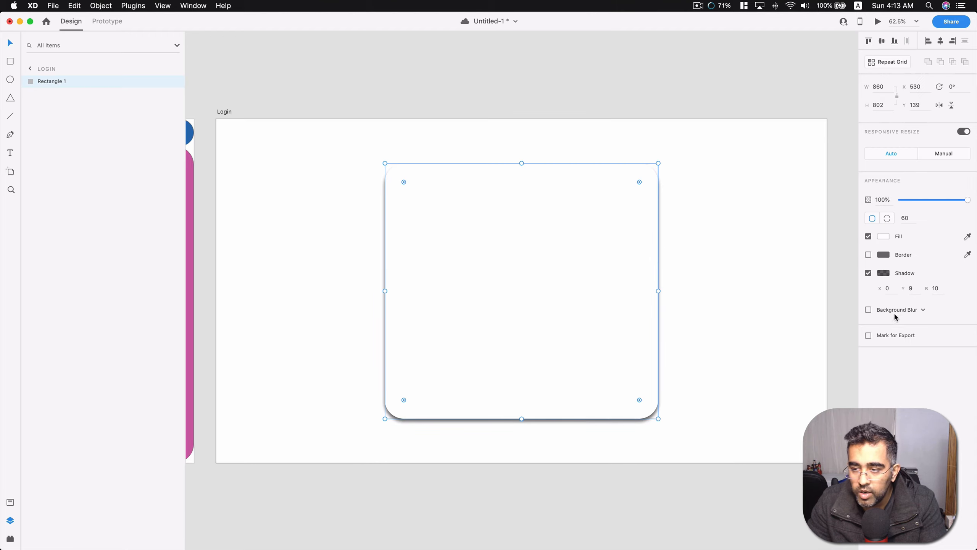
left_click(878, 289)
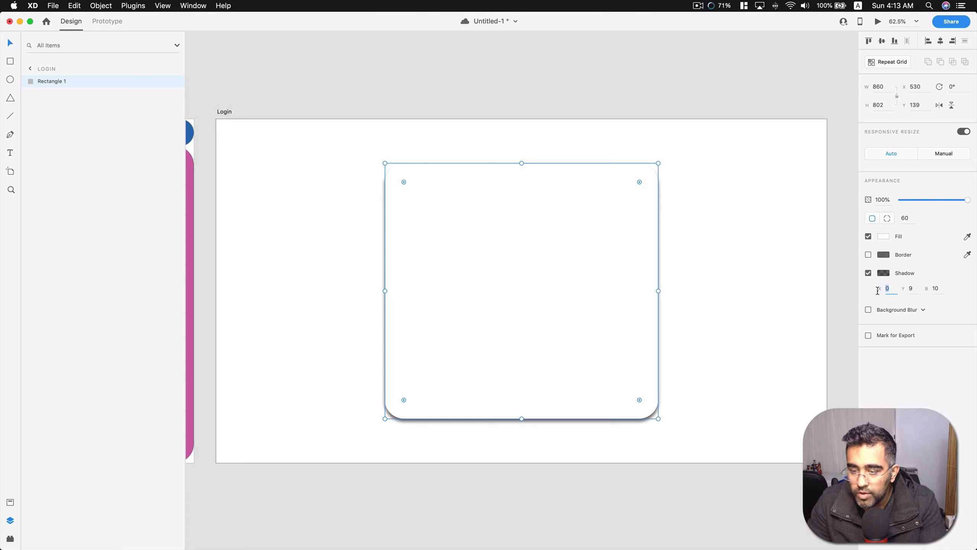
type("9")
key("Return")
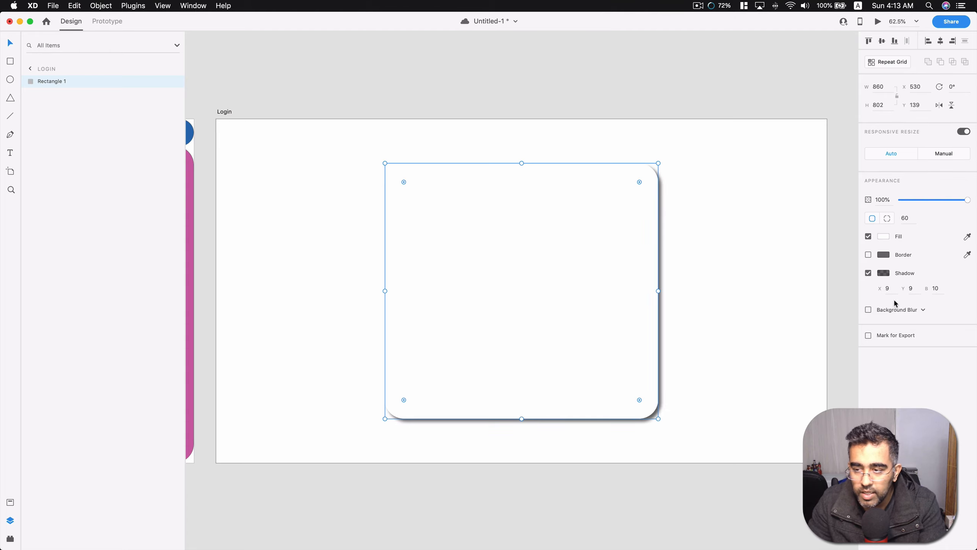
type("0")
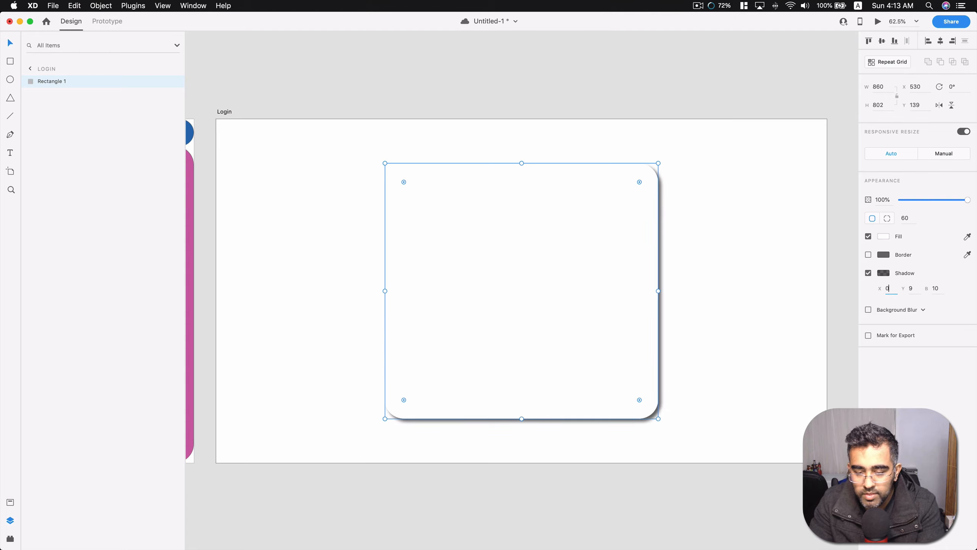
key("Return")
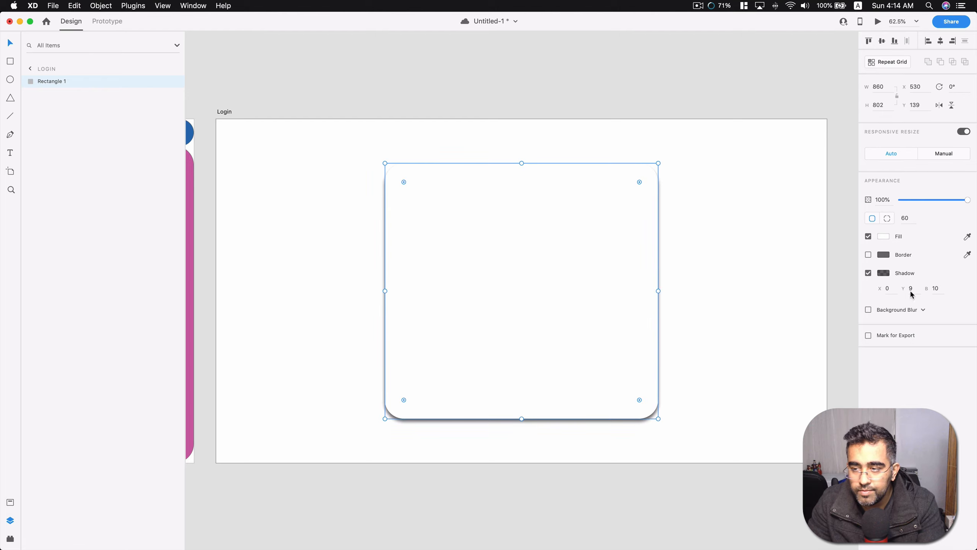
left_click(712, 80)
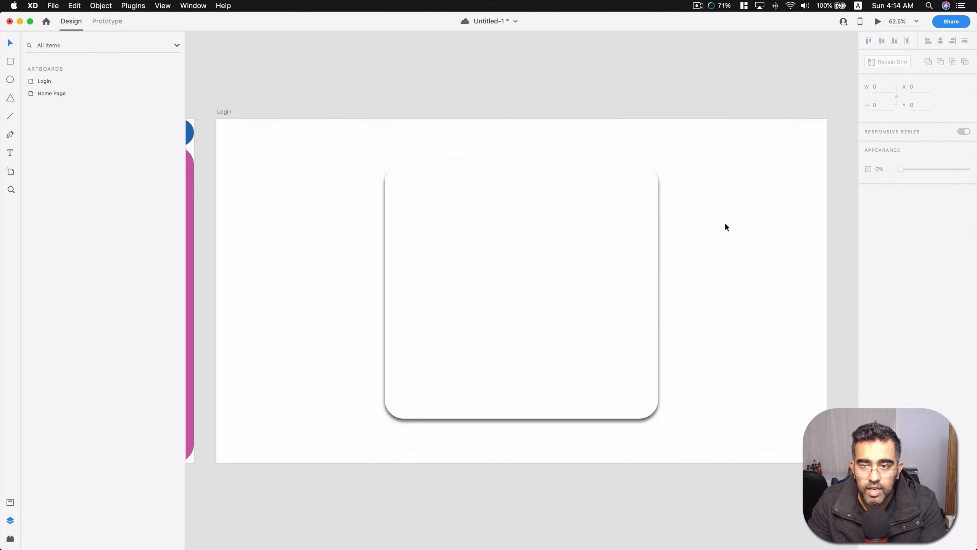
left_click(577, 265)
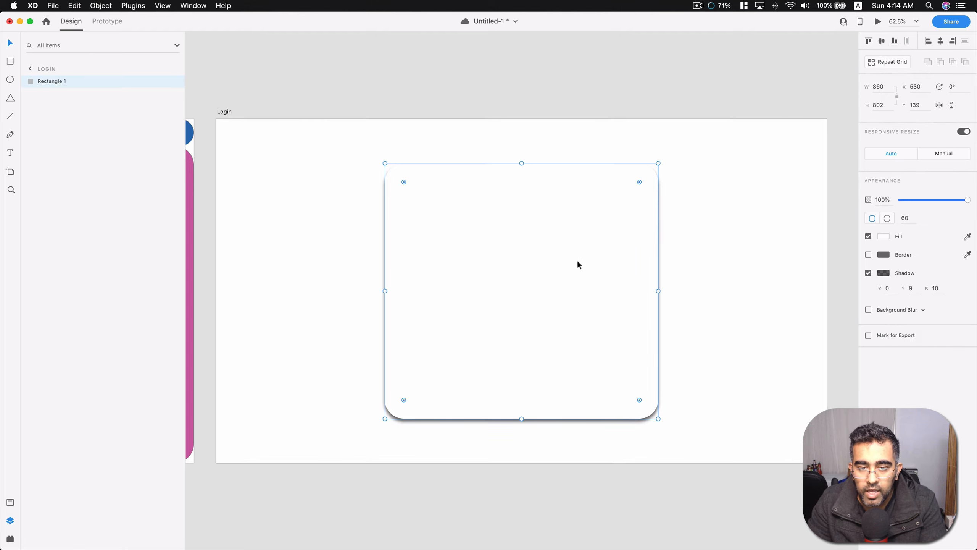
left_click(318, 80)
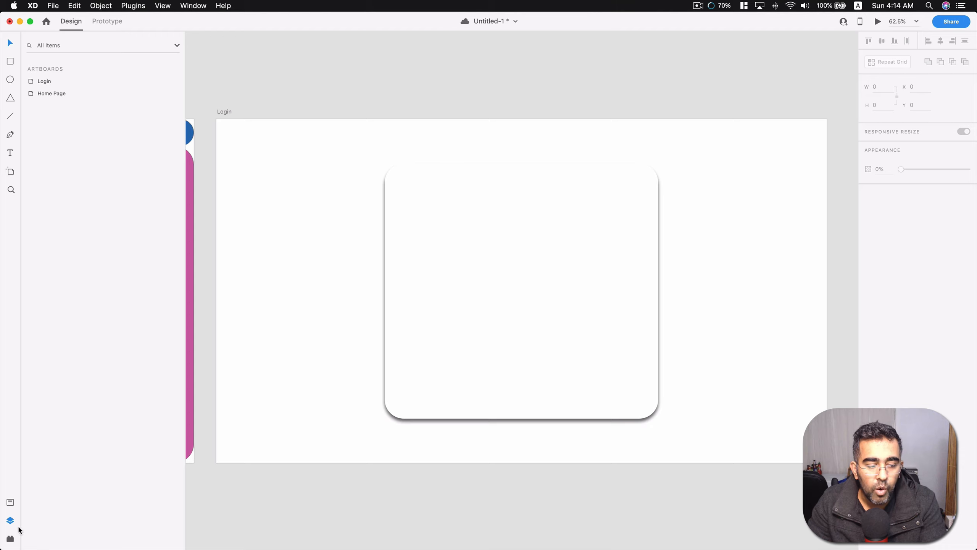
Add a text element with the Widgets for XD plugin and place it at size 40 on the Login artboard's rounded rectangle.
left_click(10, 538)
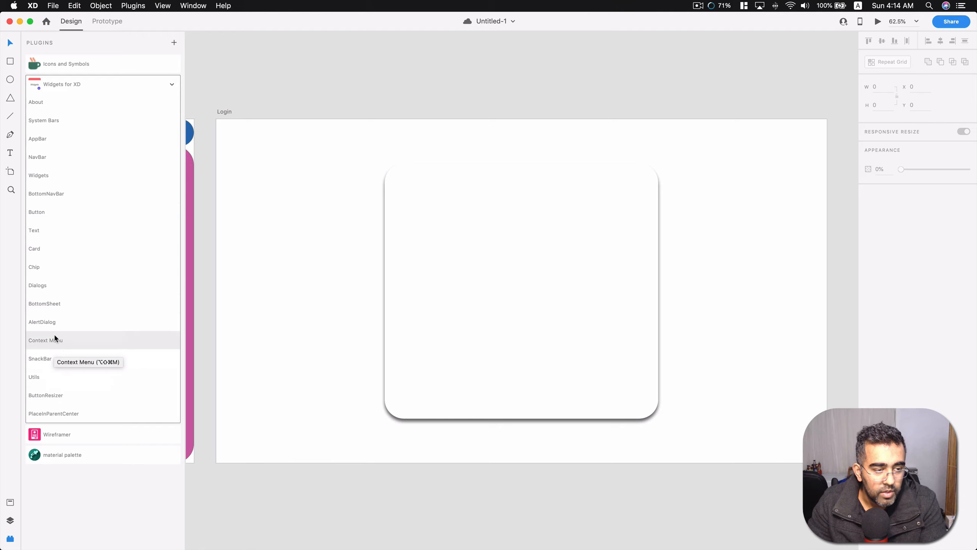
left_click(47, 230)
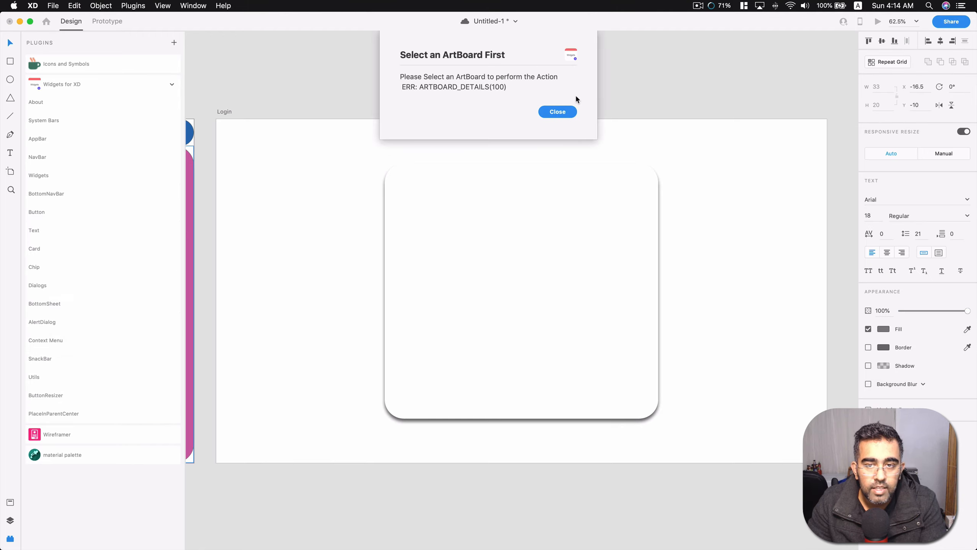
left_click(558, 111)
scroll(320, 231, "left", 10)
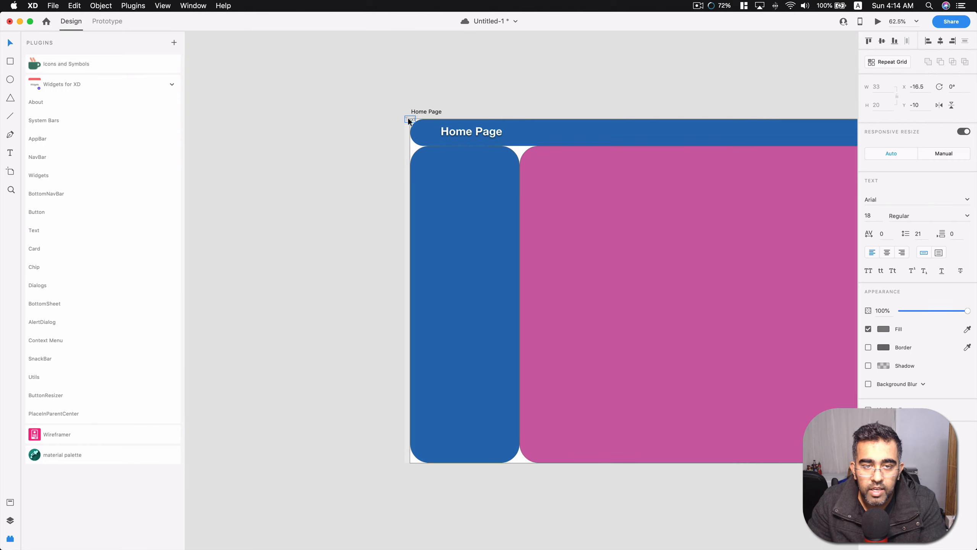
left_click_drag(409, 121, 633, 215)
scroll(633, 187, "right", 10)
scroll(598, 194, "right", 10)
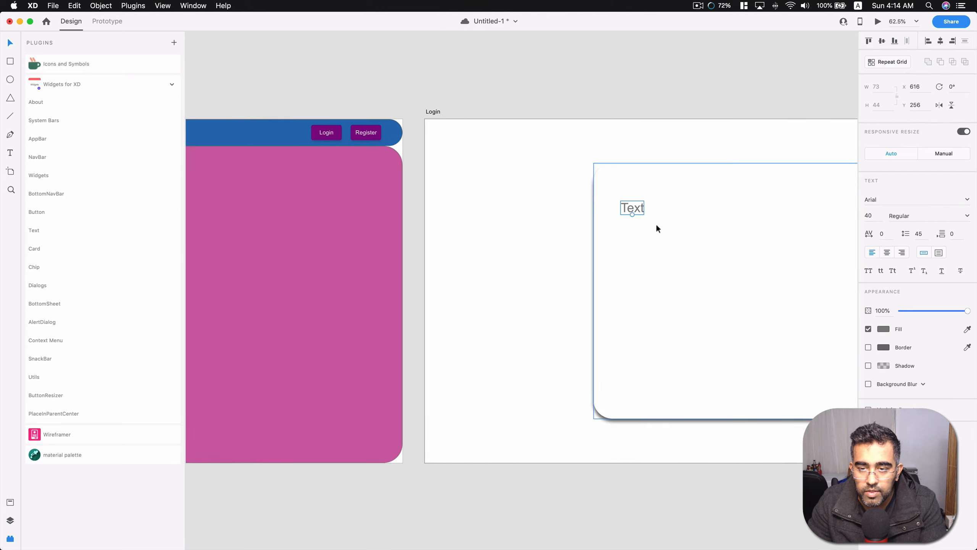
scroll(656, 228, "left", 2)
scroll(651, 222, "right", 8)
Change the text element to "Email" and move it to about X 700, Y 321 on the Login artboard.
double_click(569, 206)
type("Email")
key("Escape")
left_click_drag(578, 207, 603, 227)
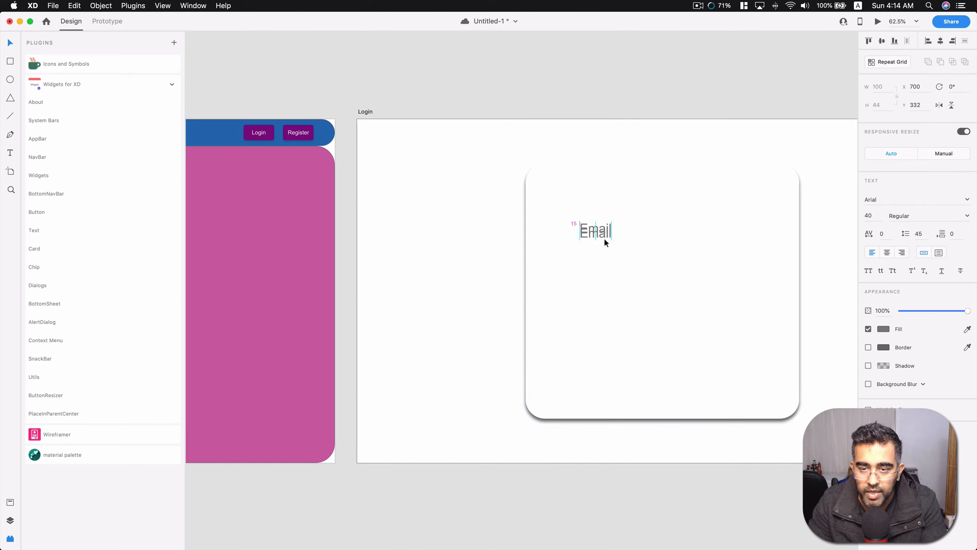
Change the copy of the Email text to "Password" and move it slightly down, keeping both texts left-aligned.
double_click(606, 246)
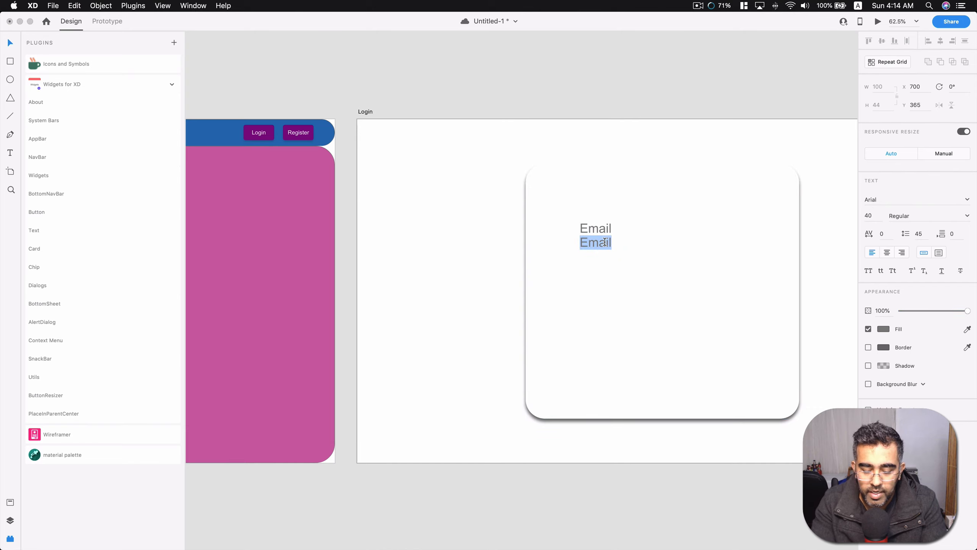
type("Password")
left_click(606, 256)
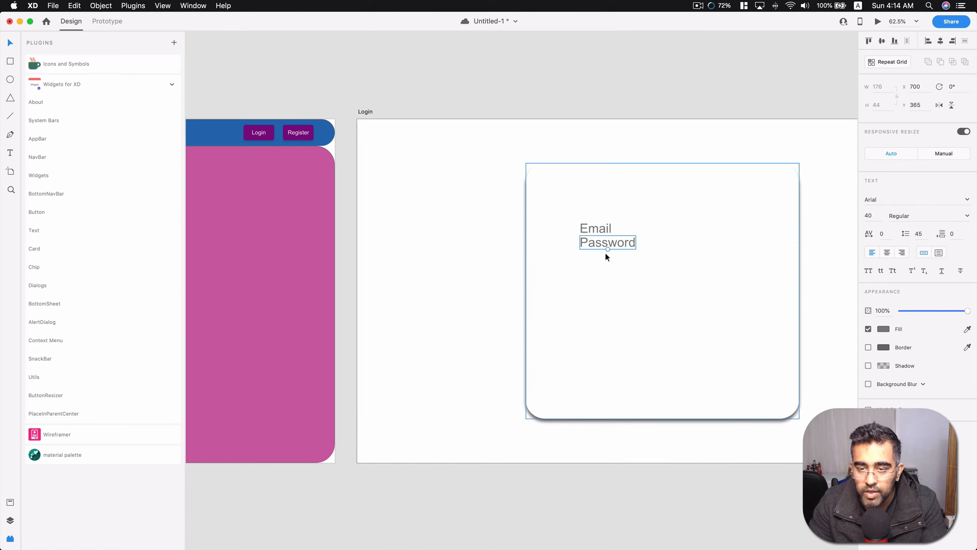
left_click_drag(605, 245, 606, 254)
Save the document and draw two matching field boxes of about 660 × 77, one below the other, over the Email and Password texts.
left_click(599, 230)
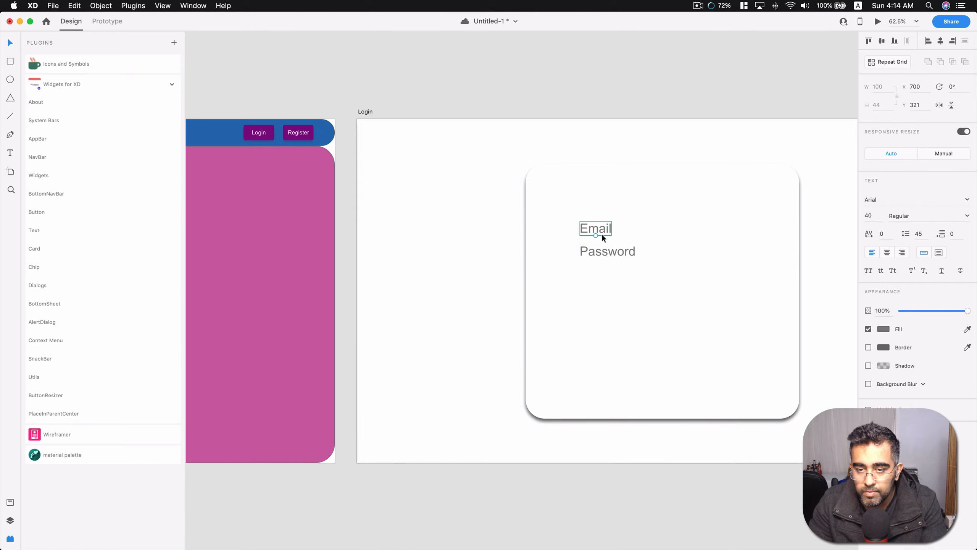
left_click(660, 247)
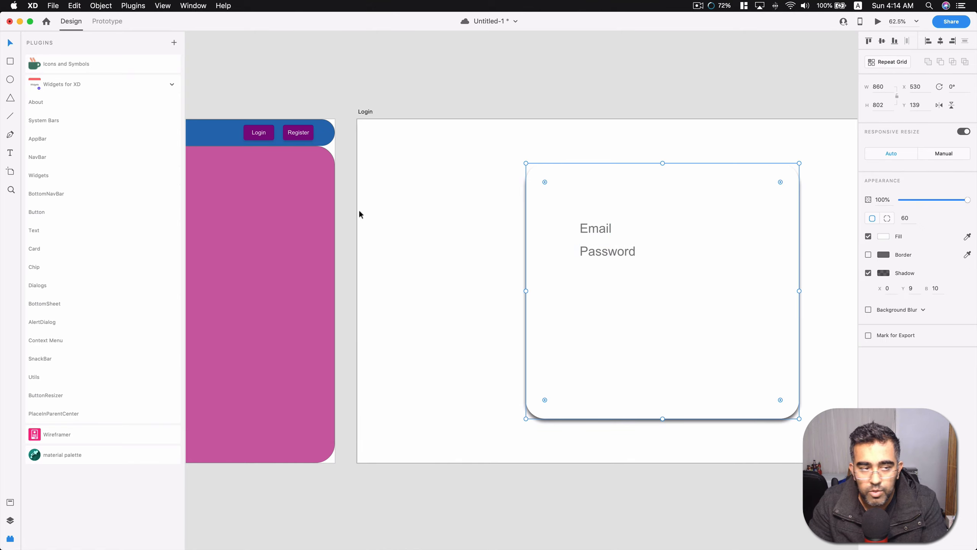
left_click(11, 63)
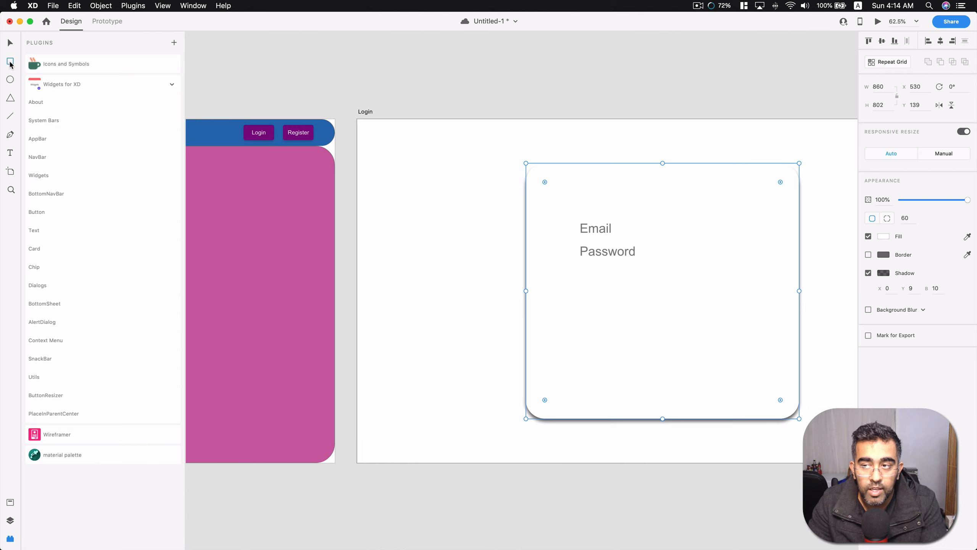
key("super+s")
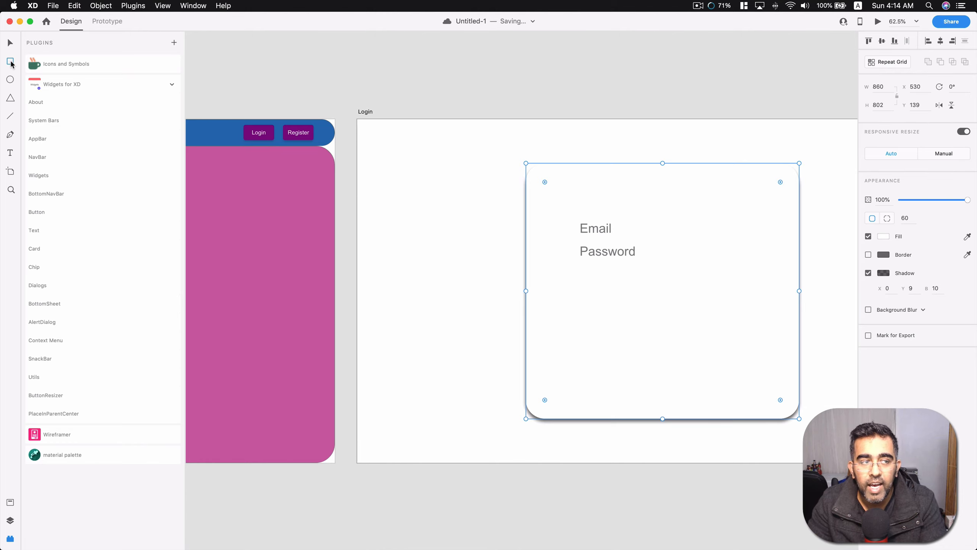
mouse_move(561, 213)
left_mouse_down()
mouse_move(640, 236)
mouse_move(773, 238)
mouse_move(721, 259)
left_mouse_up()
key("super+c")
key("super+v")
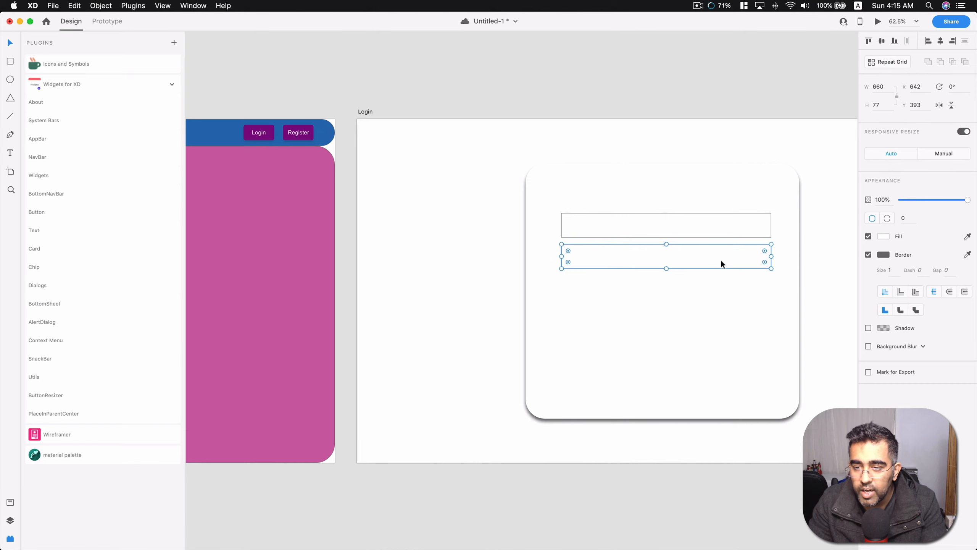
left_click(710, 194)
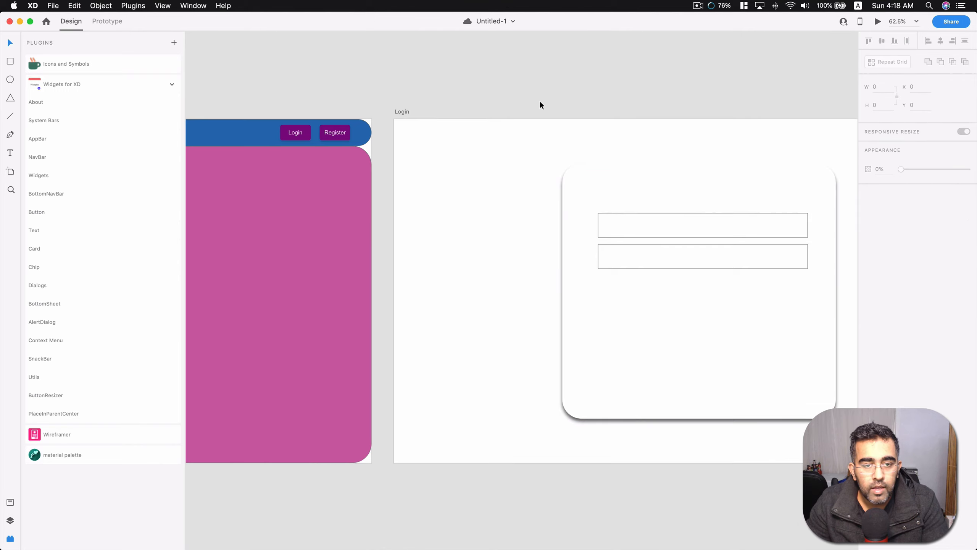
Show the layers of the Login artboard with the whole artboard in view.
left_click(10, 520)
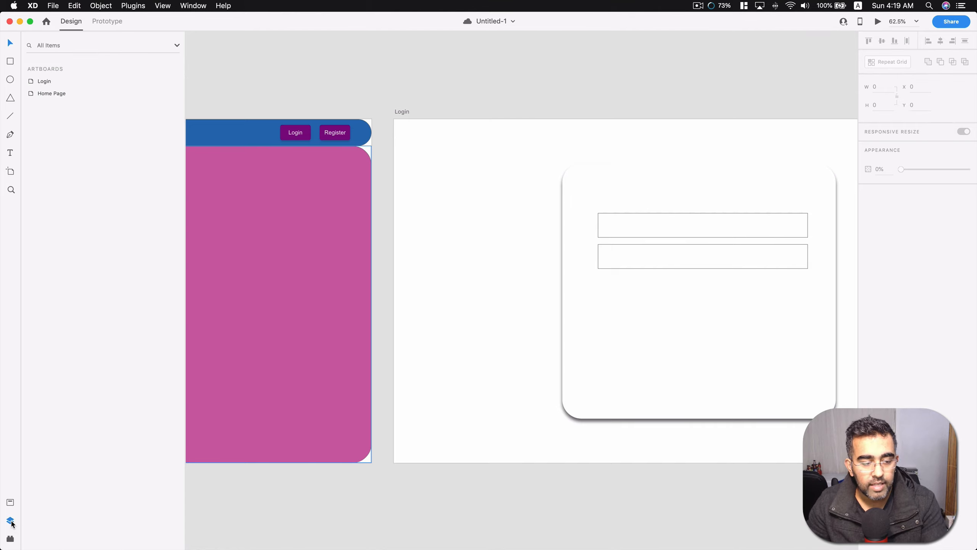
left_click(554, 150)
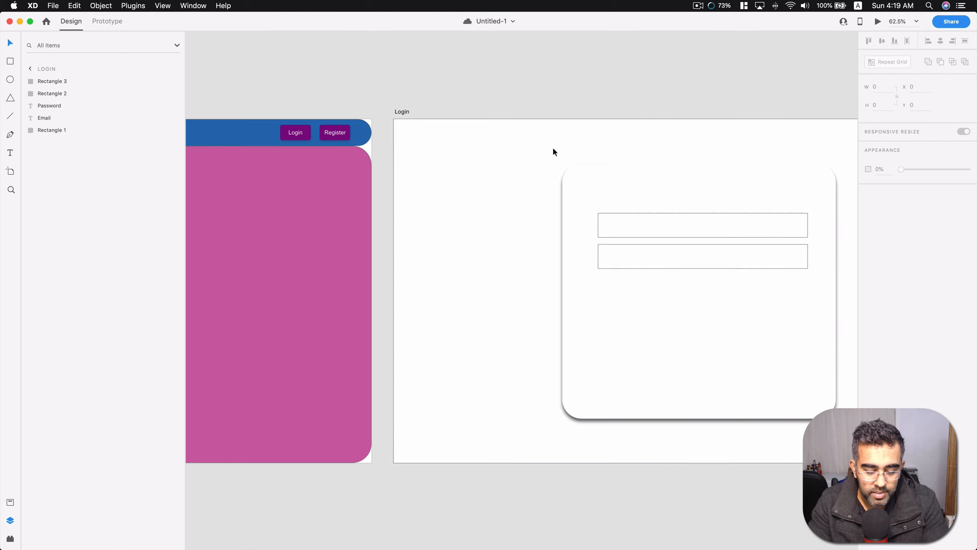
scroll(553, 146, "right", 5)
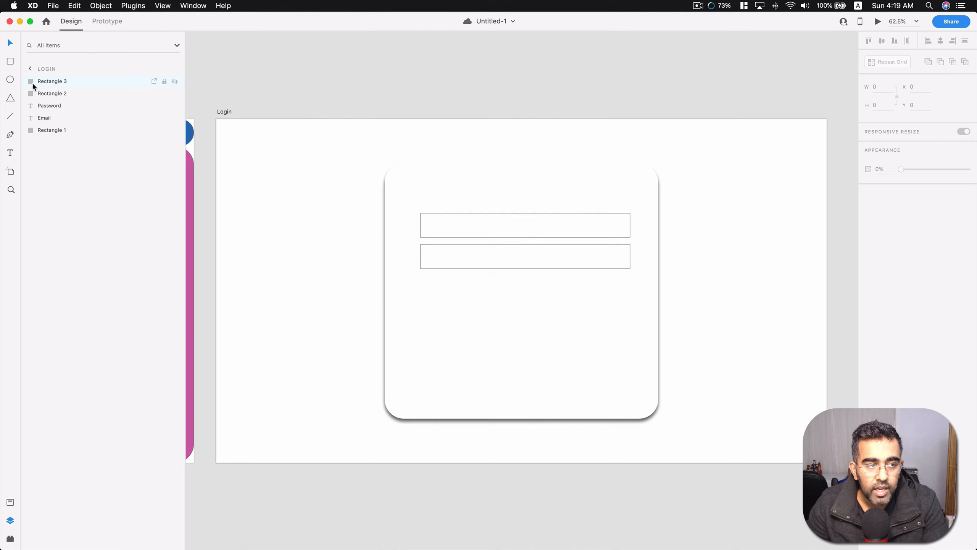
Go back to the artboard list, select Home Page and Login in turn, and reopen the layers of the Login artboard.
left_click(31, 71)
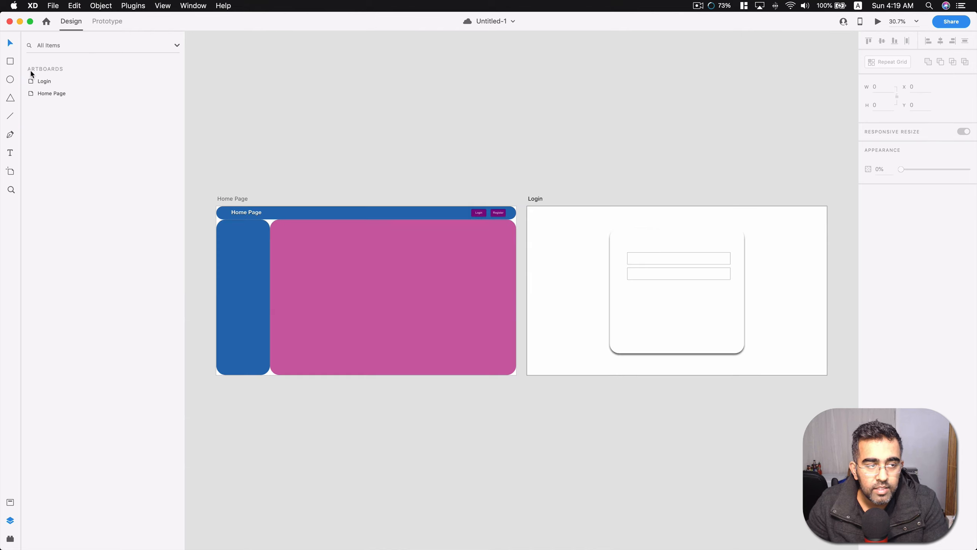
left_click(50, 82)
left_click(51, 94)
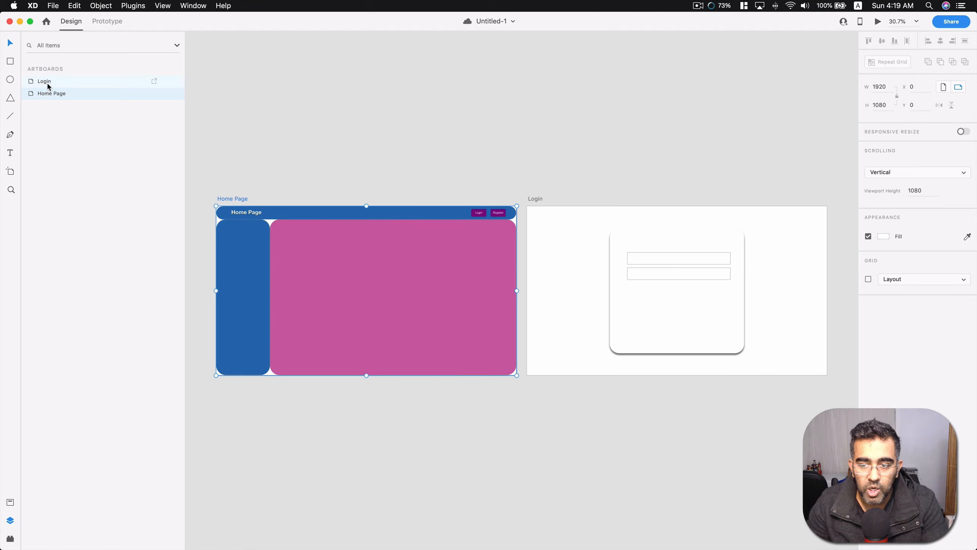
left_click(44, 83)
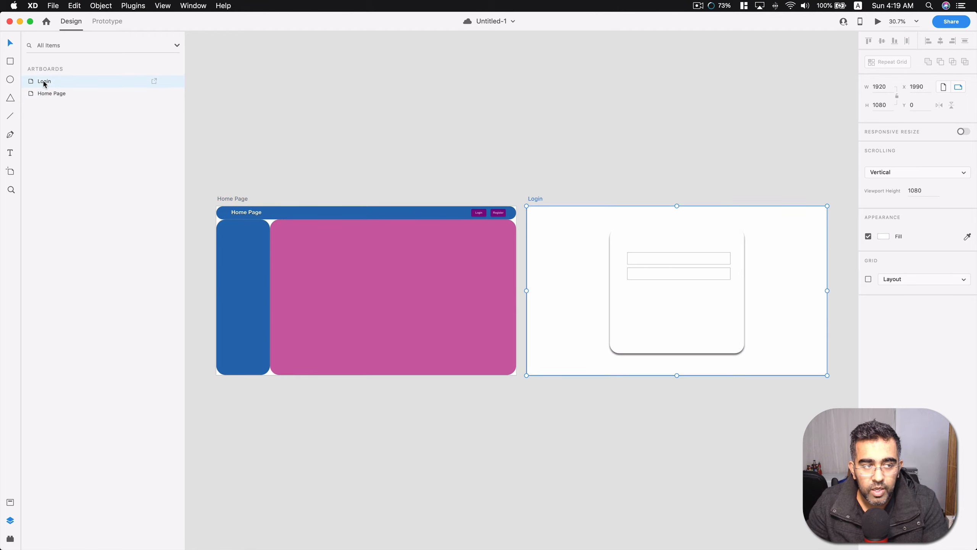
double_click(43, 81)
left_click(52, 110)
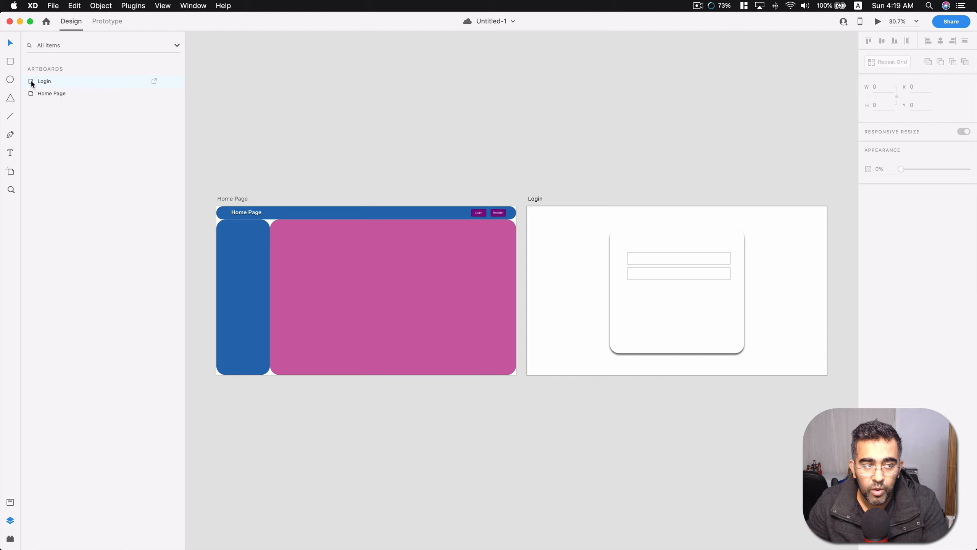
double_click(43, 82)
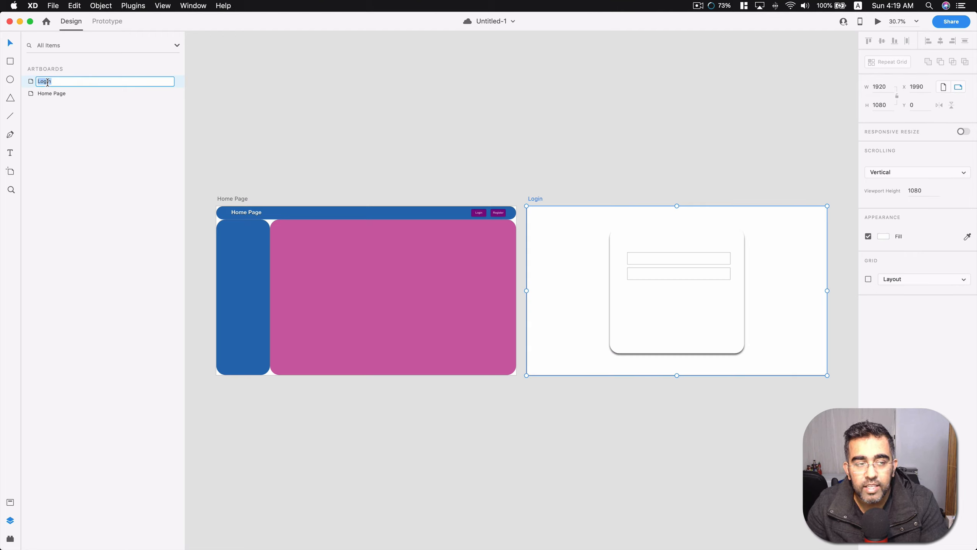
left_click(45, 127)
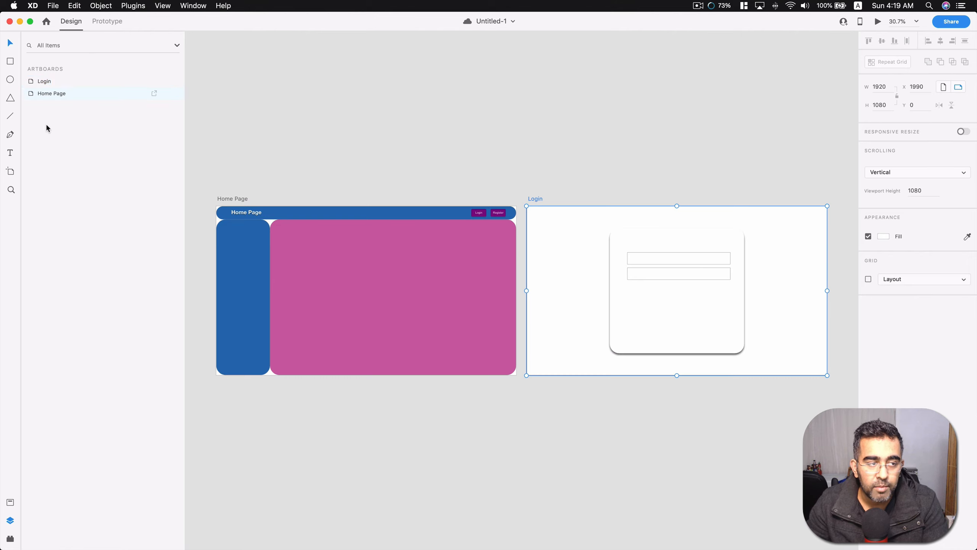
double_click(31, 82)
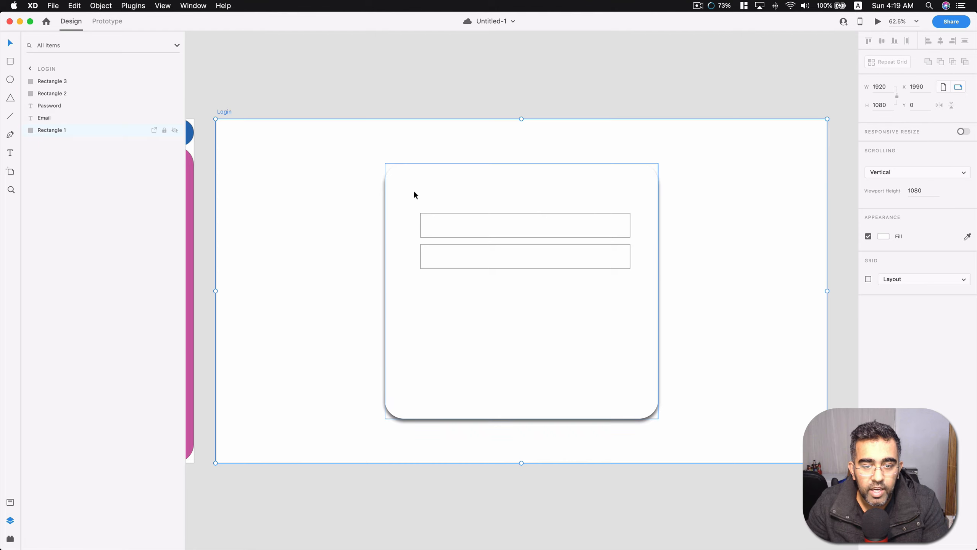
Select the upper field box, the card and the hidden Email text in turn to examine how their layers are stacked.
left_click(467, 227)
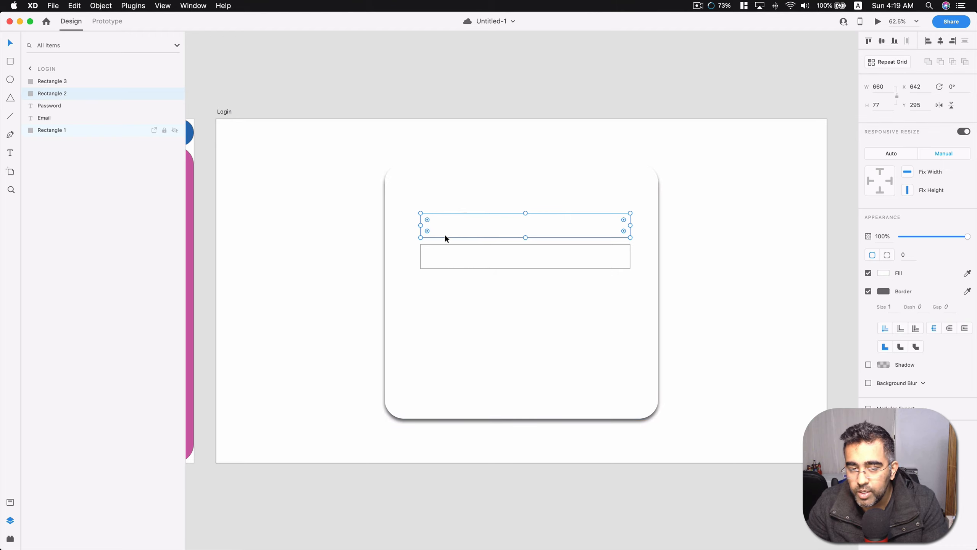
left_click(445, 198)
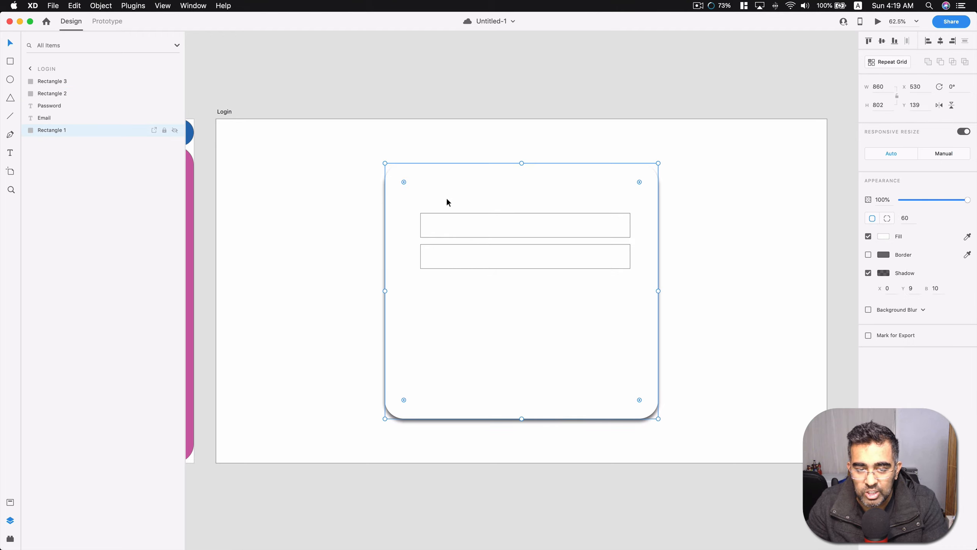
left_click(448, 222)
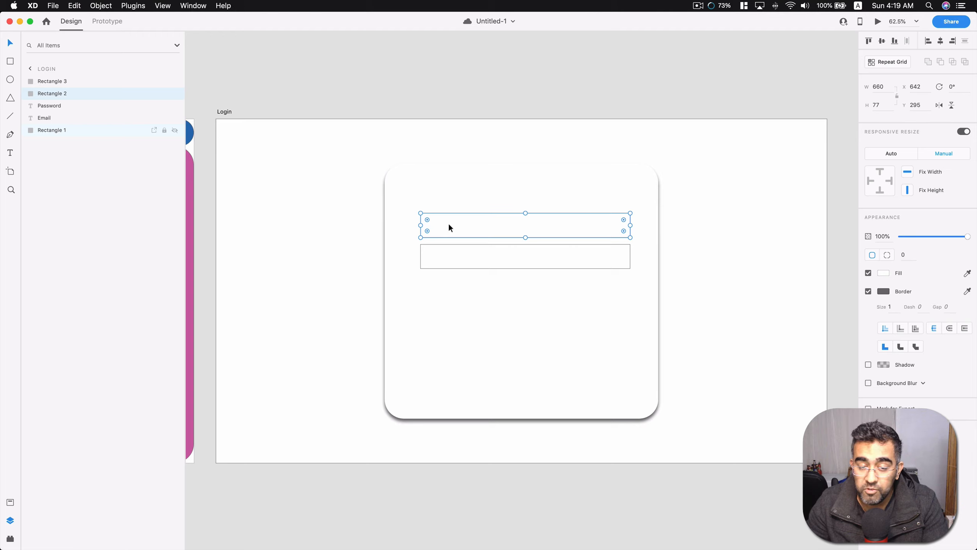
left_click(134, 156)
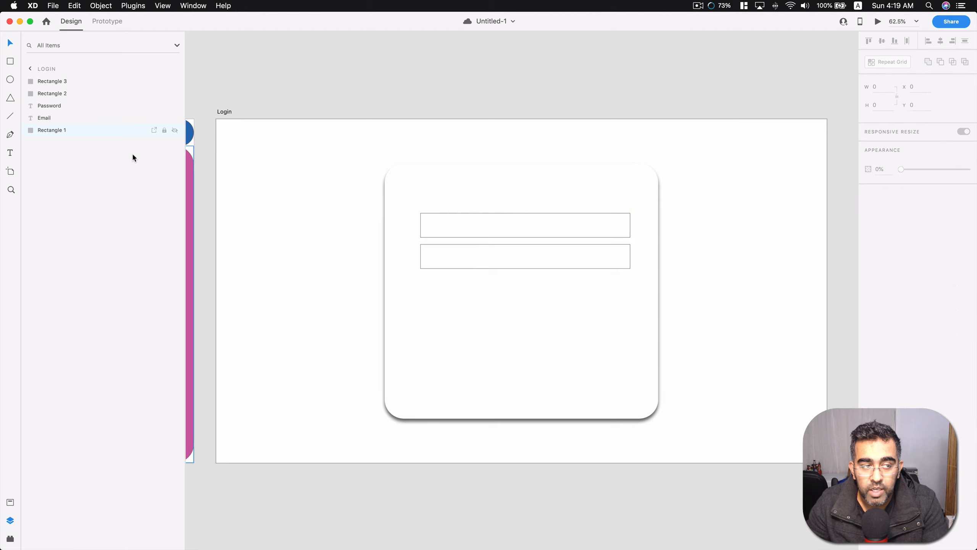
left_click(52, 118)
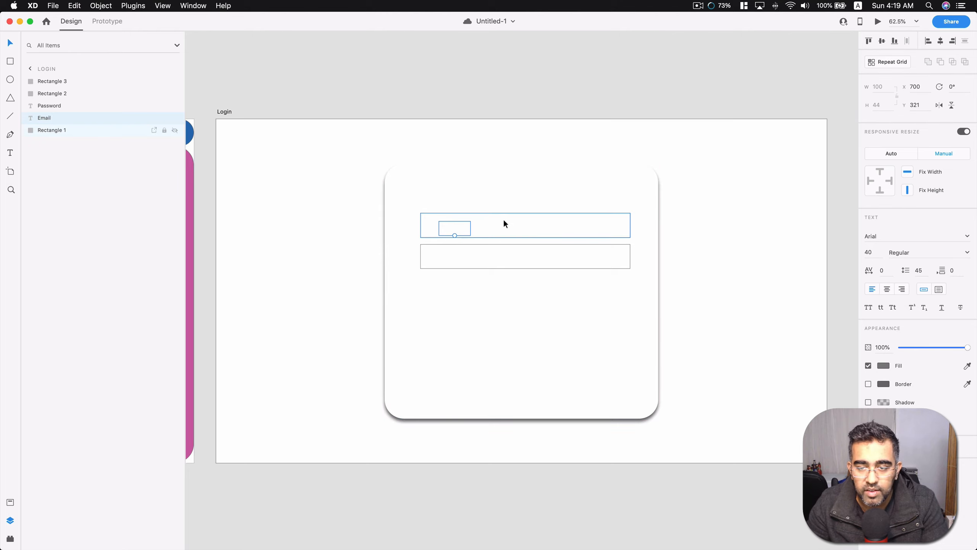
left_click(107, 175)
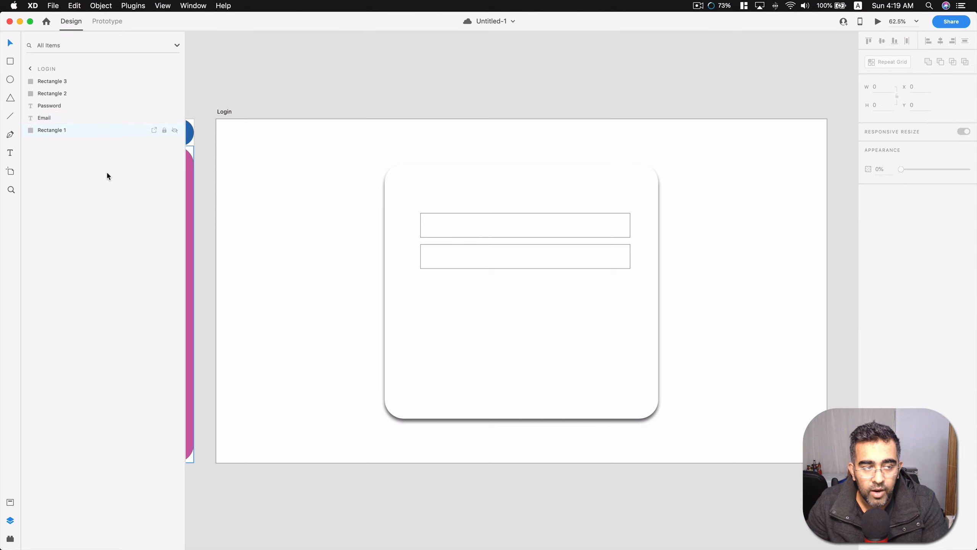
Move the Email layer above all other Login layers and place its text inside the upper field box at about X 676, Y 312.
left_click(48, 119)
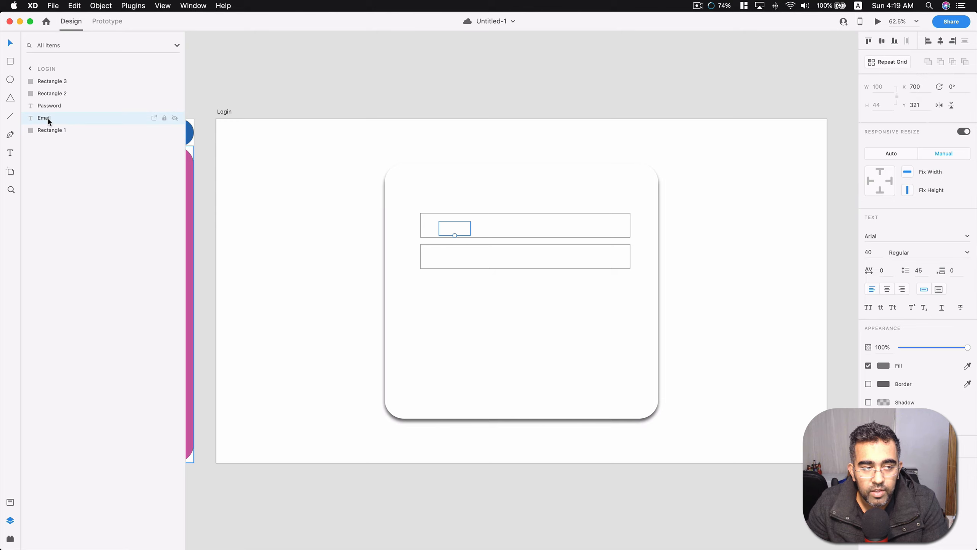
left_click_drag(49, 122, 51, 79)
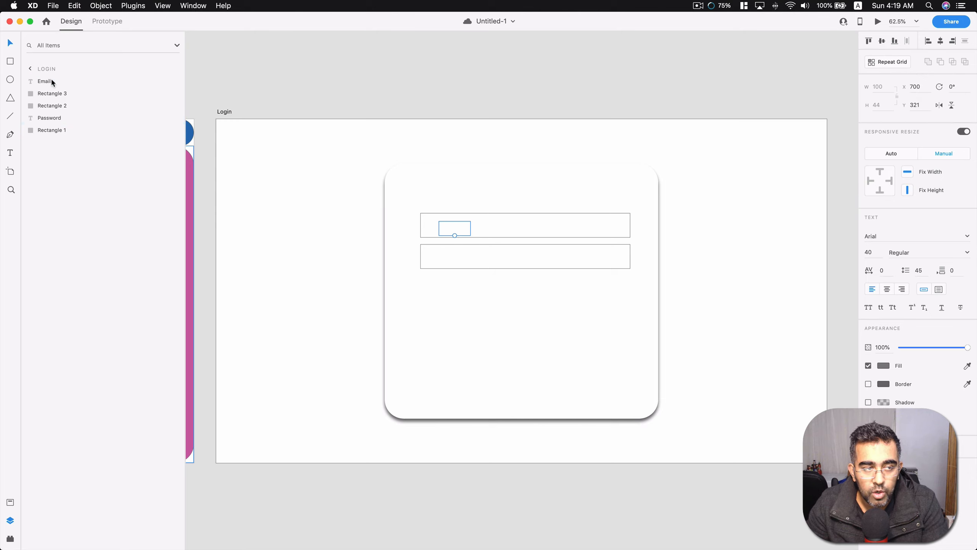
left_click(58, 201)
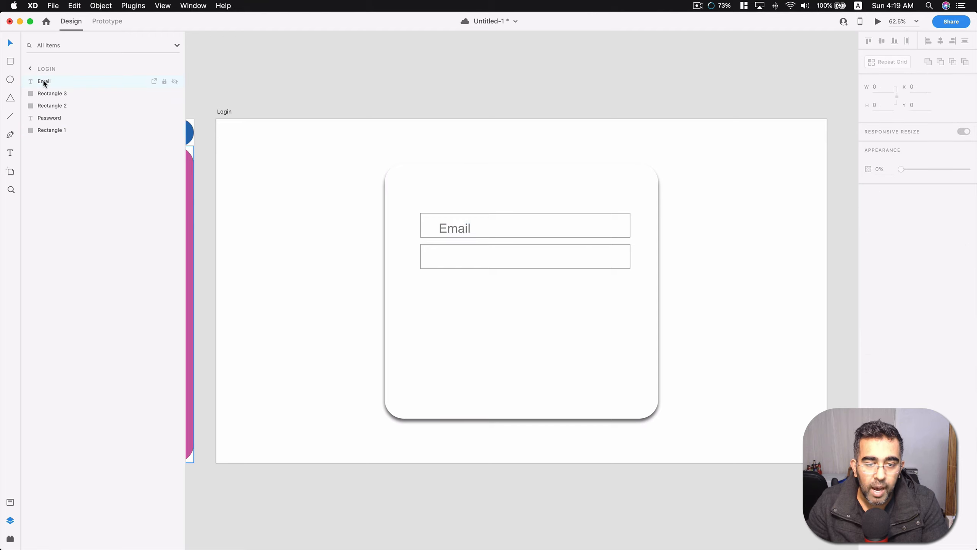
left_click_drag(465, 227, 457, 227)
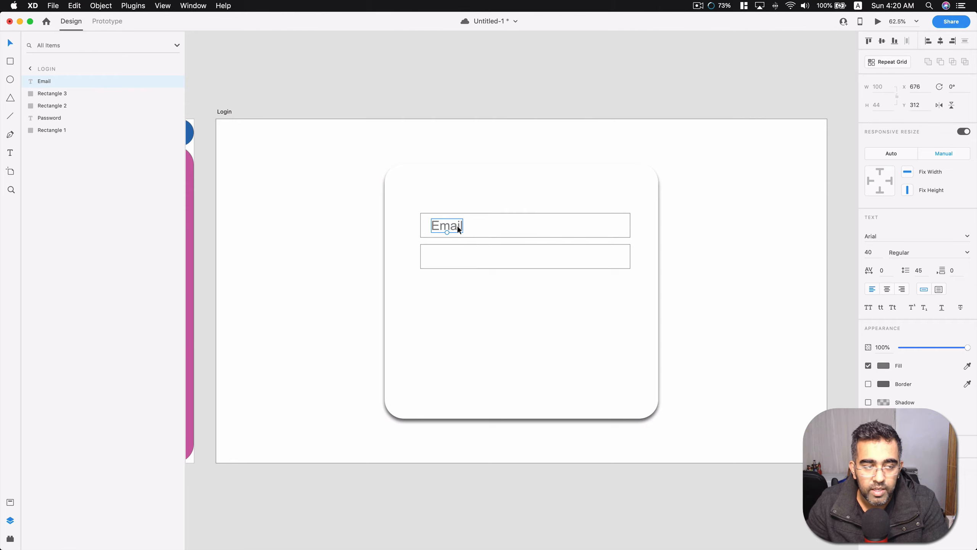
Move the Password layer directly beneath Email in the stack and place its text inside the lower field box at about X 668, Y 410.
left_click(83, 148)
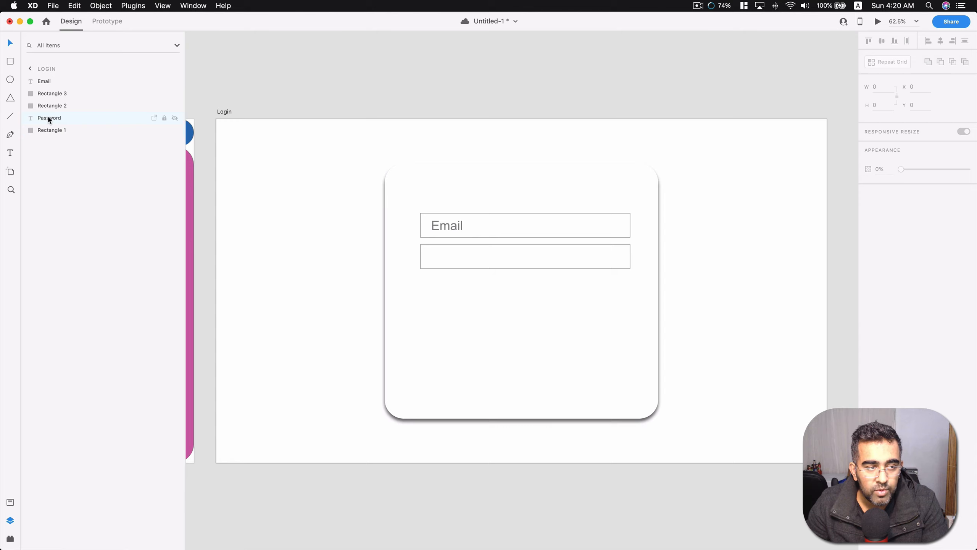
left_click_drag(48, 118, 48, 90)
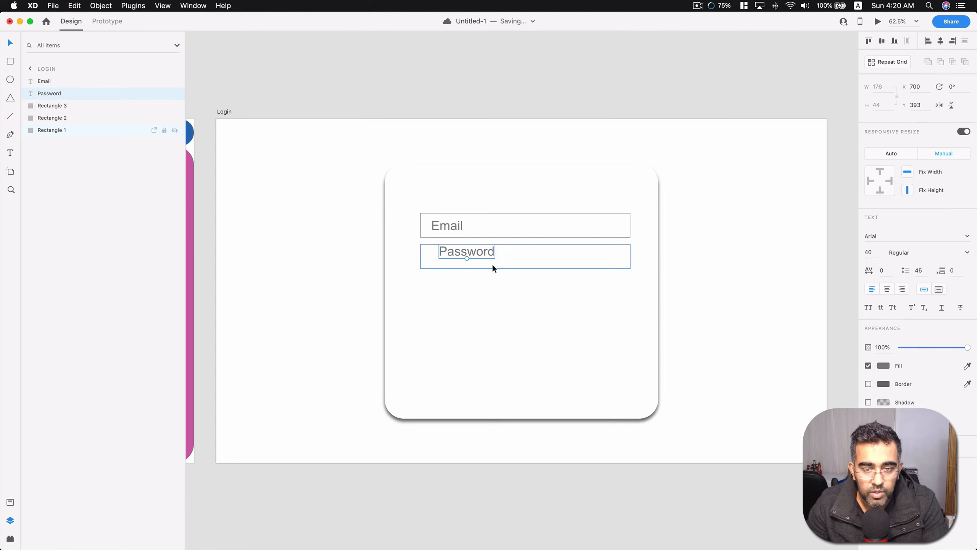
left_click_drag(488, 256, 474, 257)
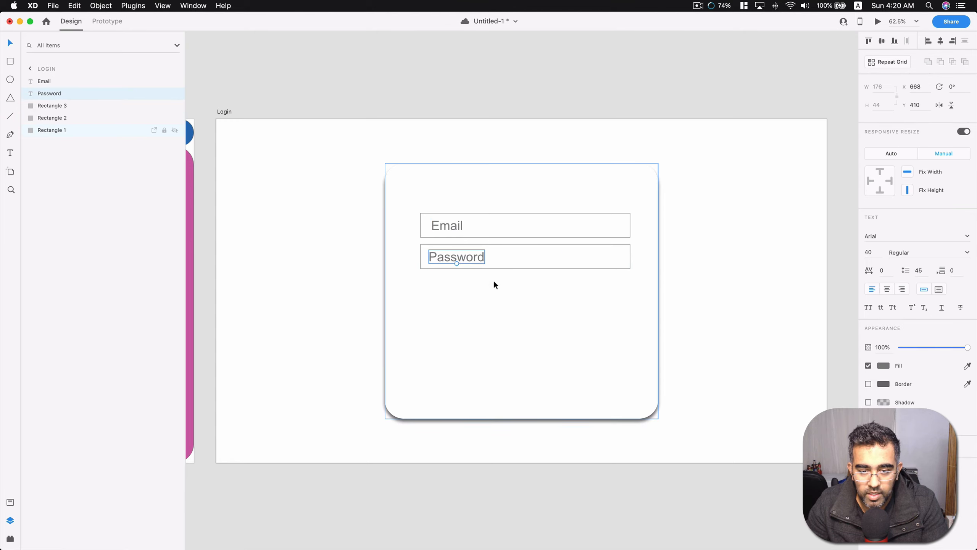
Round the corners of the Email field box to a radius of about 35 and round the Password field box to match.
left_click(52, 105)
left_click(66, 115, "shift")
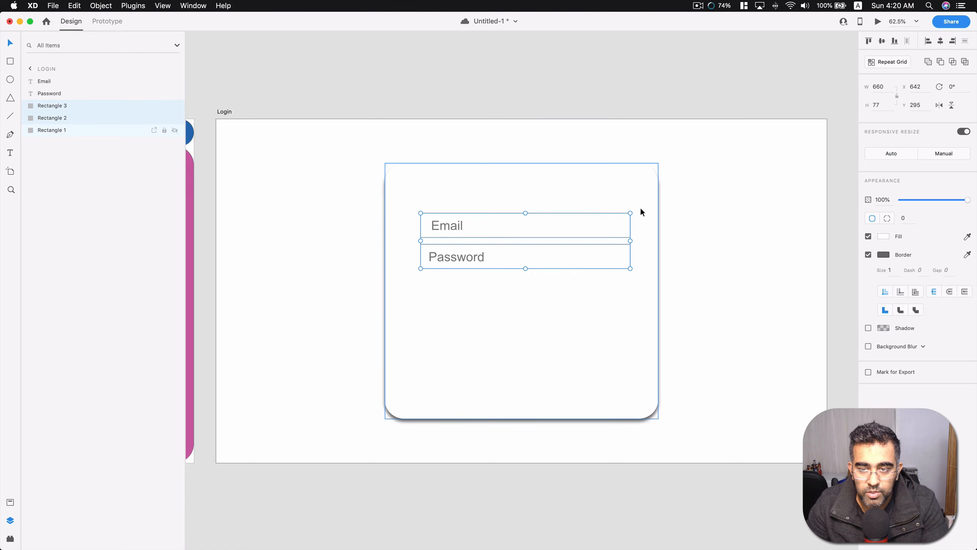
left_click(491, 186)
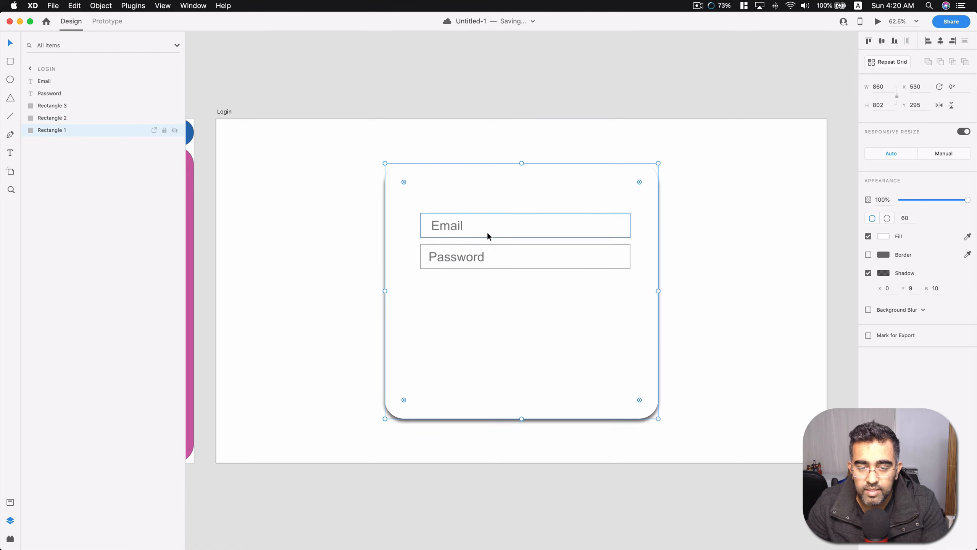
left_click(488, 231)
left_click_drag(428, 218, 431, 221)
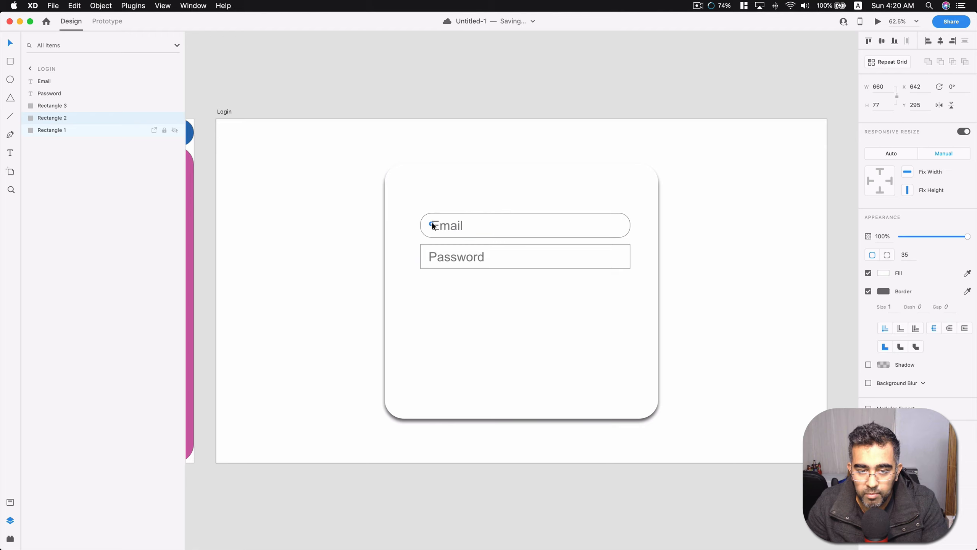
left_click(455, 258)
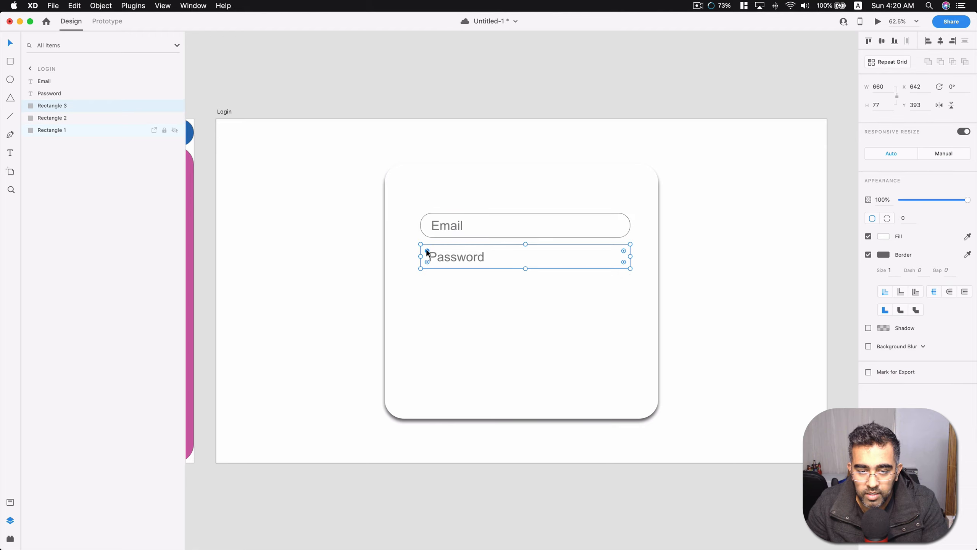
left_click_drag(427, 251, 430, 255)
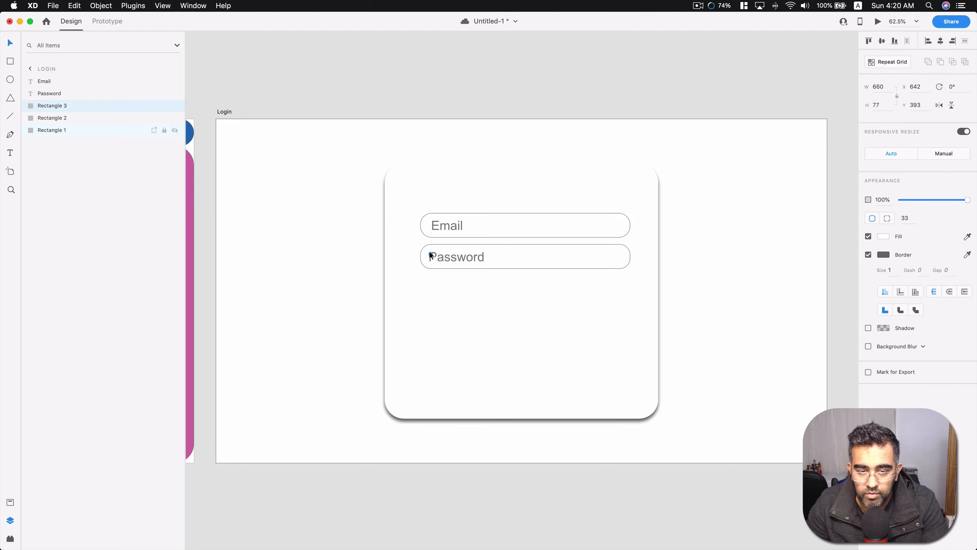
left_click(486, 105)
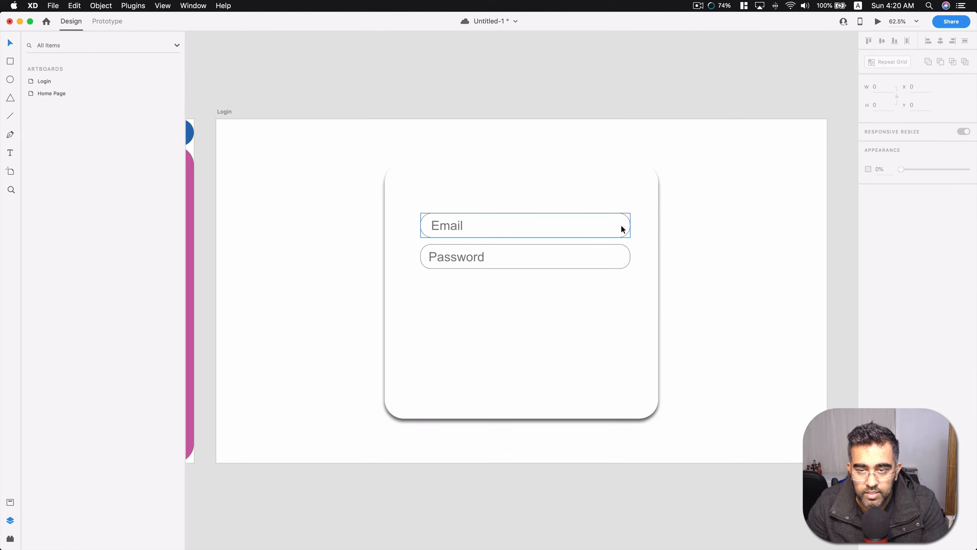
Show the layers of the Login artboard again.
left_click(31, 82)
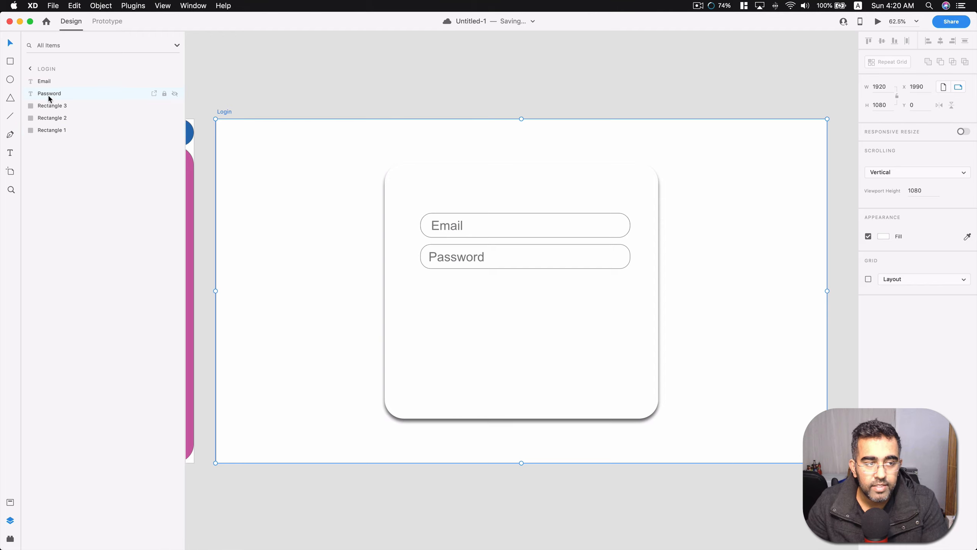
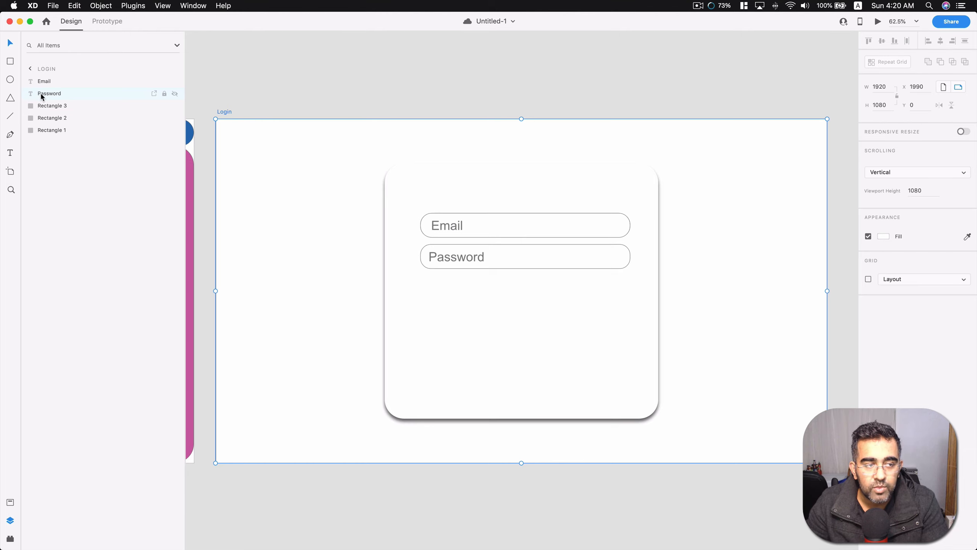
Rename the Rectangle 2 layer of the upper field box as Input Field.
double_click(62, 119)
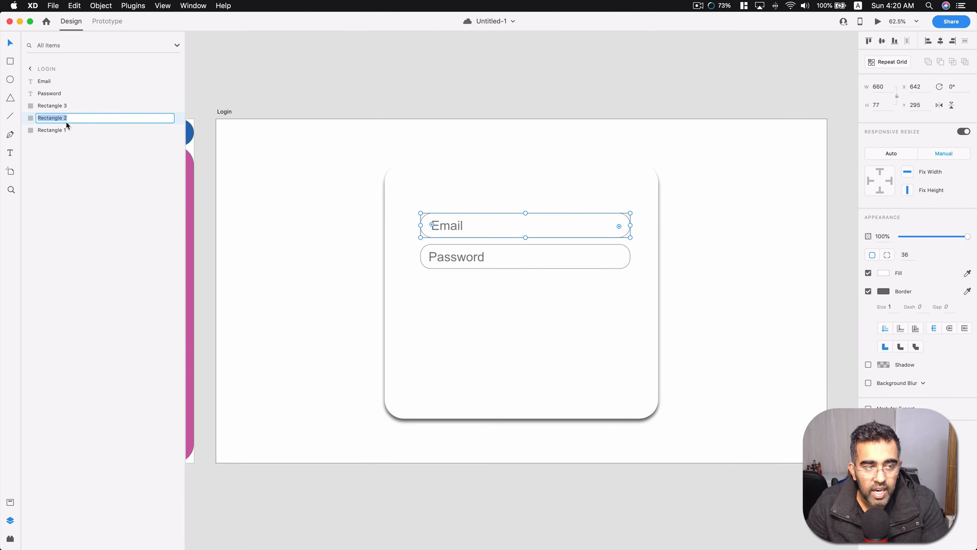
type("IN")
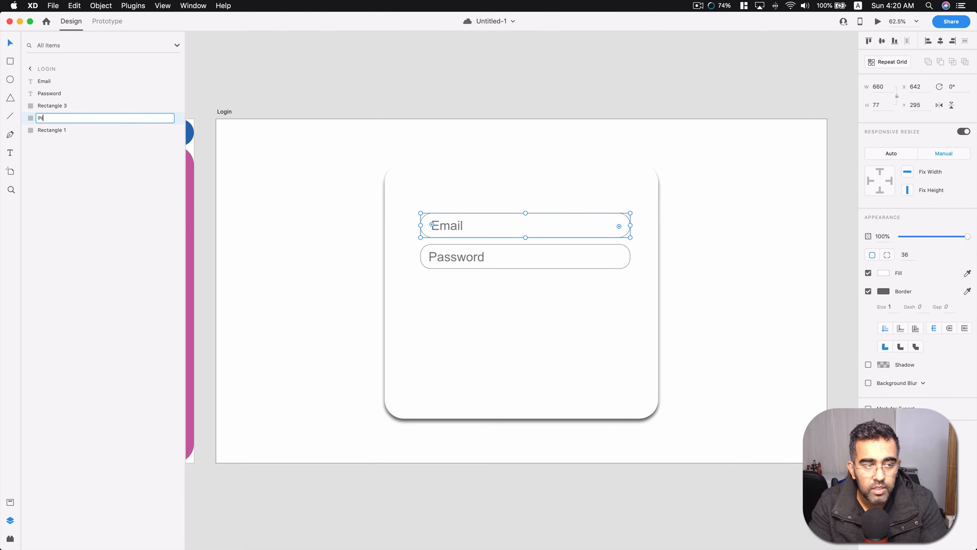
type("putut Field")
key("Return")
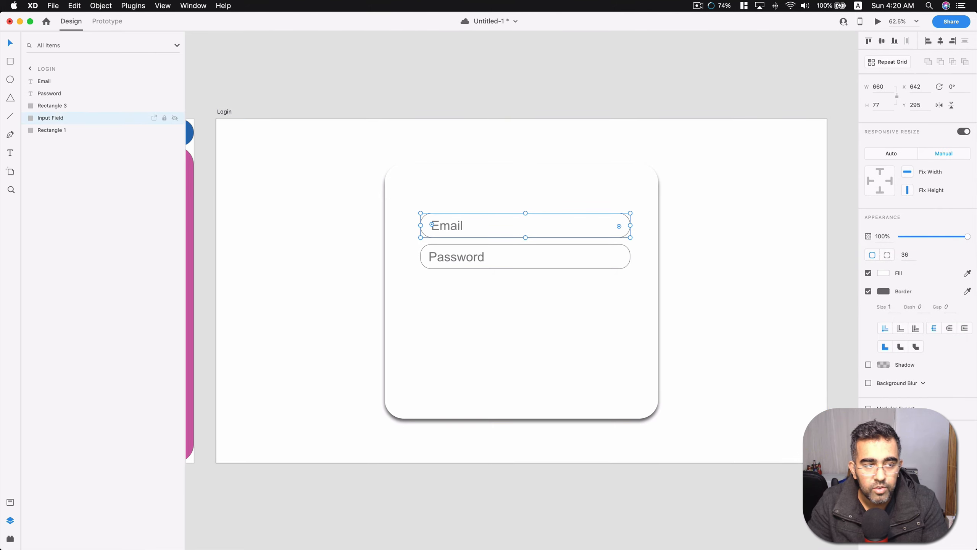
Rename the upper field box's layer as Email Field.
double_click(60, 120)
type("Email F")
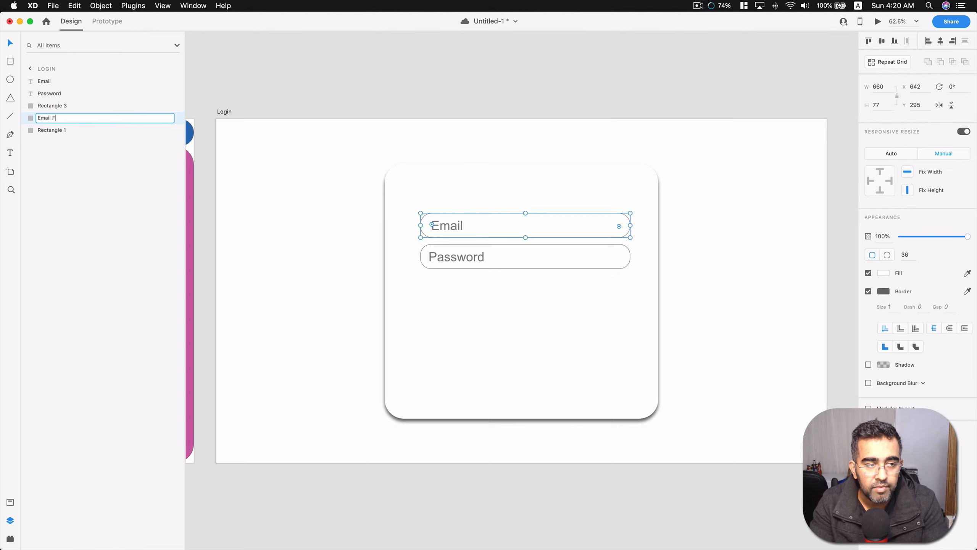
type("ield")
key("Return")
Rename the Rectangle 3 layer as Password Field and move the Email Field layer directly beneath the Email text layer.
left_click(51, 108)
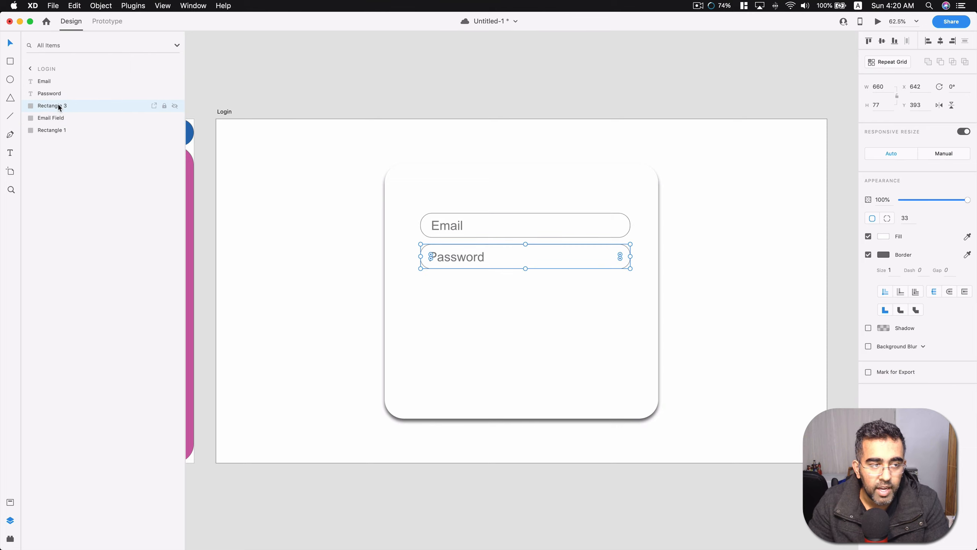
double_click(58, 105)
type("Password")
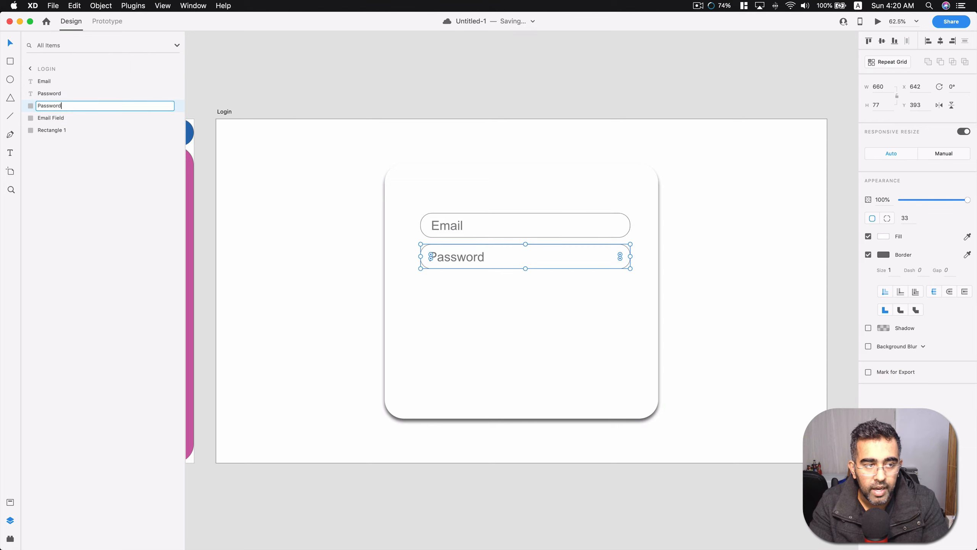
type(" Field")
key("Return")
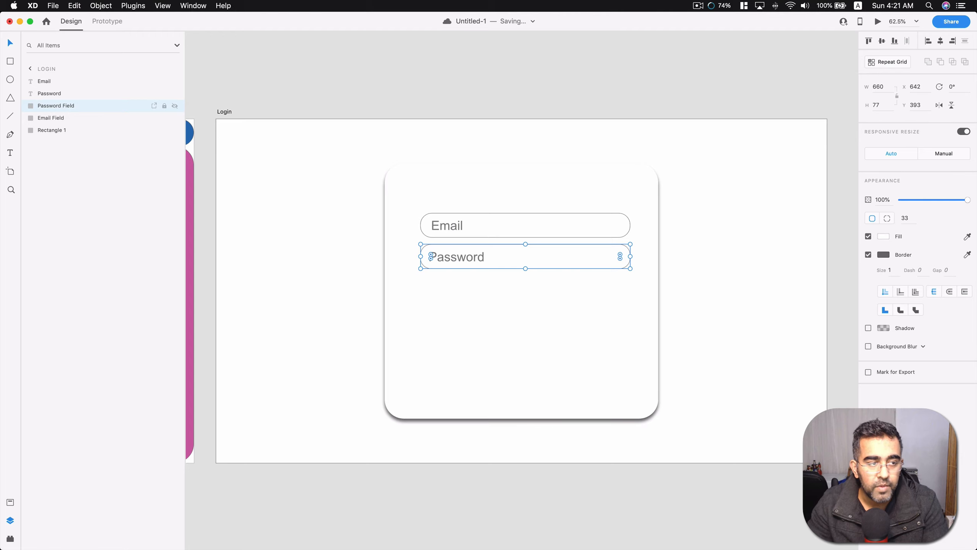
left_click_drag(55, 119, 57, 90)
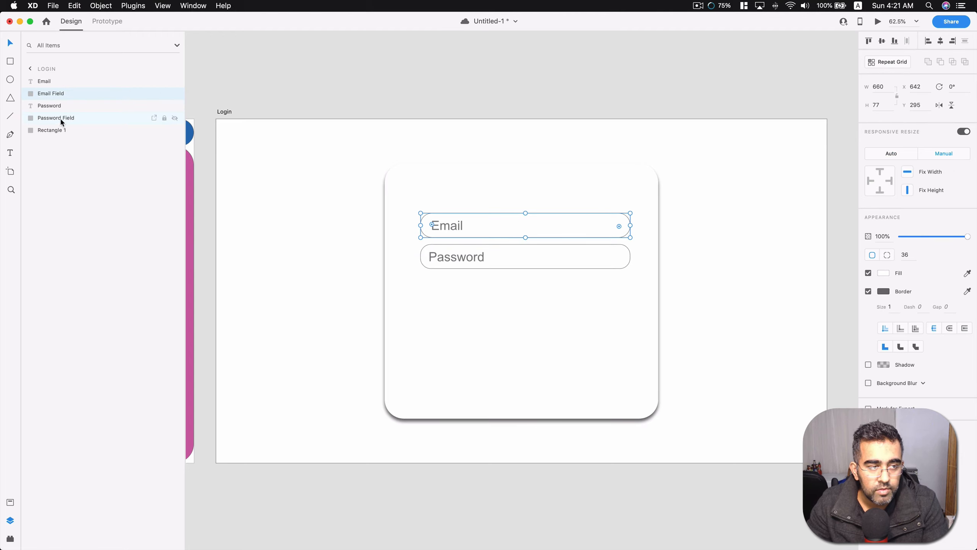
left_click(623, 85)
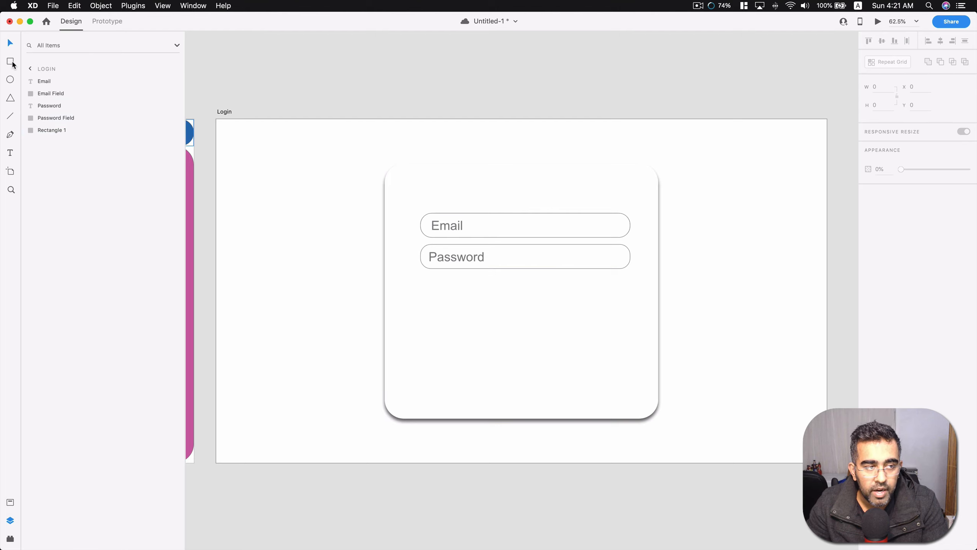
Draw a button rectangle about 179 by 71 beneath the Password field, with corners rounded to about 30.
left_click(10, 539)
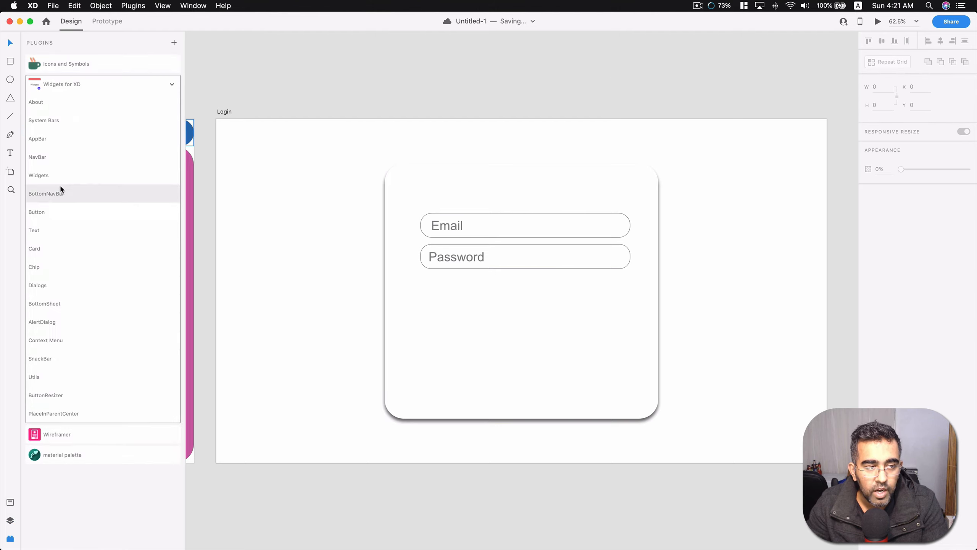
left_click(11, 61)
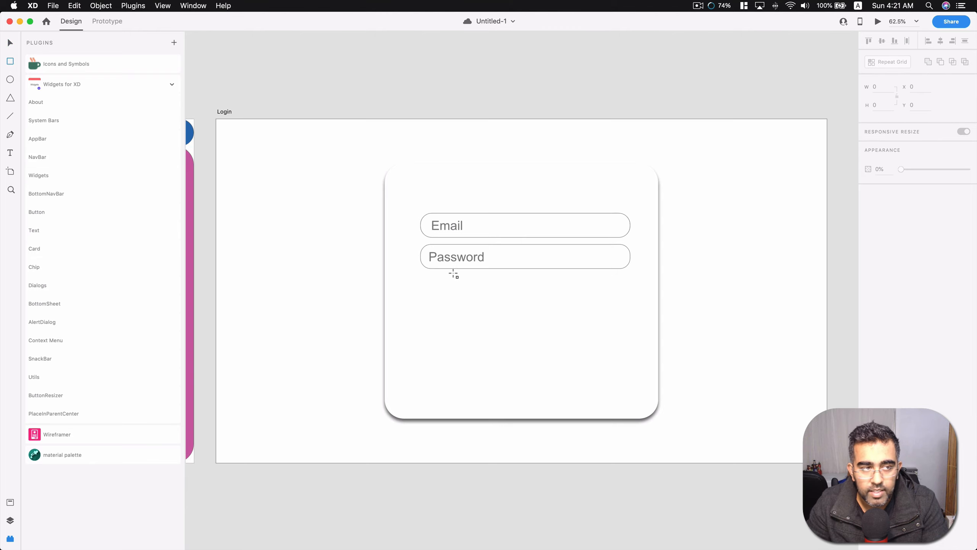
left_click_drag(426, 281, 483, 303)
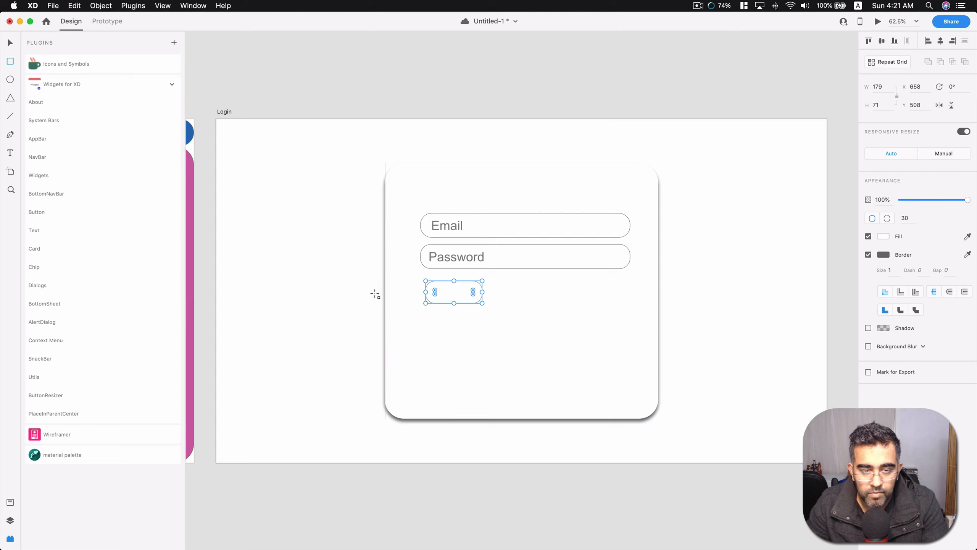
Add the text "Login" and center it inside the button box at about X 699, Y 522.
left_click(10, 153)
left_click(447, 295)
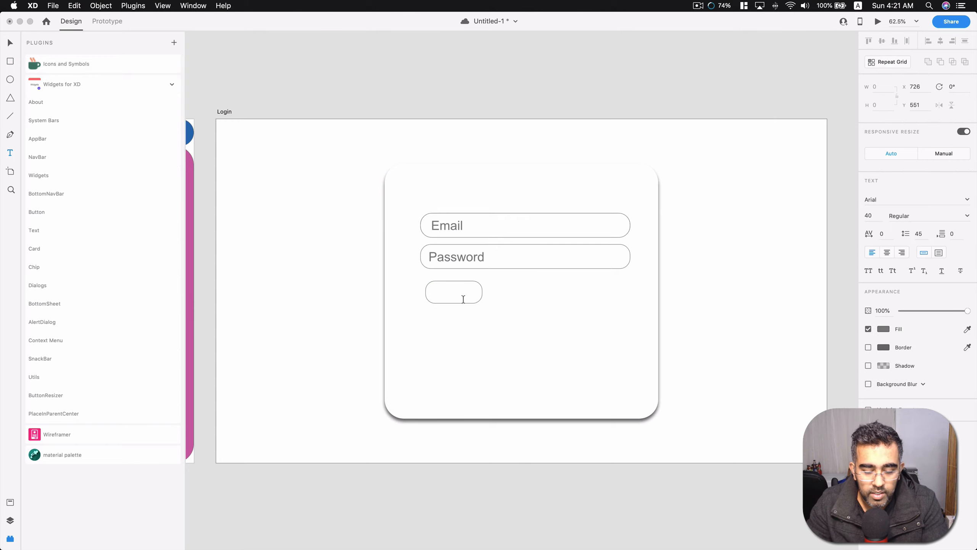
type("Login")
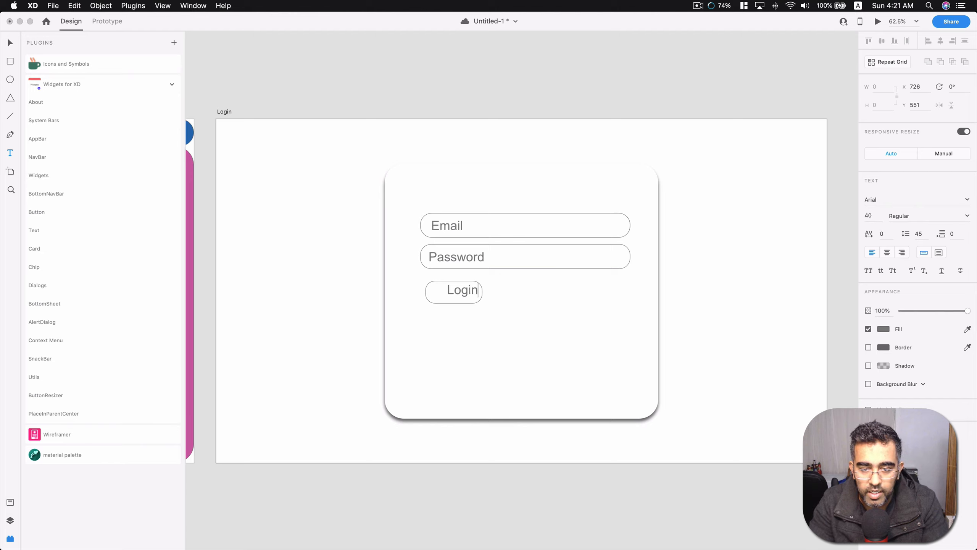
key("Escape")
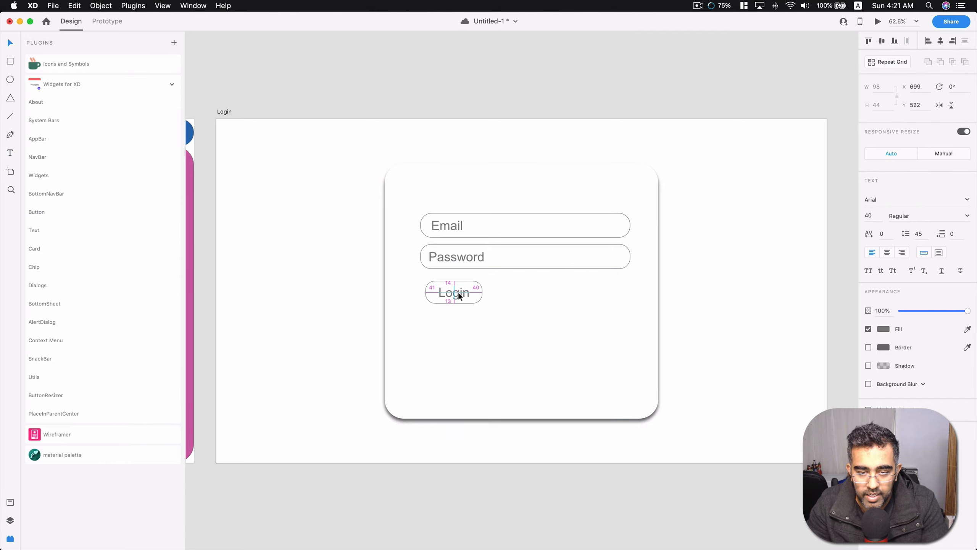
left_click(500, 296)
left_click(701, 131)
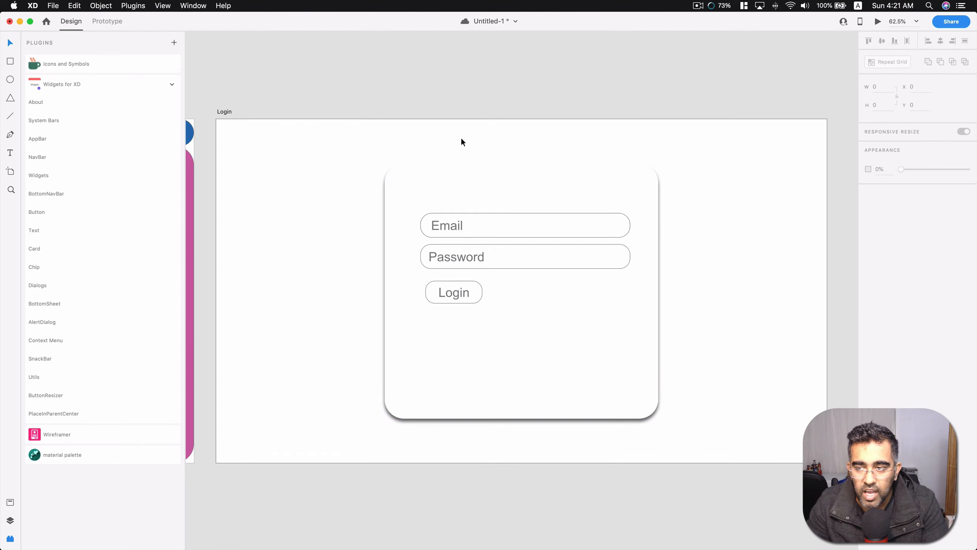
Fill the login card with the near-black color #191A17 at about 5% opacity.
left_click(646, 179)
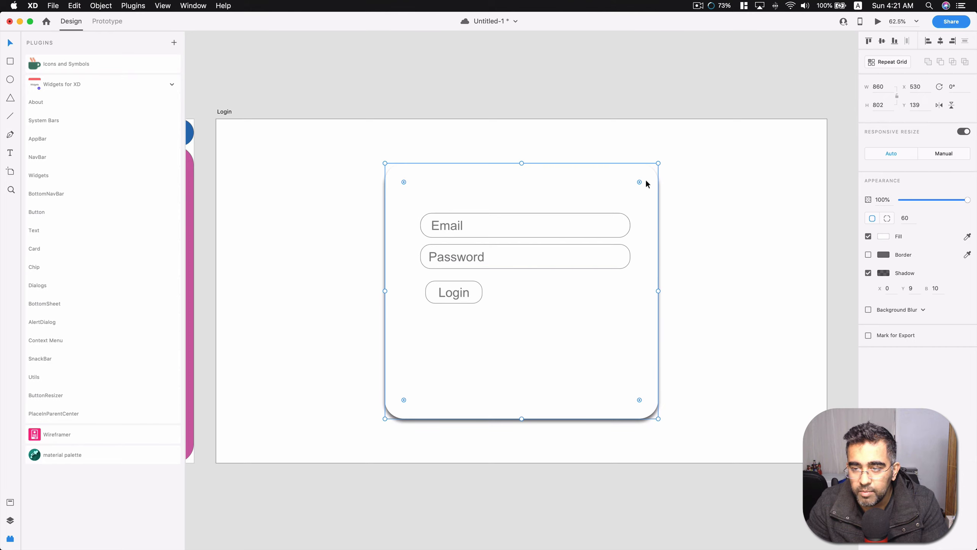
left_click(883, 236)
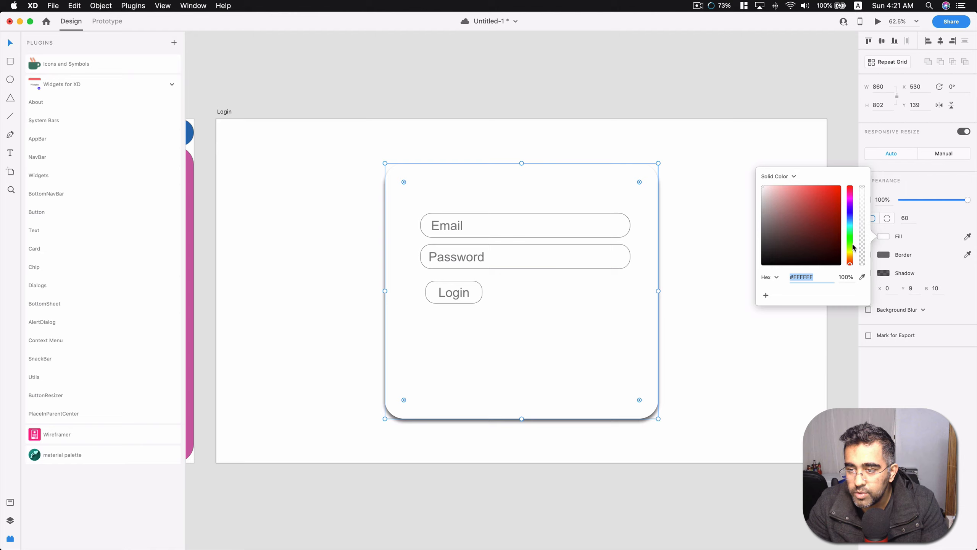
left_click_drag(851, 265, 851, 245)
left_click_drag(768, 253, 771, 257)
left_click_drag(863, 189, 867, 264)
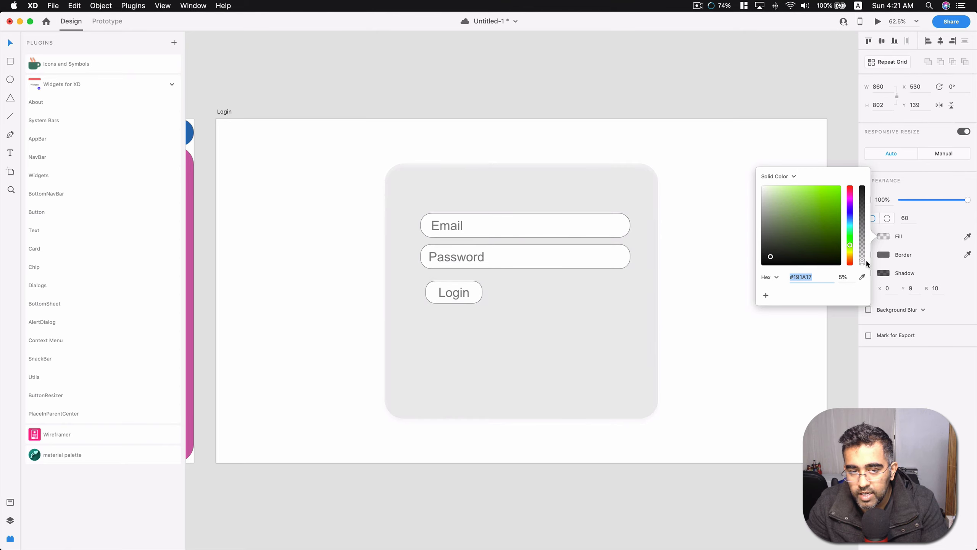
left_click(727, 131)
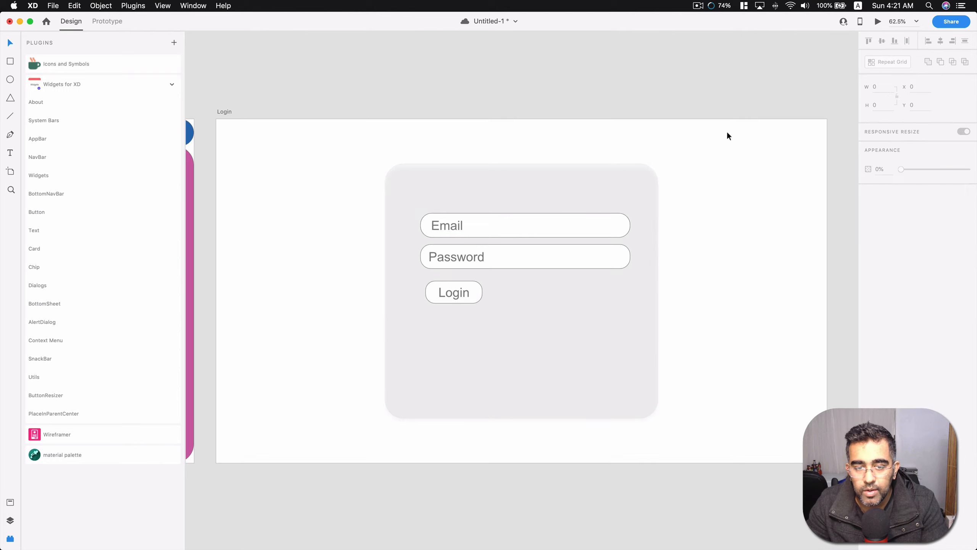
Add a new 1920 by 1080 web artboard above the Home Page artboard.
key("super+0")
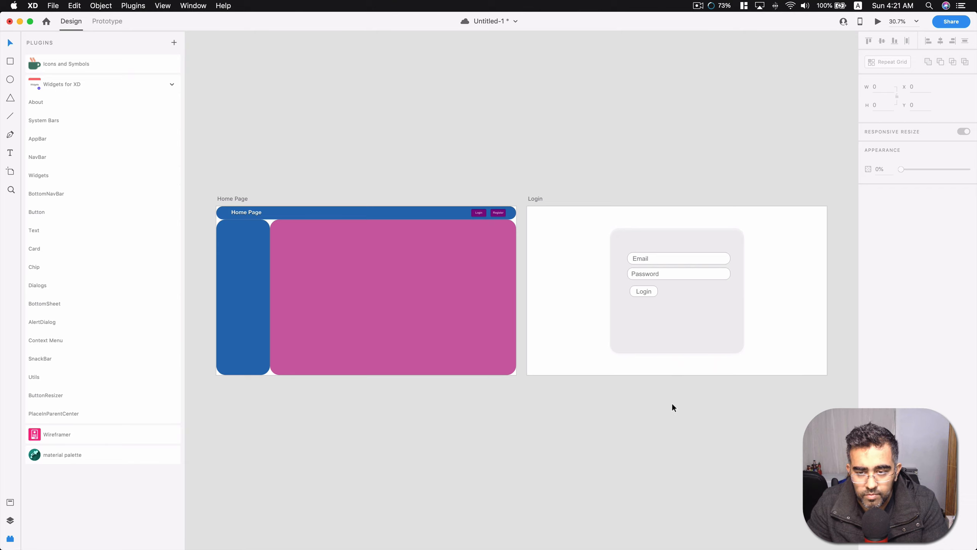
left_click_drag(714, 412, 564, 184)
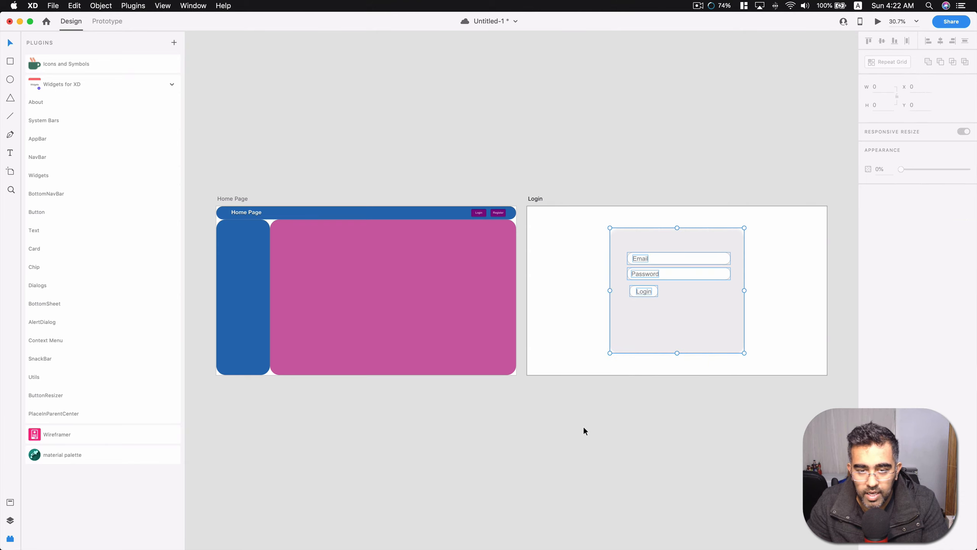
left_click(584, 430)
left_click(10, 173)
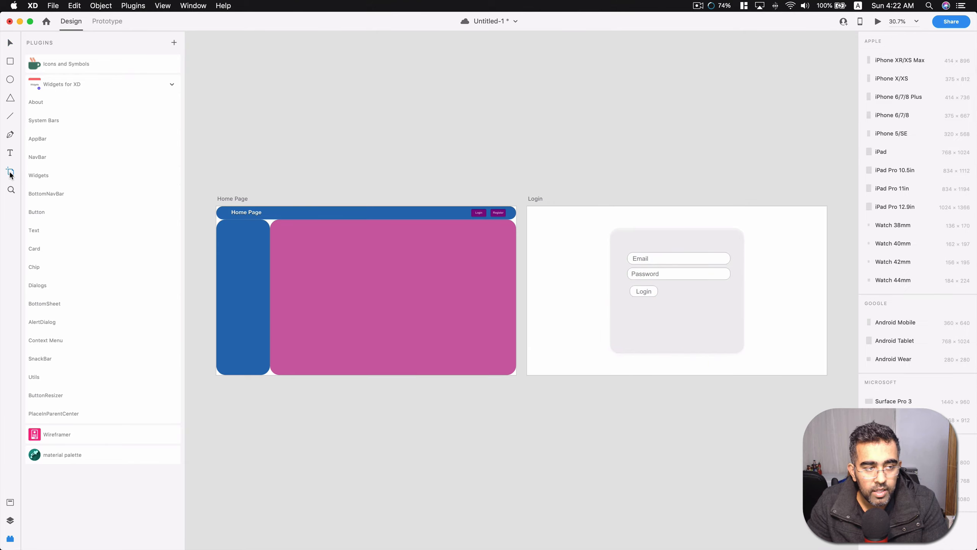
left_click(795, 172)
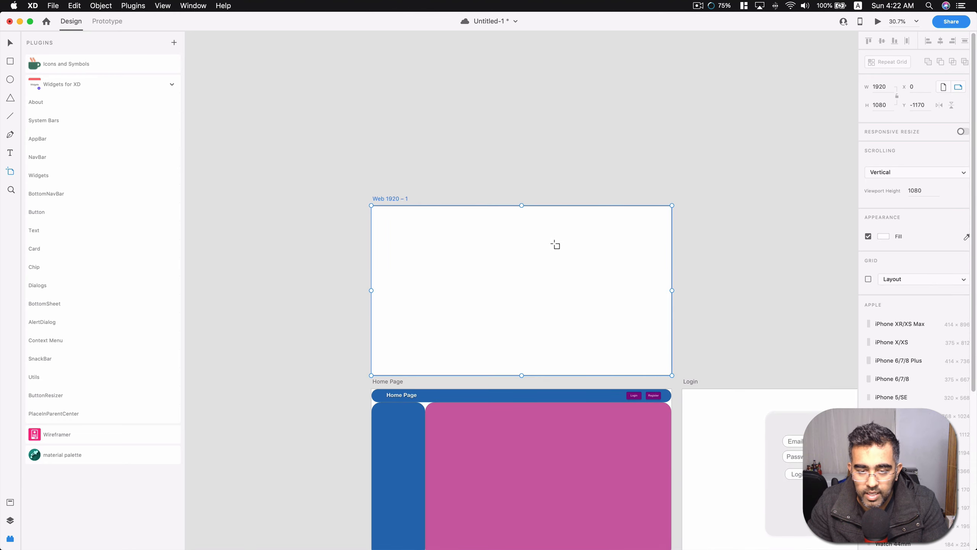
key("v")
Move the new artboard beside the Login artboard, in the same row, at about X 4002, Y 0.
scroll(544, 249, "down", 5)
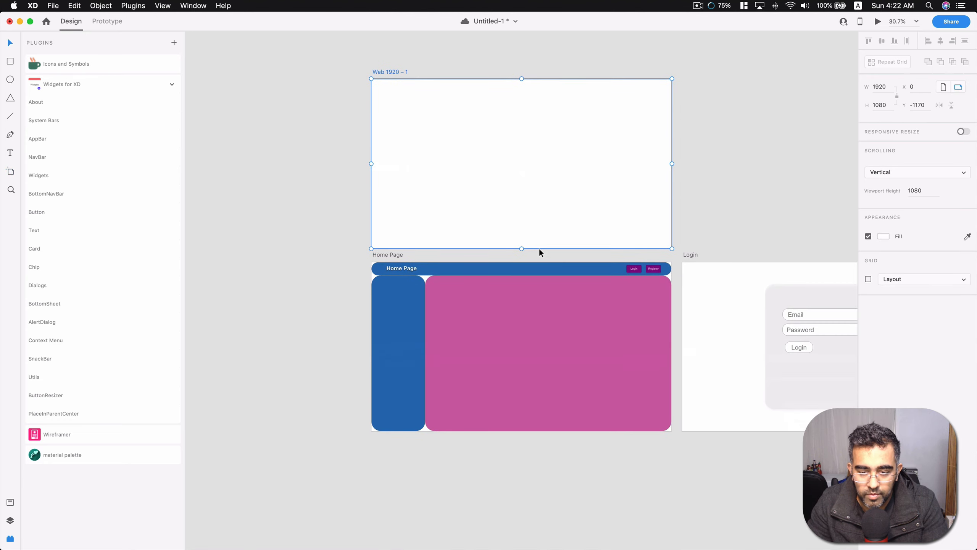
scroll(539, 249, "down", 5)
scroll(540, 245, "right", 5)
scroll(478, 230, "left", 2)
left_click_drag(419, 212, 802, 316)
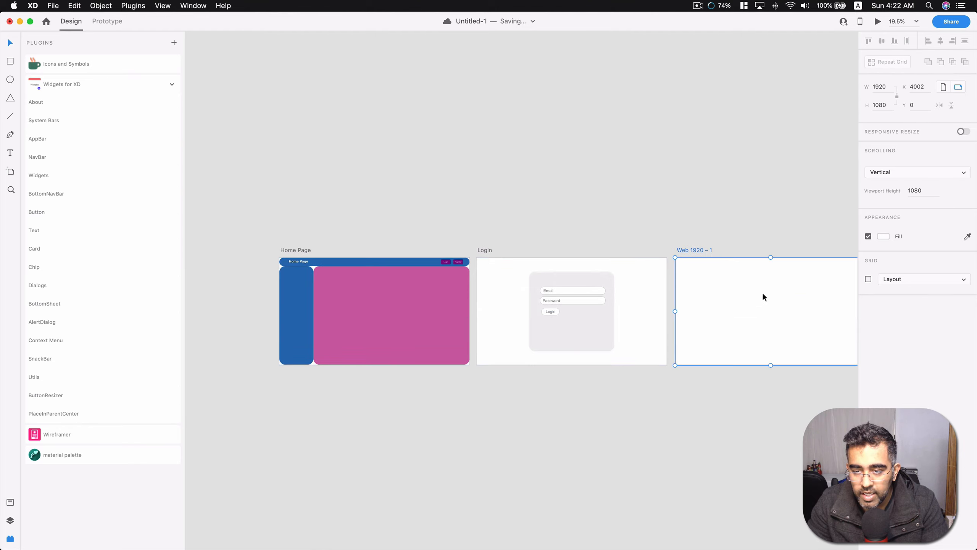
Rename the Web 1920 – 1 artboard as Register.
double_click(699, 250)
type("Registe")
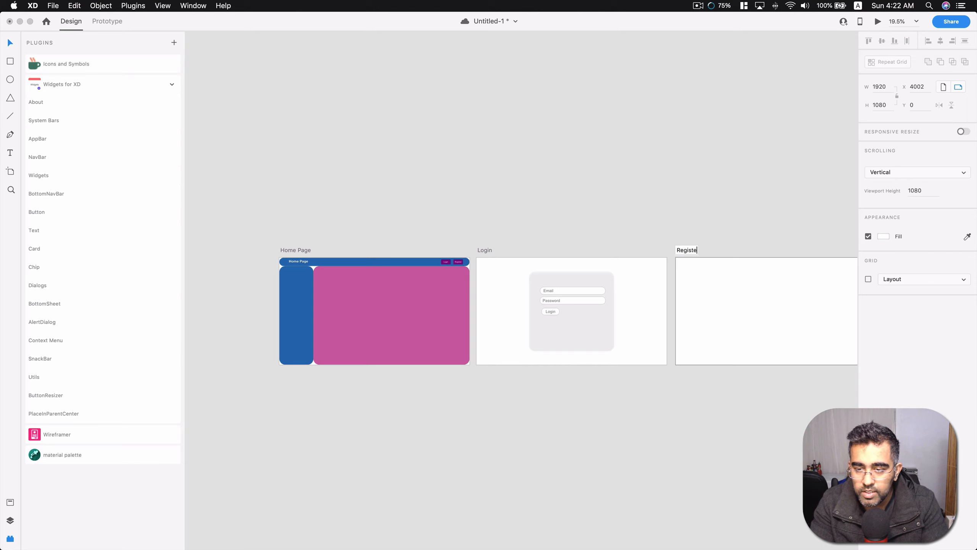
type("r")
left_click(625, 206)
left_click(594, 346)
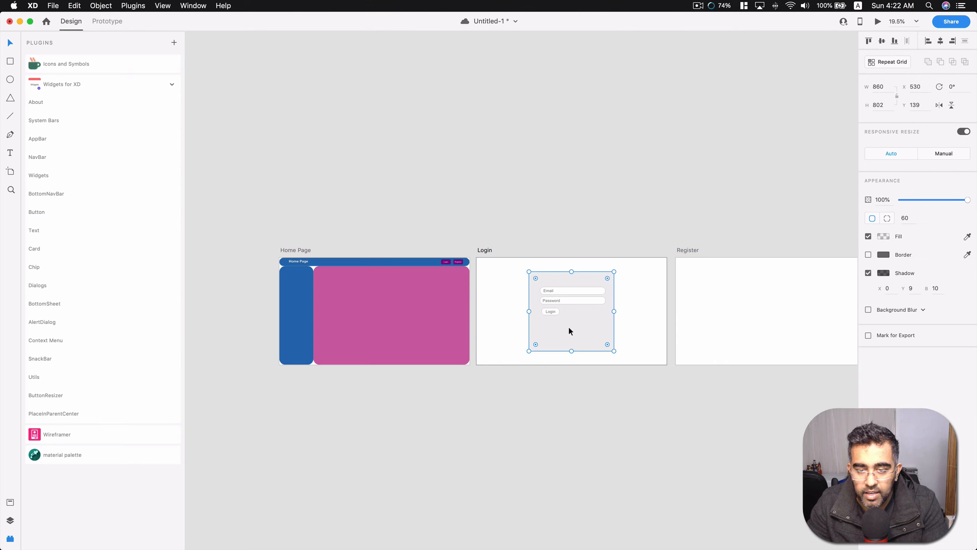
left_click(559, 234)
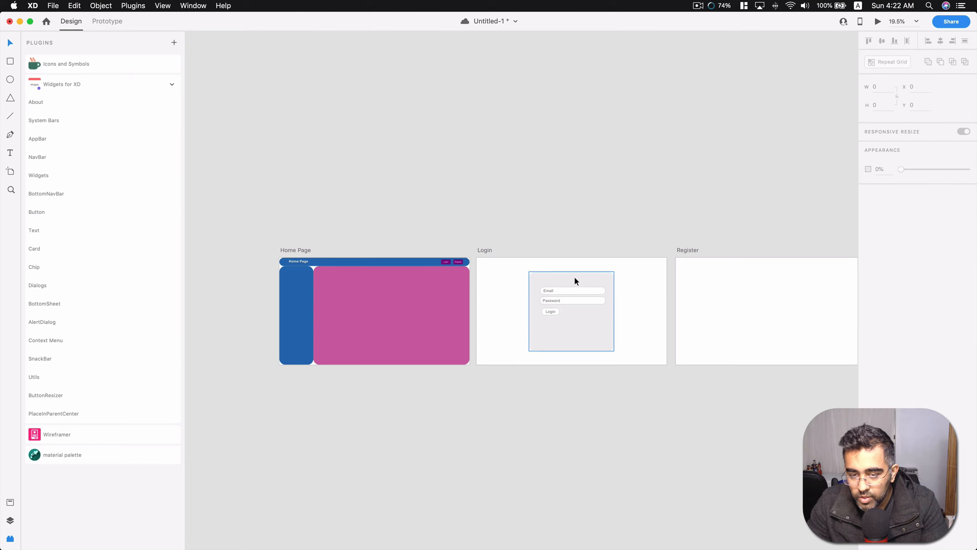
left_click(561, 292)
left_click(559, 301)
left_click(551, 310)
left_click(555, 322)
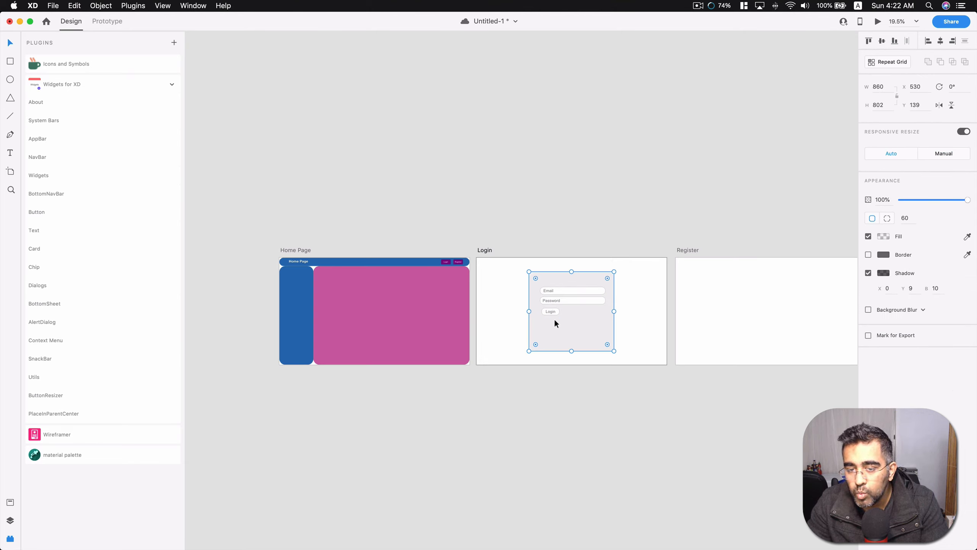
left_click(569, 196)
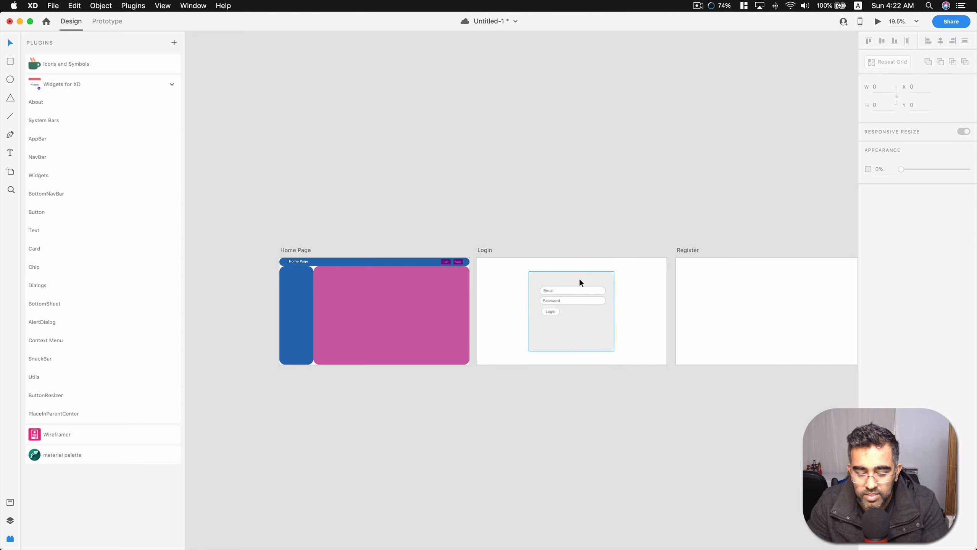
Copy all layers of the Login artboard, including the card, fields and button, and paste them into the Register artboard.
left_click(10, 520)
double_click(32, 93)
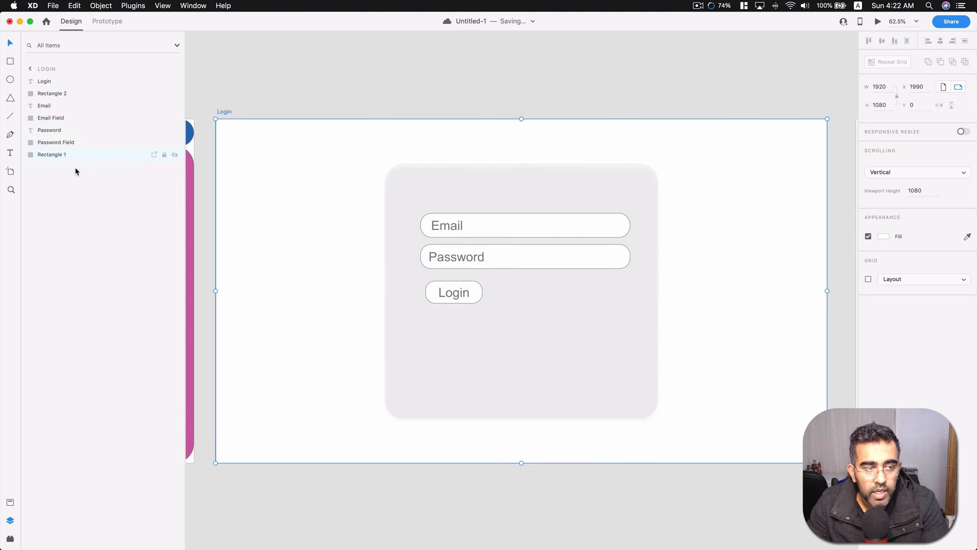
left_click_drag(75, 168, 49, 83)
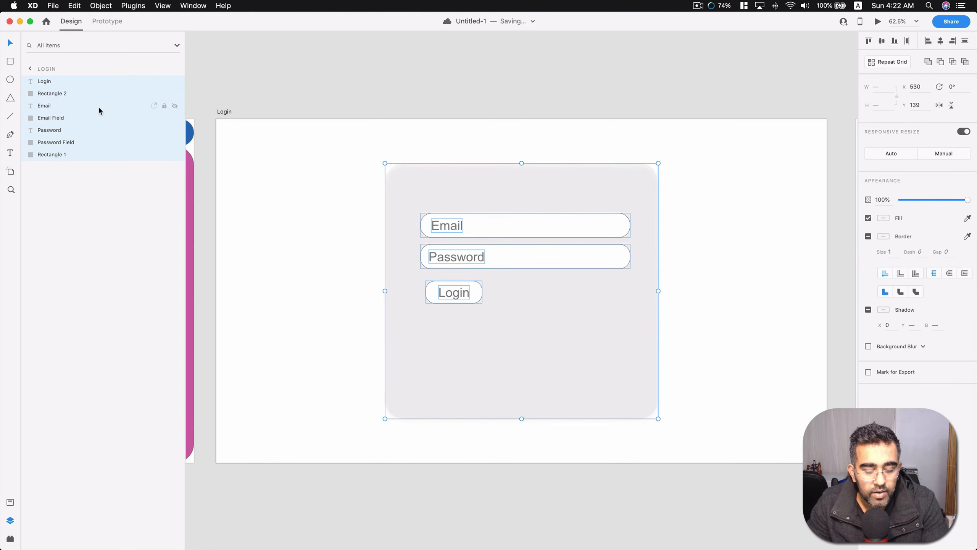
scroll(691, 194, "right", 10)
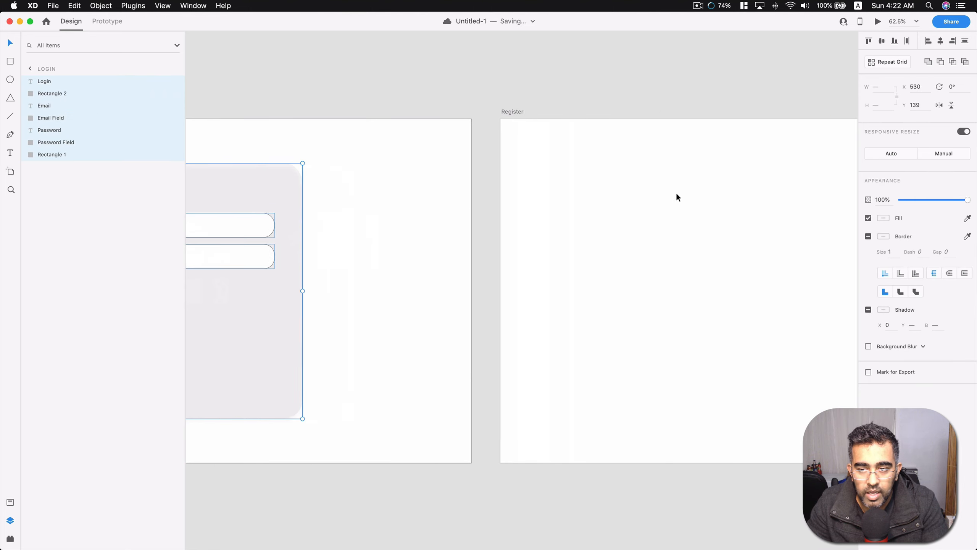
left_click(624, 203)
key("super+v")
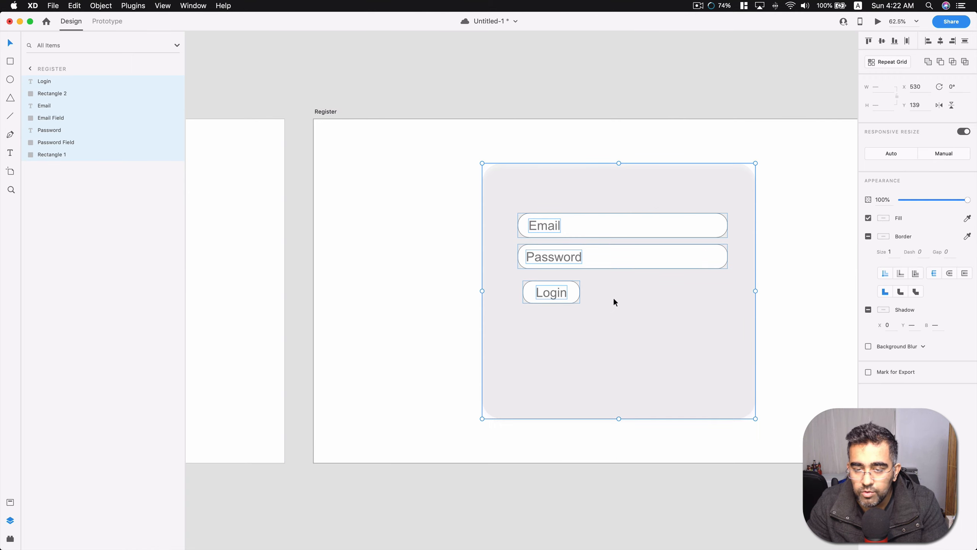
Group all layers of the Login artboard, including the card, Email and Password fields and Login button, into a single group.
left_click(572, 80)
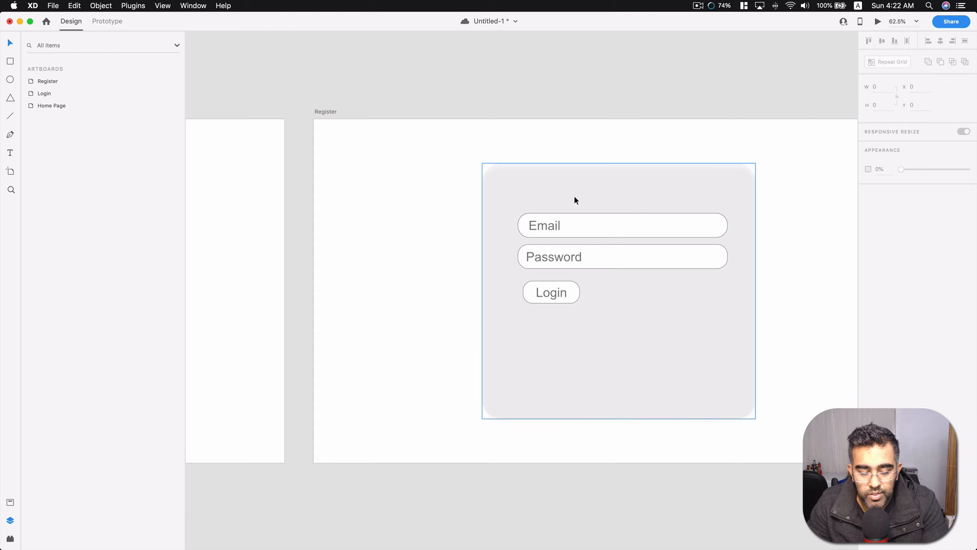
scroll(500, 202, "right", 5)
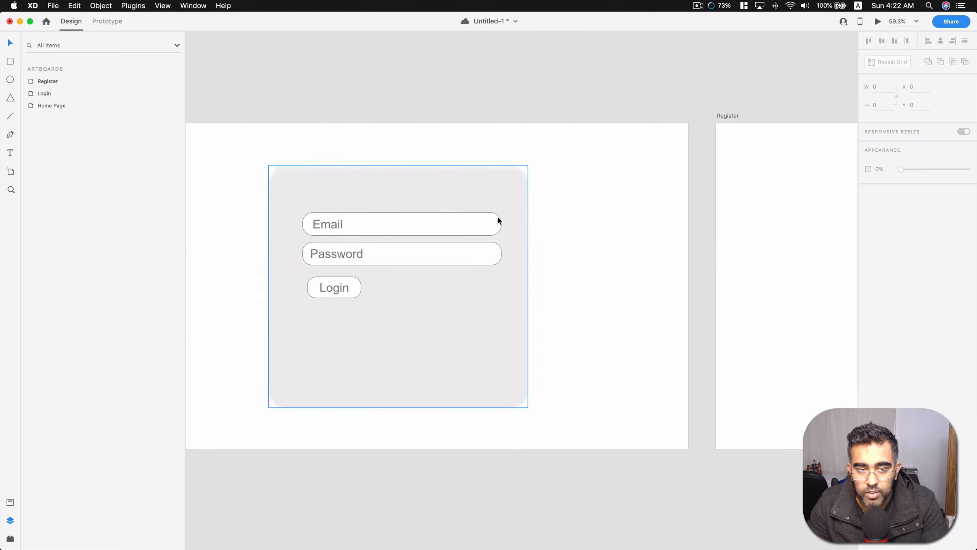
left_click(31, 95)
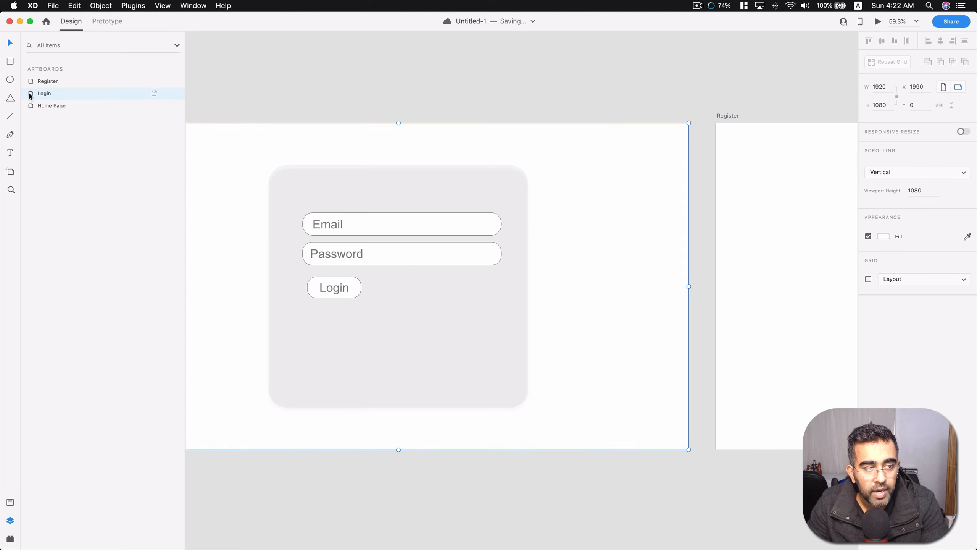
double_click(31, 94)
left_click(40, 81)
left_click(60, 154, "shift")
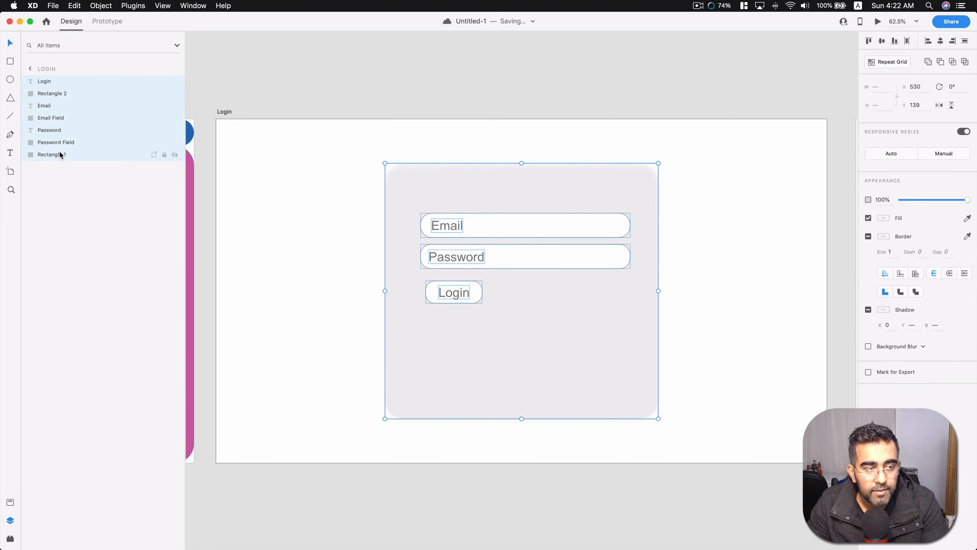
right_click(468, 251)
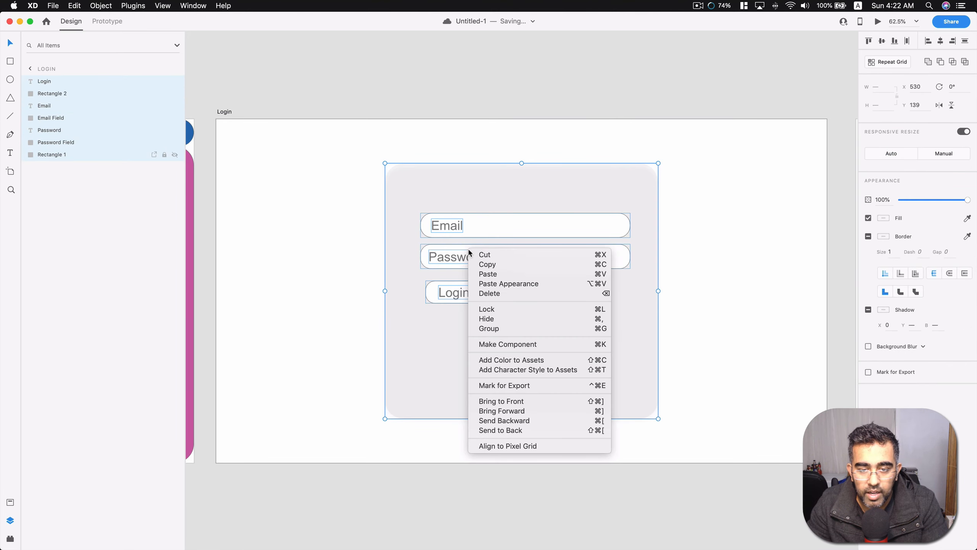
left_click(519, 330)
left_click(481, 69)
left_click(521, 174)
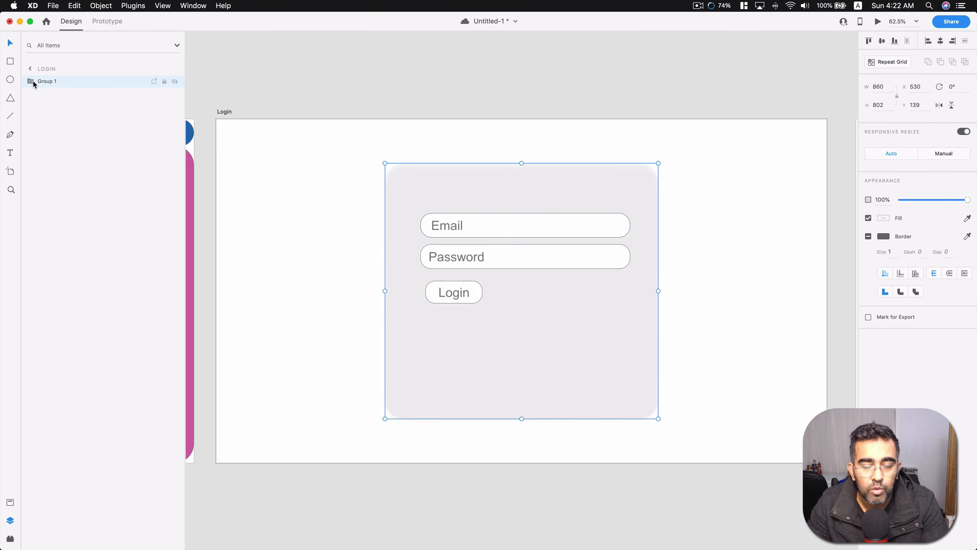
Deselect the Login group and save the document.
left_click(470, 62)
scroll(487, 182, "down", 3)
scroll(487, 188, "down", 1)
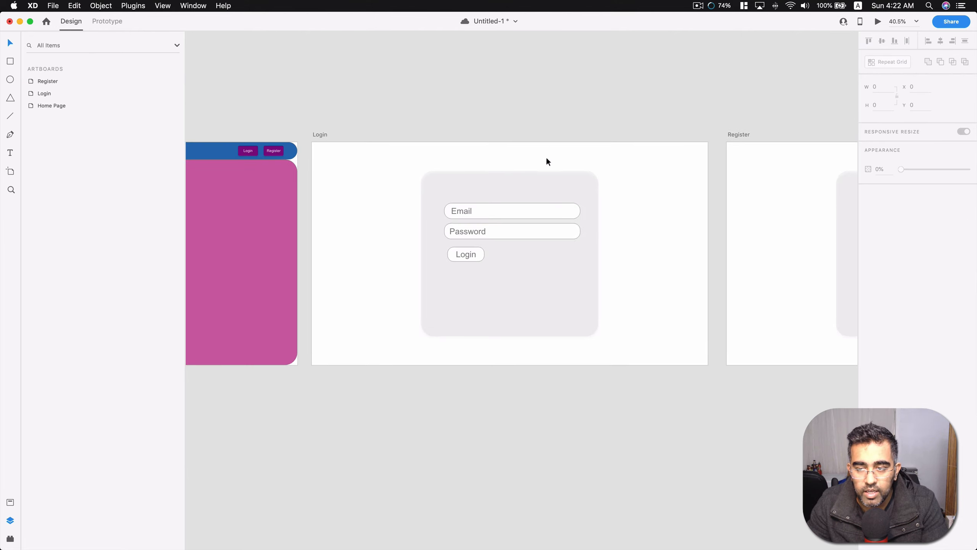
scroll(515, 154, "right", 5)
scroll(484, 156, "right", 1)
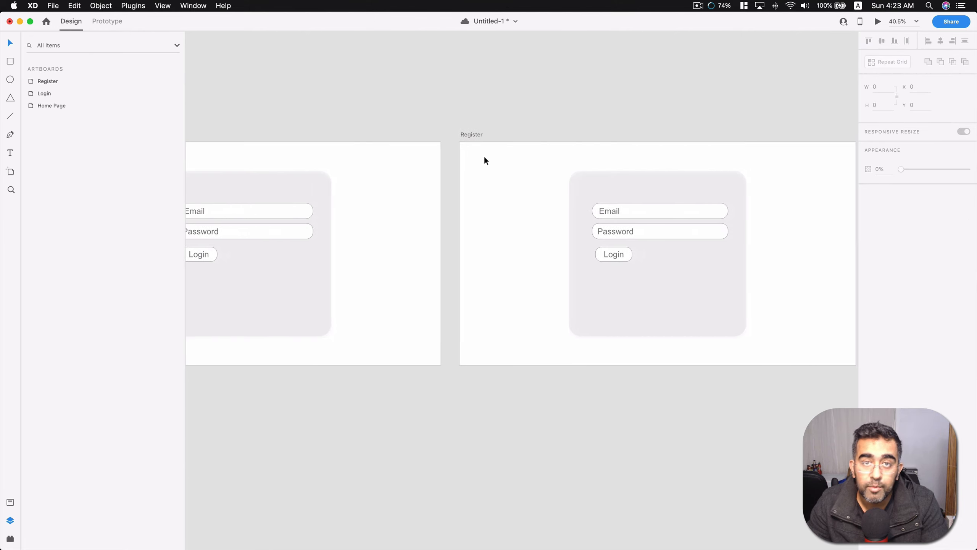
key("super+s")
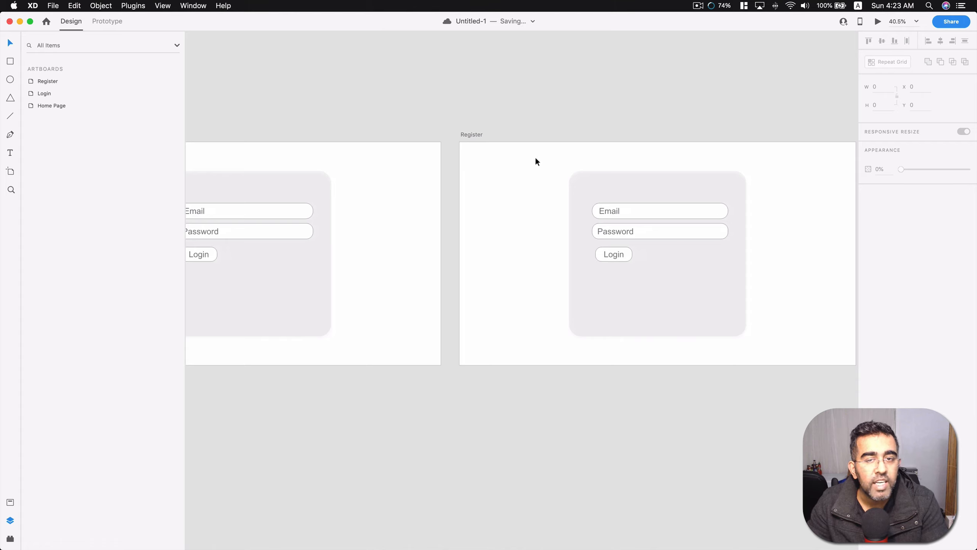
Delete the Password field and its Password text from the Register artboard.
scroll(537, 142, "right", 5)
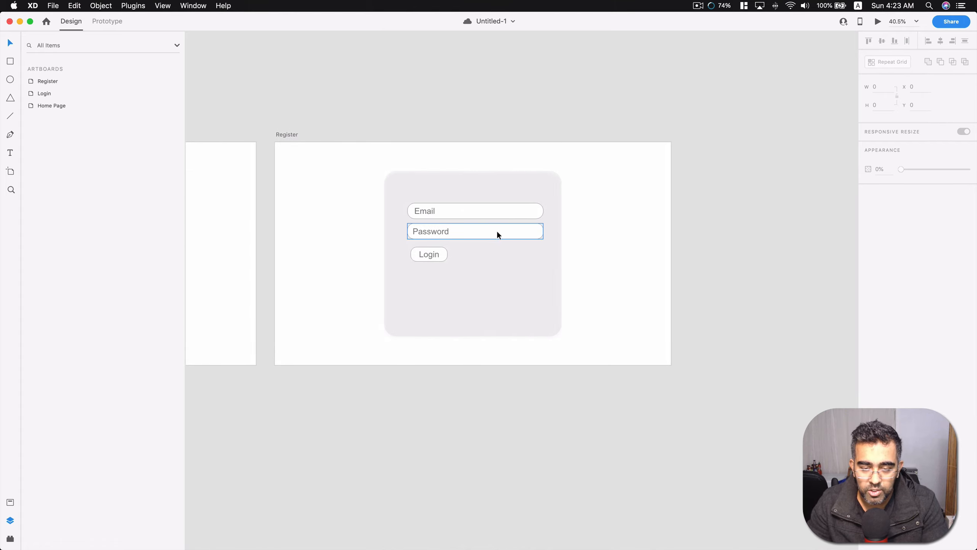
scroll(492, 236, "up", 1)
scroll(492, 240, "up", 1)
left_click(481, 233)
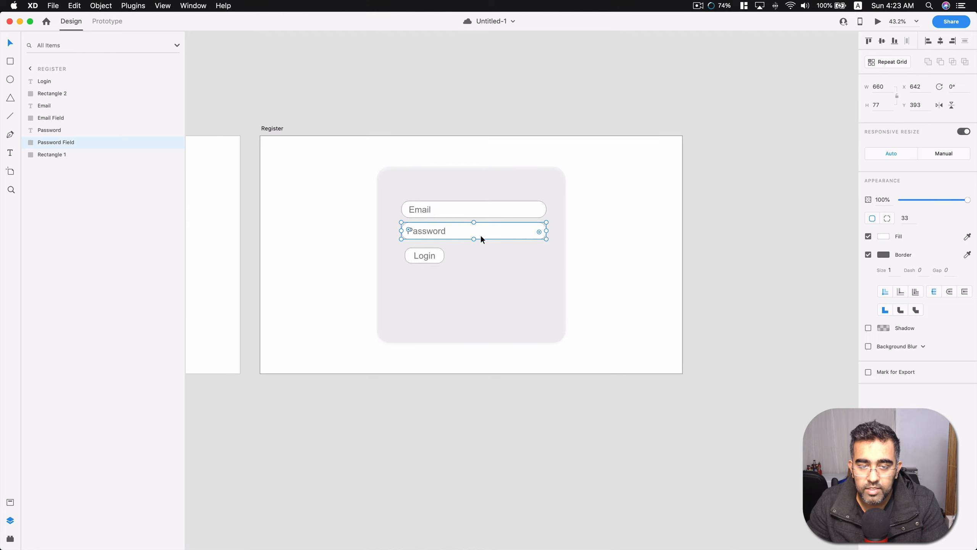
key("Delete")
left_click(428, 231)
key("Delete")
Move the Login button and its text together down to the lower-left part of the Register card.
left_click(438, 255)
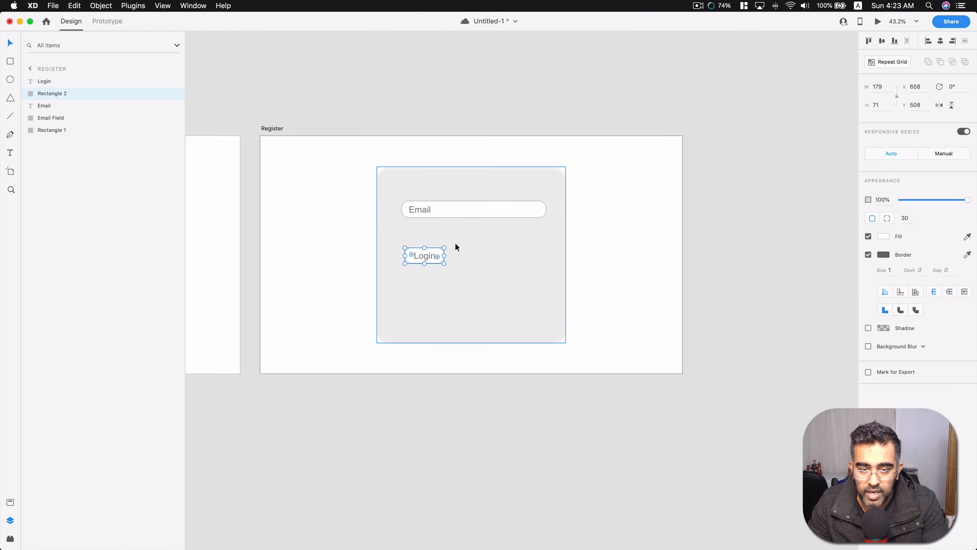
left_click(428, 257, "shift")
left_click_drag(438, 255, 429, 325)
Enlarge the grey Register card to about 983 by 917 and center it horizontally and vertically on the artboard.
left_click(494, 283)
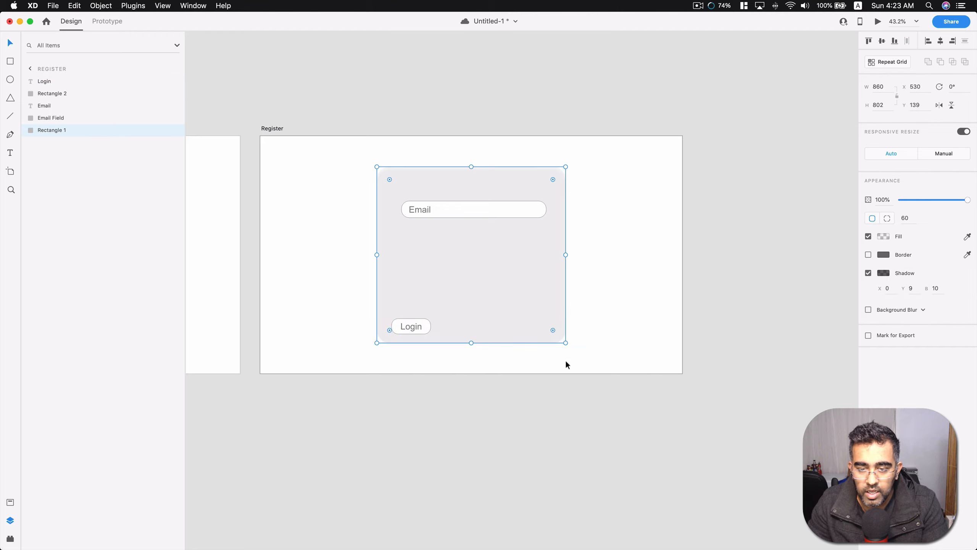
left_click_drag(566, 342, 593, 368)
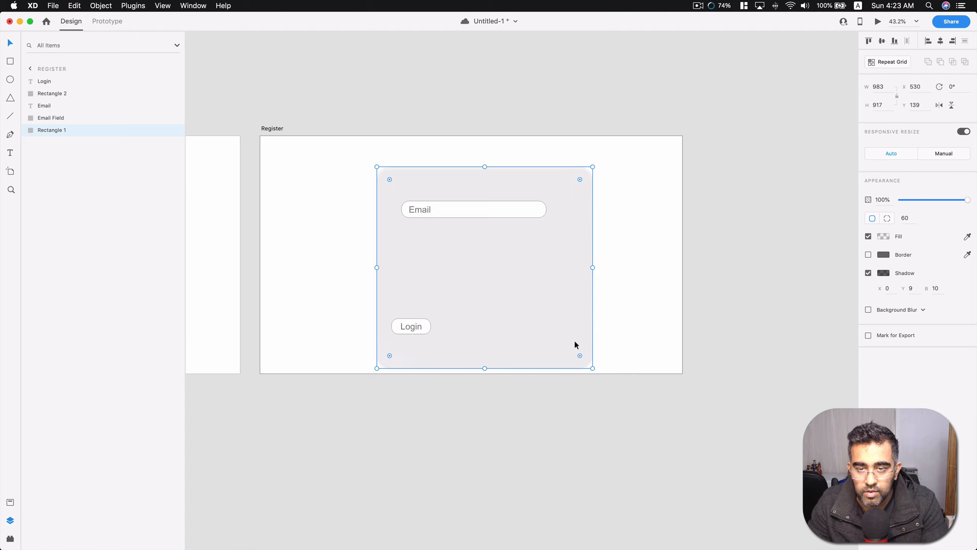
left_click(882, 41)
left_click(942, 42)
left_click(769, 112)
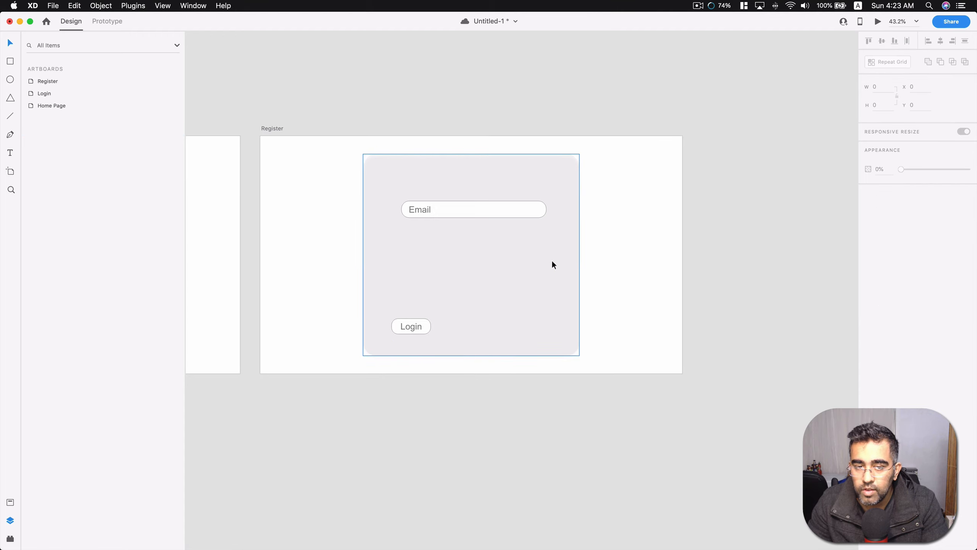
Lock the grey background card on the Register artboard and try to move it to test the lock.
left_click(528, 255)
left_click(501, 207)
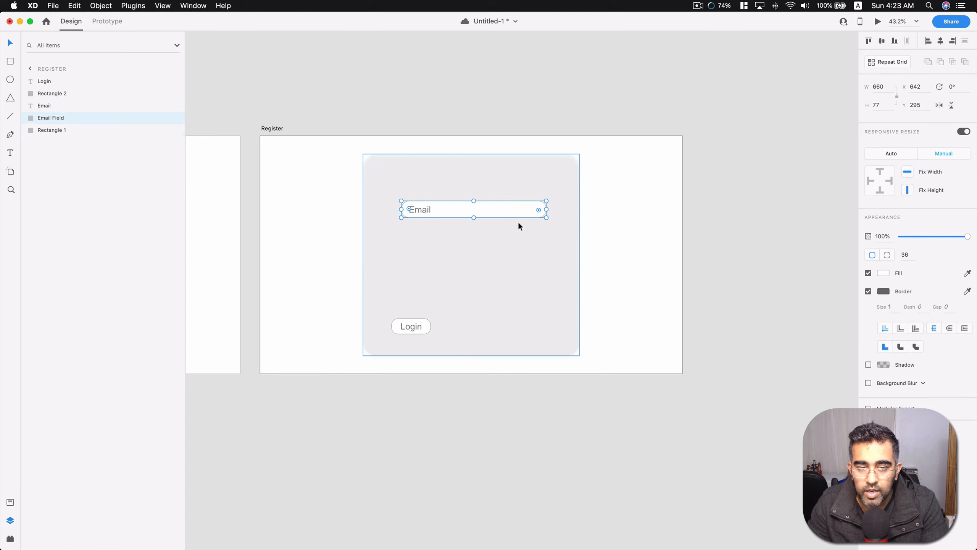
left_click(544, 242)
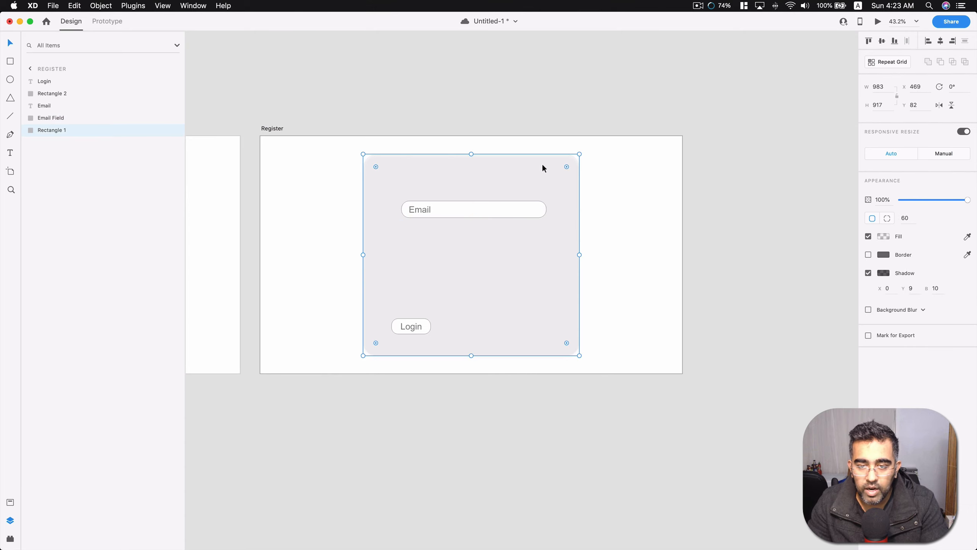
right_click(553, 176)
left_click(585, 239)
left_click(714, 145)
left_click(514, 182)
left_click_drag(530, 180, 593, 202)
left_click(461, 171)
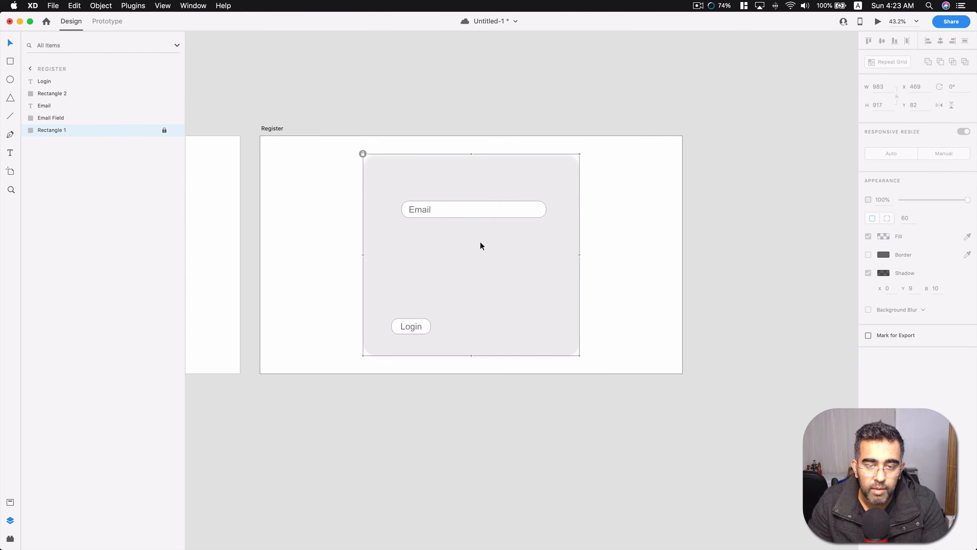
Move the Email field and its text together to the top of the Register card, aligned with the Login button's left edge.
left_click_drag(480, 245, 399, 192)
left_click_drag(459, 216, 452, 178)
left_click(421, 246)
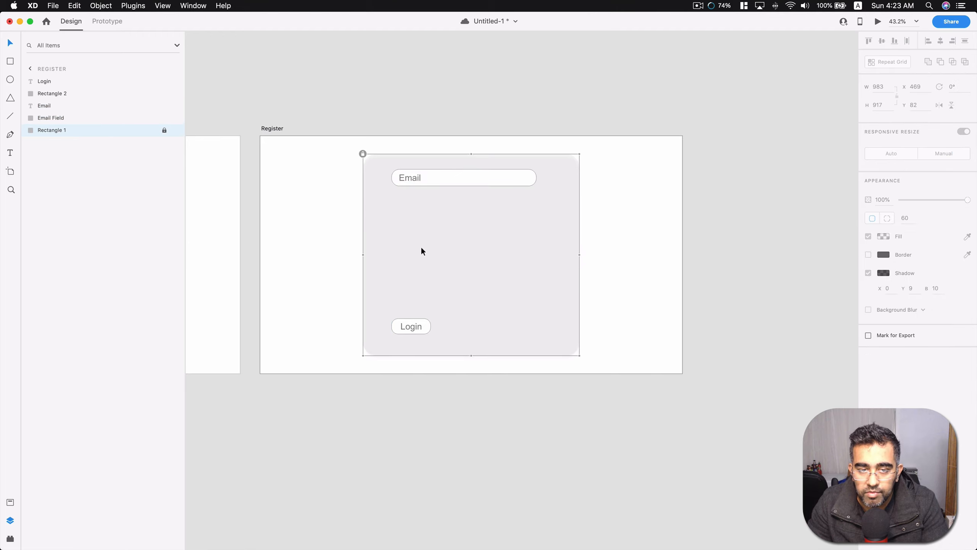
Turn the Email field and its text into a Repeat Grid and extend it downward to seven stacked fields above the Login button.
left_click(466, 177)
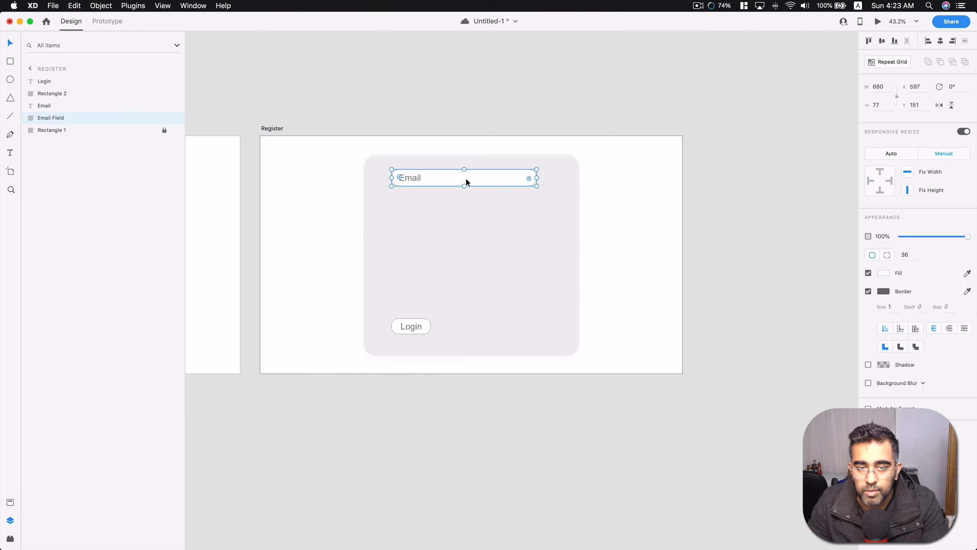
left_click(419, 180, "shift")
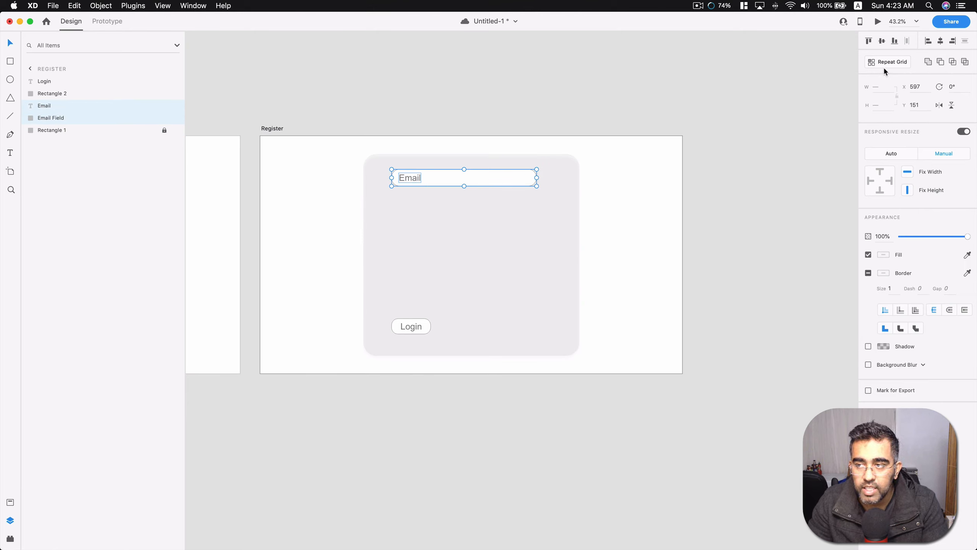
key("super+s")
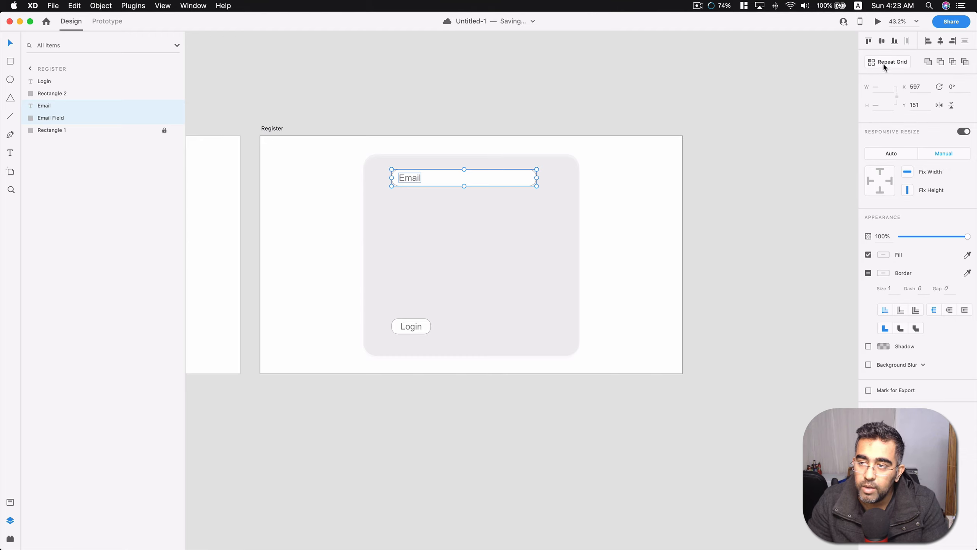
left_click(885, 63)
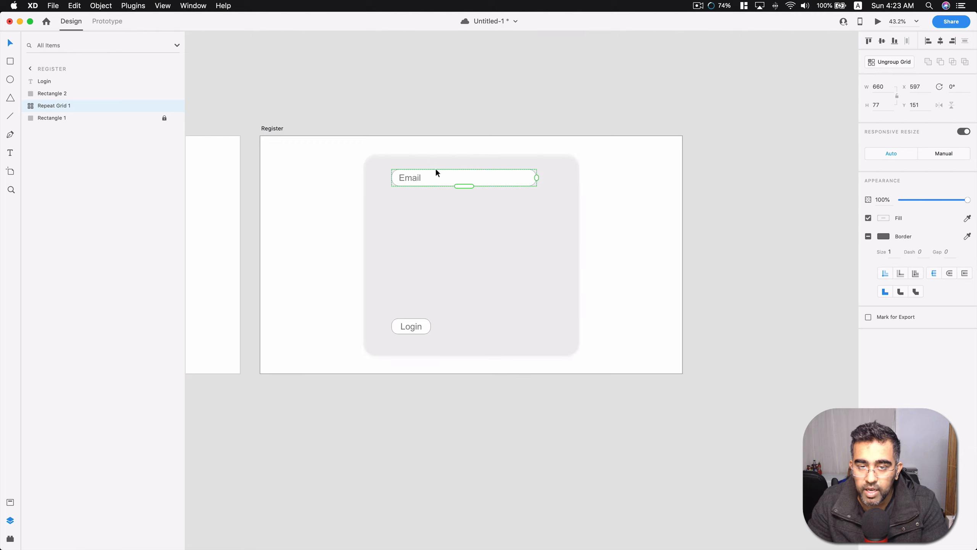
left_click_drag(465, 187, 476, 316)
left_click(708, 204)
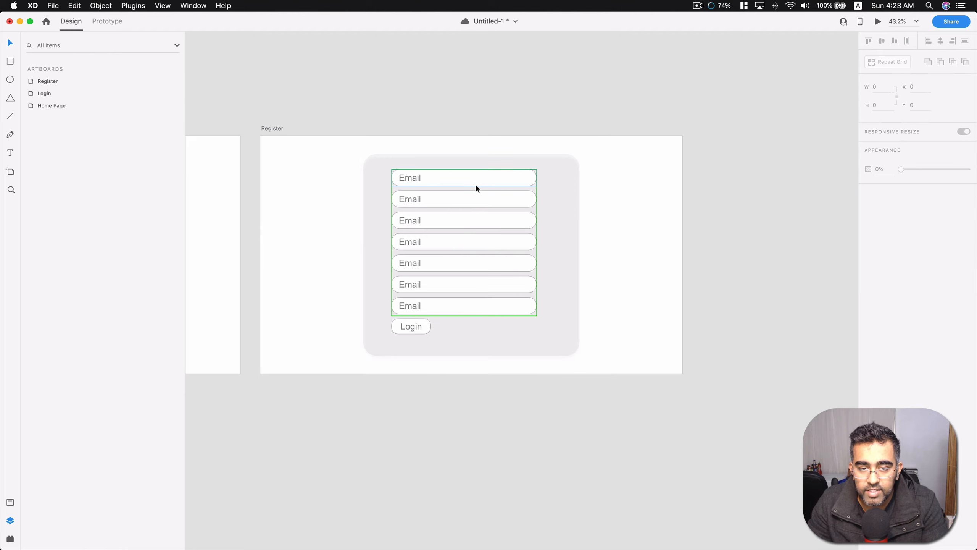
Change the placeholder texts of the first and second fields in the Repeat Grid to Name and Company.
double_click(415, 197)
double_click(420, 178)
left_click(418, 179)
double_click(418, 179)
type("Name")
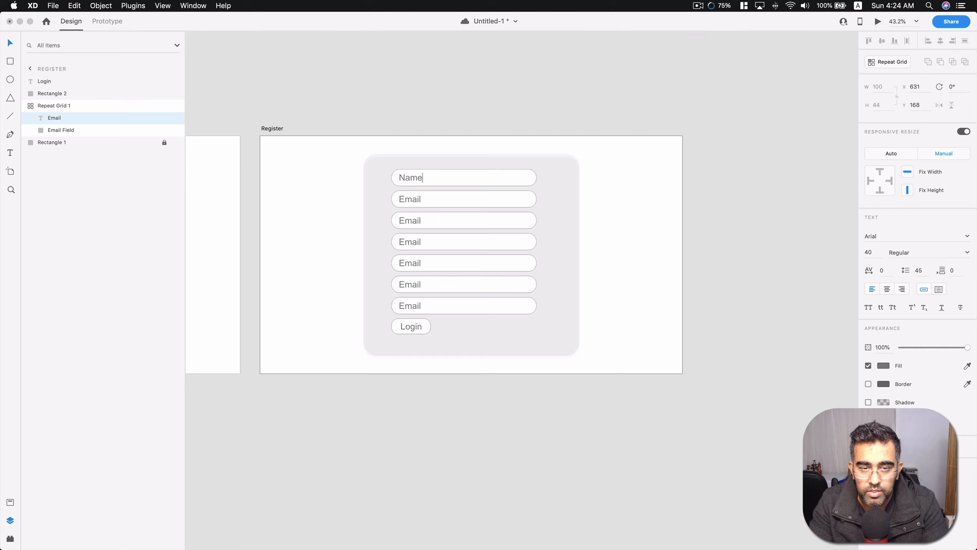
double_click(417, 199)
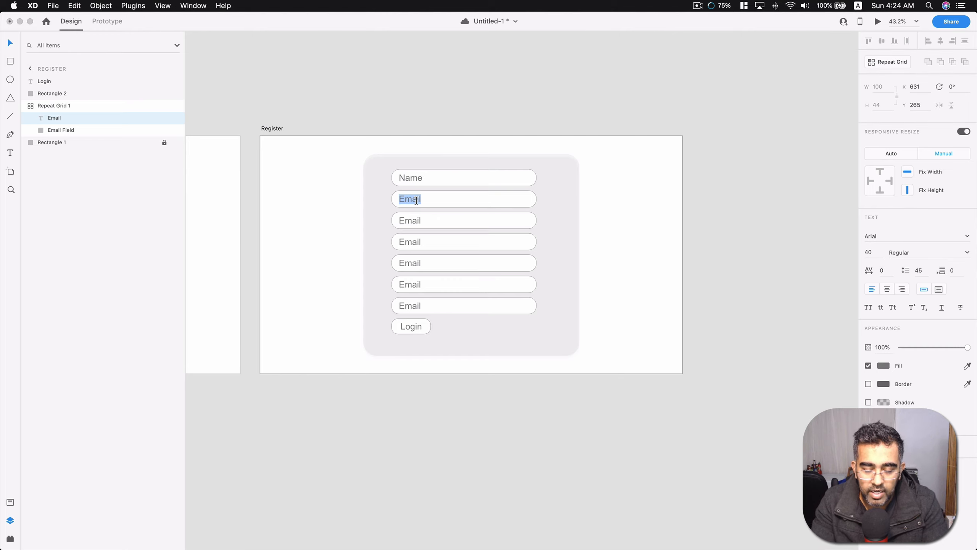
type("Company")
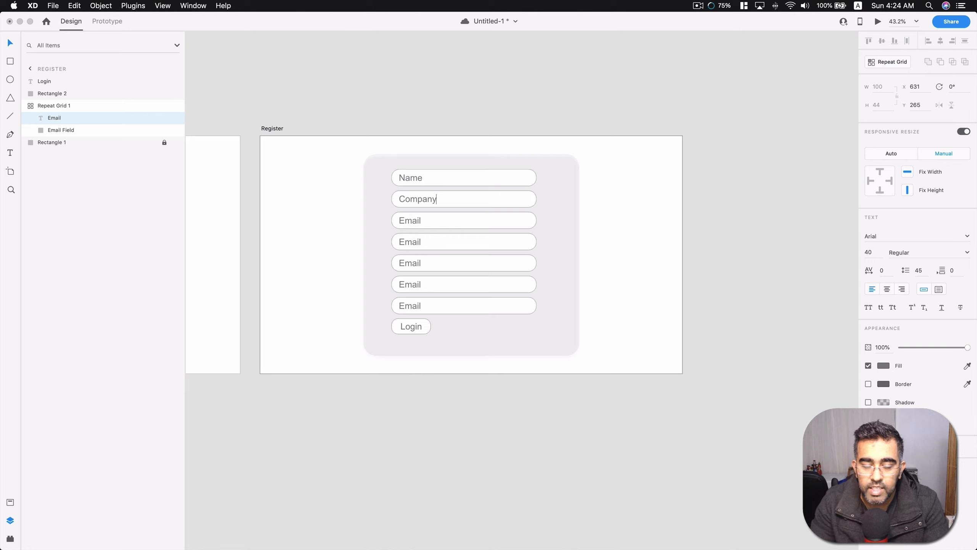
Set the placeholder texts of the third, fourth and fifth fields to Email, Password and Confirm Password.
double_click(406, 219)
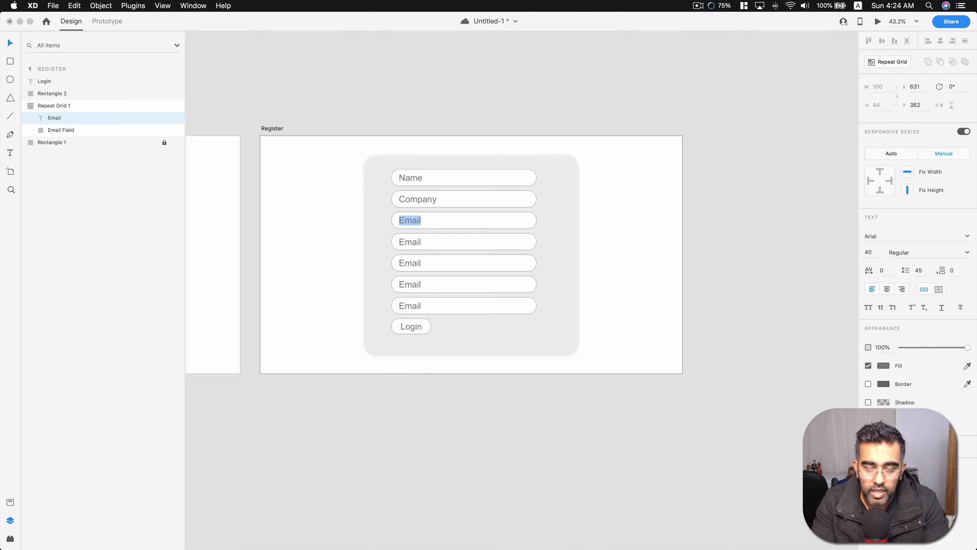
type("EMail")
key("BackSpace")
type("mail")
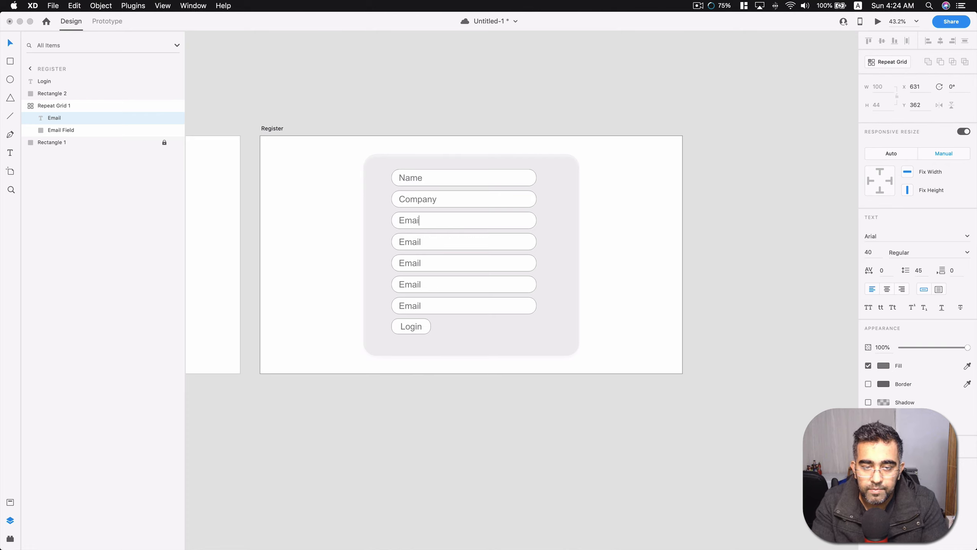
double_click(401, 241)
type("Password")
double_click(410, 264)
type("Confirm Password")
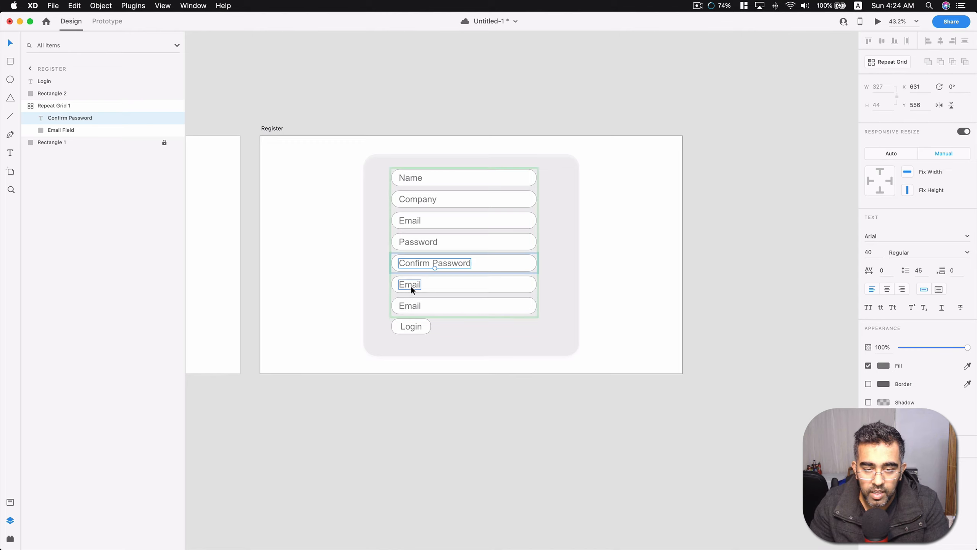
Change the placeholder texts of the last two fields to Company Size and Type.
double_click(411, 287)
type("Company Size")
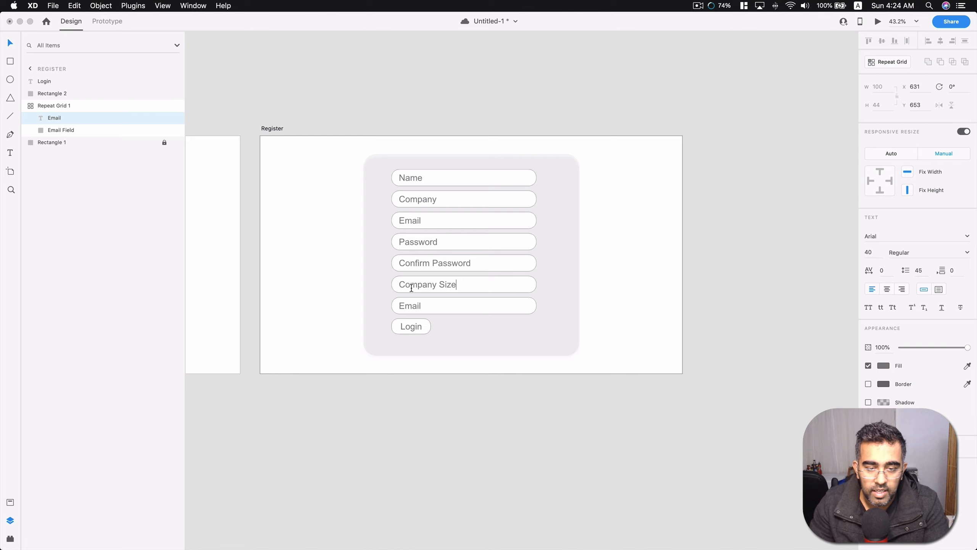
double_click(408, 305)
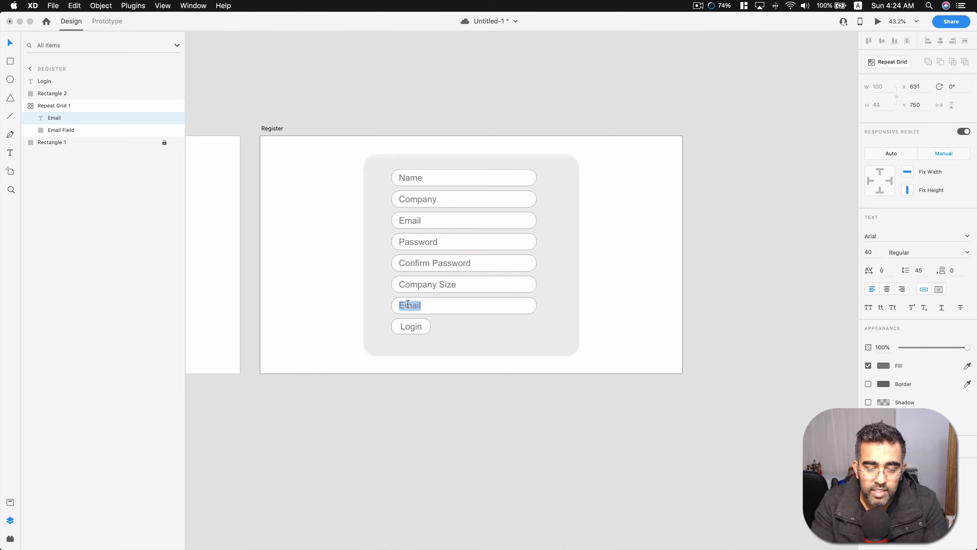
type("Type")
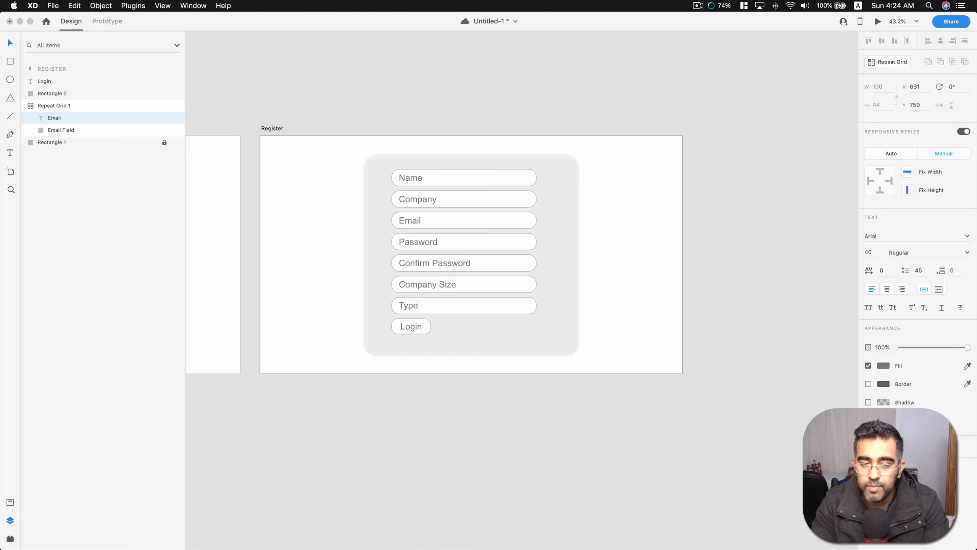
key("Escape")
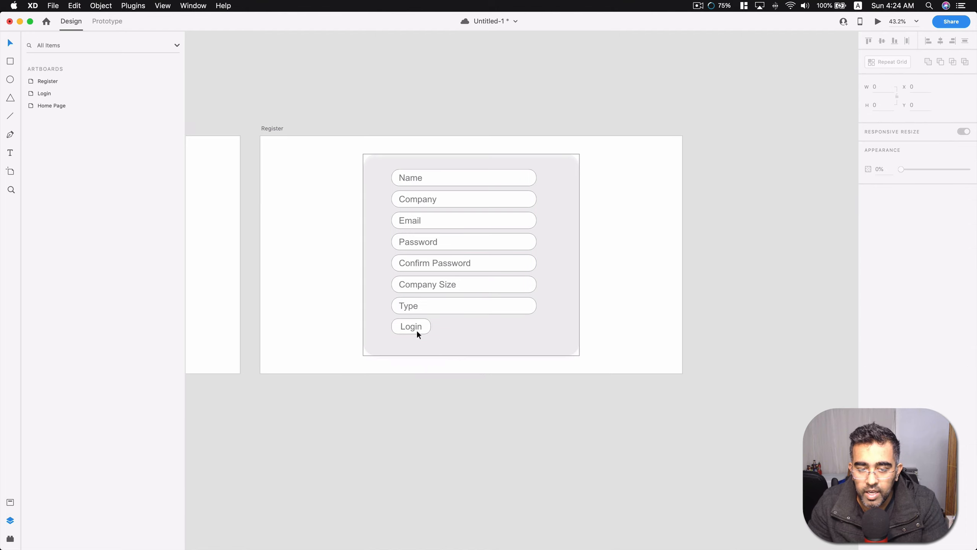
Change the Register form's button label from Login to Sign up and widen its rectangle to about 226.
double_click(403, 326)
type("S")
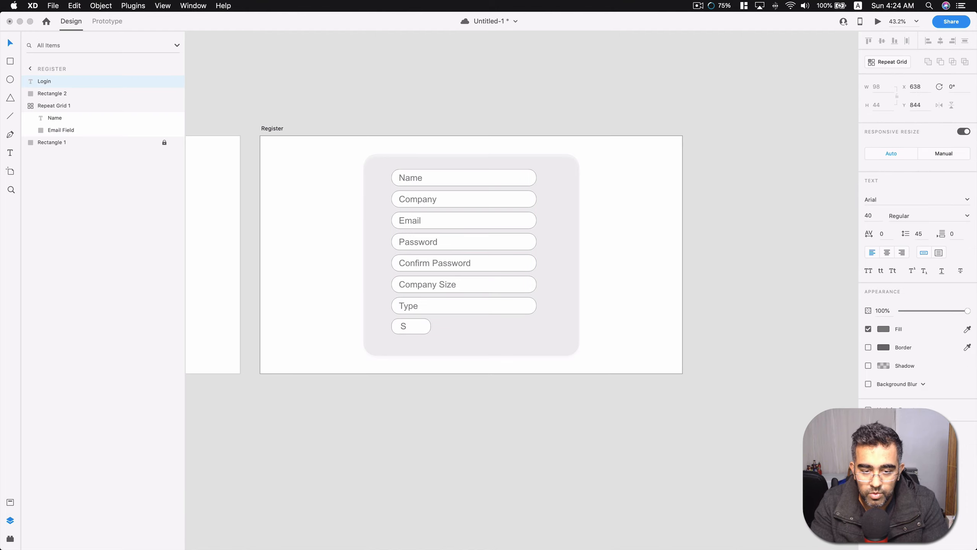
type("ign up")
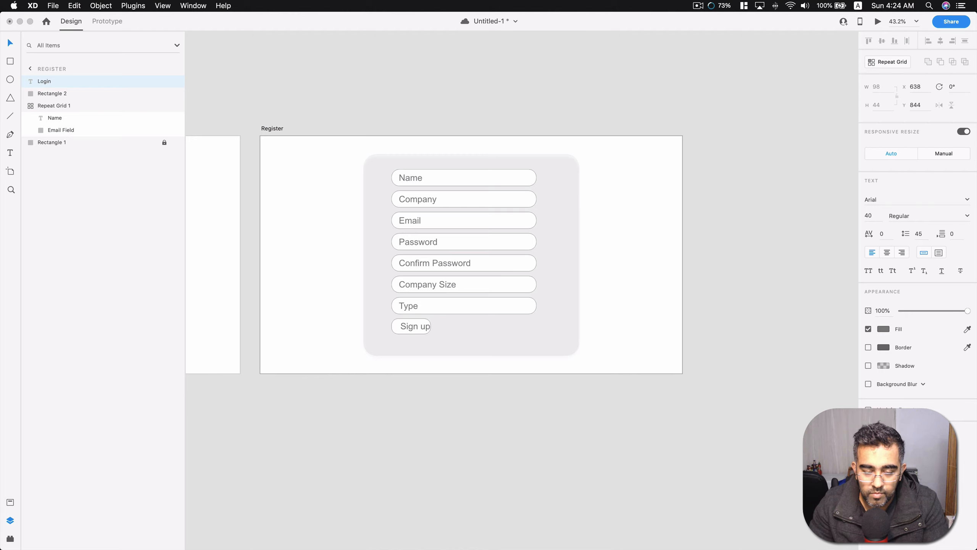
key("Escape")
left_click(395, 332)
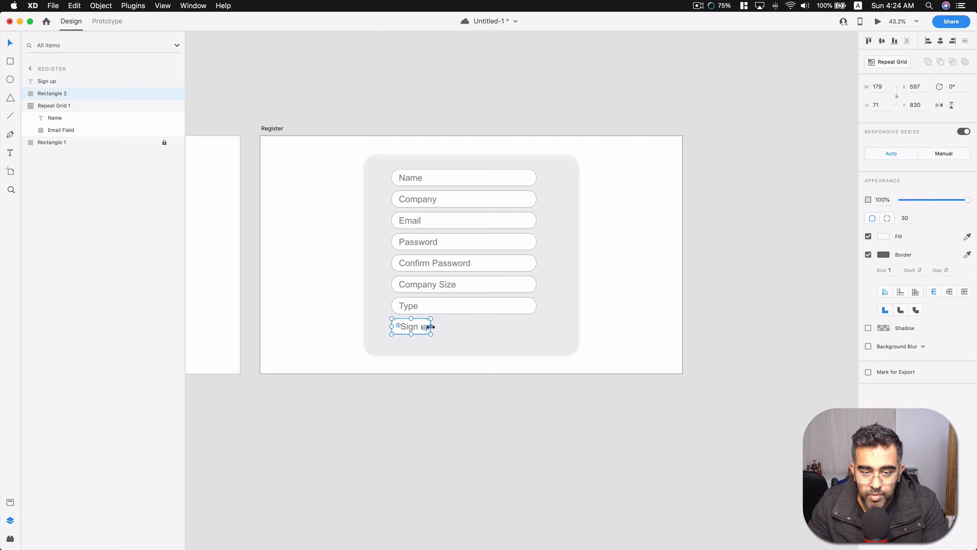
left_click_drag(432, 326, 442, 328)
left_click(439, 384)
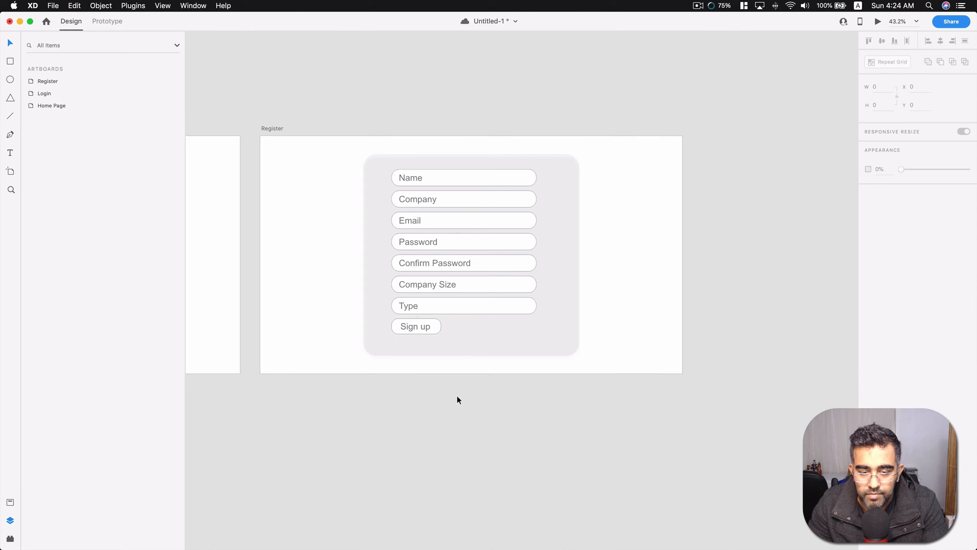
left_click(438, 369)
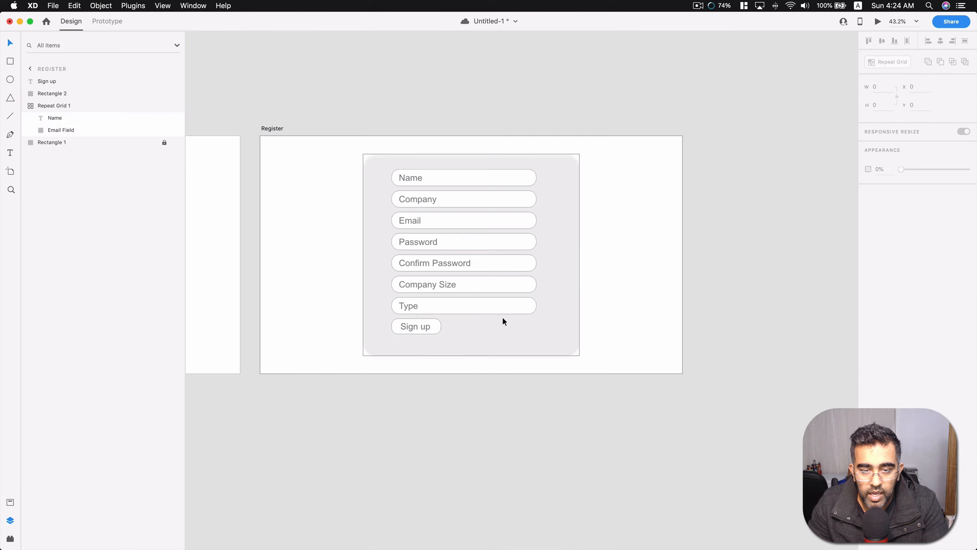
Duplicate the Sign up button toward the form's lower-right corner and change the copy's text to Already have Account ?
scroll(446, 327, "left", 2)
left_click_drag(468, 335, 566, 343)
double_click(554, 340)
type("Alrea")
type("dy have ")
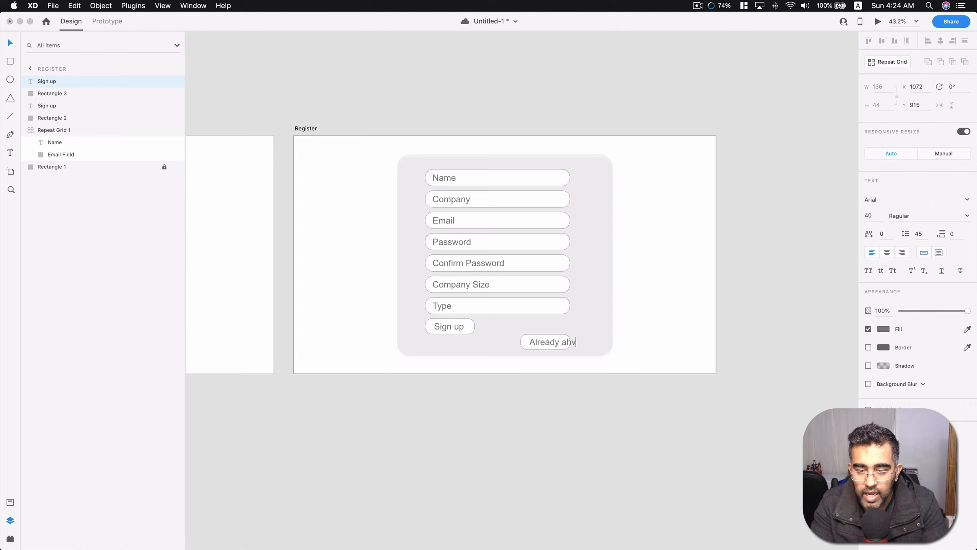
type("Accou")
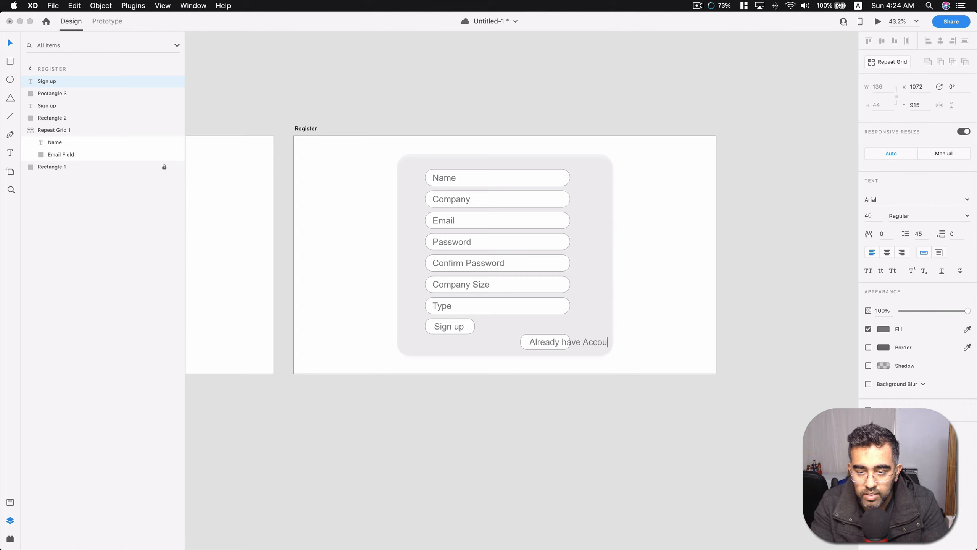
type("nt")
key("BackSpace")
type("nt")
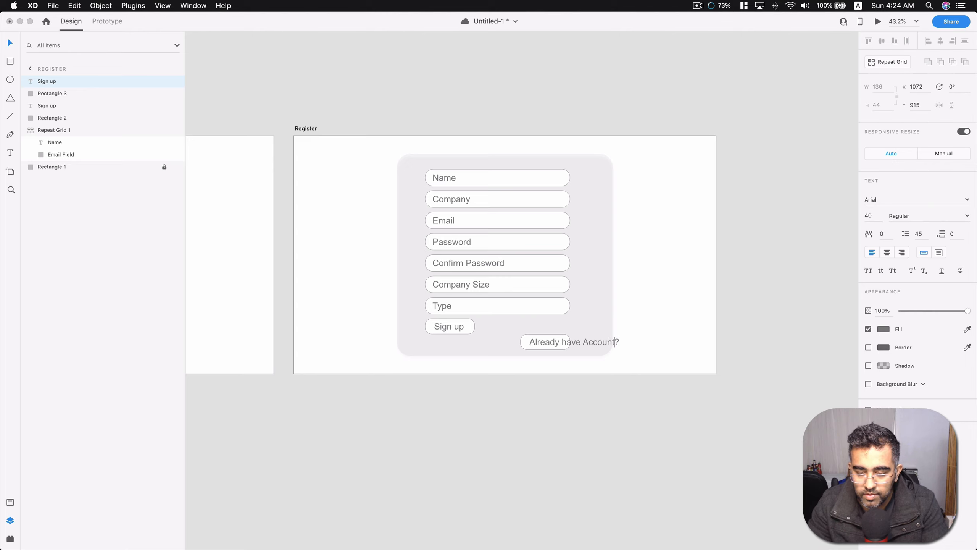
key("Escape")
Shift the Already have Account ? text inside the form and delete the copied button rectangle behind it.
left_click_drag(579, 342, 554, 341)
left_click(557, 335)
key("Delete")
Set the Already have Account ? text to size 22 and move it near the form's lower-right corner, at about X 1061, Y 923.
left_click(551, 341)
left_click(869, 216)
type("22")
key("Return")
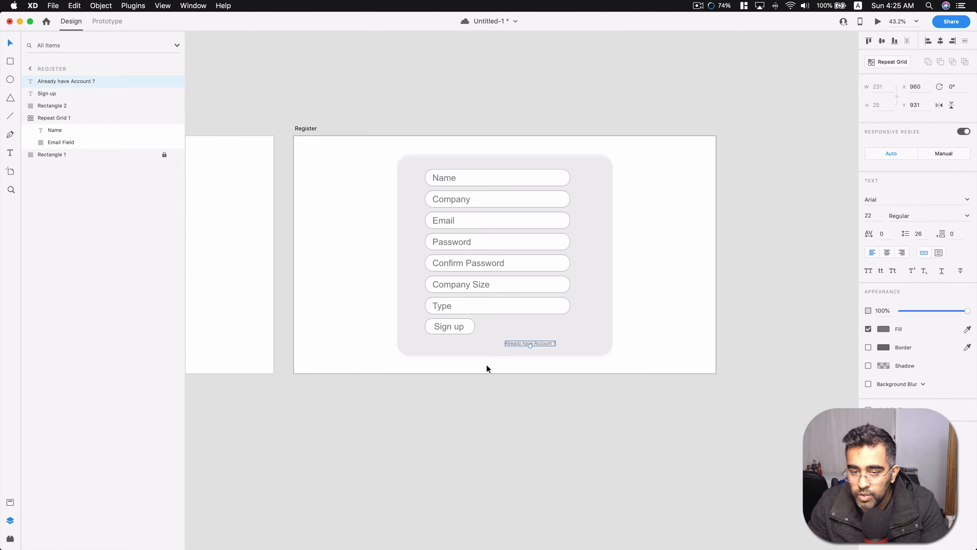
left_click_drag(544, 339, 566, 337)
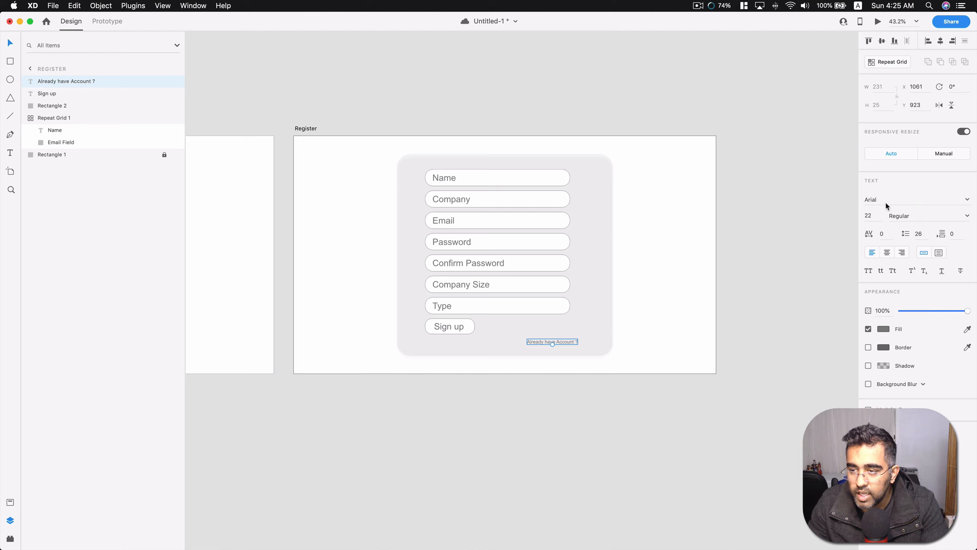
Recolor the Already have Account ? text with the blue fill #243CC6.
left_click(885, 330)
left_click_drag(850, 320, 827, 290)
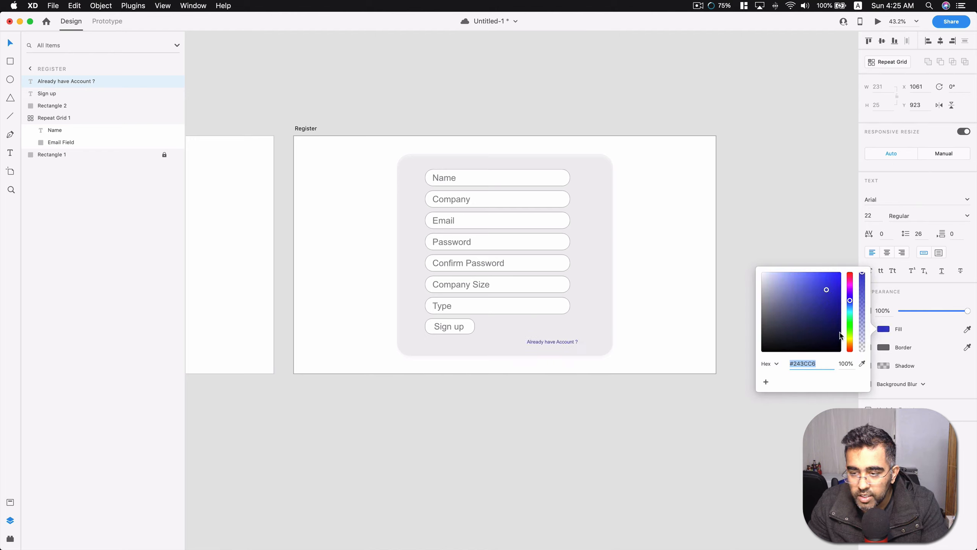
left_click(662, 437)
scroll(554, 397, "left", 10)
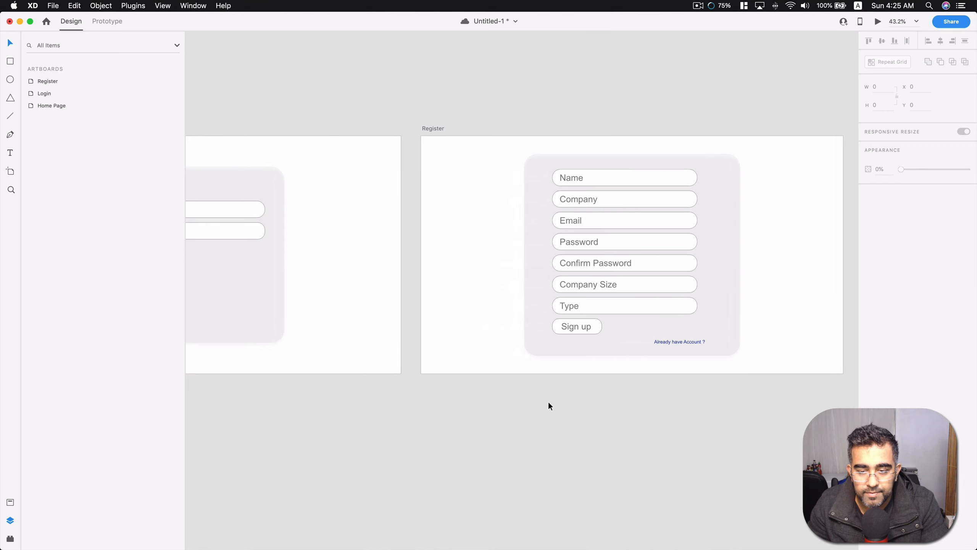
left_click_drag(804, 339, 747, 318)
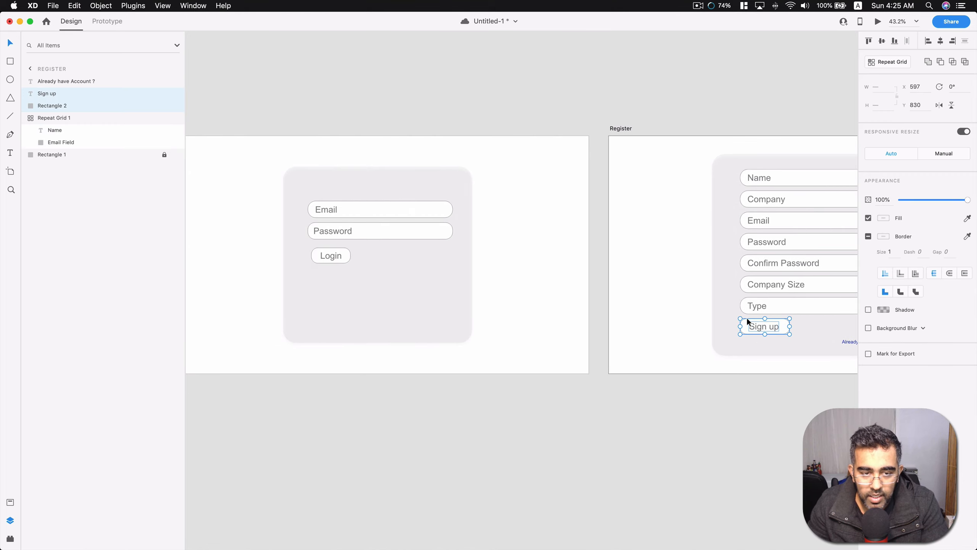
key("super+d")
left_click(426, 325)
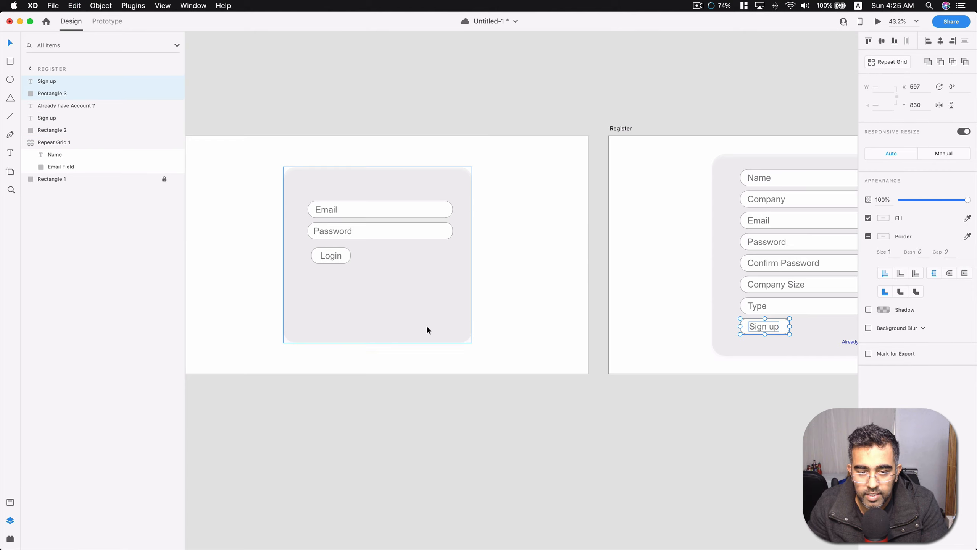
key("super+z")
left_click(785, 329)
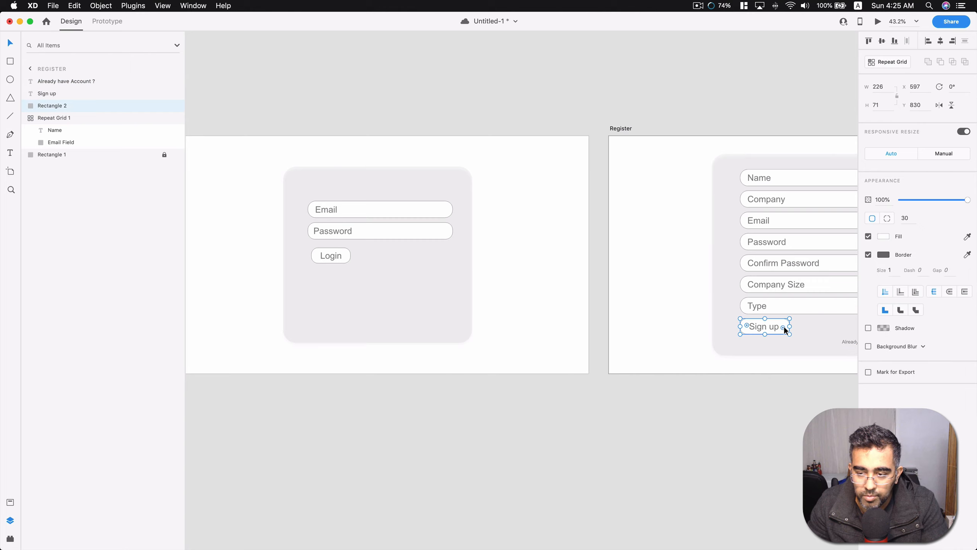
left_click(768, 327)
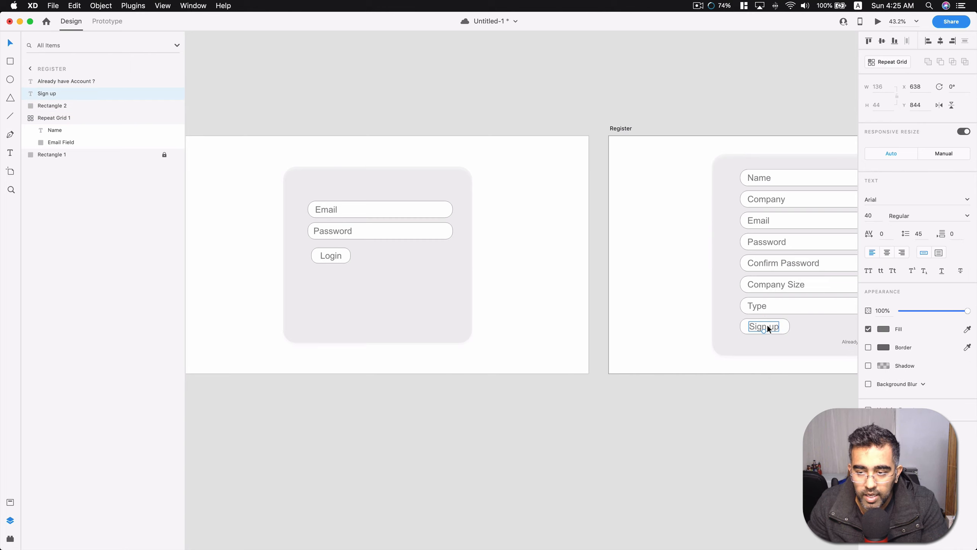
left_click(781, 342)
left_click(352, 276)
left_click_drag(345, 264, 339, 275)
key("super+z")
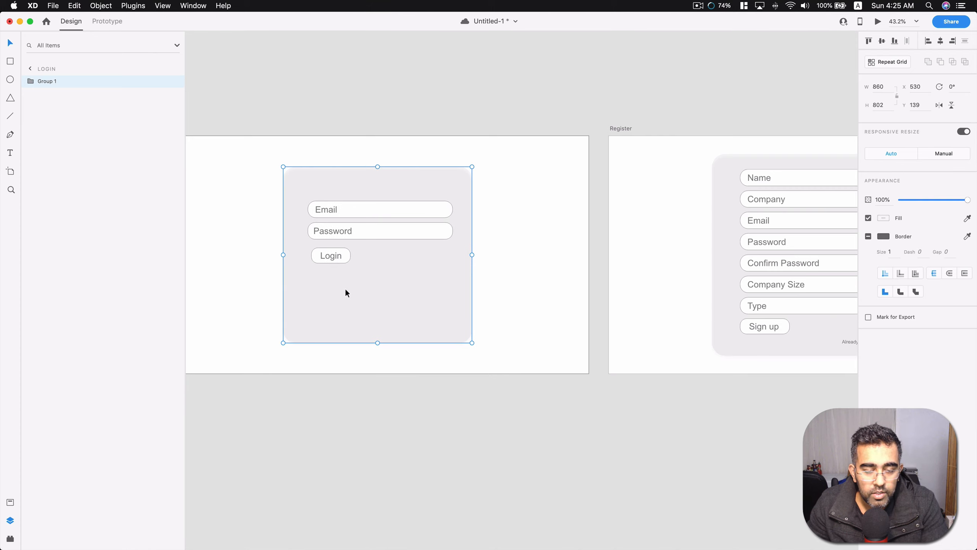
Ungroup the form on the Login artboard and lock all of its elements.
right_click(346, 287)
left_click(385, 376)
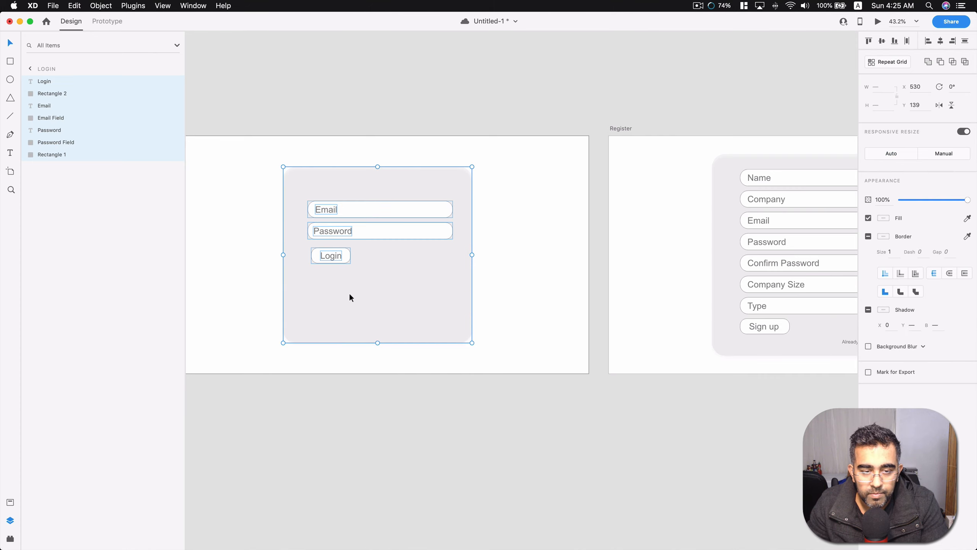
right_click(320, 292)
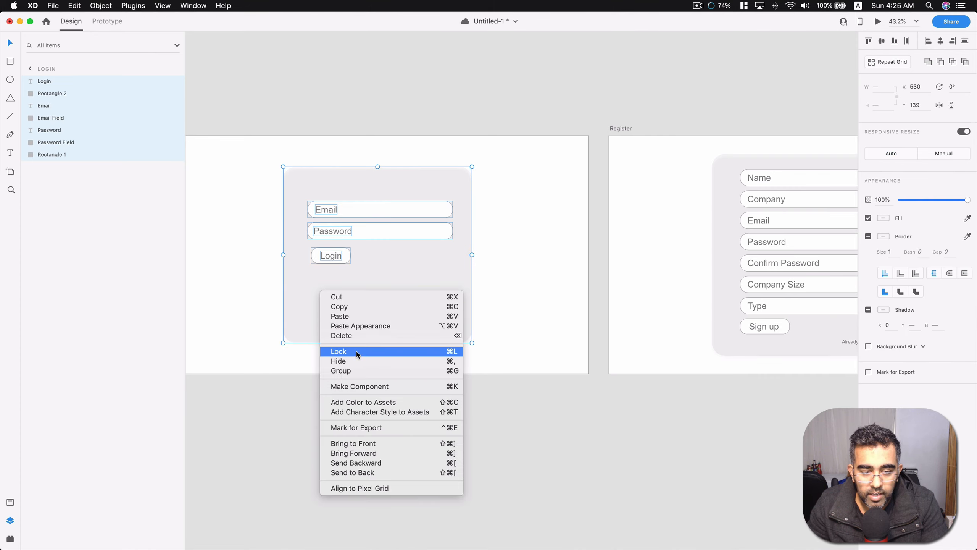
left_click(256, 297)
key("super+l")
Unlock the Login form's fields, texts and button, keeping only the background rectangle locked.
left_click_drag(370, 279, 322, 193)
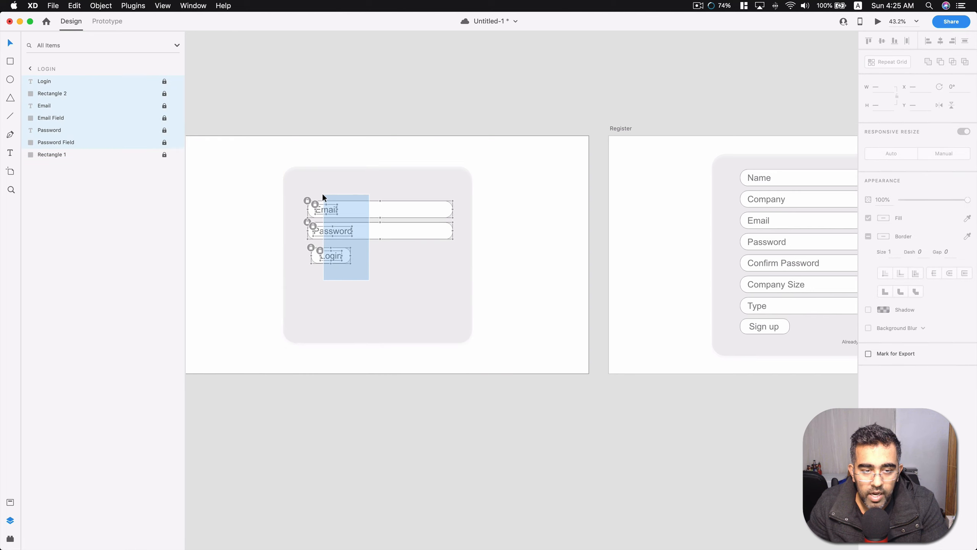
right_click(330, 209)
left_click(364, 228)
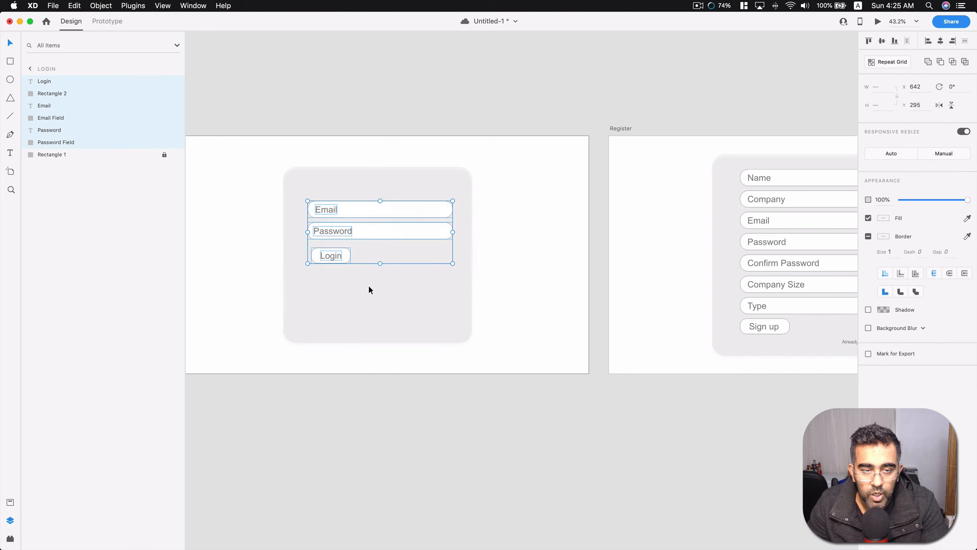
left_click(368, 284)
Duplicate the Login button into the form's lower-right corner and change the copy's label to Register.
left_click_drag(348, 276, 430, 323)
key("super+d")
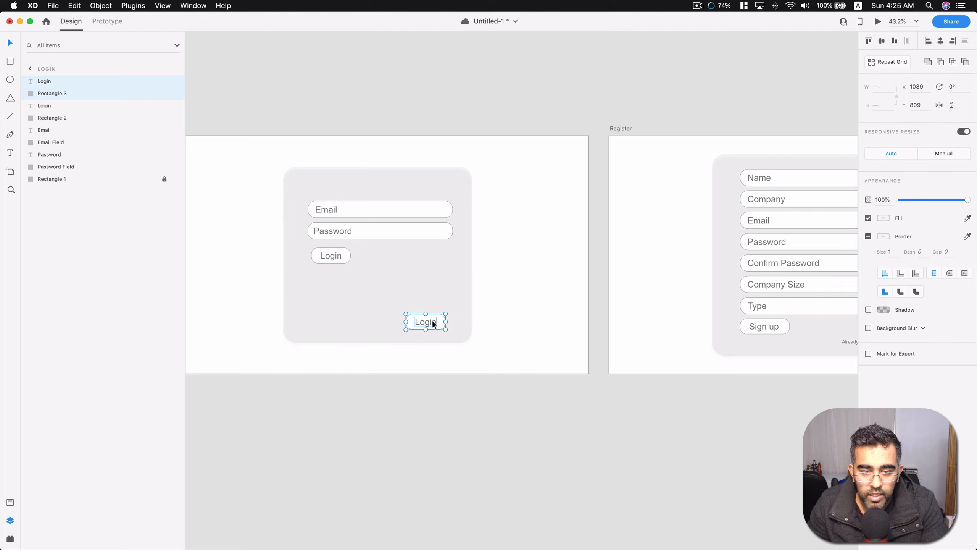
double_click(433, 321)
type("Register")
left_click(466, 297)
Align the Register label and its rectangle on their horizontal centers and widen the rectangle to about 236.
left_click(409, 325, "shift")
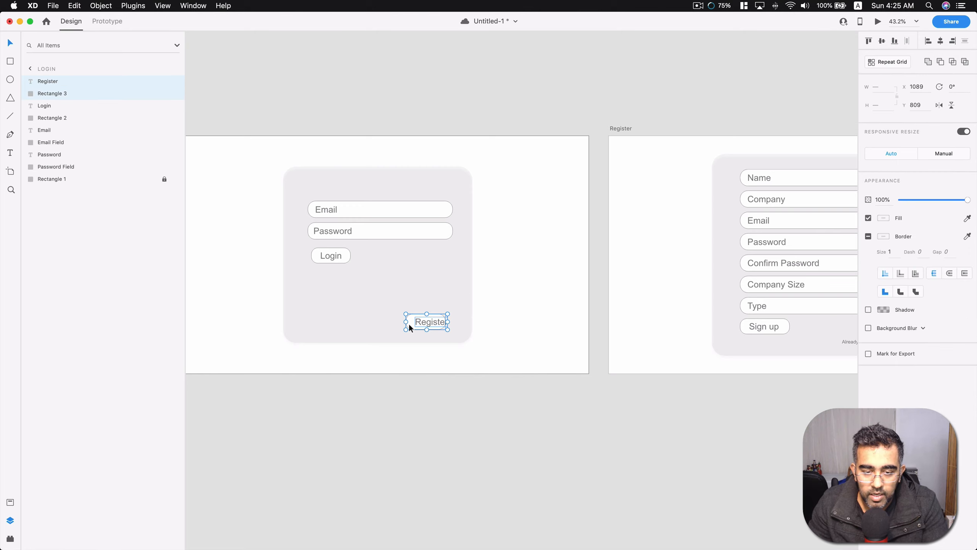
left_click(940, 41)
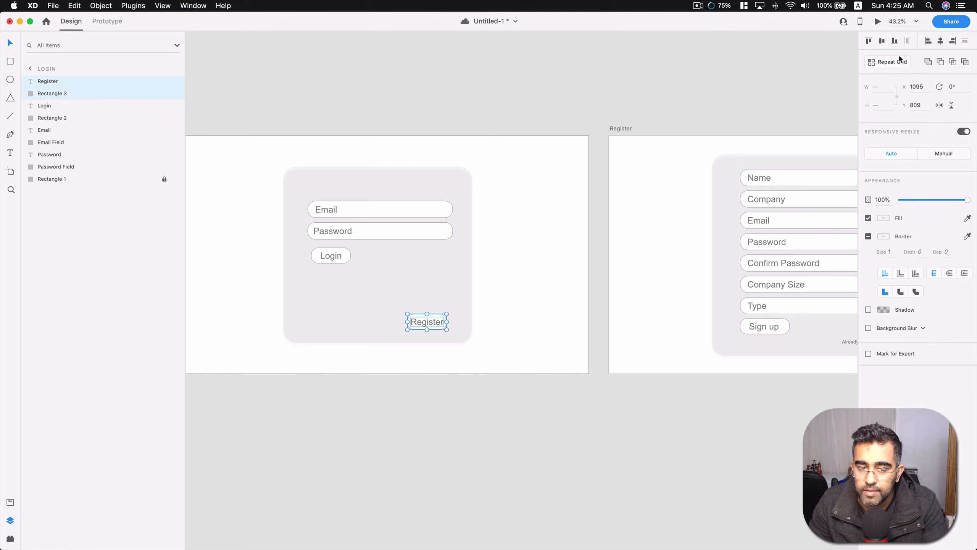
left_click(407, 321)
left_click_drag(407, 321, 395, 322)
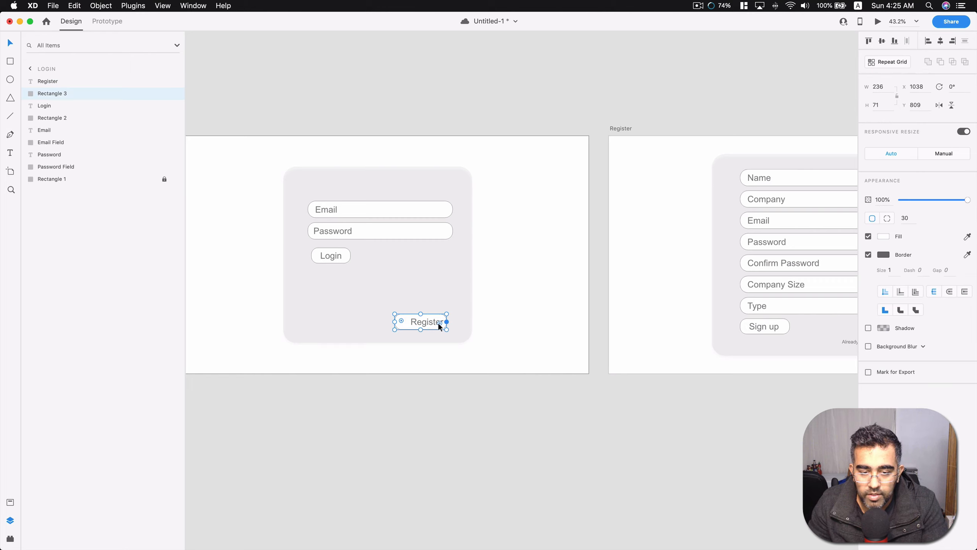
Try to center the Register button's rectangle horizontally and vertically with the alignment commands.
left_click(941, 41)
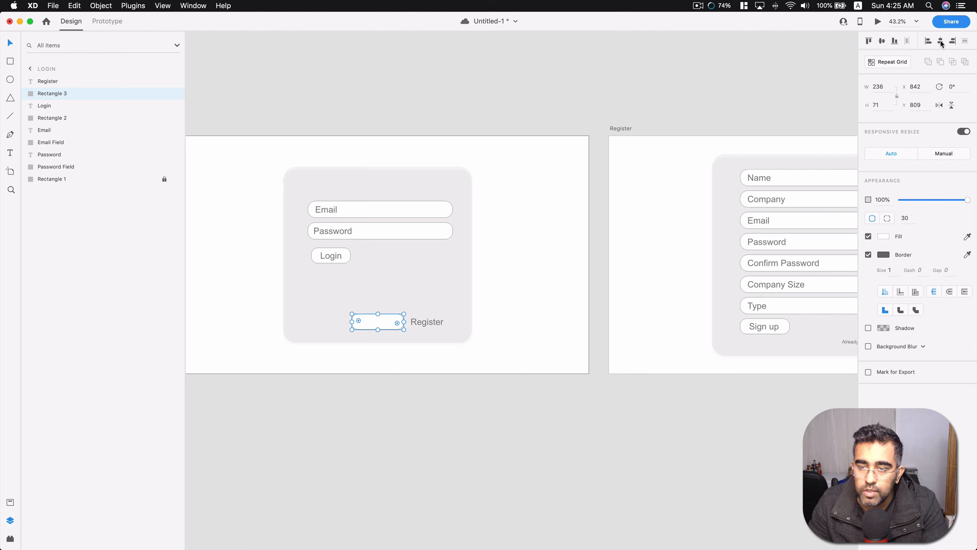
left_click(882, 41)
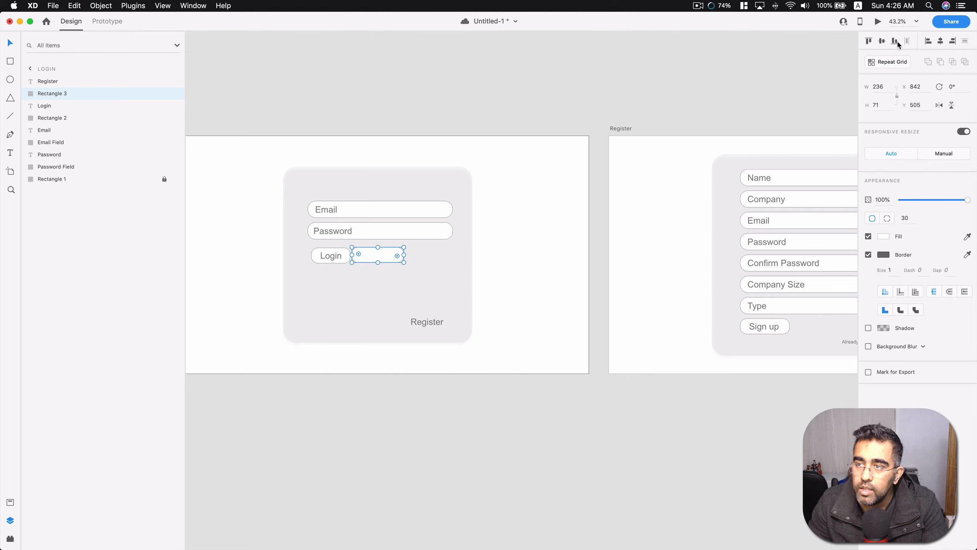
left_click(896, 42)
left_click(882, 41)
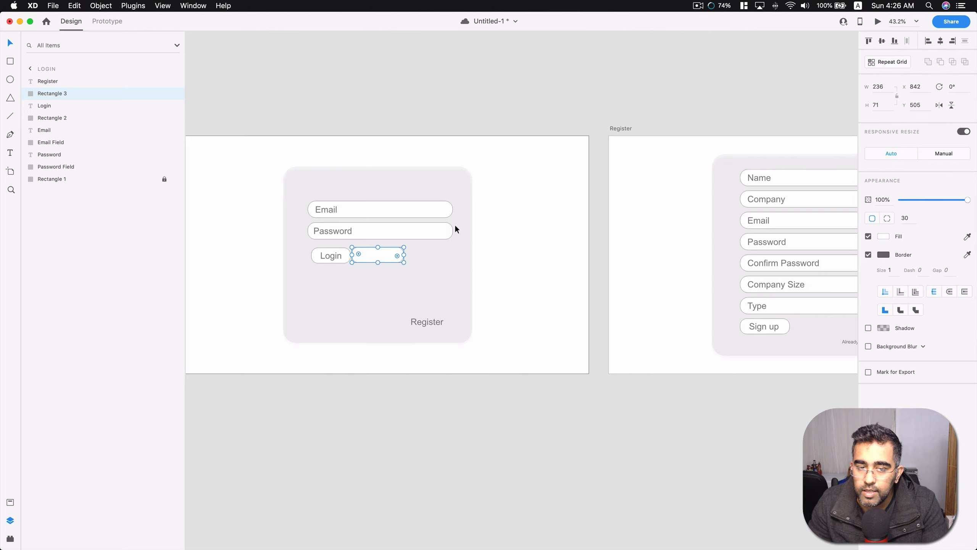
Move the rectangle back behind the Register label, centered around it at about X 1066, Y 810.
left_click_drag(386, 252, 435, 320)
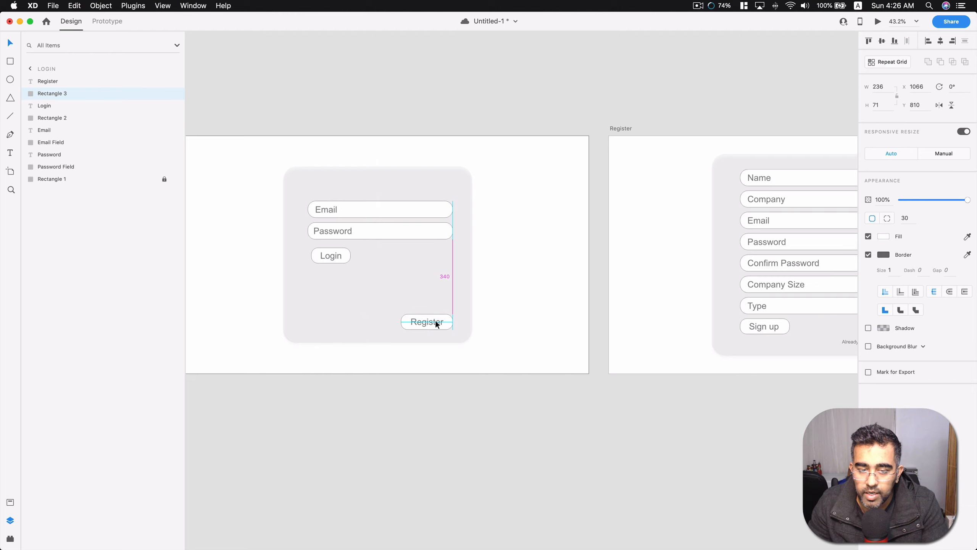
left_click(429, 292)
left_click(387, 424)
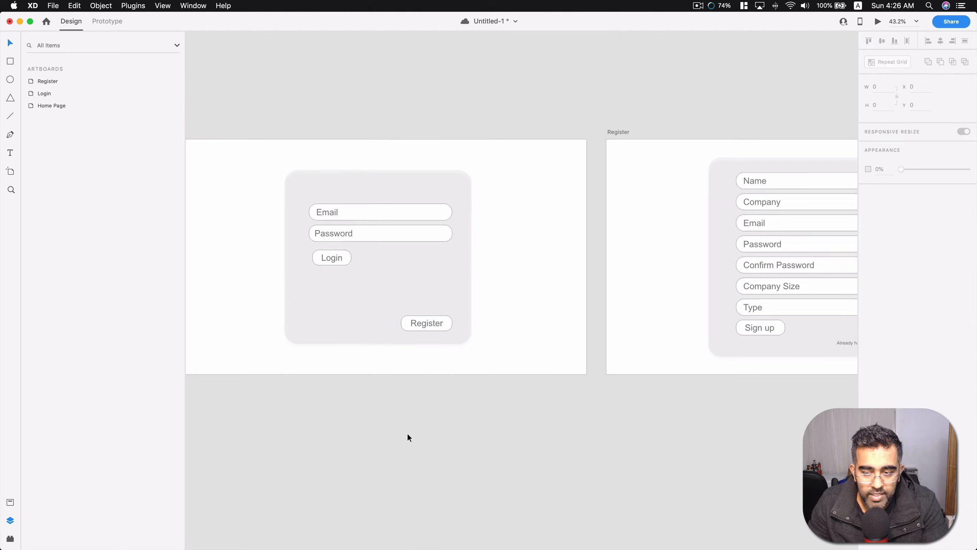
Review the Home Page, Login and Register artboards side by side, including the Home Page's Login and Register header buttons.
scroll(407, 433, "down", 3)
scroll(404, 432, "left", 4)
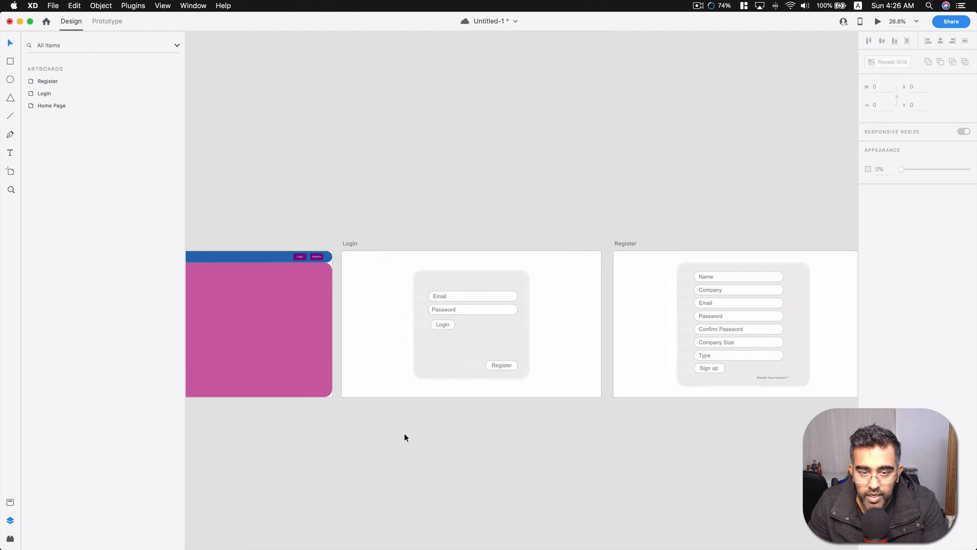
scroll(405, 431, "down", 2)
scroll(392, 421, "down", 5)
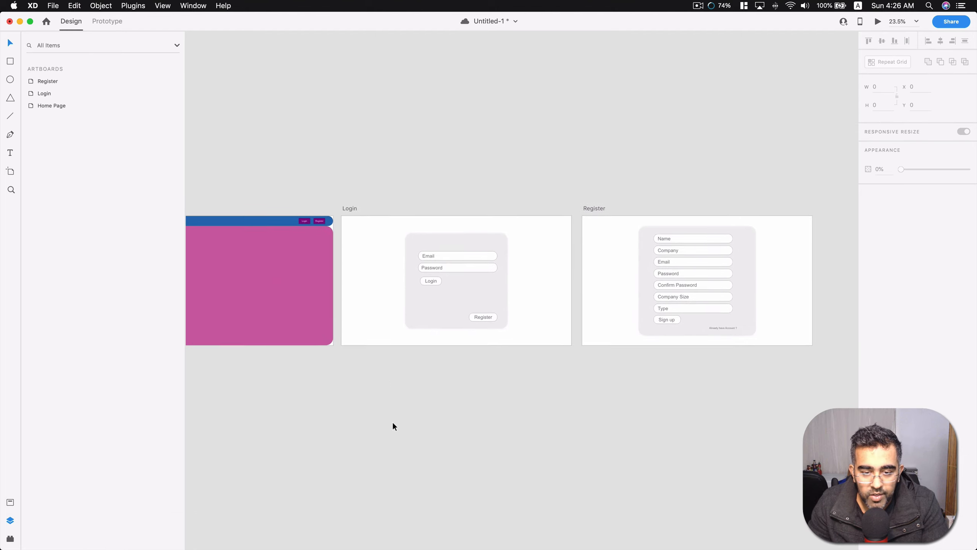
scroll(390, 420, "left", 3)
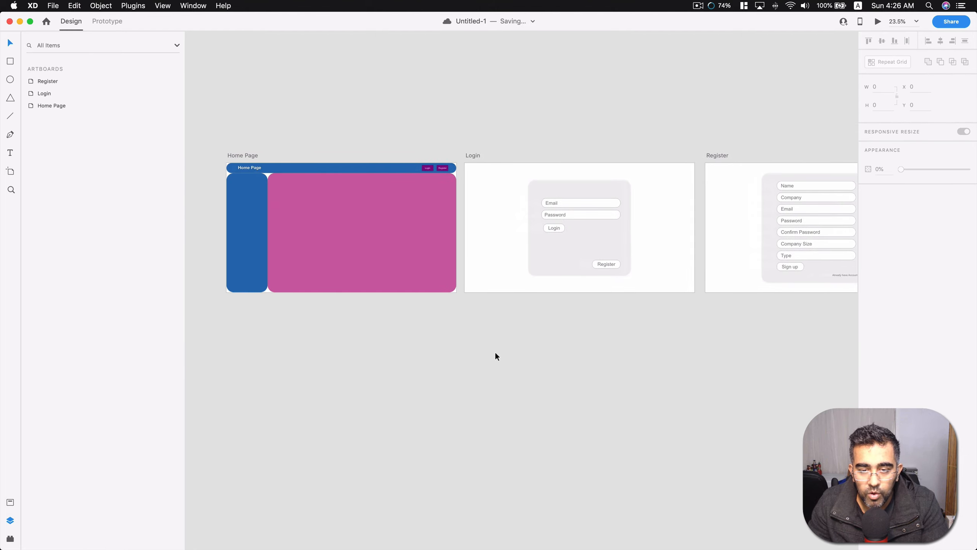
scroll(490, 172, "up", 2)
scroll(417, 182, "up", 5)
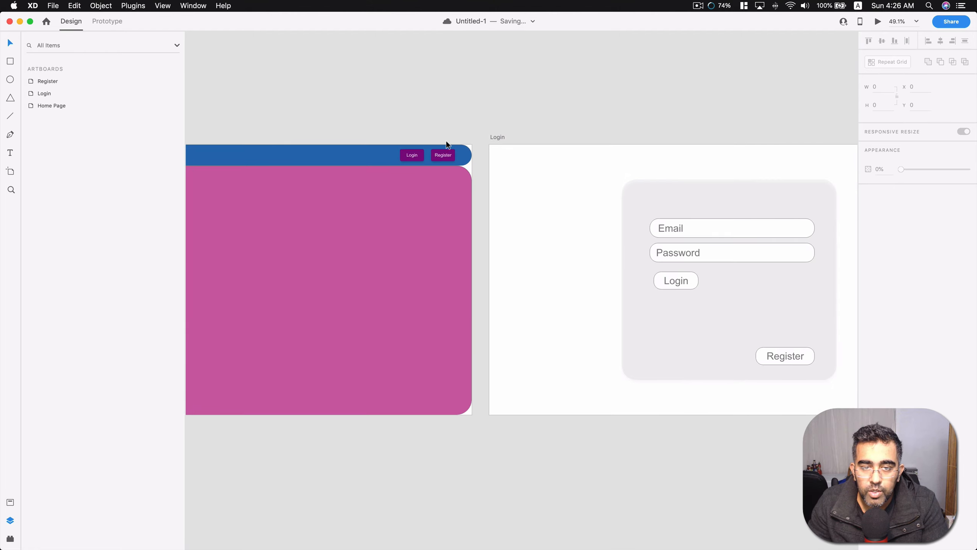
scroll(391, 264, "down", 6)
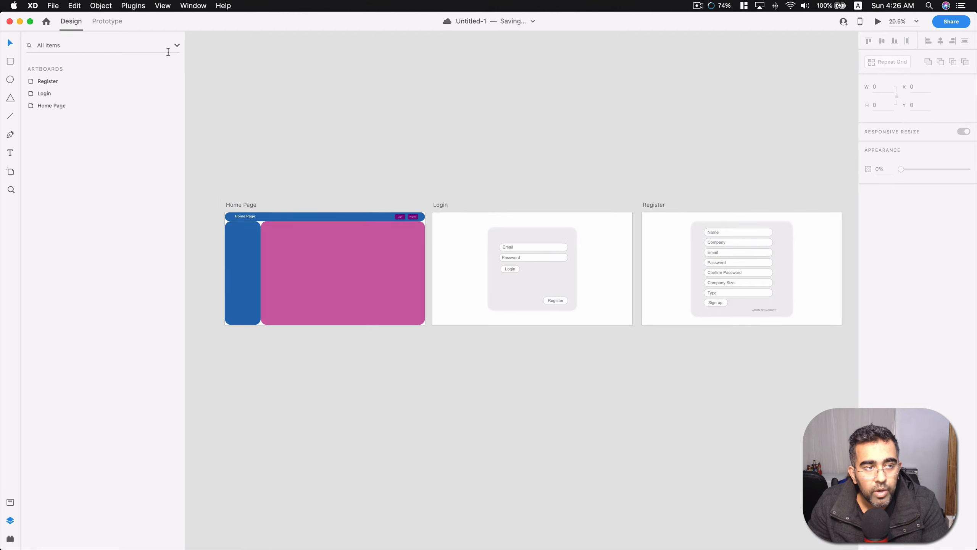
In prototype mode, link the Home Page header's Login button to the Login artboard and its Register button to the Register artboard.
left_click(108, 21)
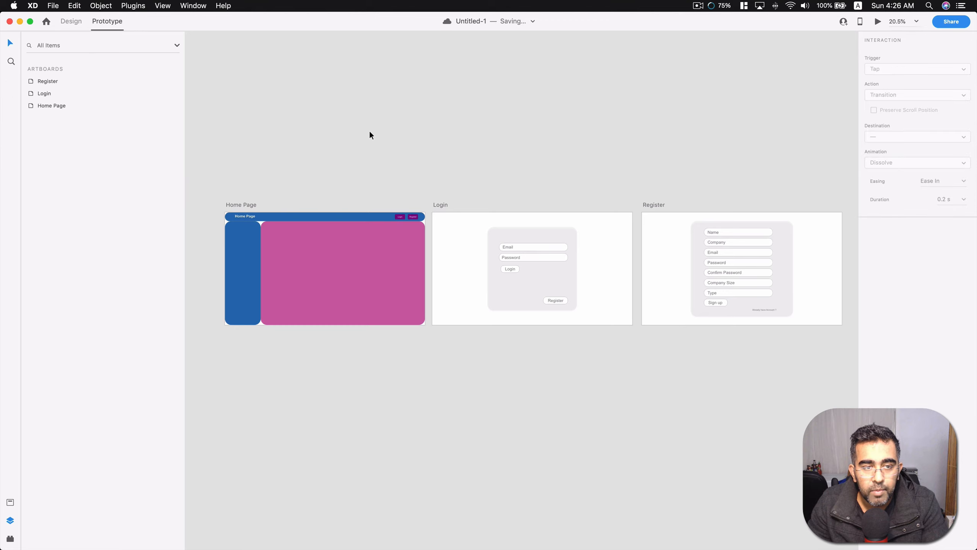
left_click(403, 217)
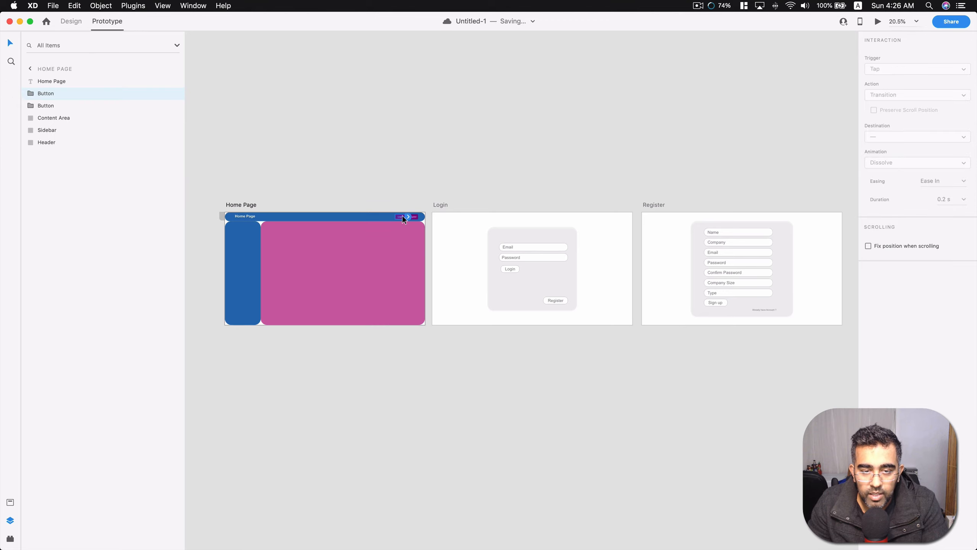
scroll(402, 216, "up", 2)
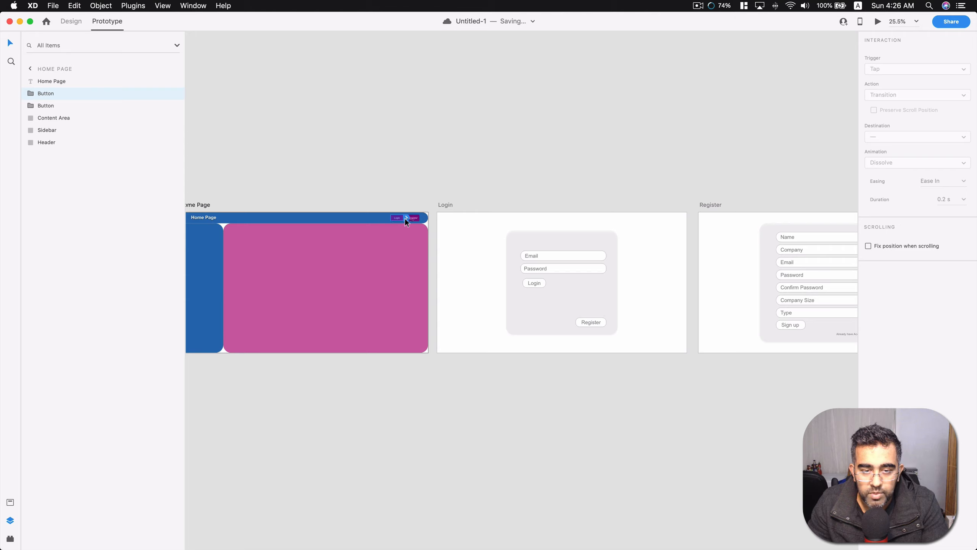
left_click_drag(406, 218, 438, 242)
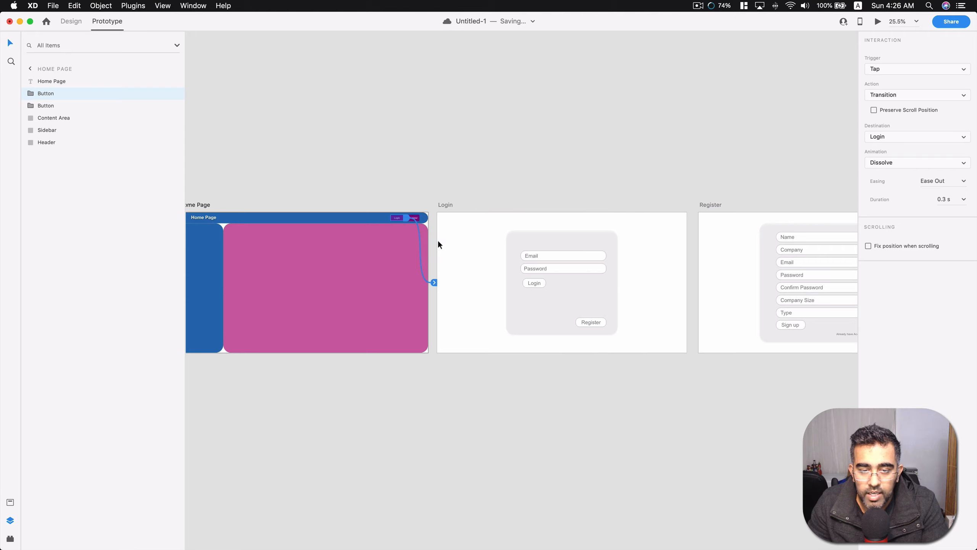
left_click(416, 219)
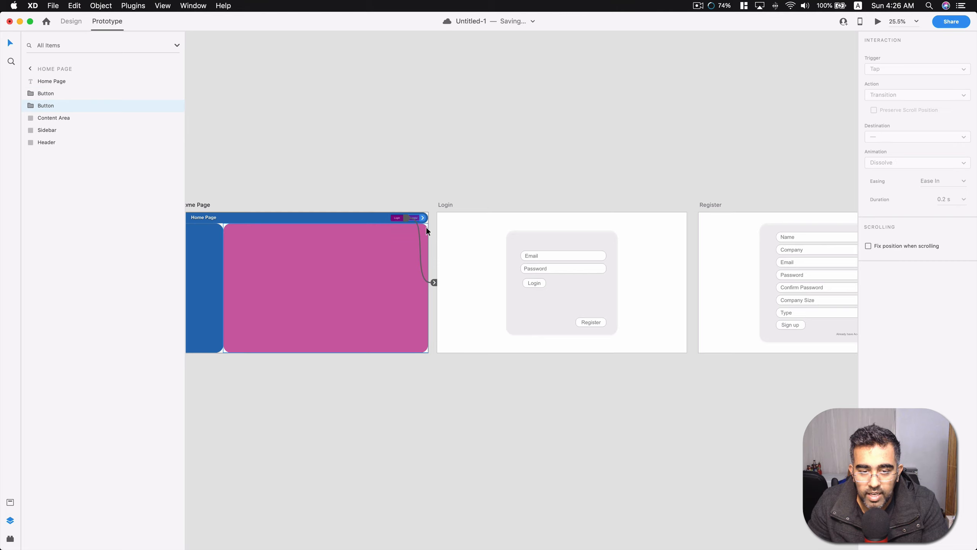
left_click_drag(423, 219, 700, 249)
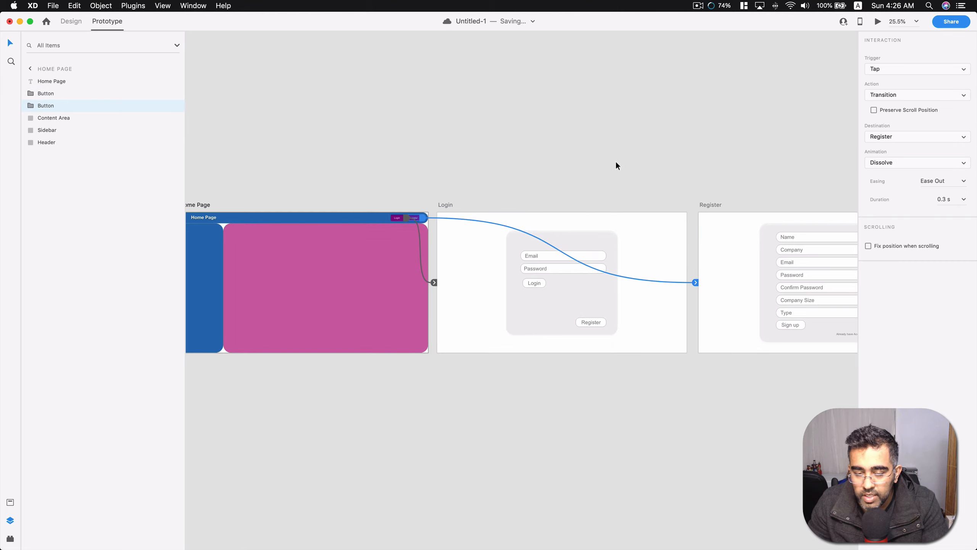
Link the Register label on the Login form to the Register artboard.
left_click(594, 325)
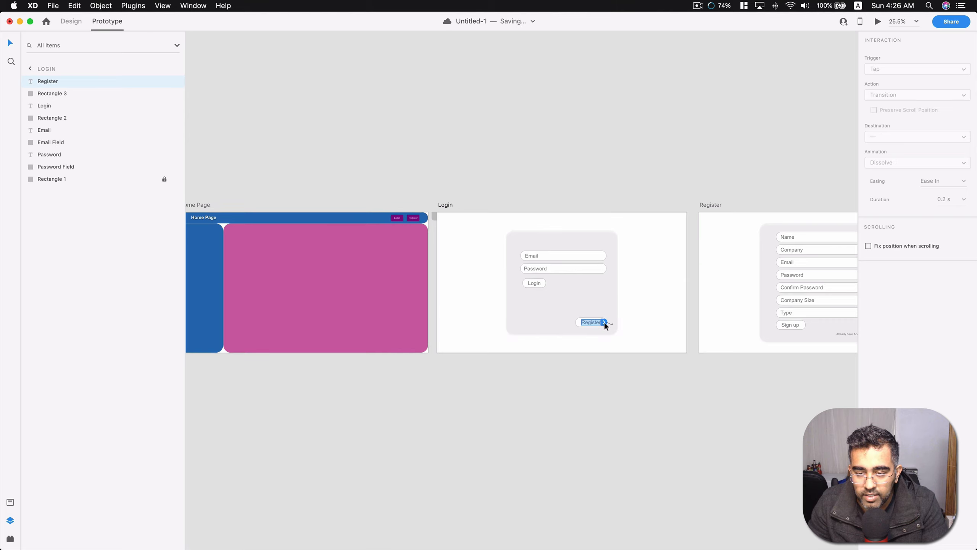
left_click_drag(604, 323, 704, 315)
left_click(646, 366)
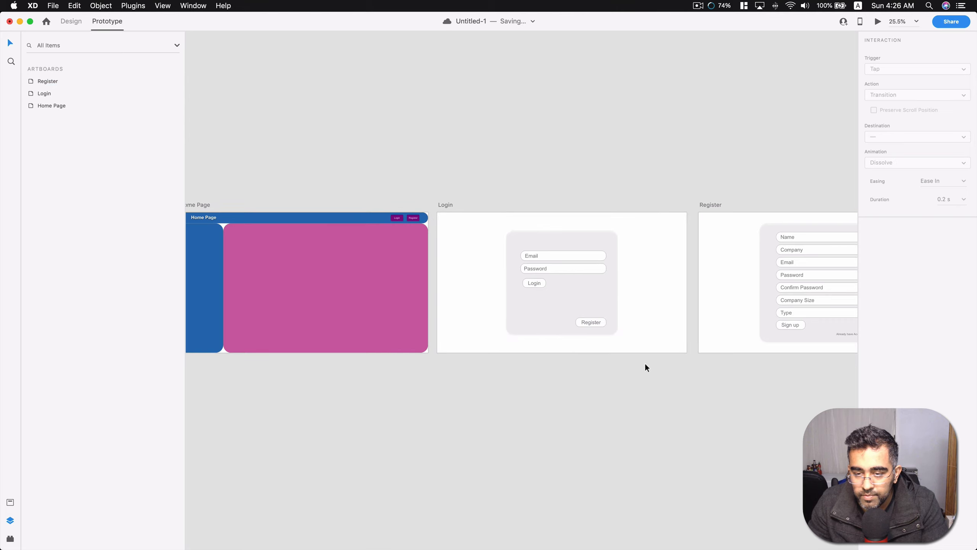
Link the "Already have Account ?" text on the Register form to the Login artboard.
scroll(727, 336, "right", 5)
scroll(666, 336, "left", 4)
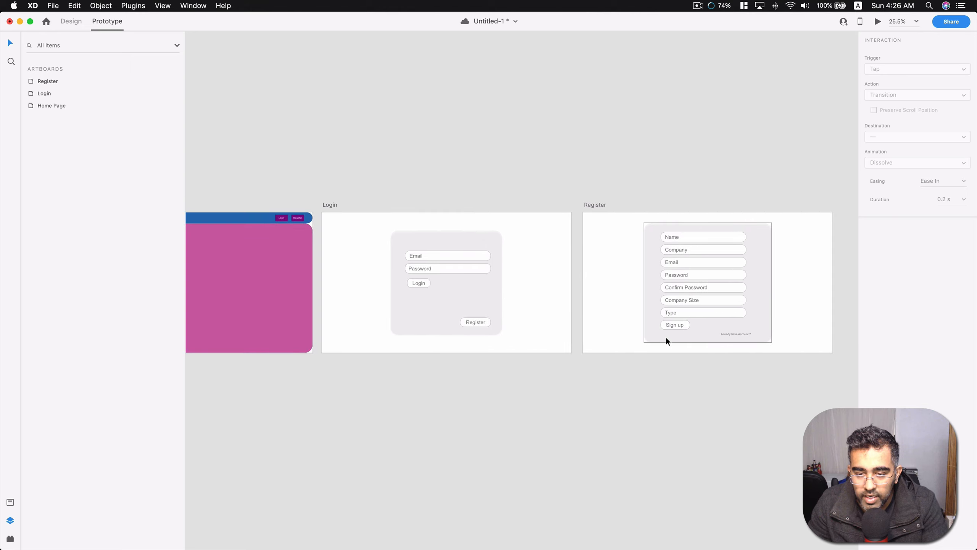
left_click(721, 334)
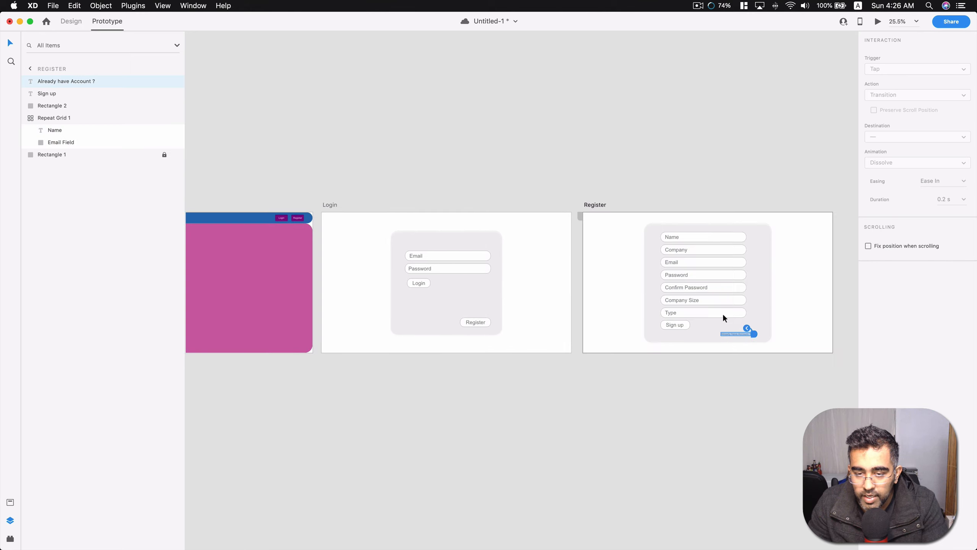
left_click_drag(753, 333, 570, 288)
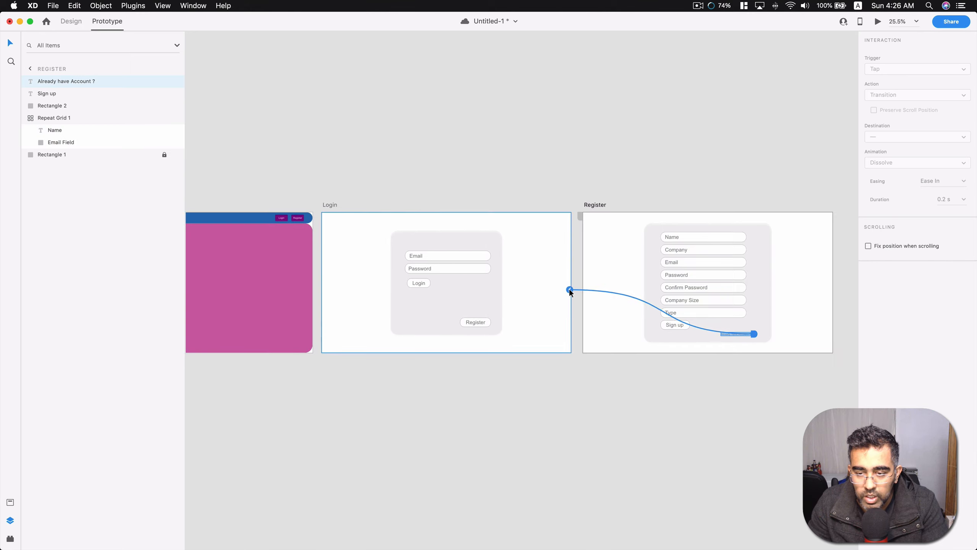
left_click(586, 390)
Preview the prototype from the Home Page, test the Login, Register and "Already have Account ?" links, and close the preview.
scroll(397, 373, "down", 1)
scroll(398, 374, "left", 5)
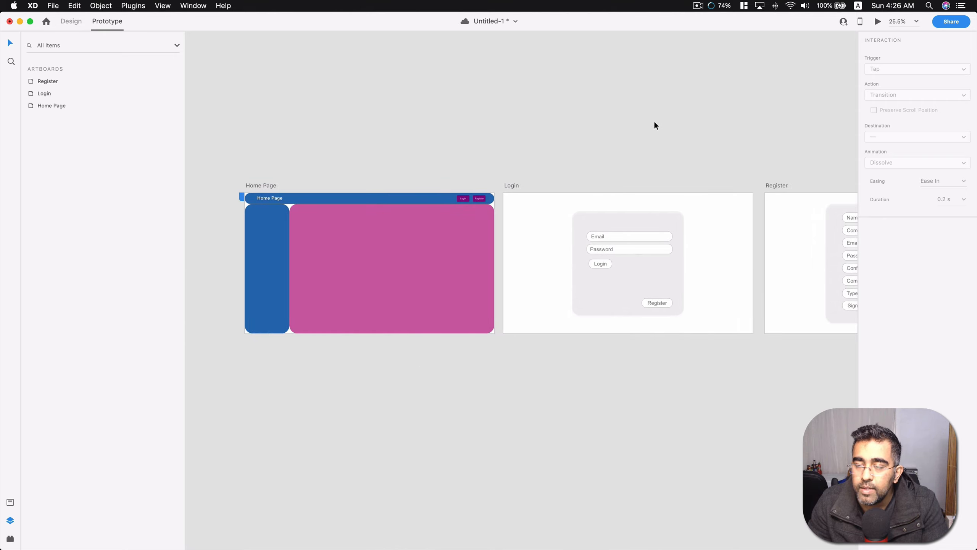
left_click(877, 22)
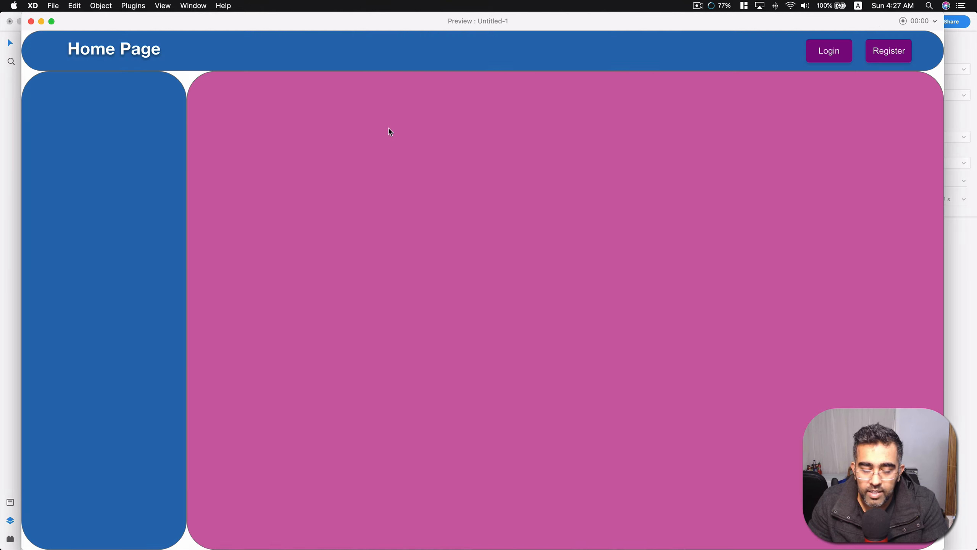
left_click(817, 56)
left_click(589, 447)
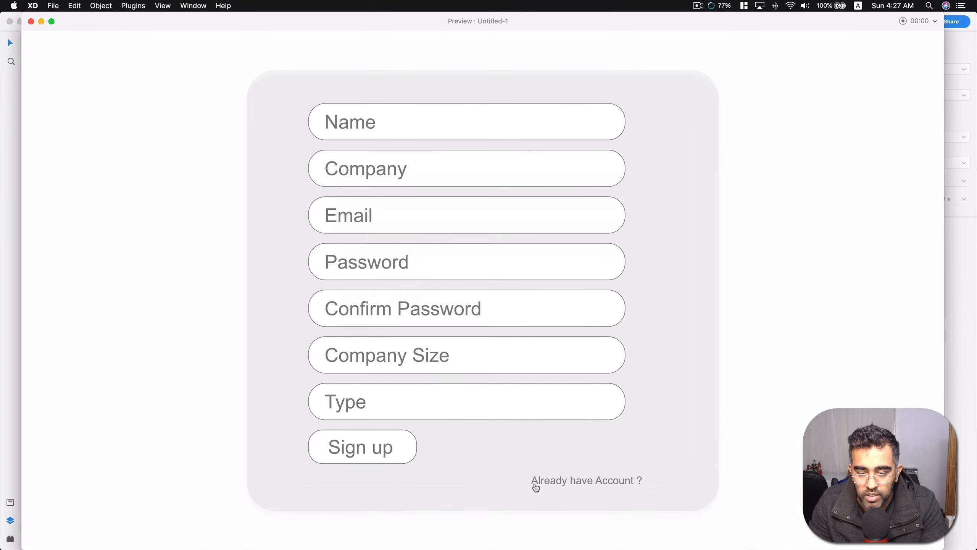
left_click(536, 486)
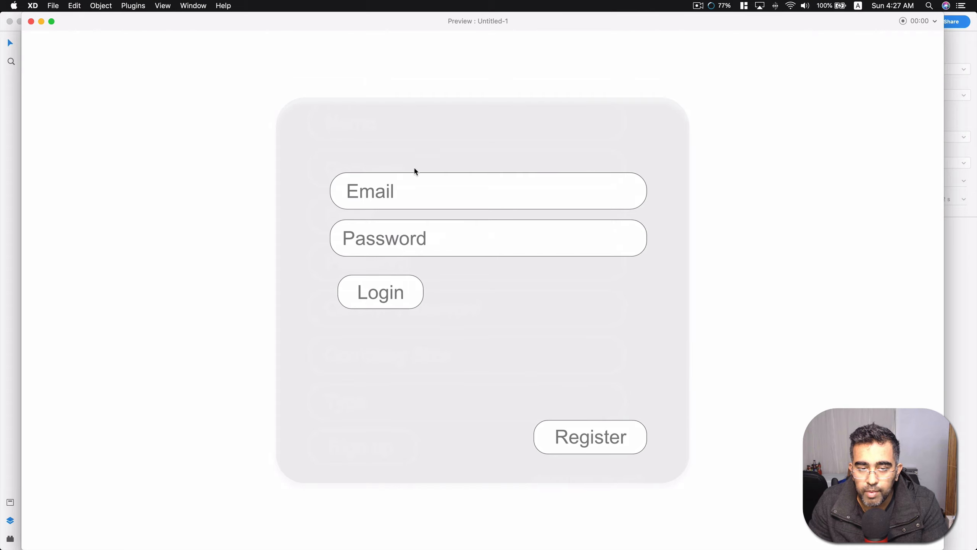
key("super+w")
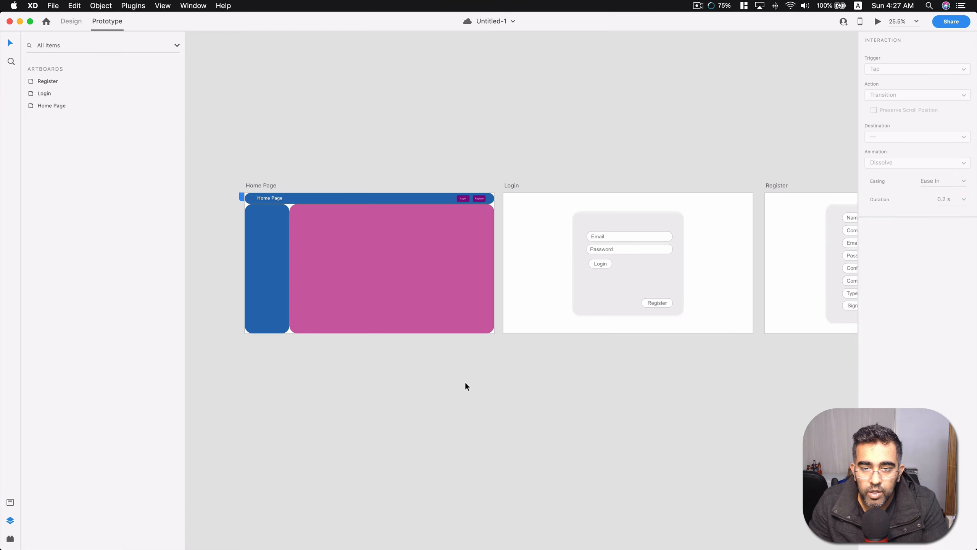
Examine the Home Page, Login and Register artboards and select all three to show every prototype connection between them.
scroll(472, 362, "down", 2)
scroll(473, 362, "right", 5)
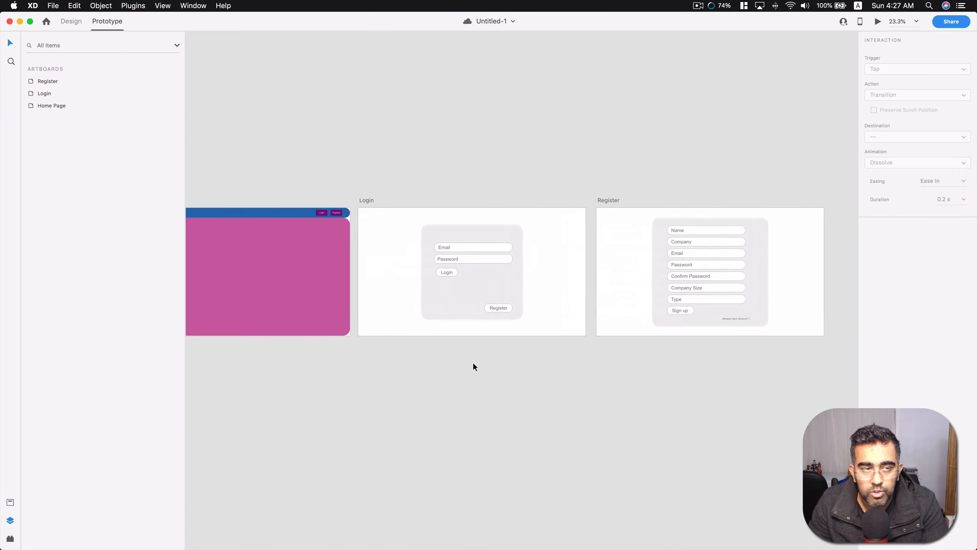
left_click(456, 261)
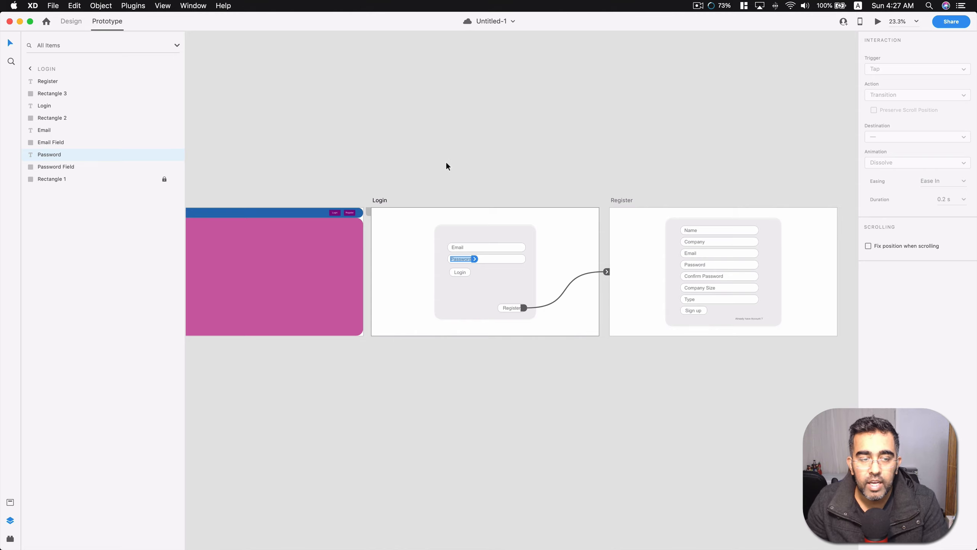
left_click(406, 166)
scroll(403, 165, "left", 5)
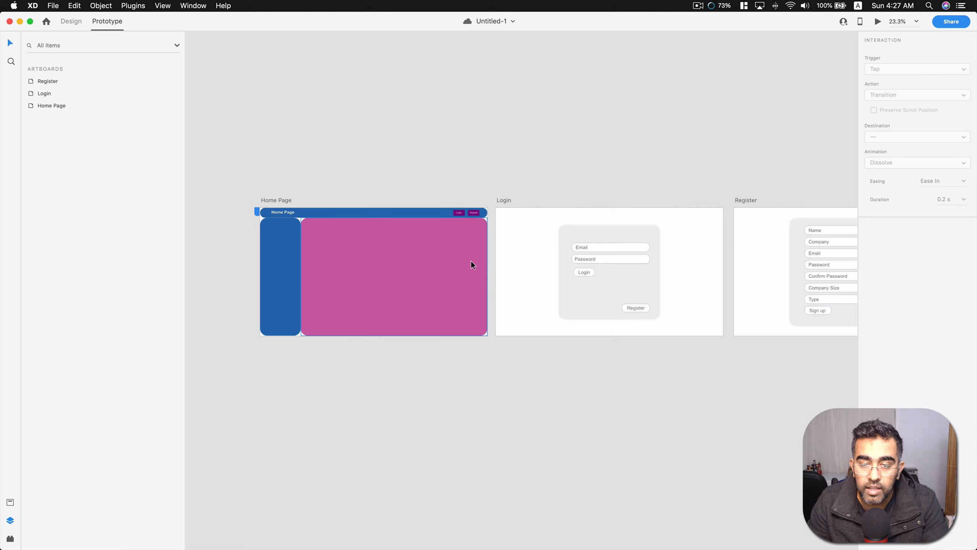
scroll(471, 265, "right", 5)
scroll(470, 266, "right", 3)
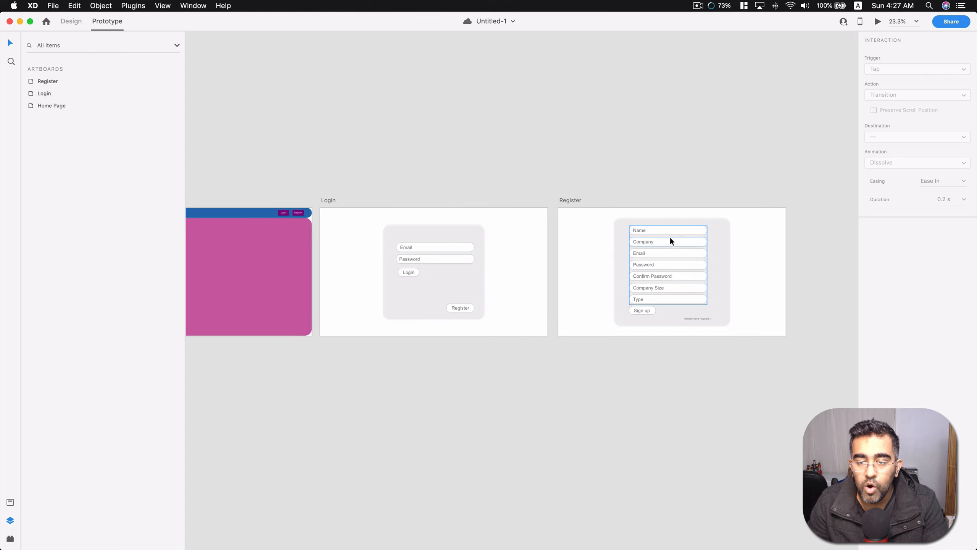
scroll(525, 165, "left", 8)
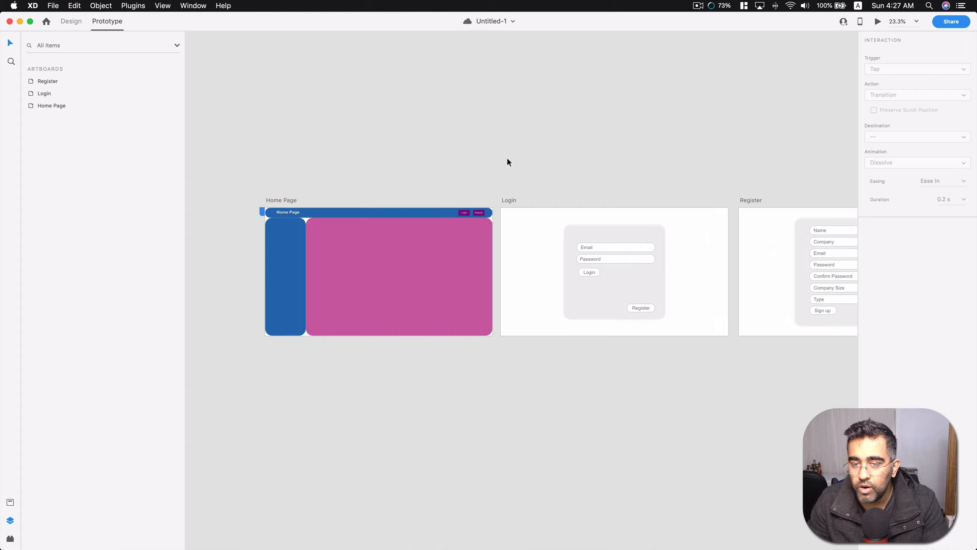
scroll(507, 161, "down", 3)
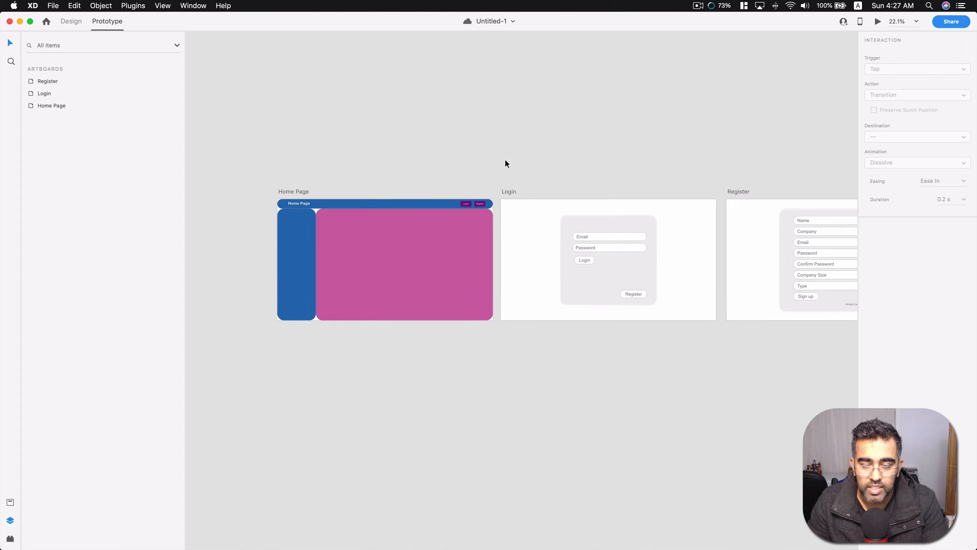
scroll(505, 164, "right", 3)
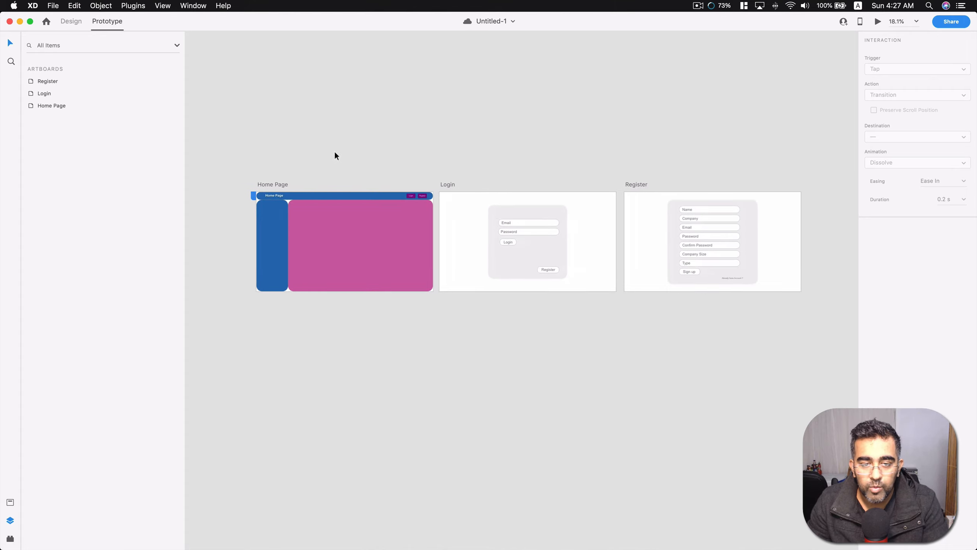
left_click_drag(244, 162, 817, 345)
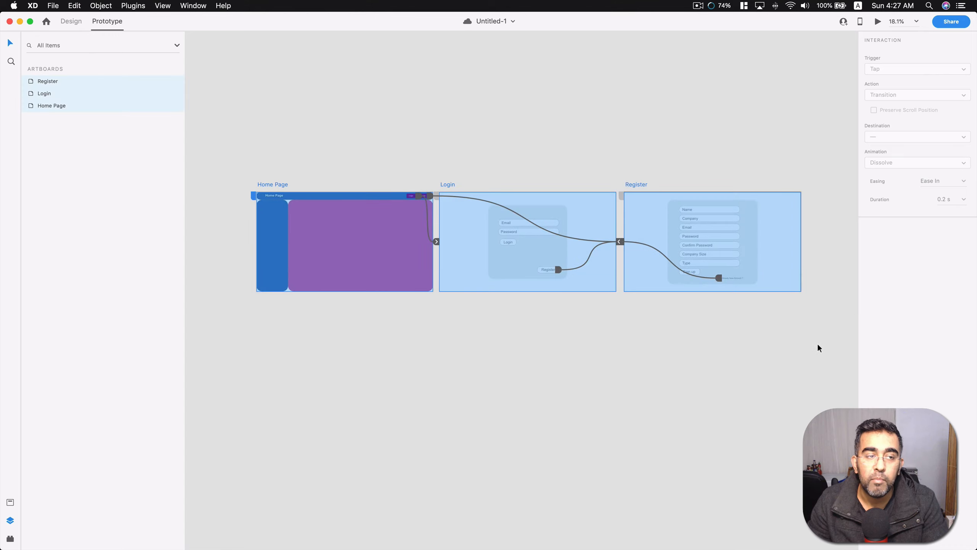
left_click(710, 368)
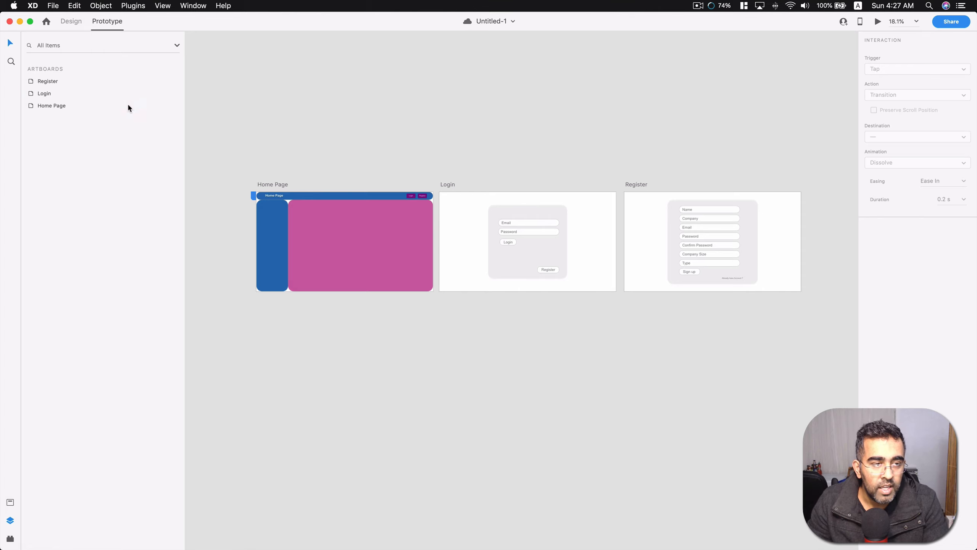
Return to design mode to continue on the Home Page artboard.
left_click(71, 21)
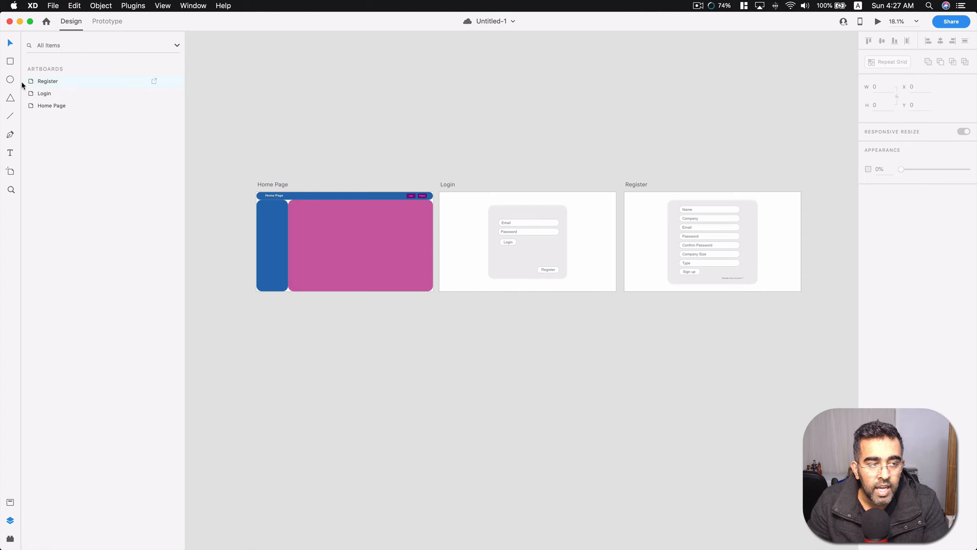
scroll(331, 234, "up", 5)
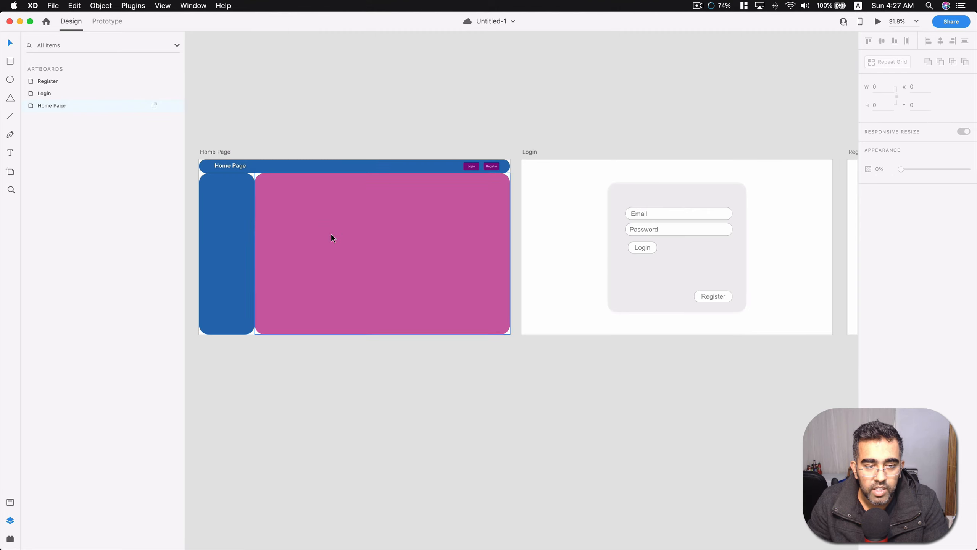
scroll(331, 234, "left", 2)
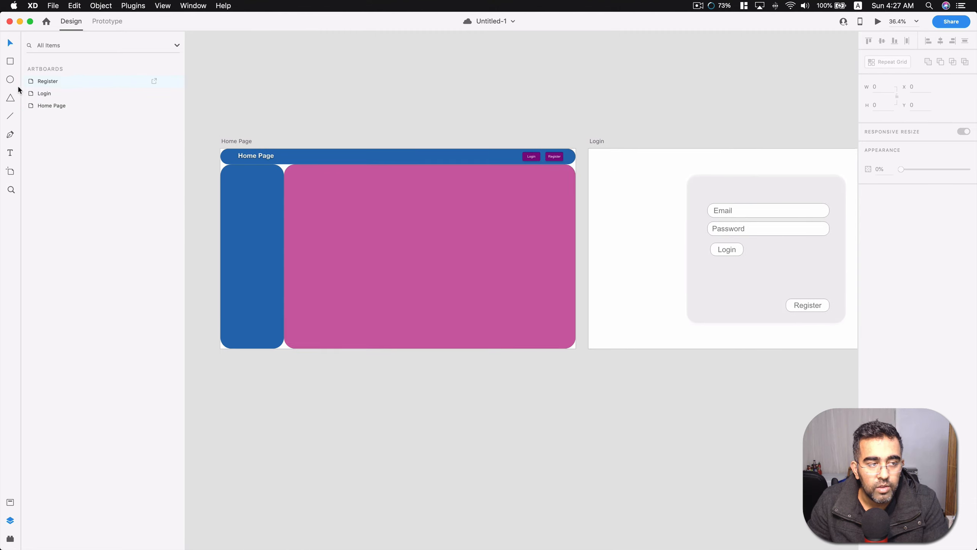
Try an ellipse of about 314 × 242 and a triangle in the Home Page's pink content area, deleting each one.
left_click_drag(407, 221, 465, 266)
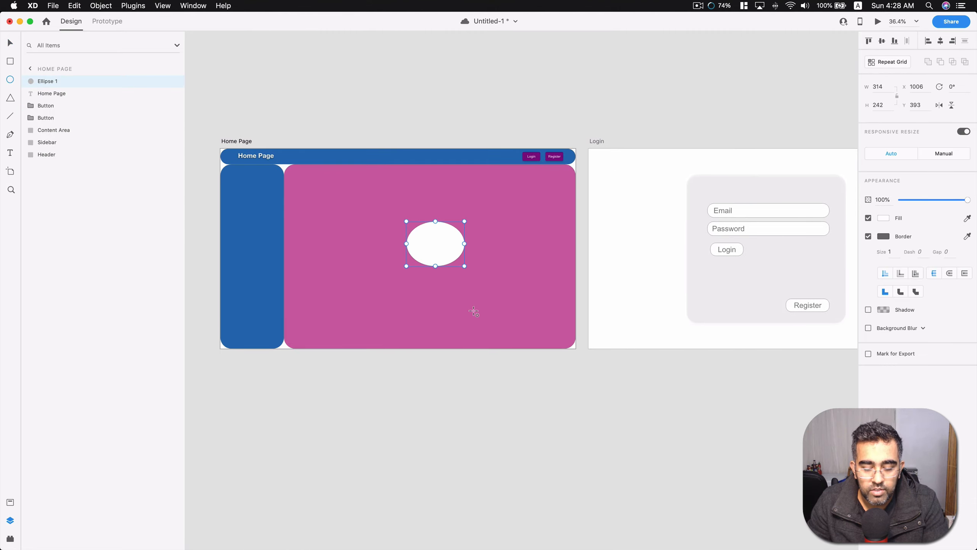
key("Delete")
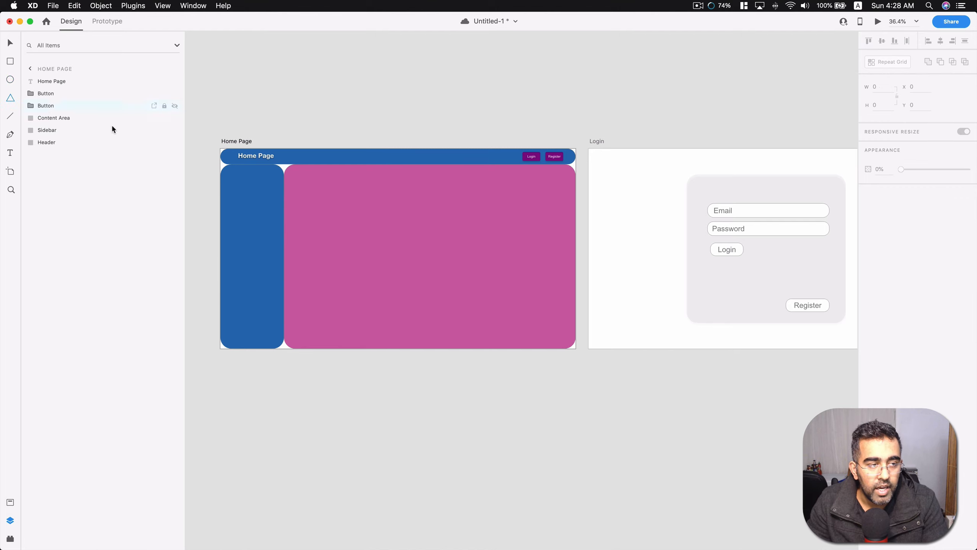
left_click_drag(351, 215, 433, 290)
key("Delete")
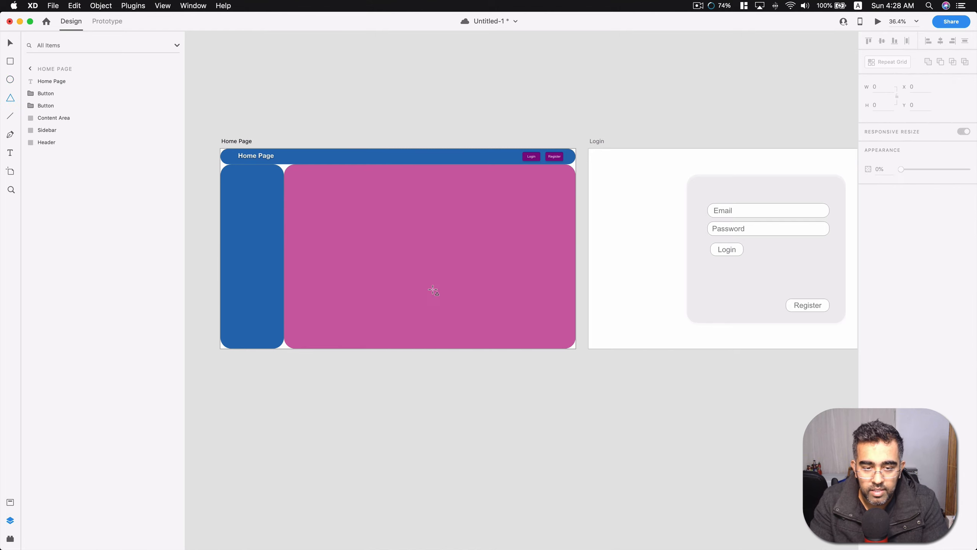
Try a diagonal line about 499 wide and 179 high across the Home Page's content area and delete it.
left_click(10, 116)
left_click_drag(367, 243, 458, 276)
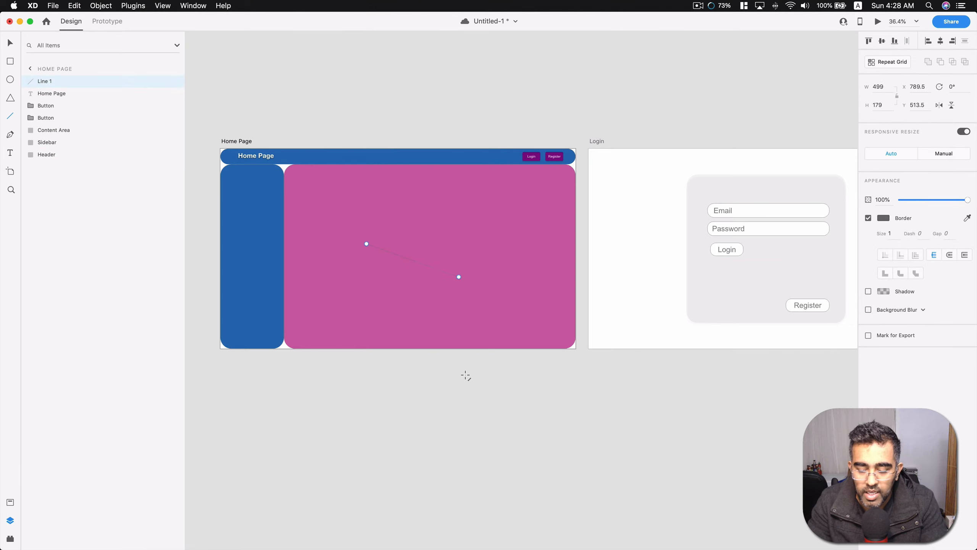
key("Delete")
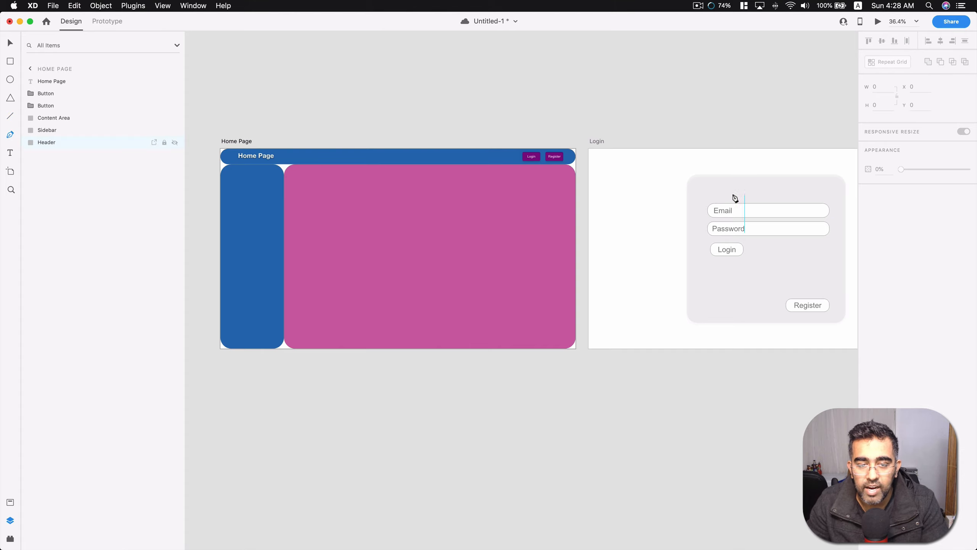
Draw a closed five-point arrow shape about 1077 × 449 with the Pen tool in the Home Page's pink content area, pointing right.
scroll(371, 238, "up", 5)
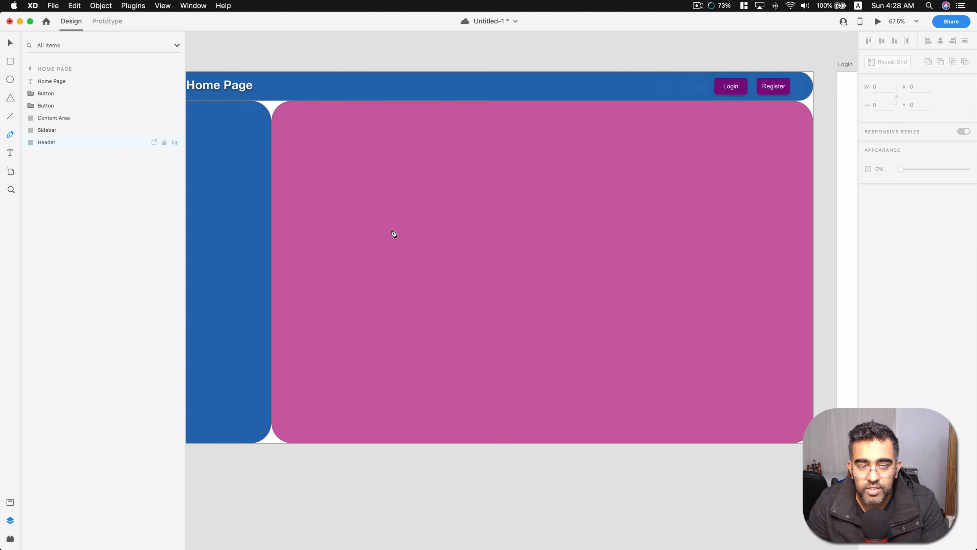
left_click(417, 180)
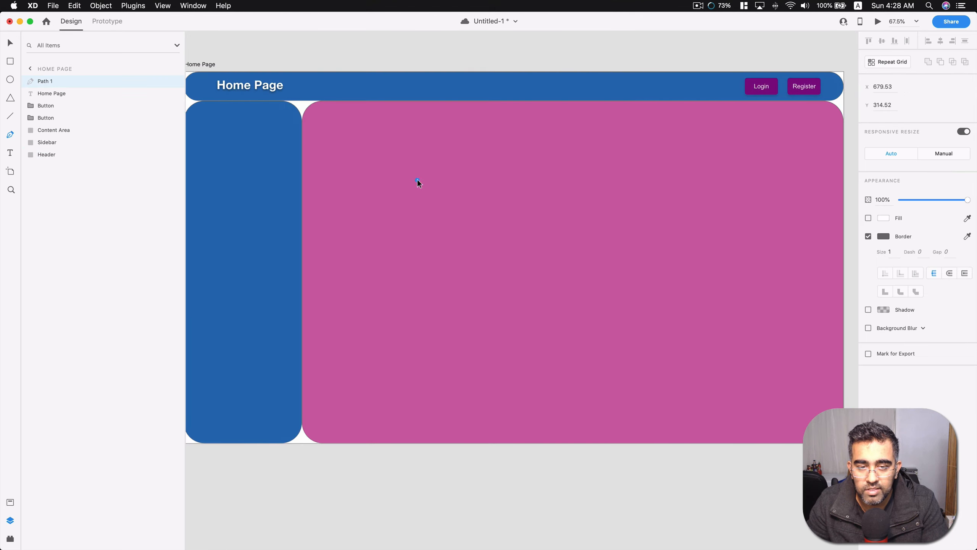
left_click(704, 180)
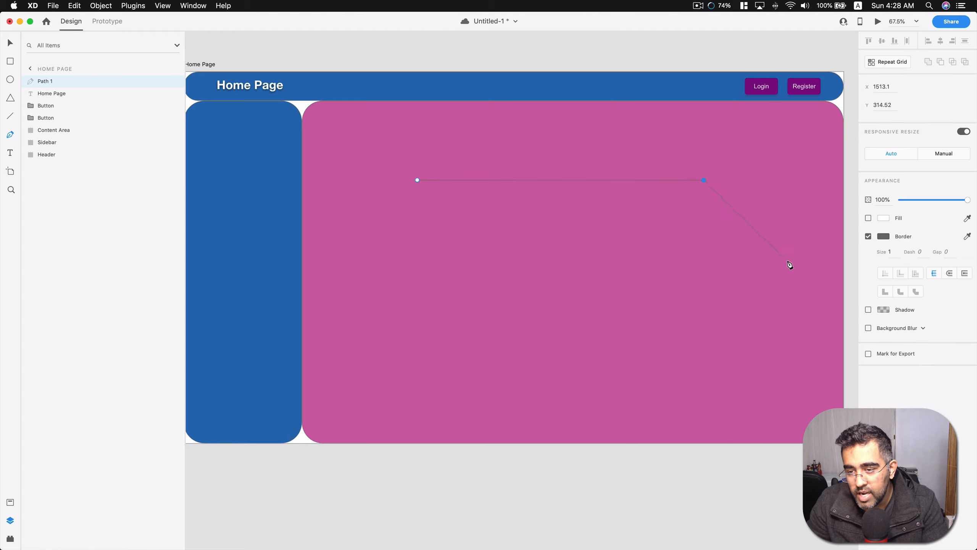
left_click(788, 261)
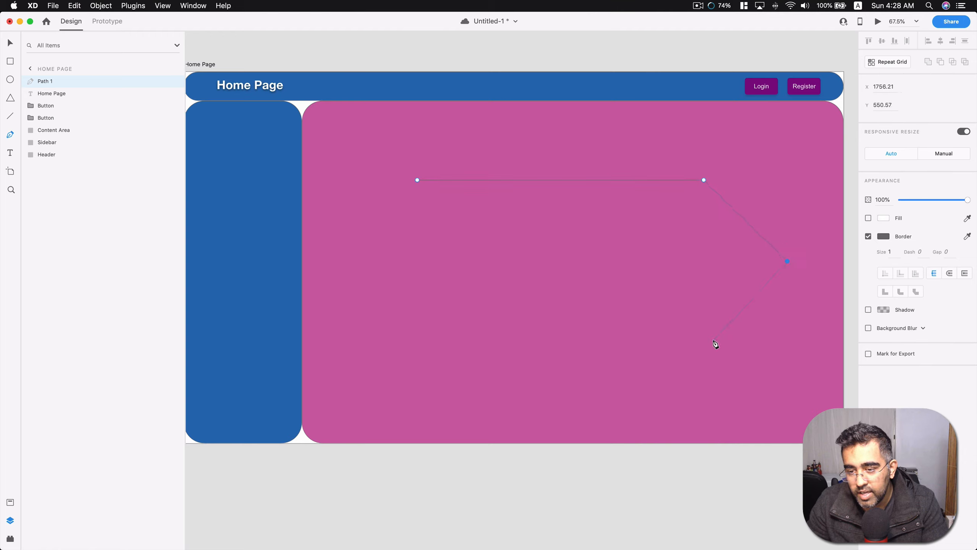
left_click(705, 334)
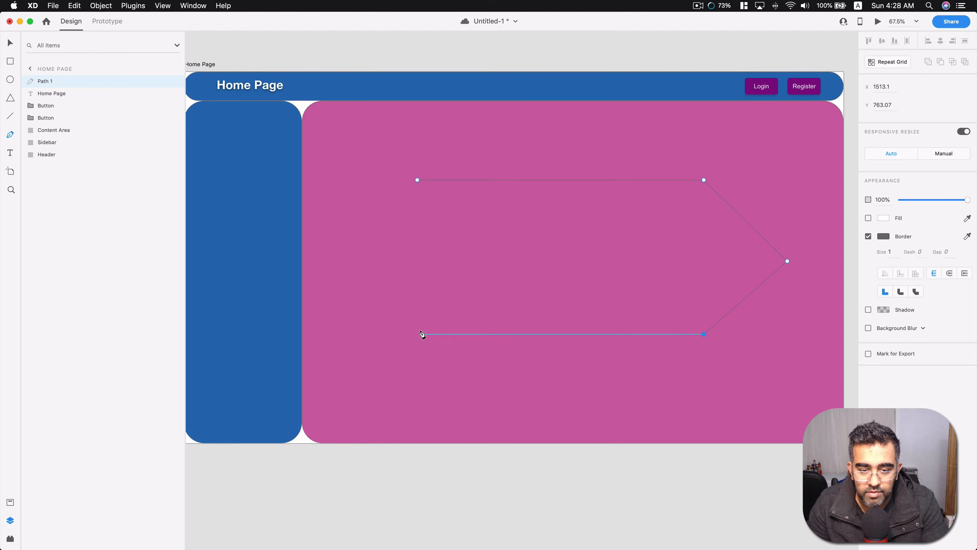
left_click(417, 335)
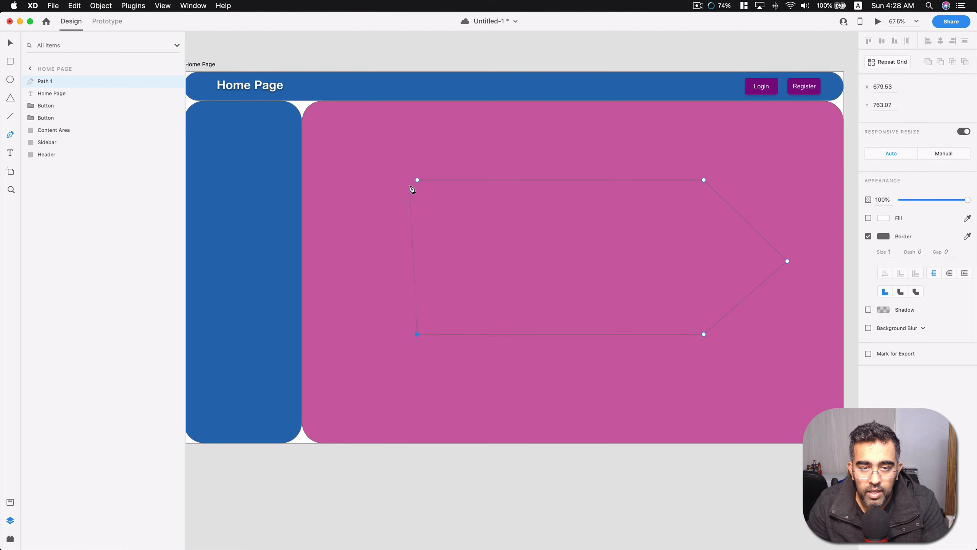
left_click(418, 180)
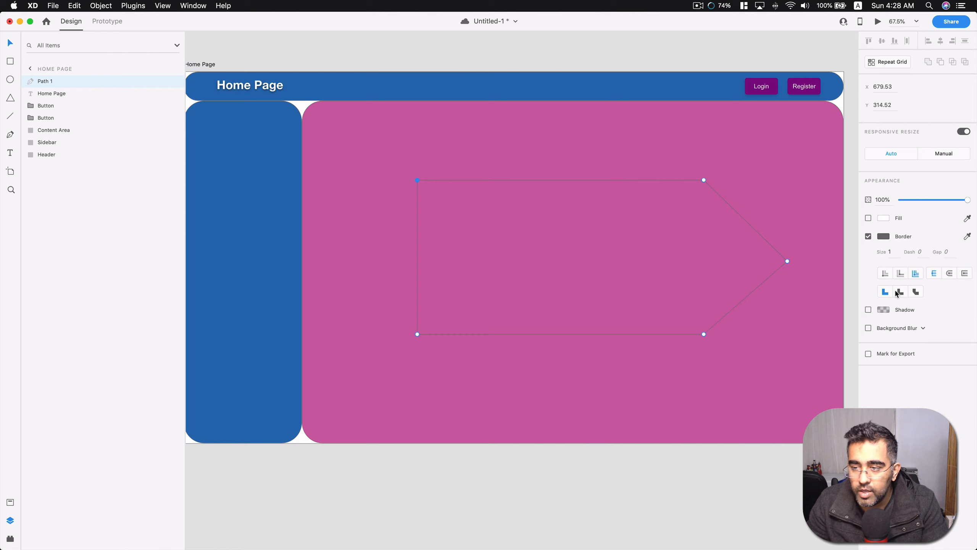
Fill the arrow shape with the solid red #F05555 and deselect it.
left_click(884, 218)
left_click_drag(833, 203, 814, 174)
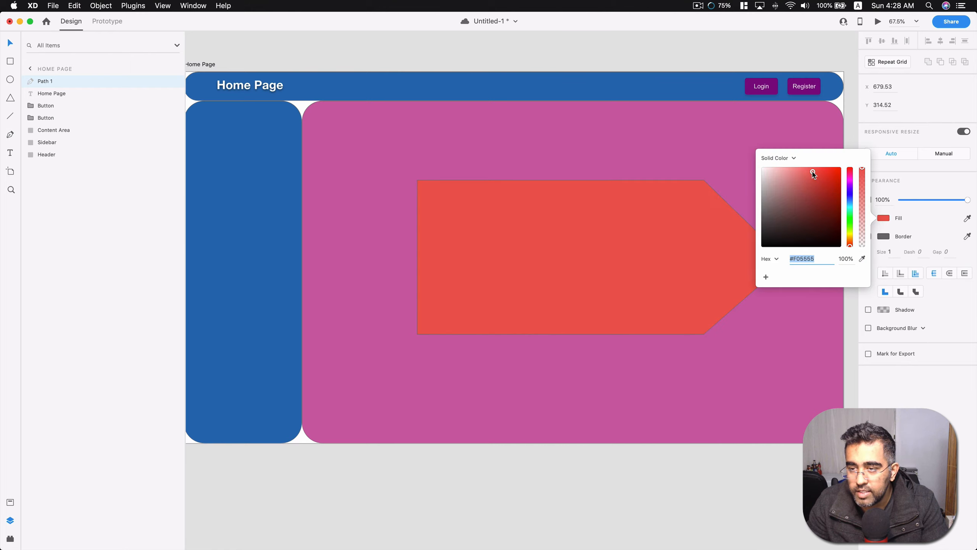
left_click(720, 43)
Select the red arrow shape on the Home Page and open its path for anchor point editing.
scroll(620, 196, "down", 3)
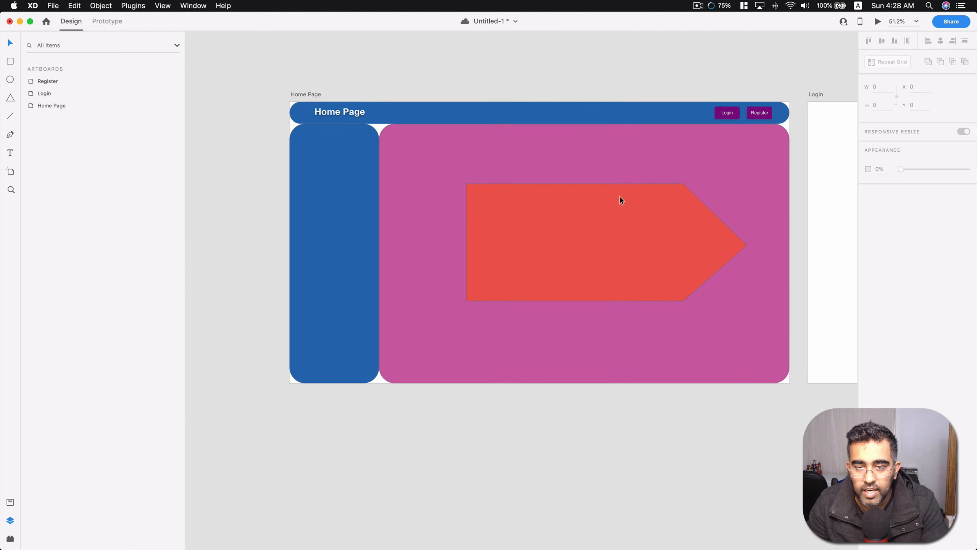
scroll(620, 195, "down", 4)
scroll(663, 207, "up", 2)
scroll(677, 208, "right", 5)
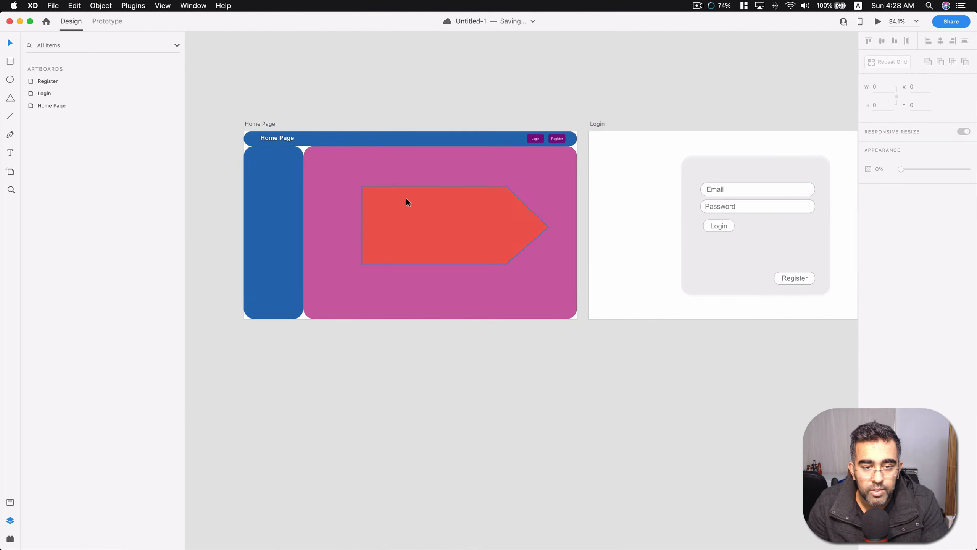
scroll(423, 258, "up", 4)
left_click(437, 313)
scroll(437, 314, "up", 2)
scroll(436, 319, "down", 8)
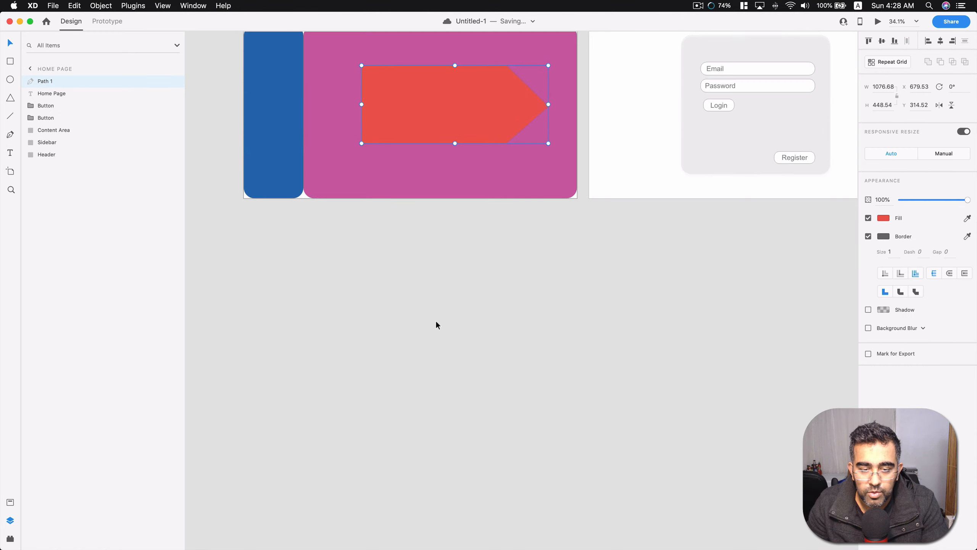
scroll(420, 177, "up", 1)
scroll(441, 135, "up", 3)
scroll(446, 143, "up", 4)
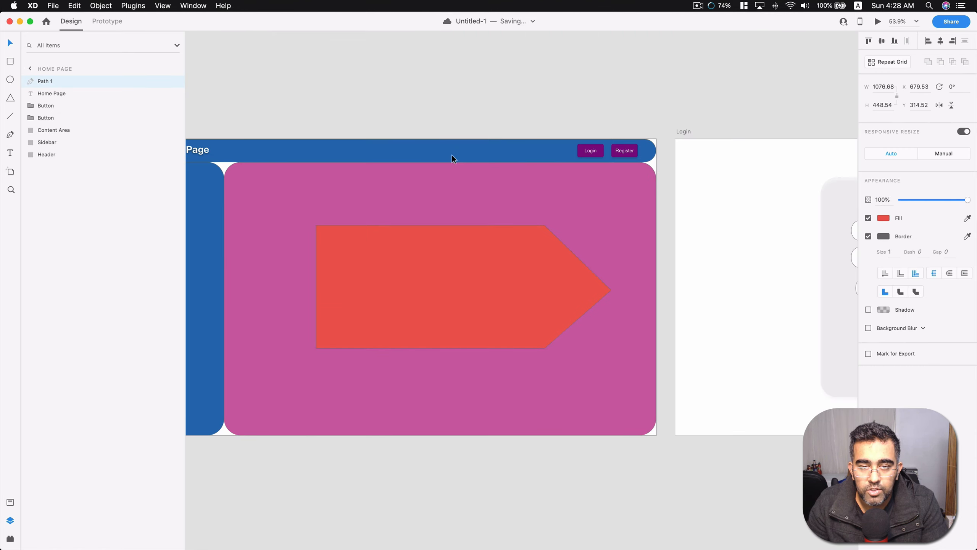
double_click(457, 274)
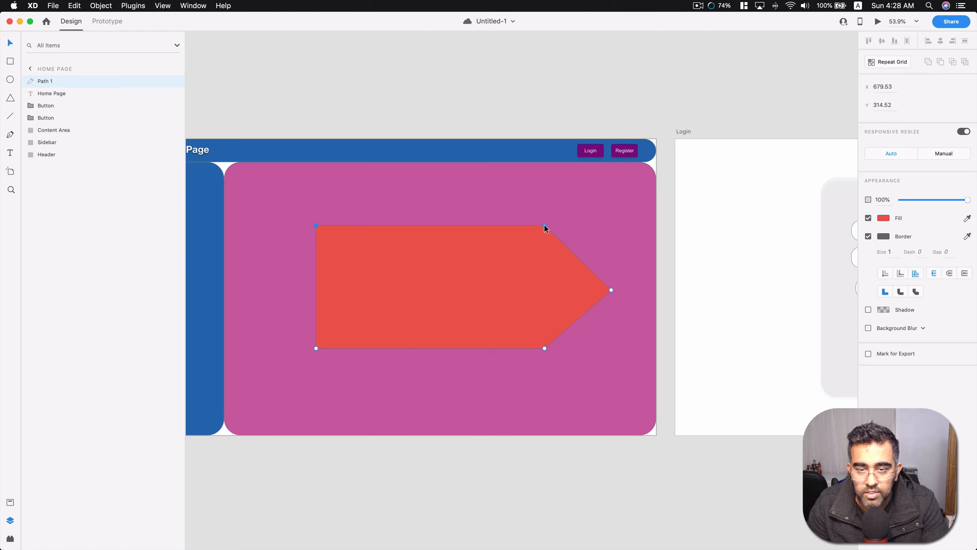
Try shifting the anchor point at the arrow's upper shoulder to the left and undo the move.
mouse_move(545, 226)
left_mouse_down()
mouse_move(504, 271)
mouse_move(533, 220)
left_mouse_up()
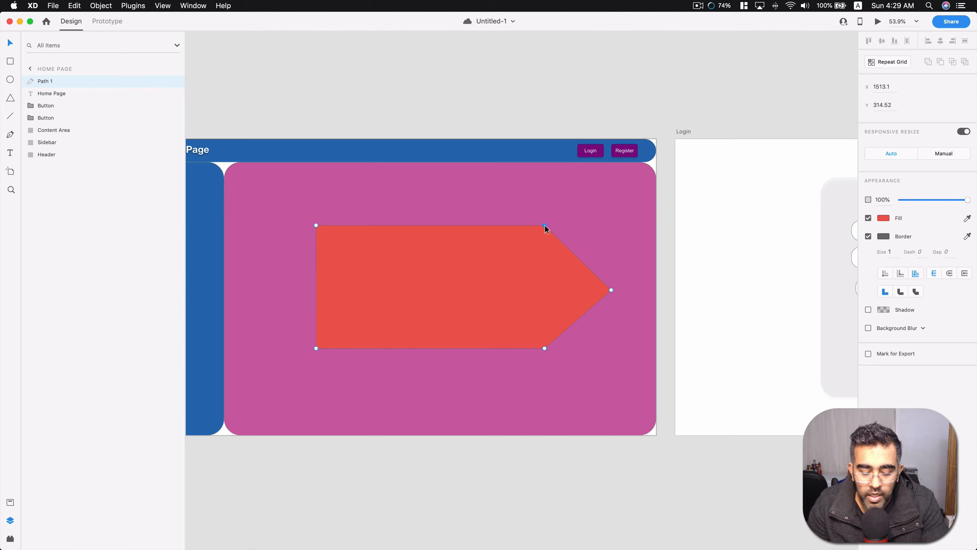
left_click_drag(545, 227, 525, 228)
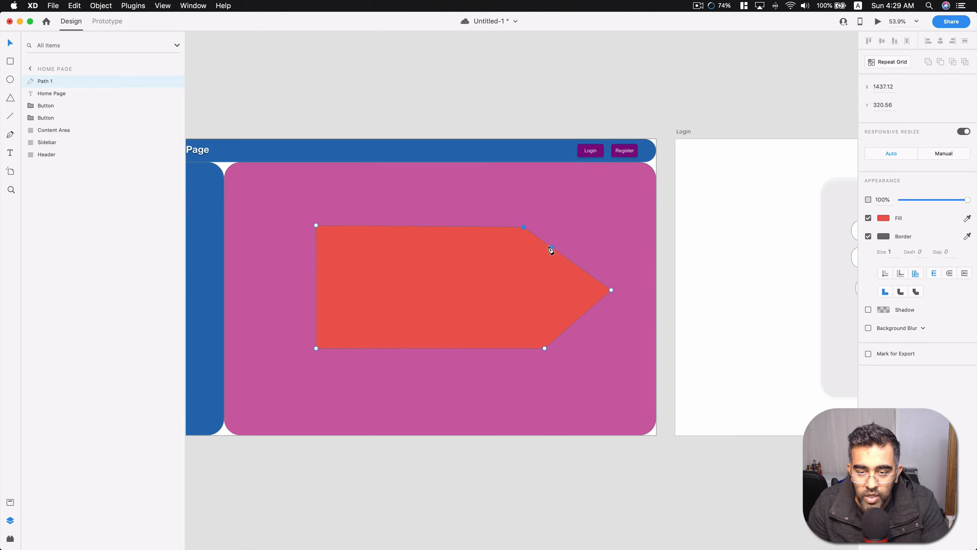
key("cmd+z")
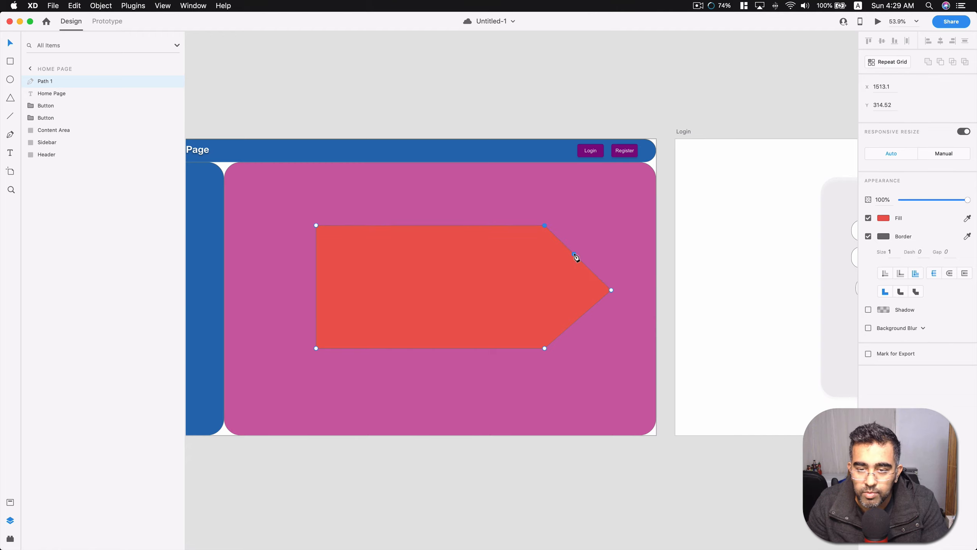
Add an anchor point on the arrow's upper slanted edge, try bending it outward into a curve, and undo the bending.
left_click(575, 255)
left_click_drag(576, 259, 616, 231)
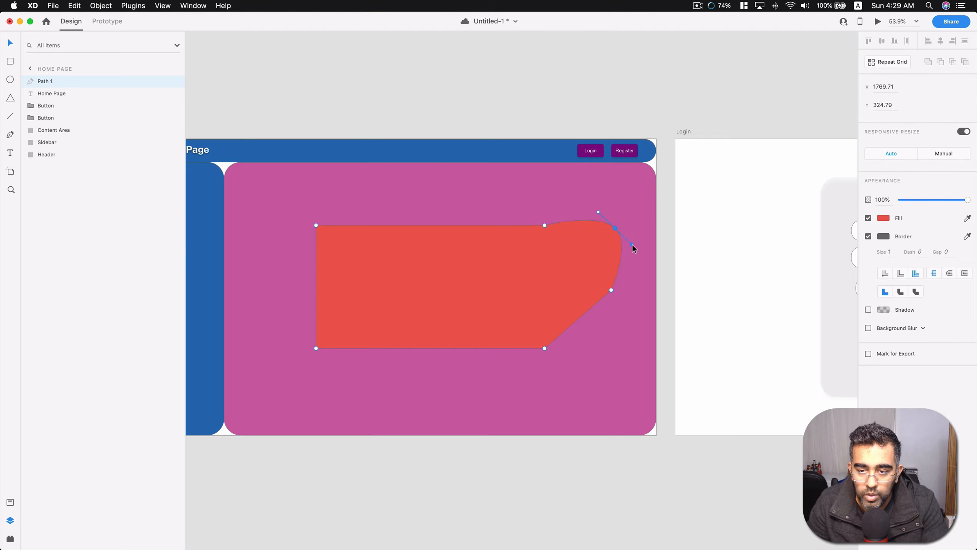
mouse_move(632, 246)
left_mouse_down()
mouse_move(591, 260)
mouse_move(564, 245)
mouse_move(573, 264)
mouse_move(642, 239)
mouse_move(642, 261)
left_mouse_up()
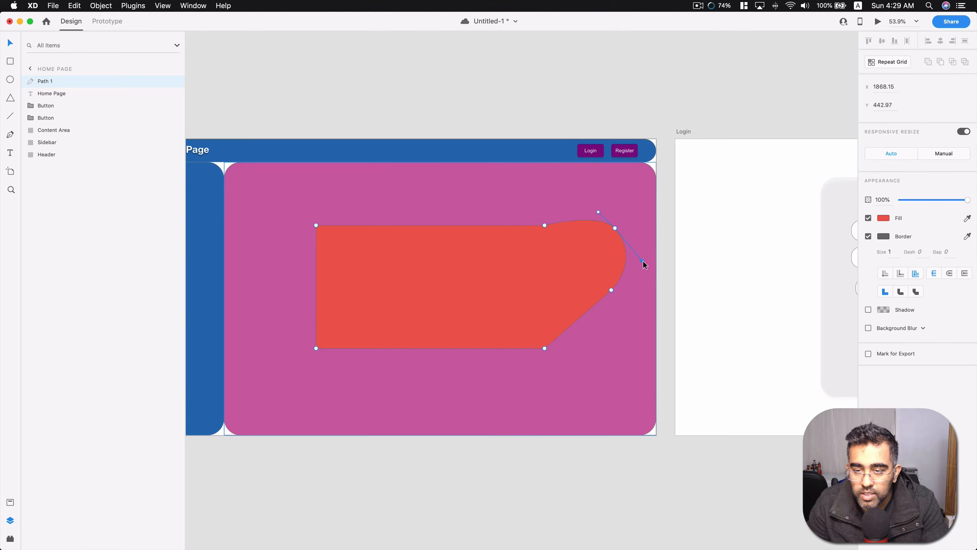
left_click(615, 229)
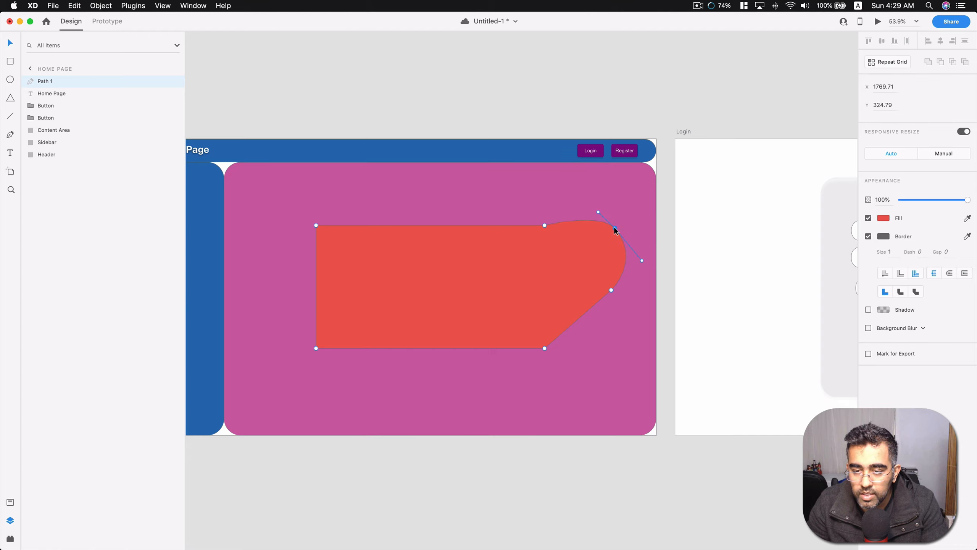
mouse_move(643, 263)
left_mouse_down()
mouse_move(630, 275)
mouse_move(573, 265)
mouse_move(630, 253)
left_mouse_up()
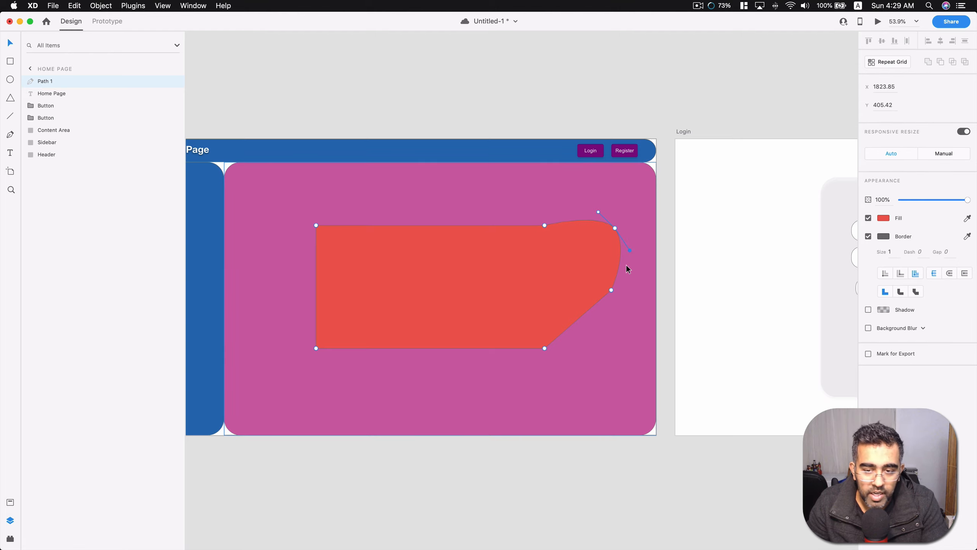
key("super+z")
key("super+z")
key("super+z")
key("super+z")
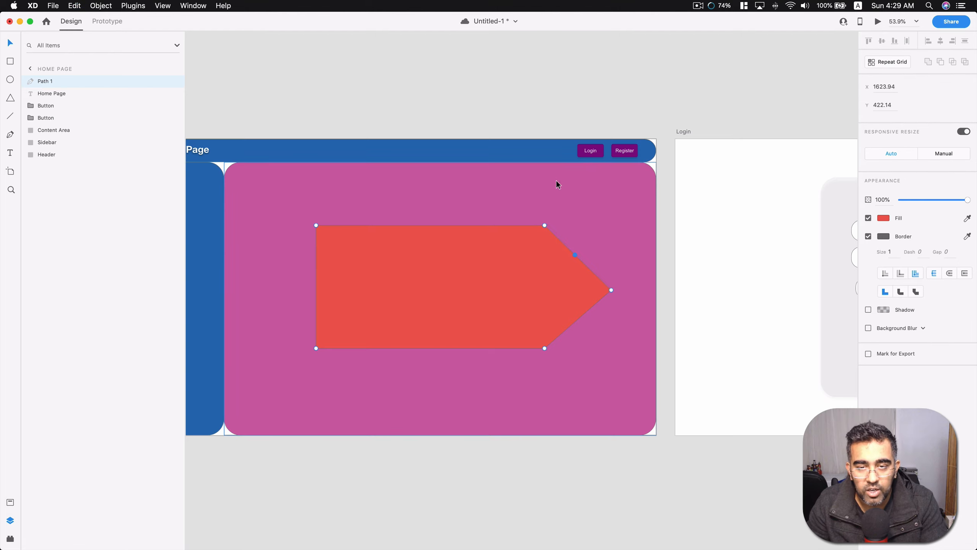
left_click(532, 118)
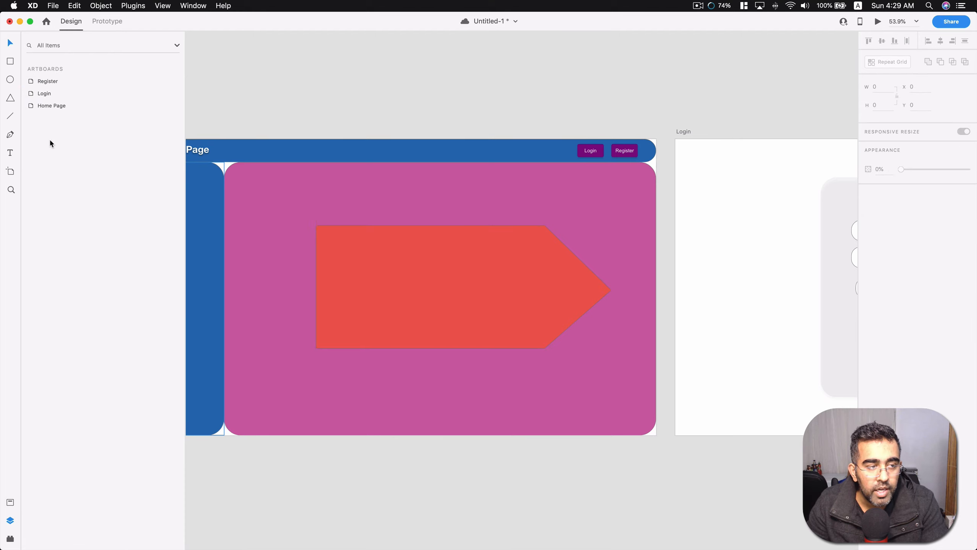
Look through the Login artboard's layers and return to the list of artboards.
scroll(438, 176, "down", 5)
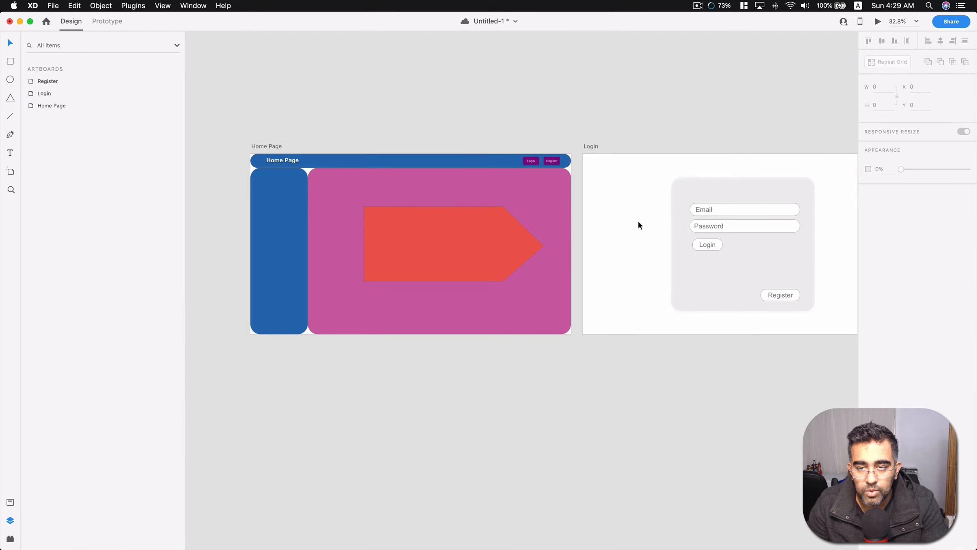
left_click(616, 223)
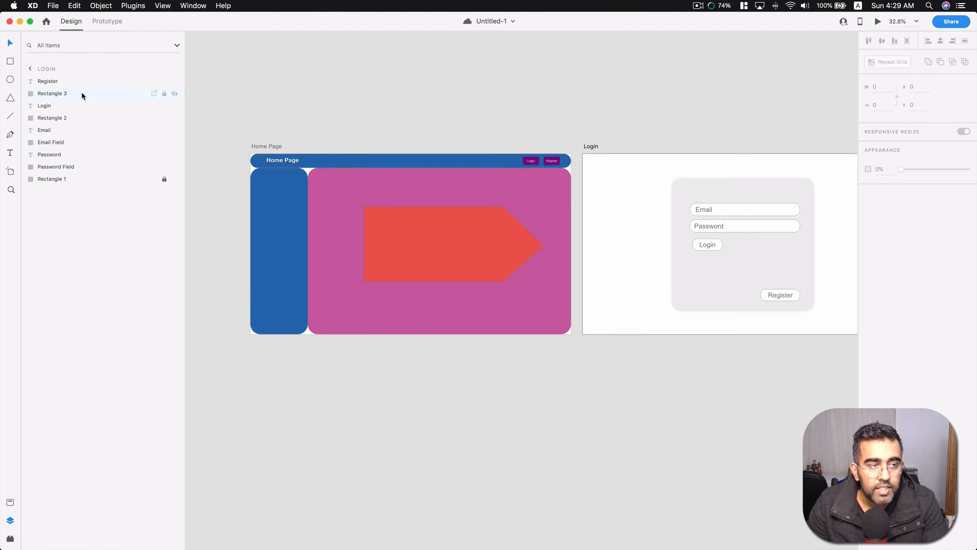
left_click(31, 69)
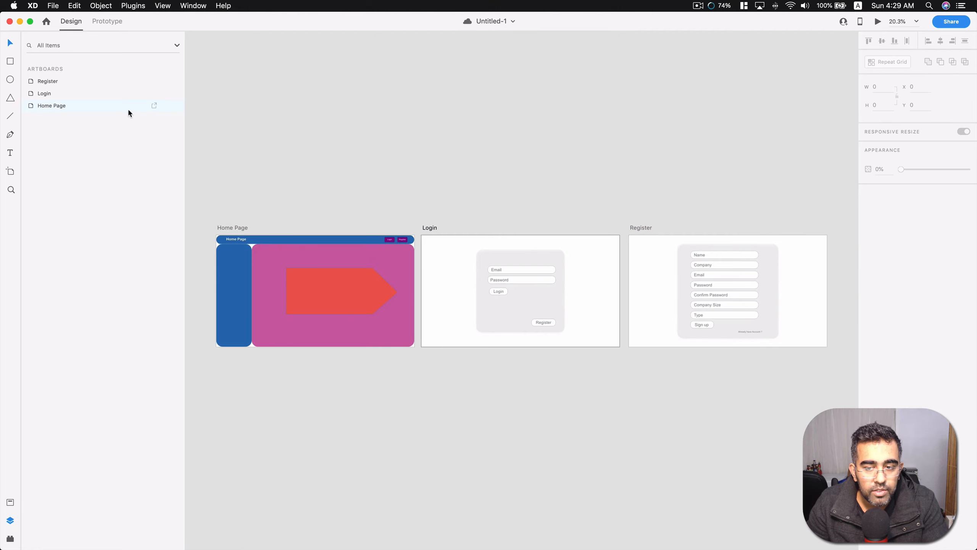
Open the Register artboard's layers and rename its locked background rectangle as Main Card.
double_click(32, 81)
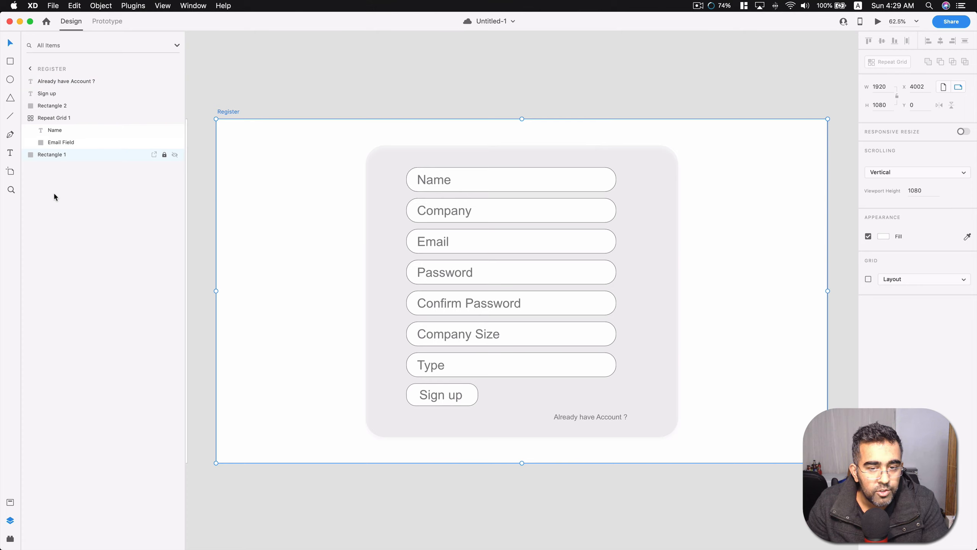
left_click(58, 94)
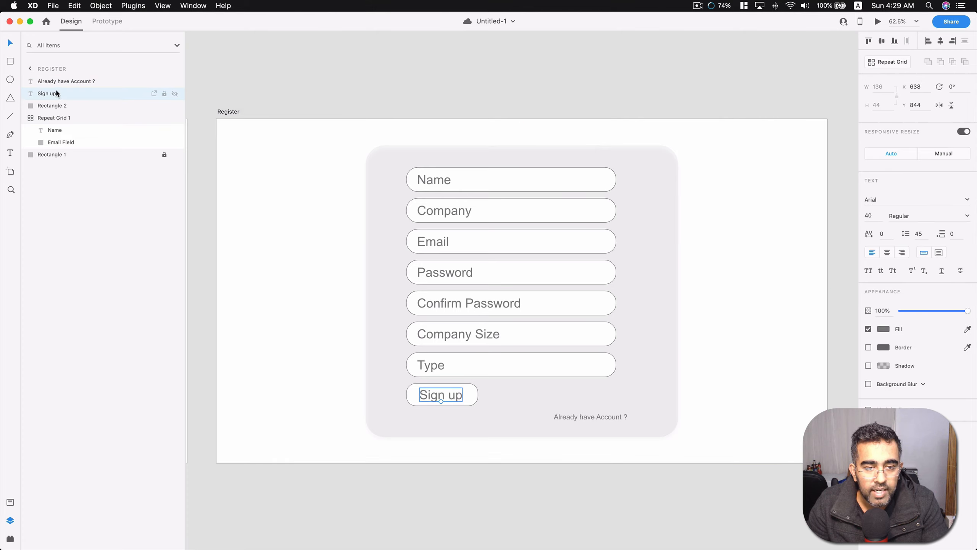
left_click(58, 158)
double_click(56, 155)
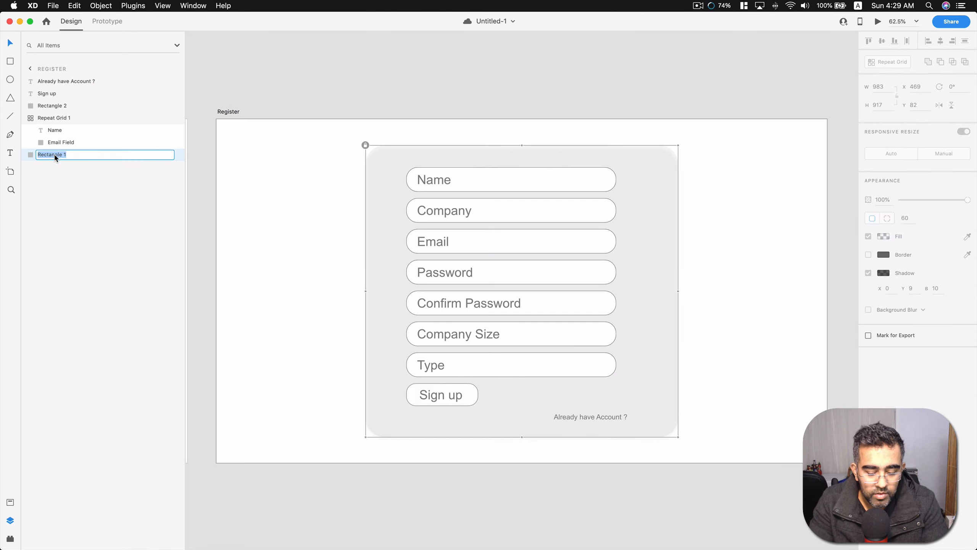
type("Main Card")
key("Return")
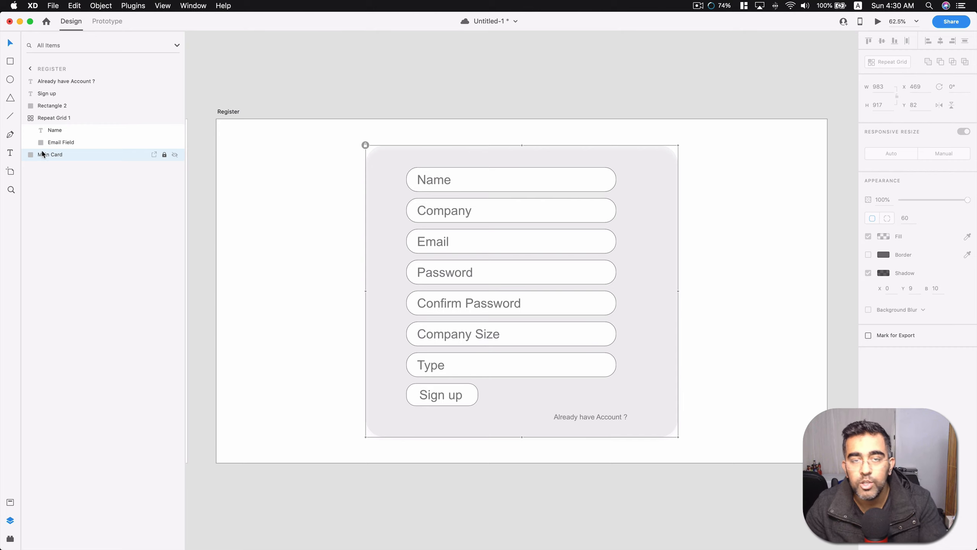
Rename the Register artboard's repeat grid of input fields as Form.
left_click(60, 118)
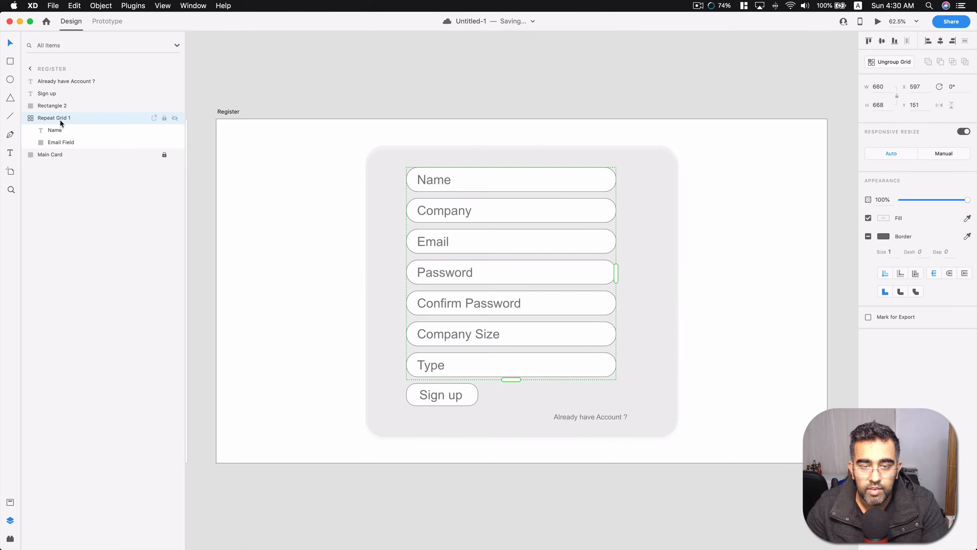
double_click(58, 123)
type("Form")
key("Return")
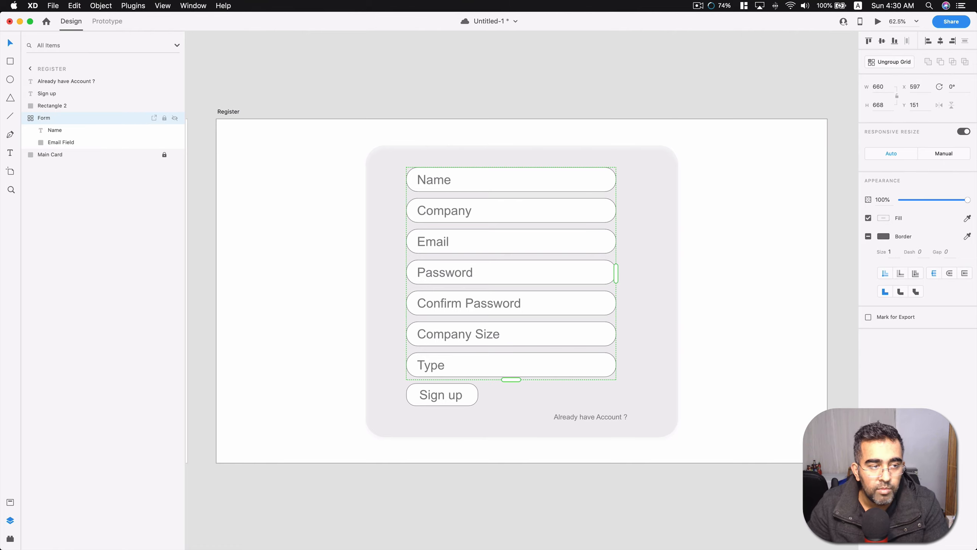
left_click(48, 194)
Try adding a blank 1920 × 1080 web artboard above the Home Page and delete it.
scroll(408, 194, "down", 6)
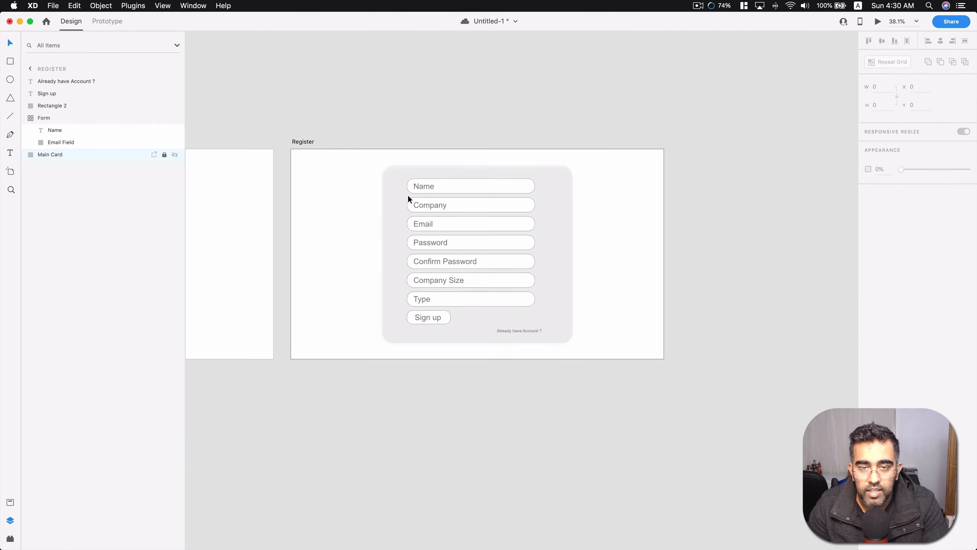
left_click(10, 172)
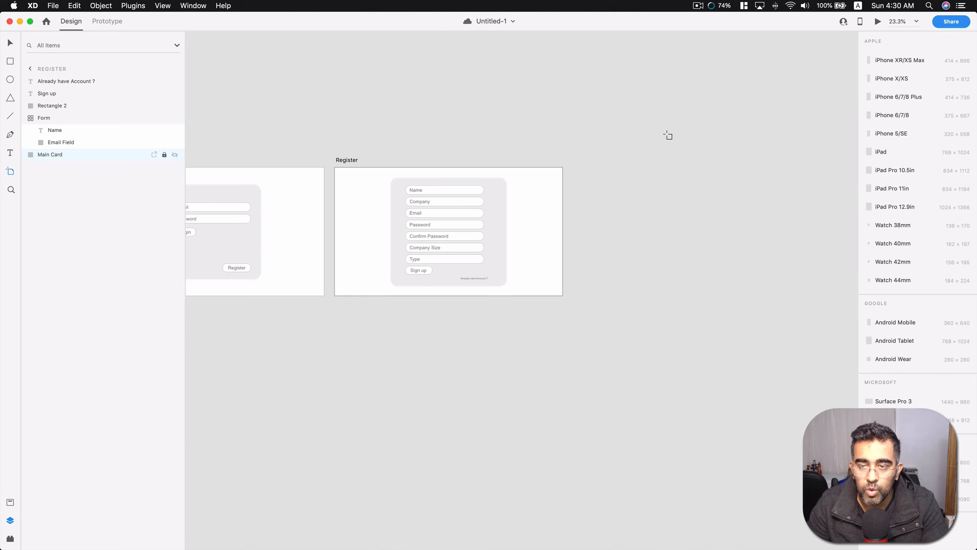
left_click(670, 135)
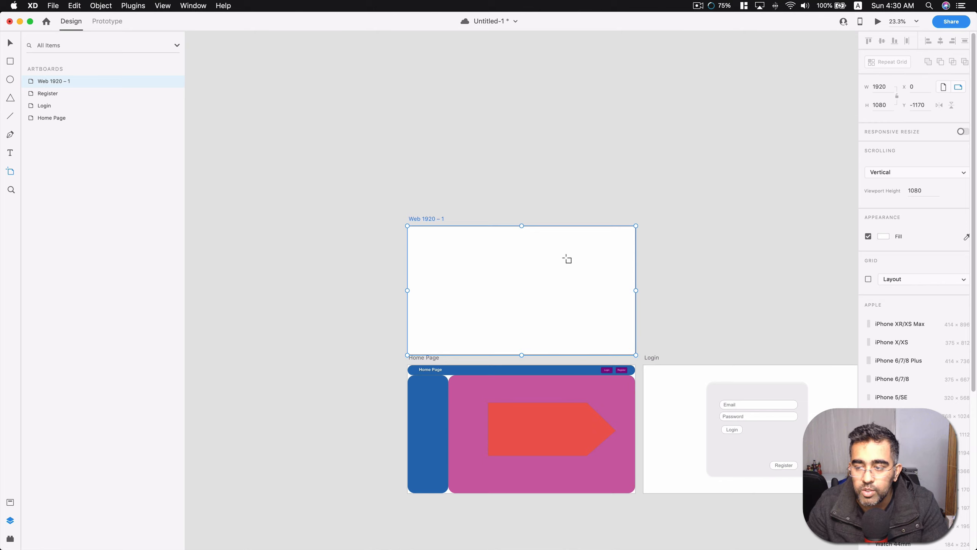
key("Delete")
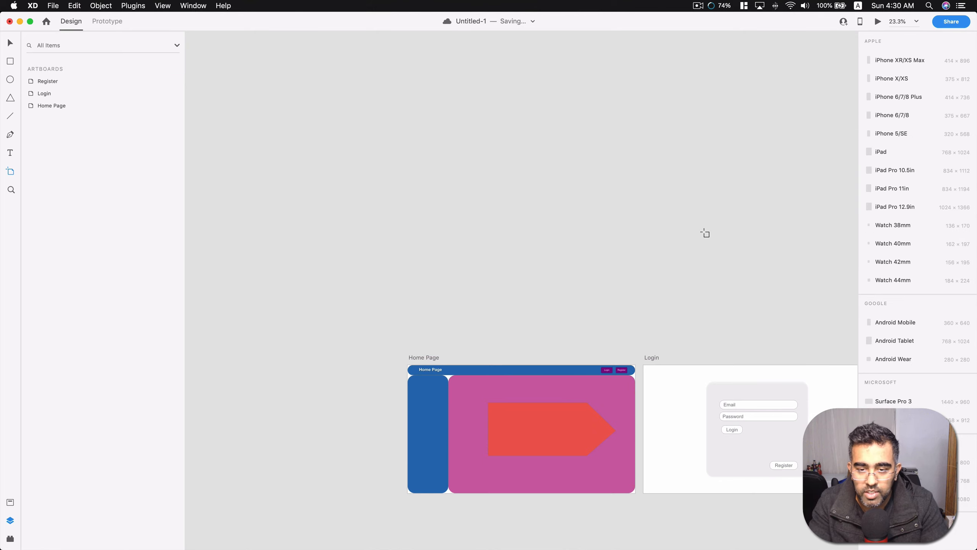
Open the document's assets and turn the Login artboard's Email input field, including its text, into a component.
scroll(705, 233, "right", 8)
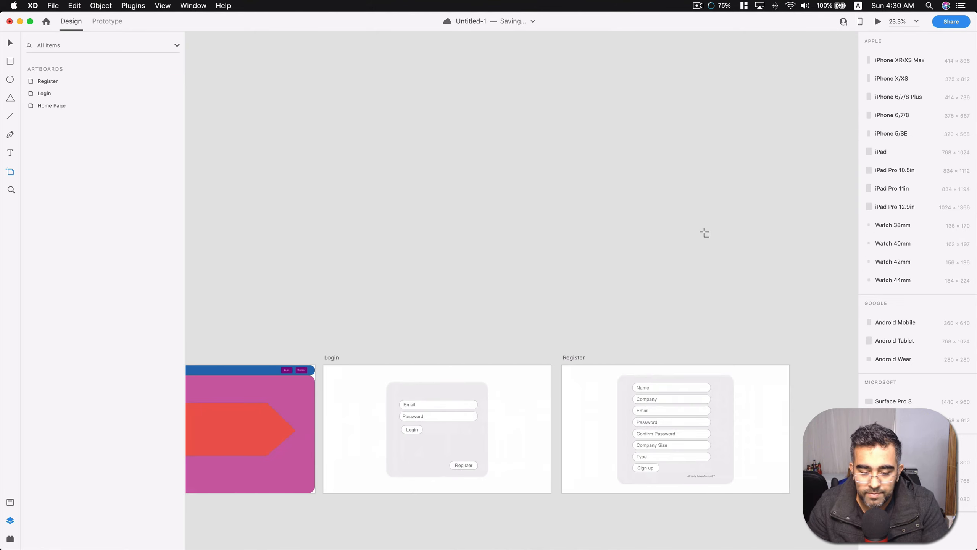
scroll(704, 232, "down", 4)
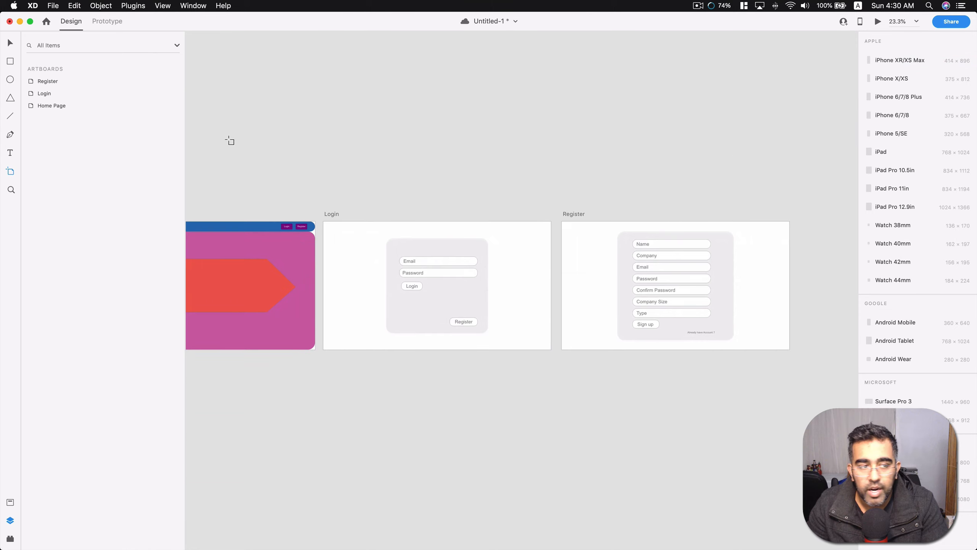
left_click(10, 503)
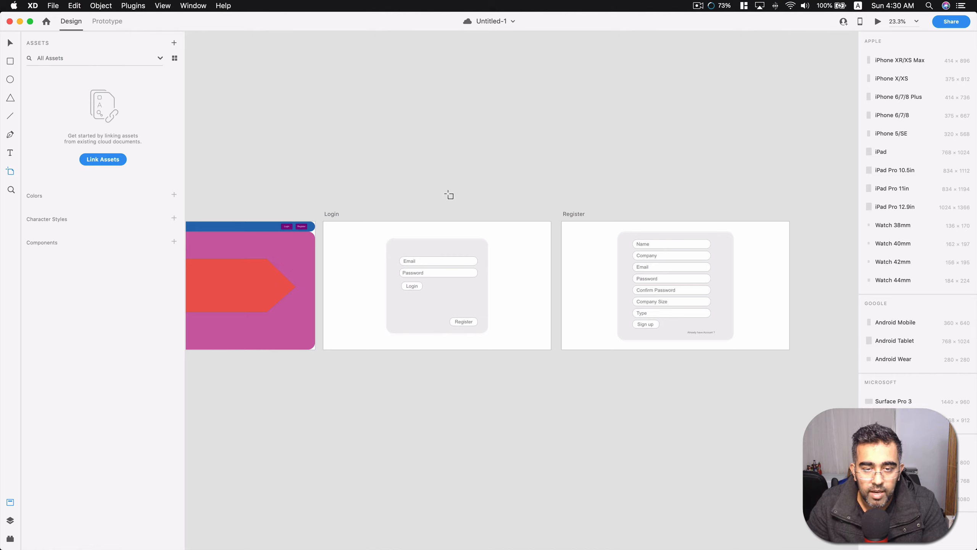
scroll(439, 278, "up", 5)
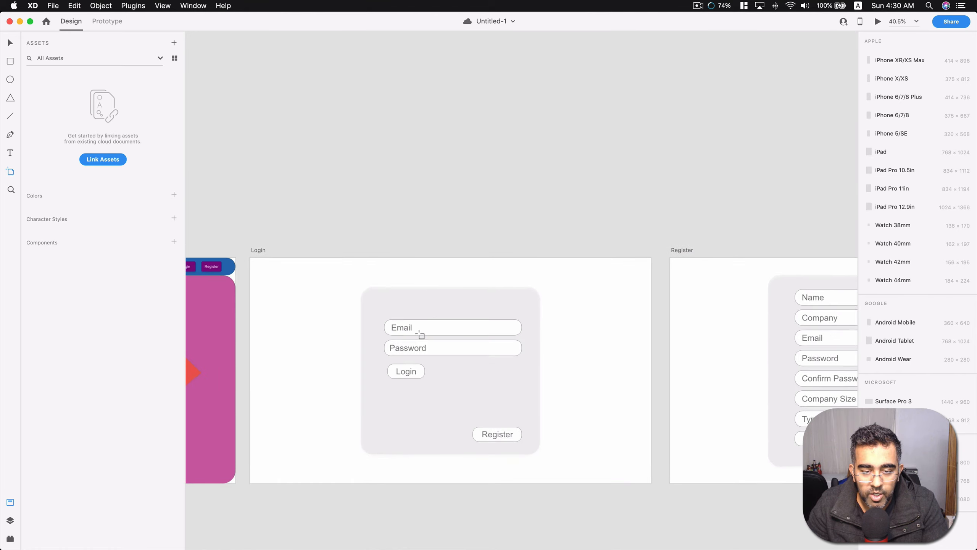
key("v")
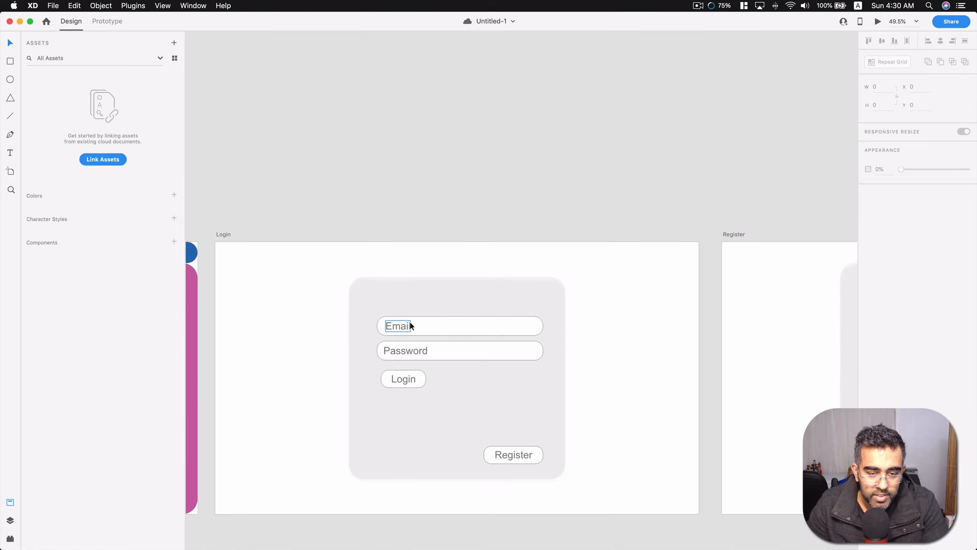
left_click(430, 324)
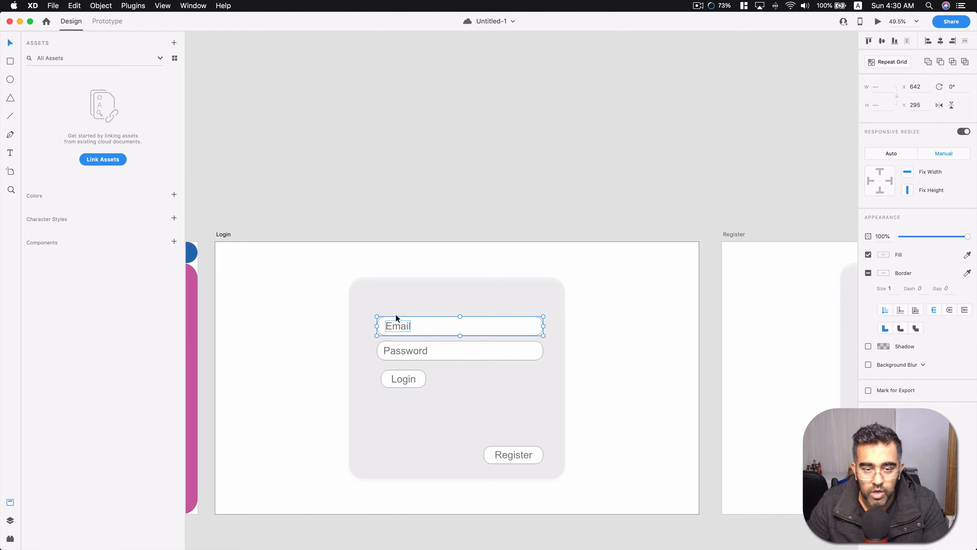
scroll(396, 314, "down", 3)
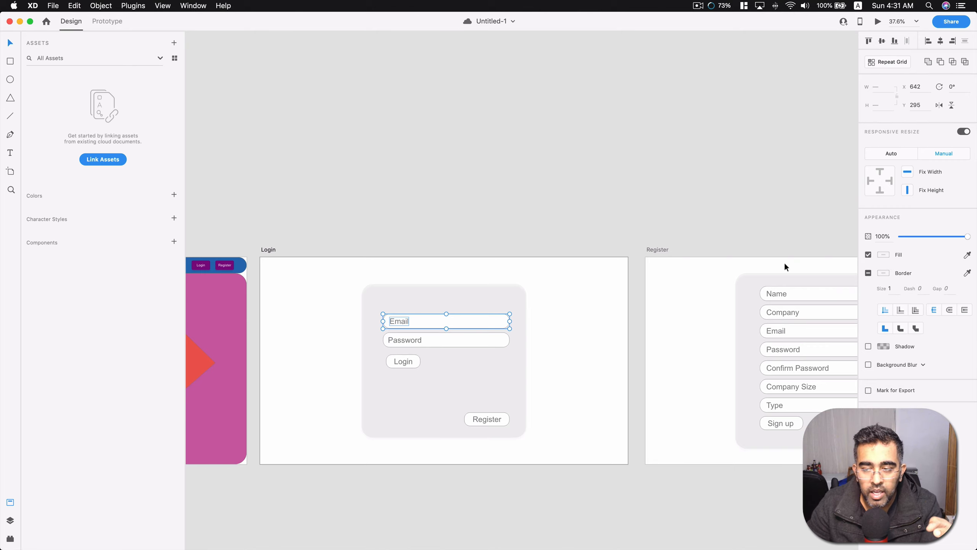
left_click(539, 212)
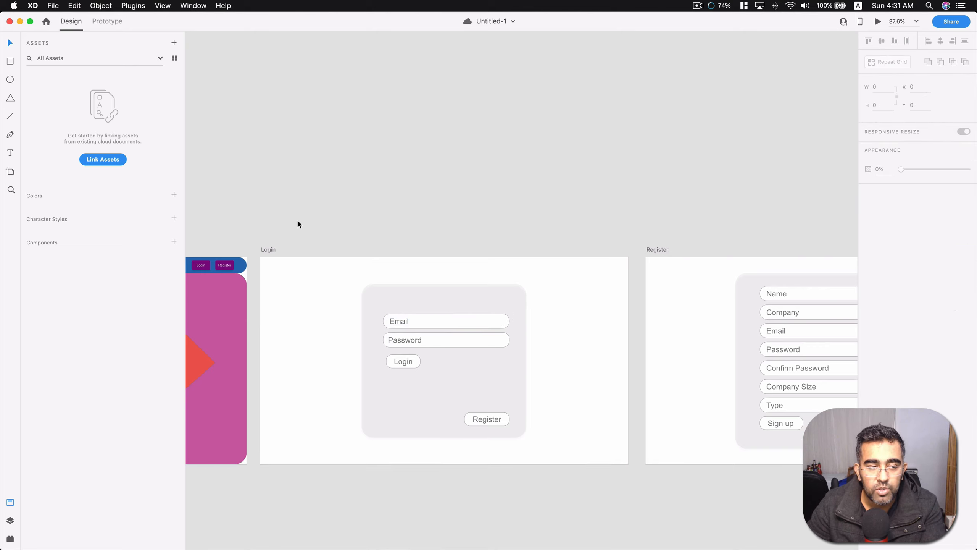
left_click(406, 325)
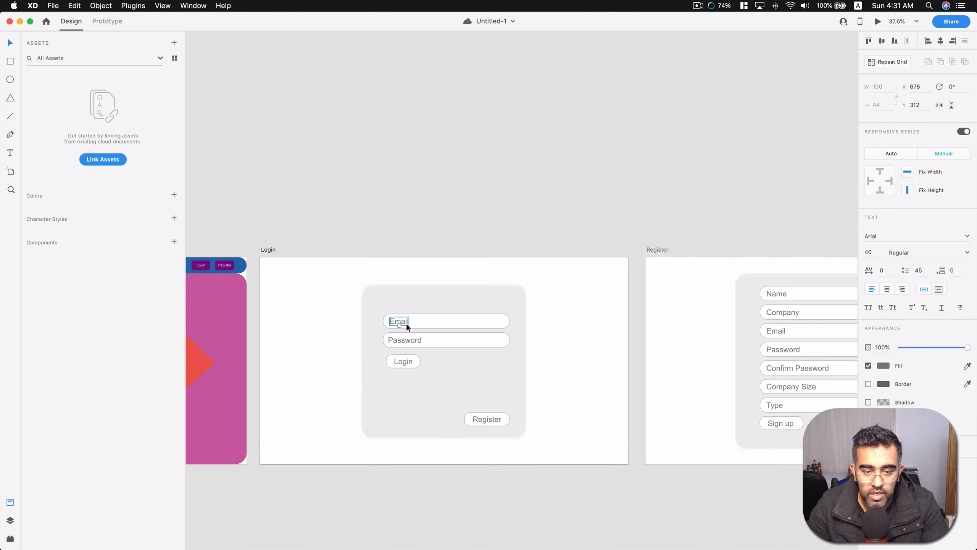
left_click(433, 324, "shift")
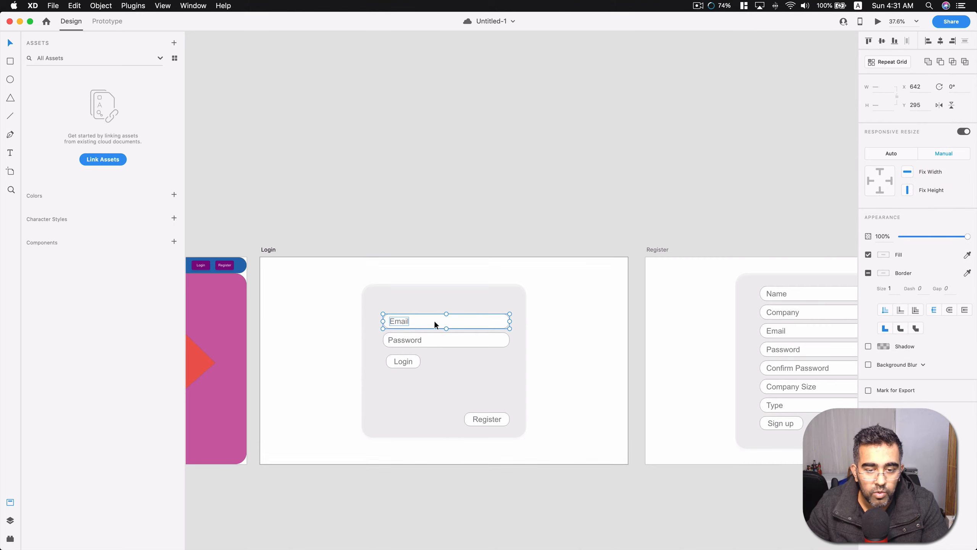
left_click(175, 242)
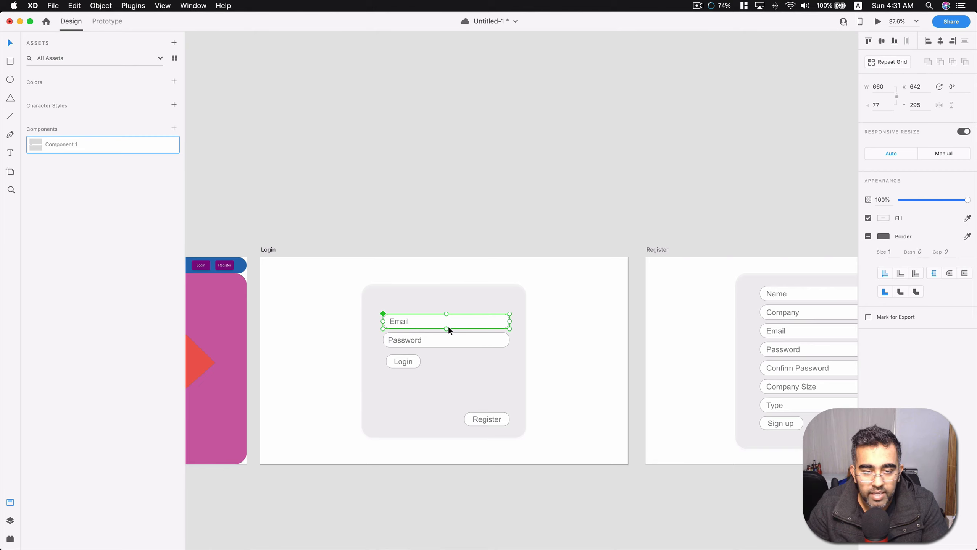
Rename the new Email field component as Input Field.
double_click(70, 143)
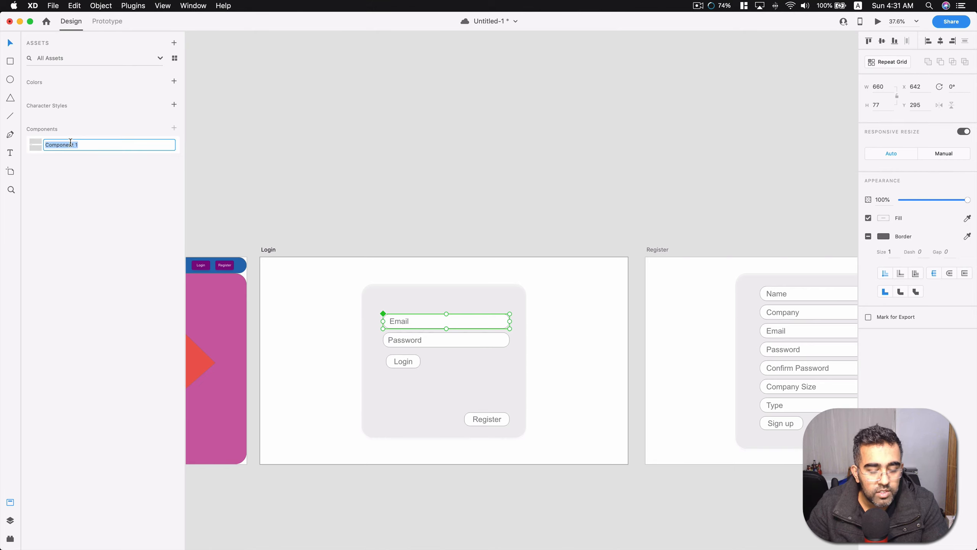
type("Input Field")
key("Return")
left_click(352, 130)
Add a 1920 × 1080 web artboard above the Home Page and name it Test.
scroll(426, 194, "down", 1)
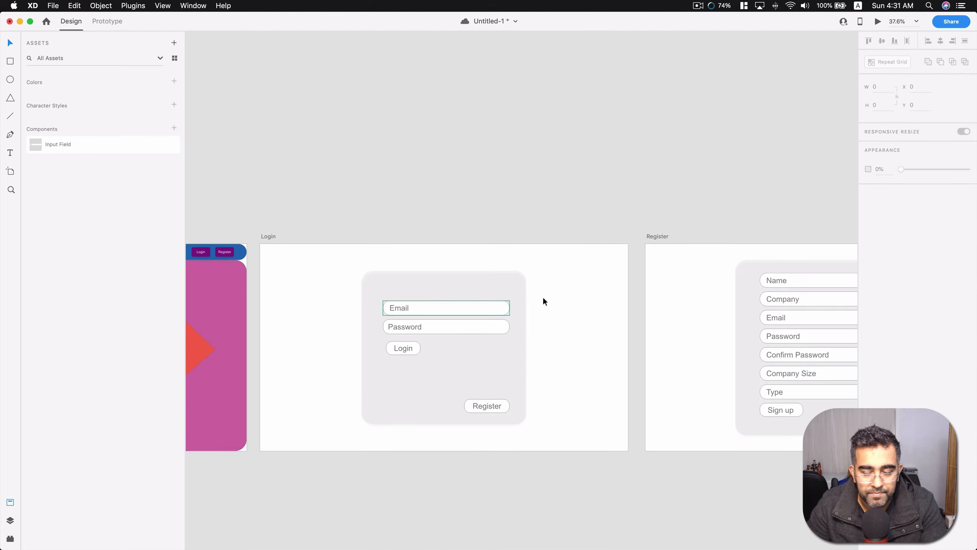
scroll(602, 221, "down", 10)
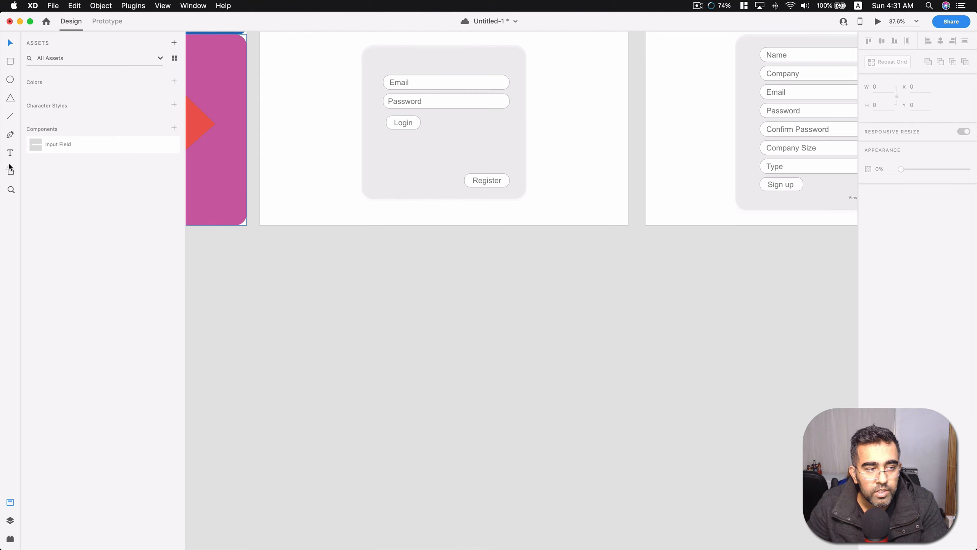
left_click(10, 172)
scroll(574, 286, "up", 12)
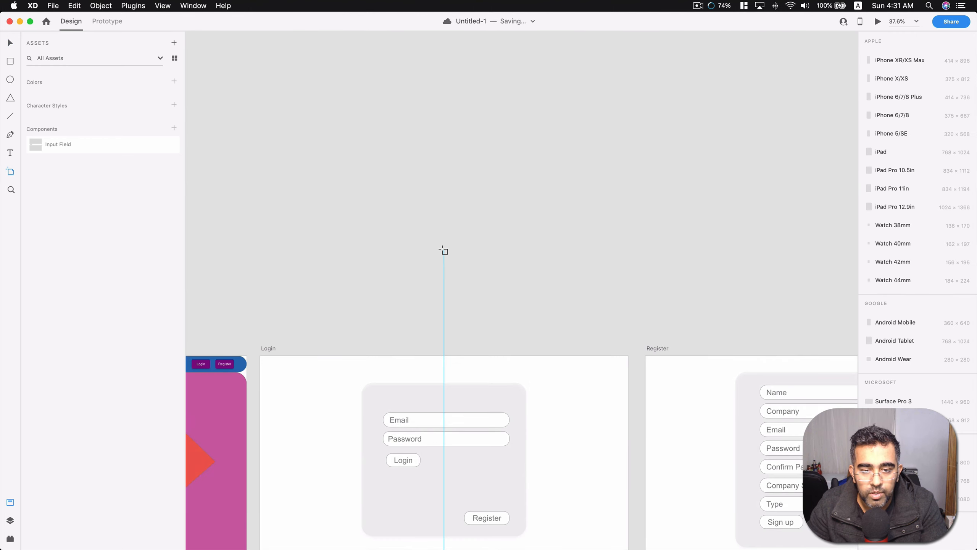
left_click(444, 249)
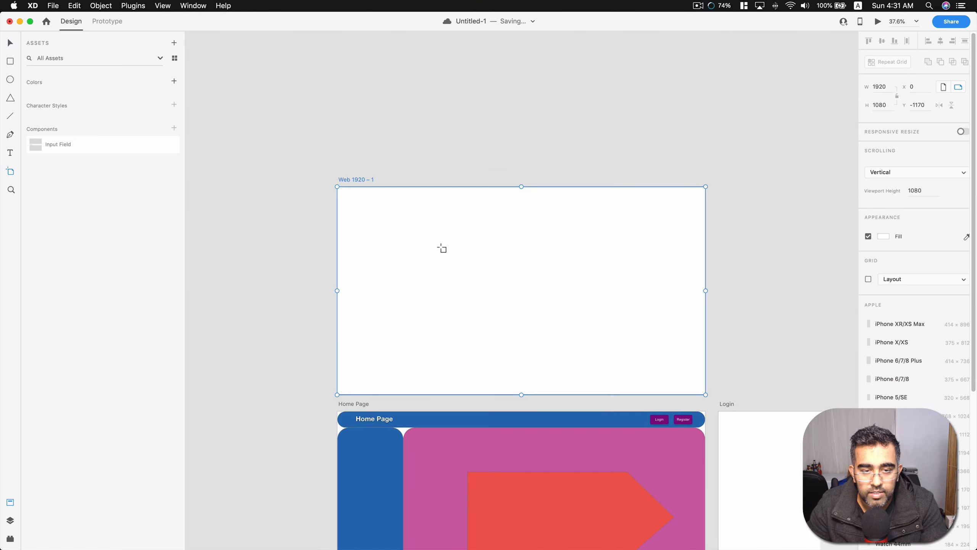
double_click(360, 179)
type("Test")
key("Return")
left_click(286, 122)
Place an instance of the Input Field component in the upper middle of the Test artboard.
scroll(480, 293, "down", 5)
scroll(687, 367, "right", 3)
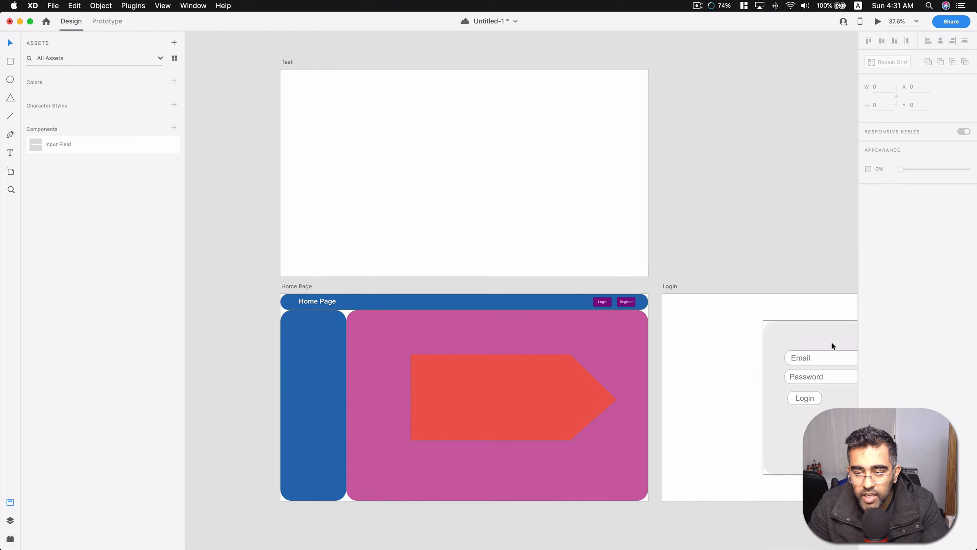
scroll(360, 159, "left", 3)
scroll(354, 142, "up", 2)
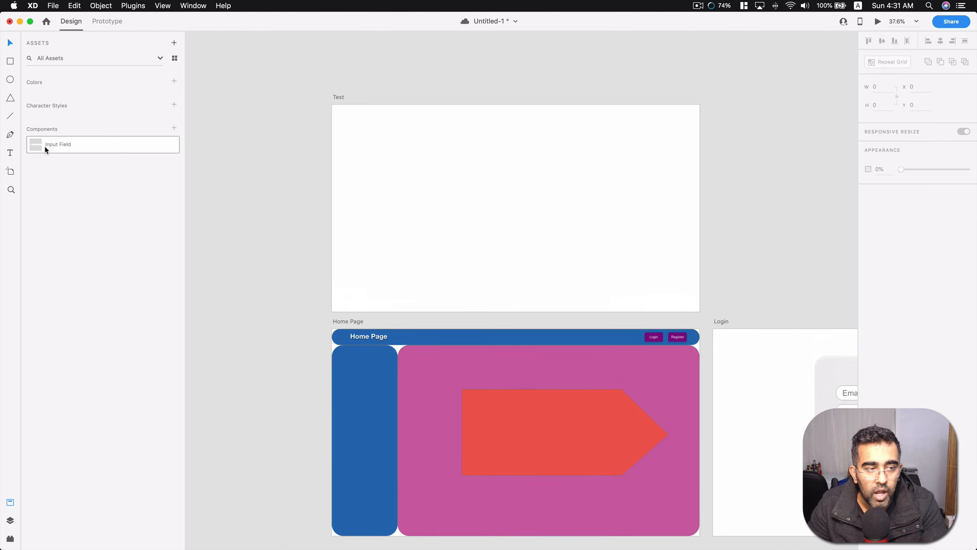
left_click_drag(45, 149, 452, 166)
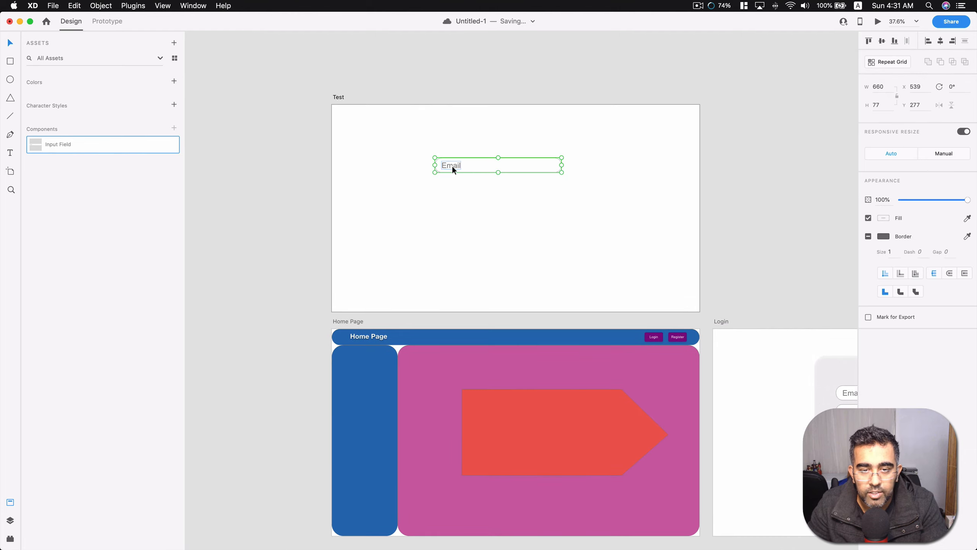
left_click(501, 188)
left_click(500, 171)
left_click(508, 202)
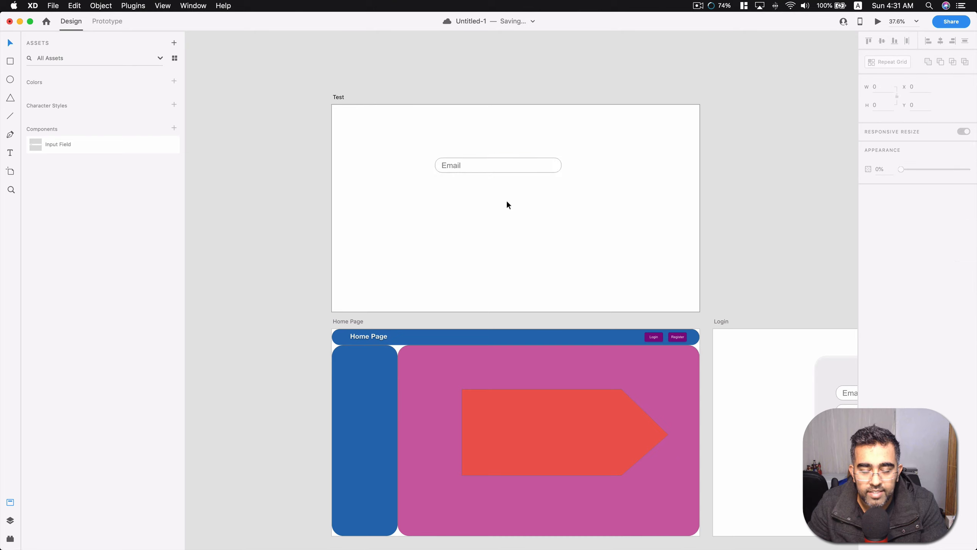
Try a dark red fill on the Test artboard's input field instance and undo the color changes.
scroll(550, 226, "right", 6)
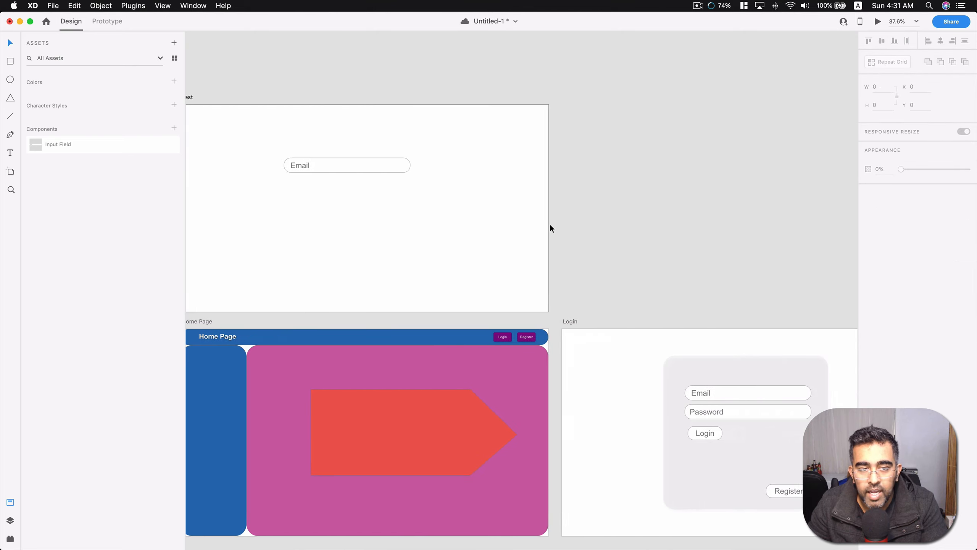
left_click(338, 168)
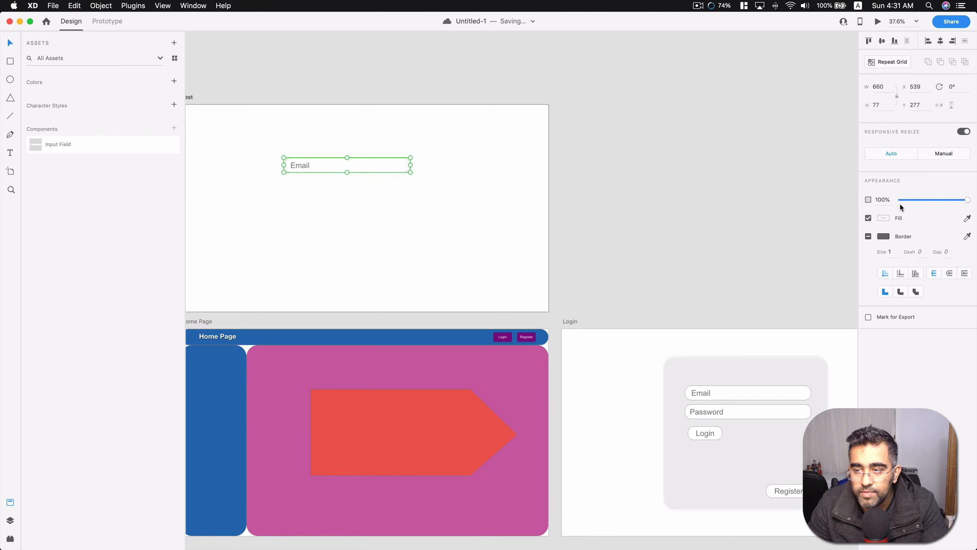
left_click(884, 218)
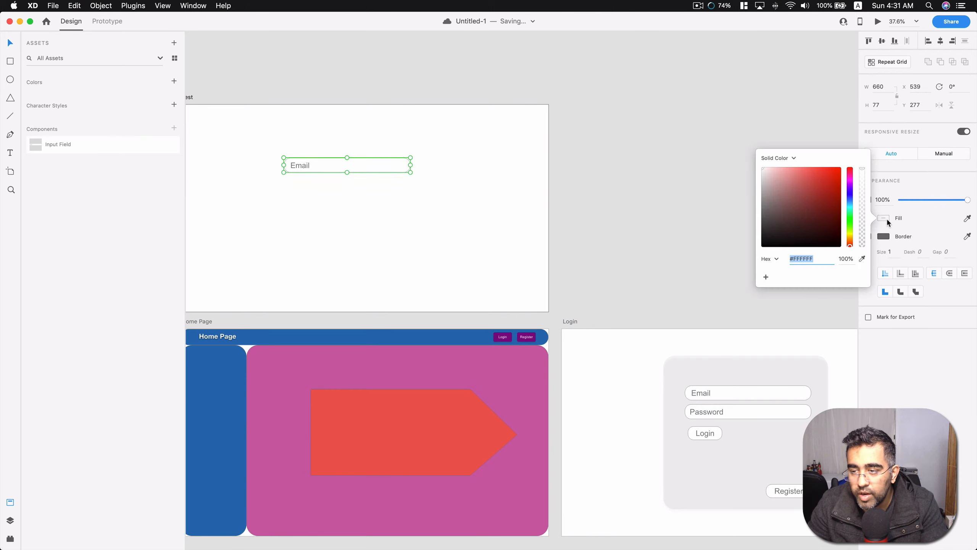
left_click(834, 191)
mouse_move(835, 190)
left_mouse_down()
mouse_move(829, 208)
mouse_move(809, 209)
left_mouse_up()
left_click(700, 199)
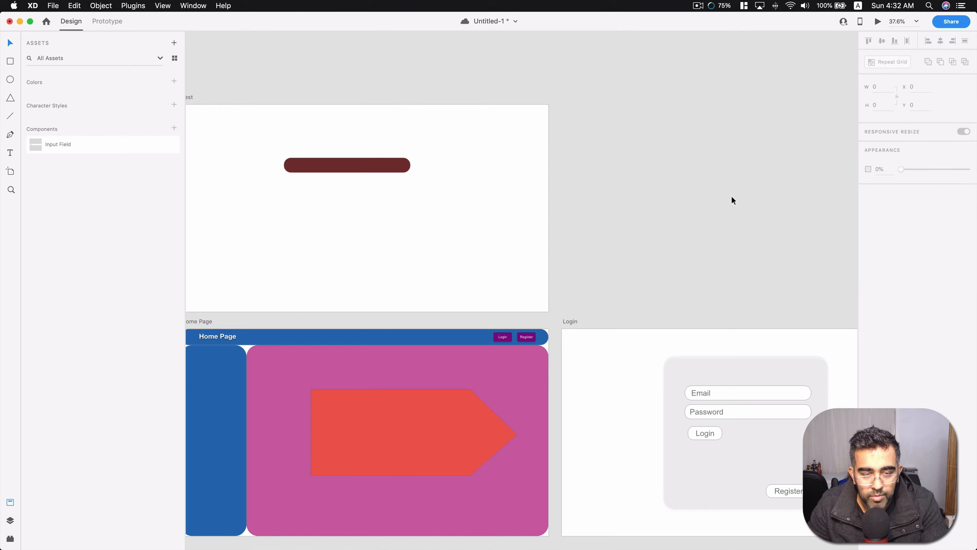
key("super+z")
key("super+z")
key("super+z")
key("super+z")
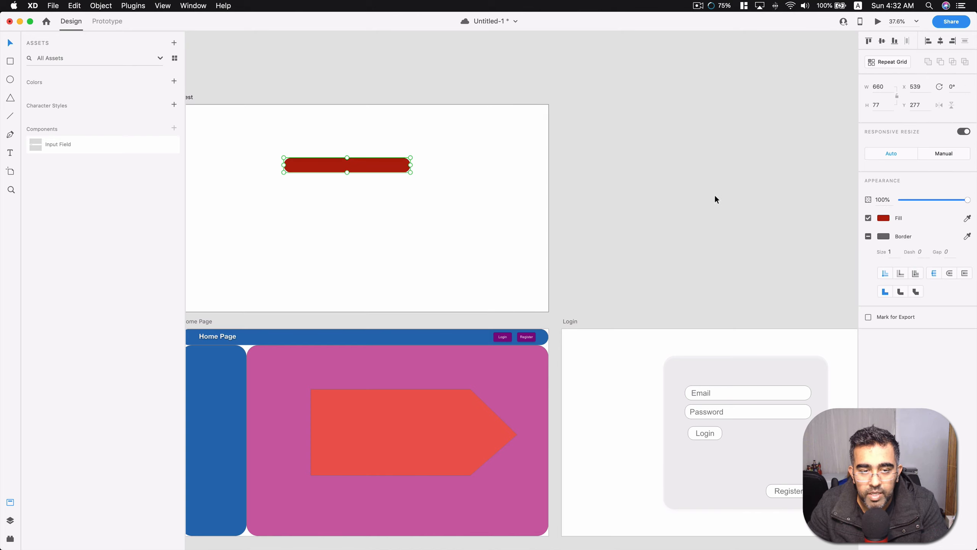
key("super+z")
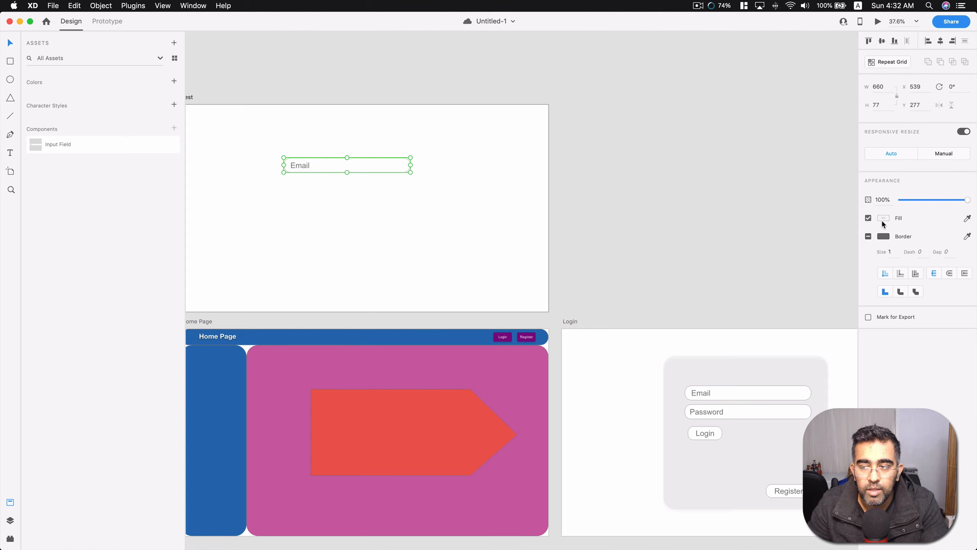
left_click(796, 233)
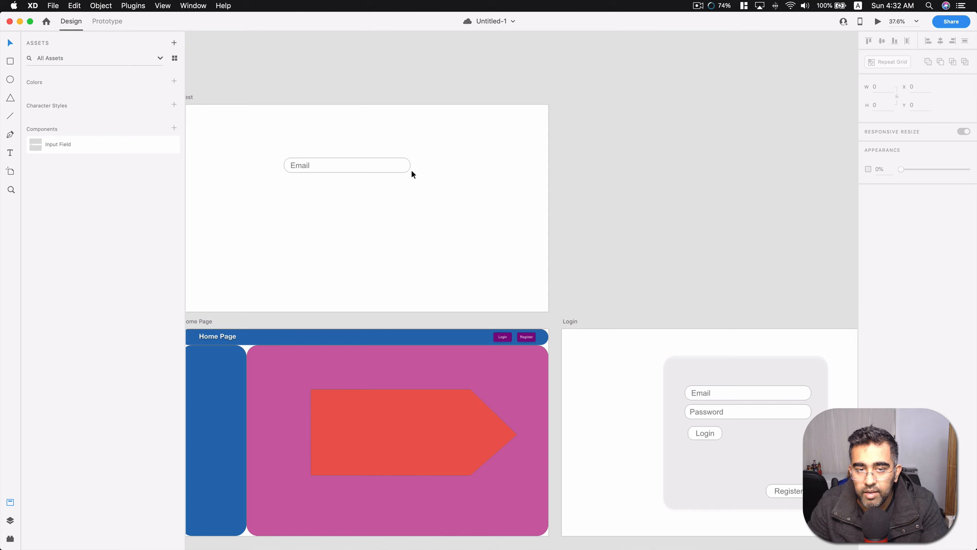
Set the border color of the Test artboard's input field instance to dark red #7E2B2B.
left_click(400, 168)
left_click(883, 236)
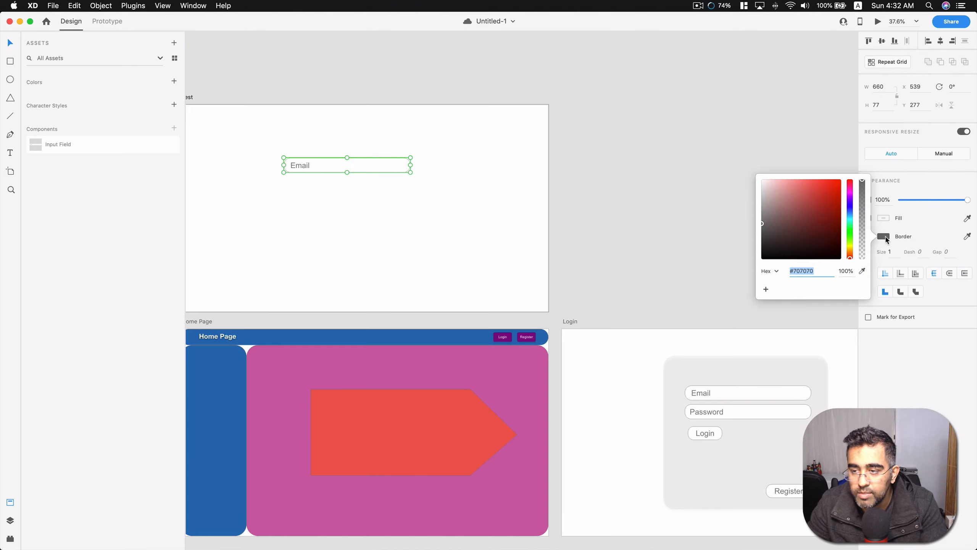
left_click_drag(824, 192, 814, 219)
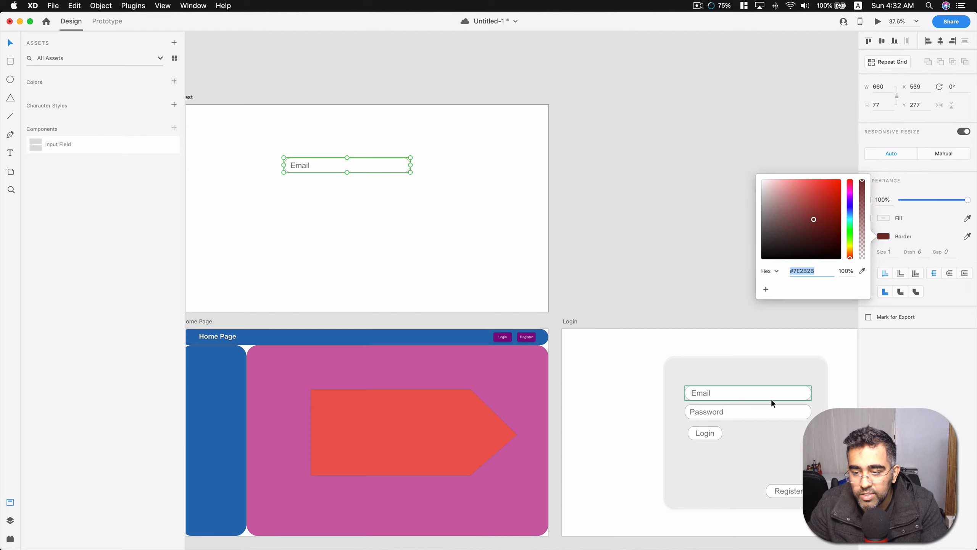
left_click(705, 225)
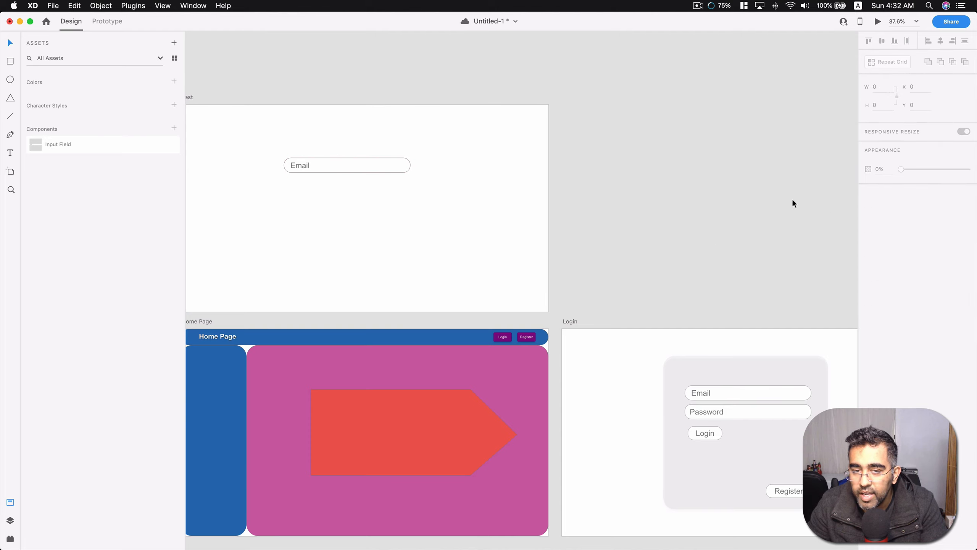
left_click(361, 171)
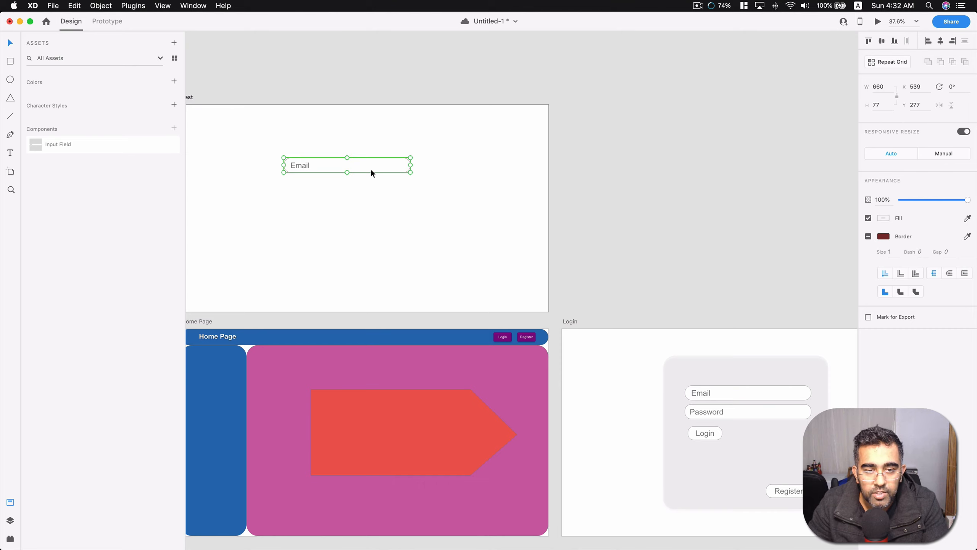
left_click(397, 203)
Select the Login artboard's Email field and delete the Input Field component from the assets.
left_click(733, 394)
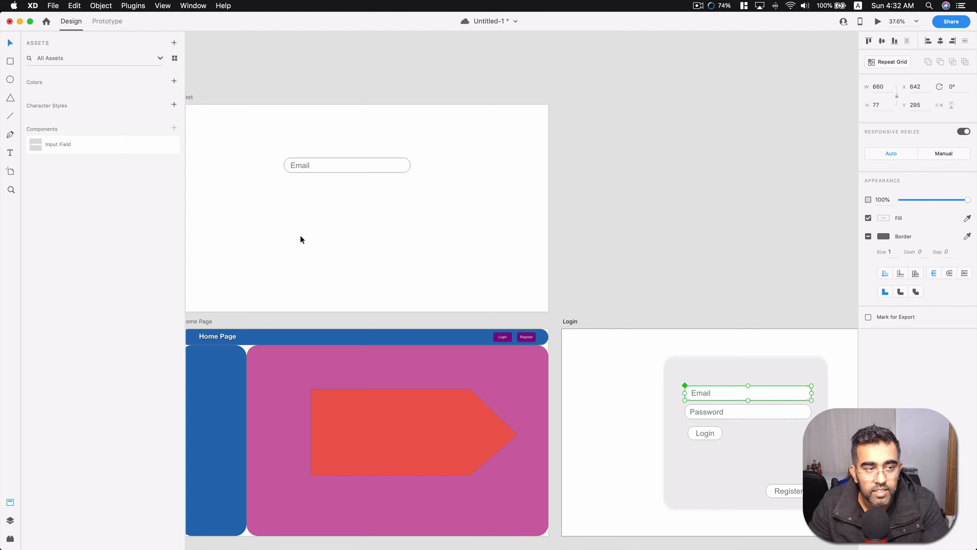
right_click(45, 144)
left_click(62, 149)
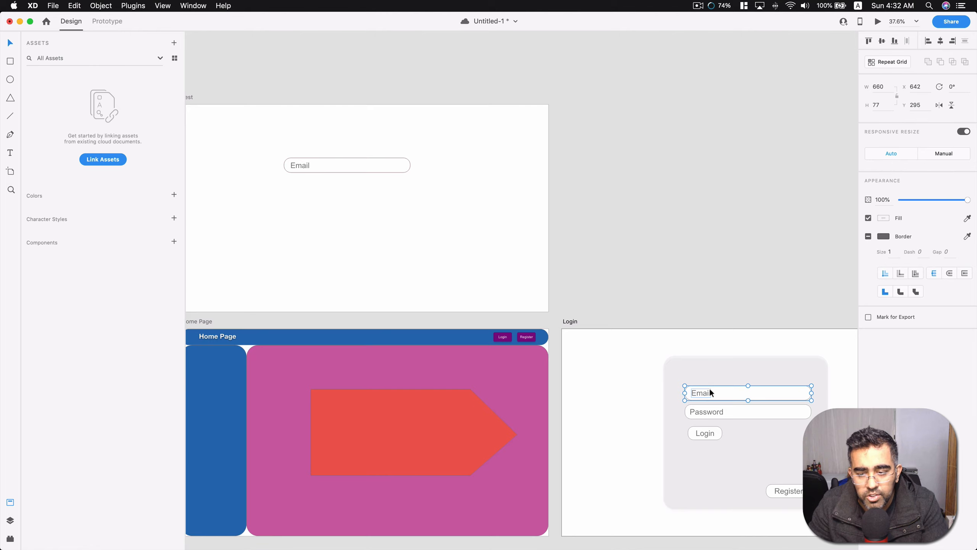
Make the Login artboard's Email field a component and name it Input Field.
left_click(174, 241)
double_click(74, 143)
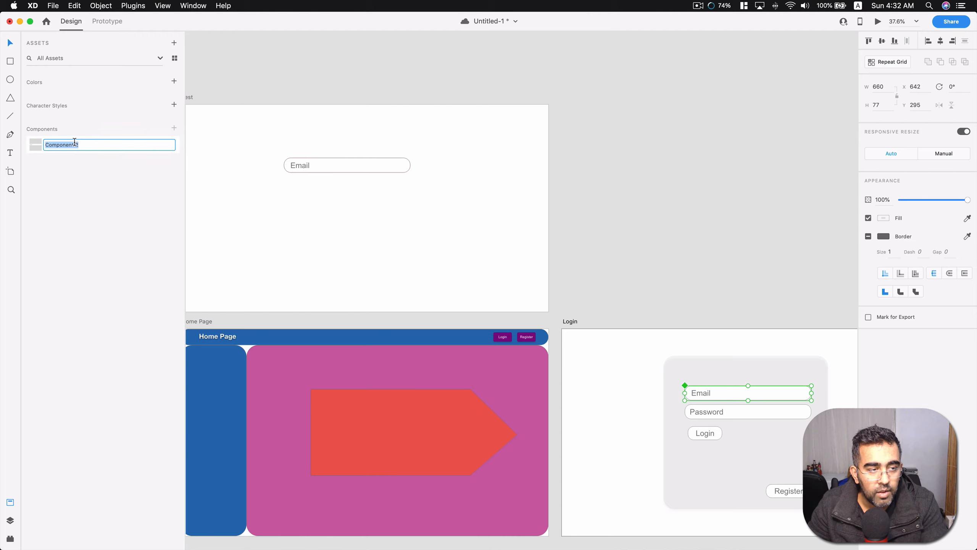
type("Input File")
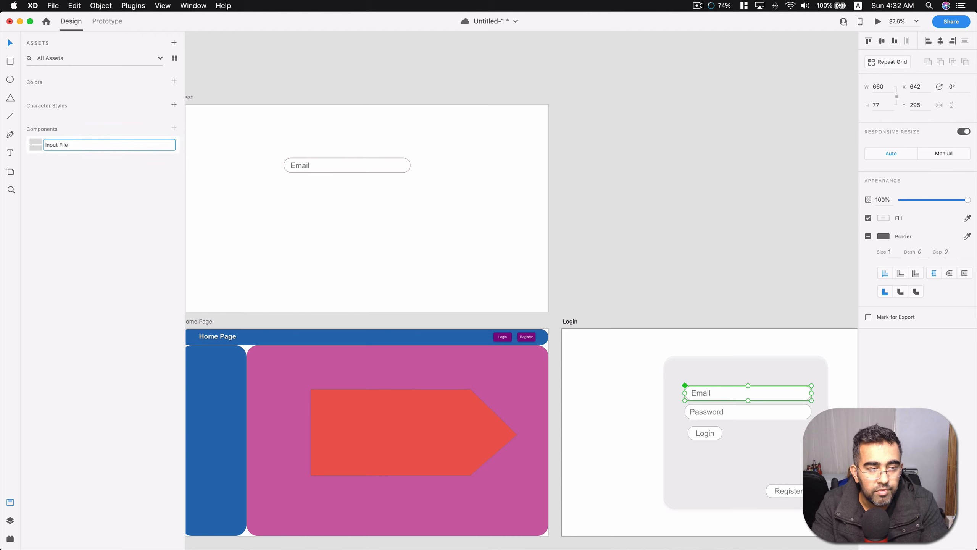
key("BackSpace")
key("BackSpace")
type("eld")
key("Return")
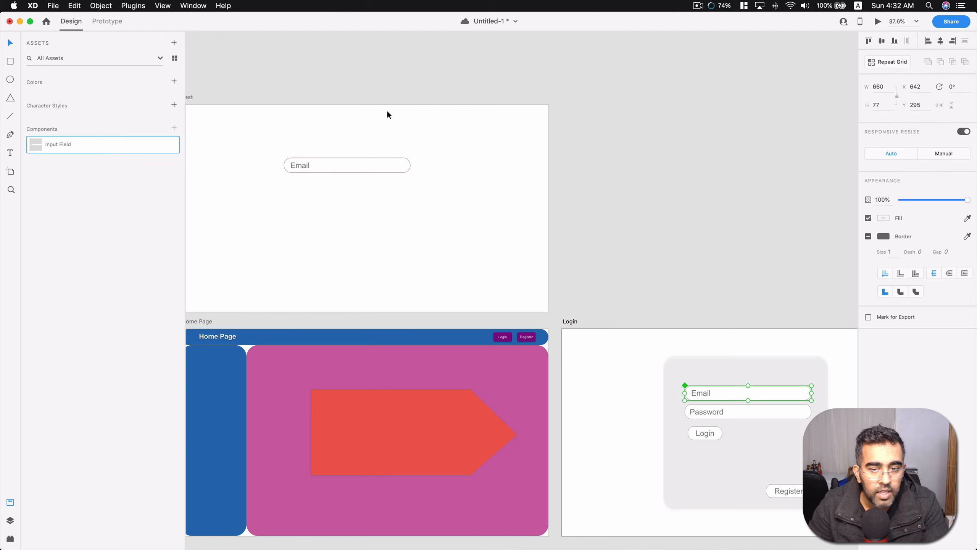
Delete the old Email field from the Test artboard and place three instances of the Input Field component there.
left_click(712, 120)
left_click(365, 169)
key("Delete")
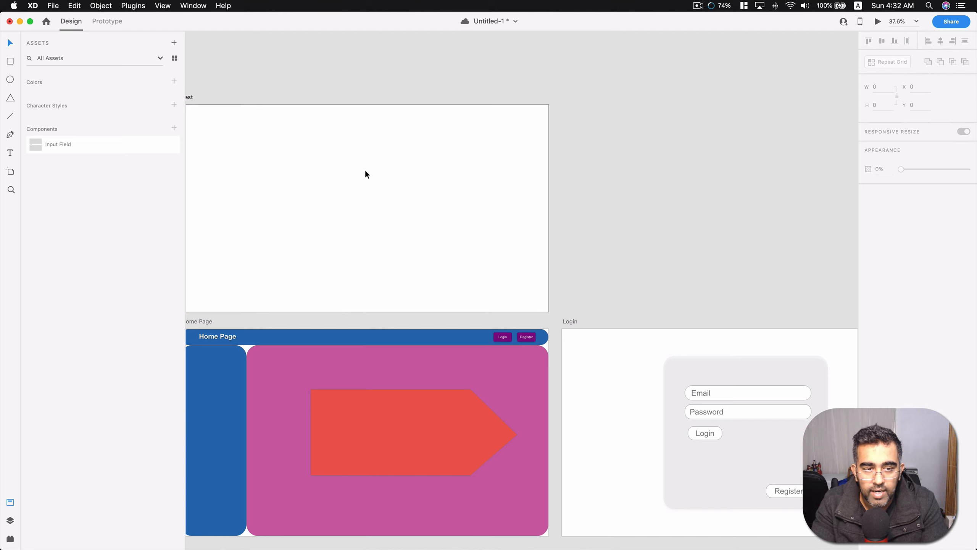
left_click_drag(68, 142, 349, 174)
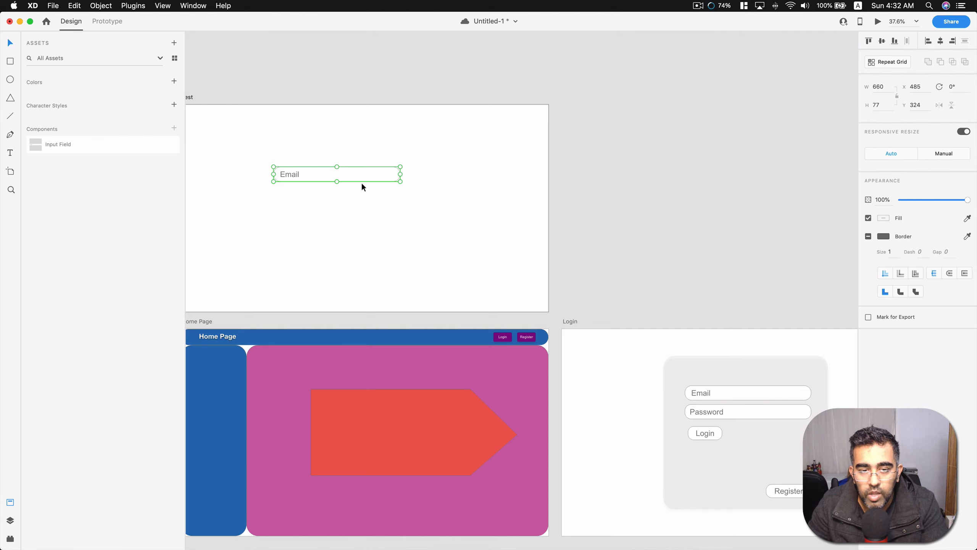
left_click_drag(359, 181, 364, 156)
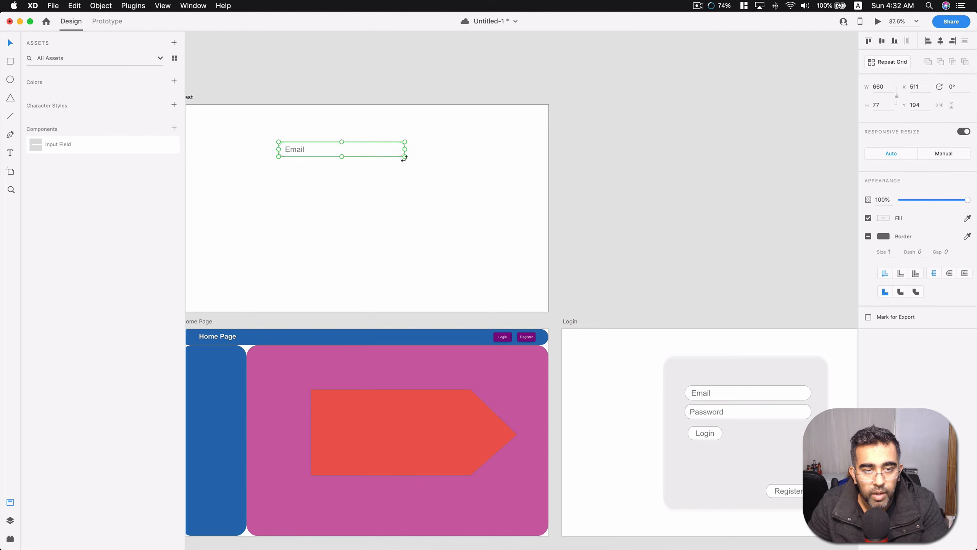
left_click_drag(87, 146, 372, 181)
left_click_drag(40, 149, 277, 240)
left_click(755, 238)
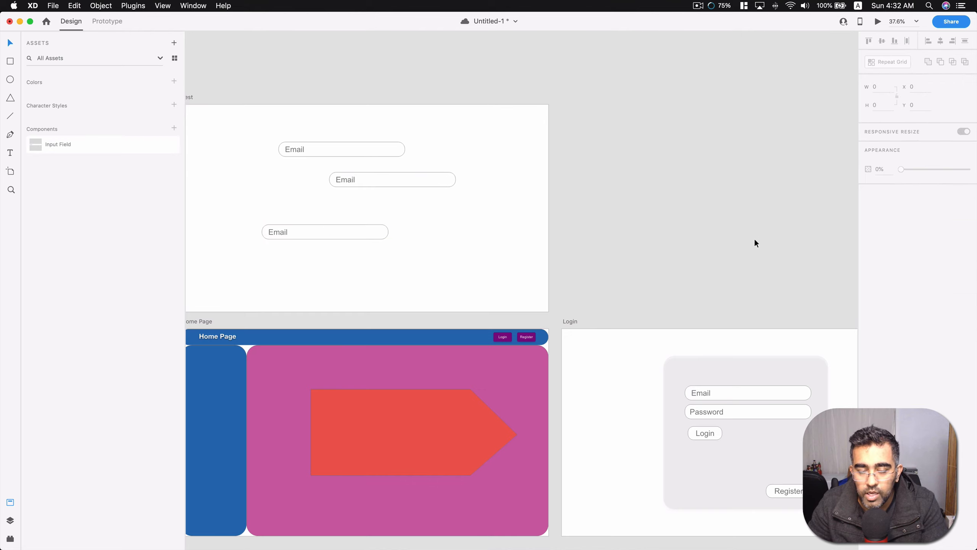
Open the Input Field master component for editing and set its border color to red #B73A3A.
scroll(731, 232, "down", 2)
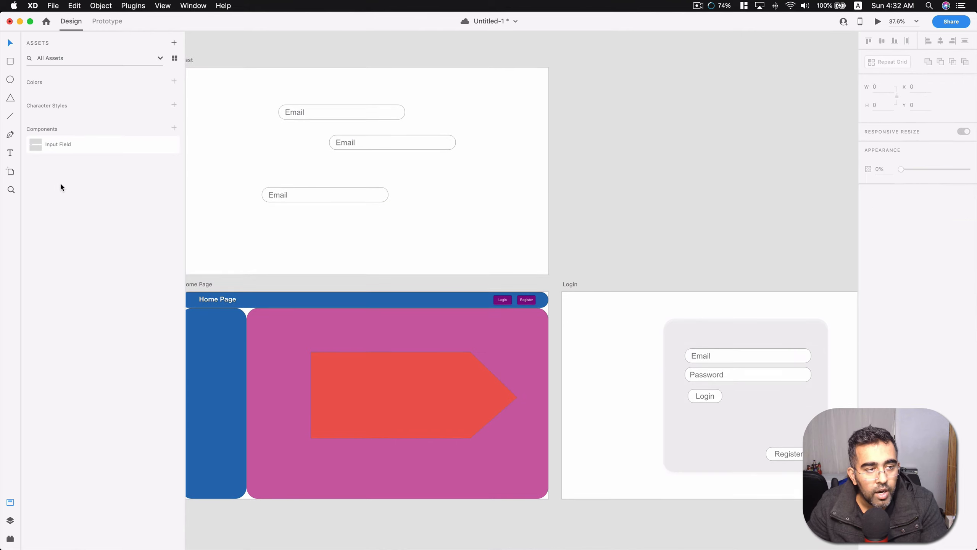
scroll(307, 178, "left", 5)
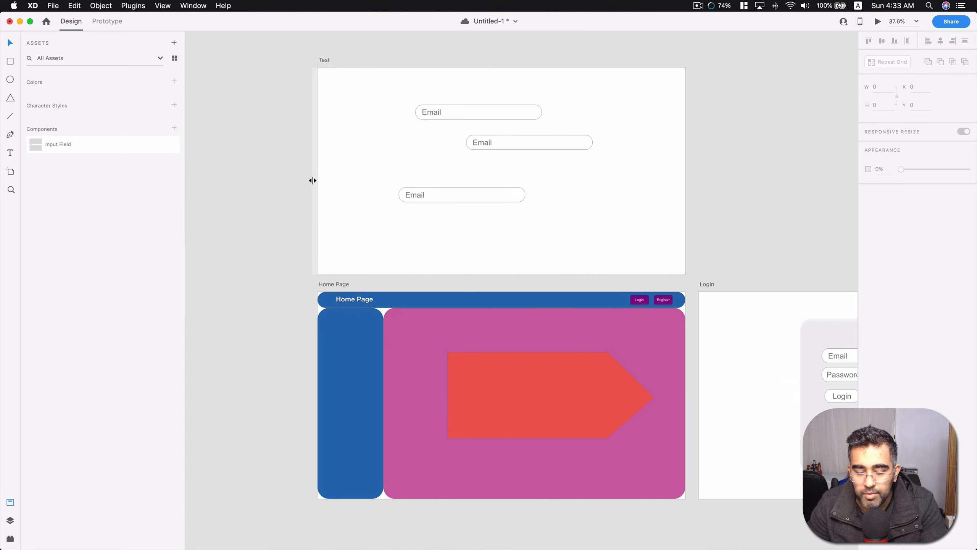
scroll(338, 194, "down", 2)
scroll(452, 198, "up", 2)
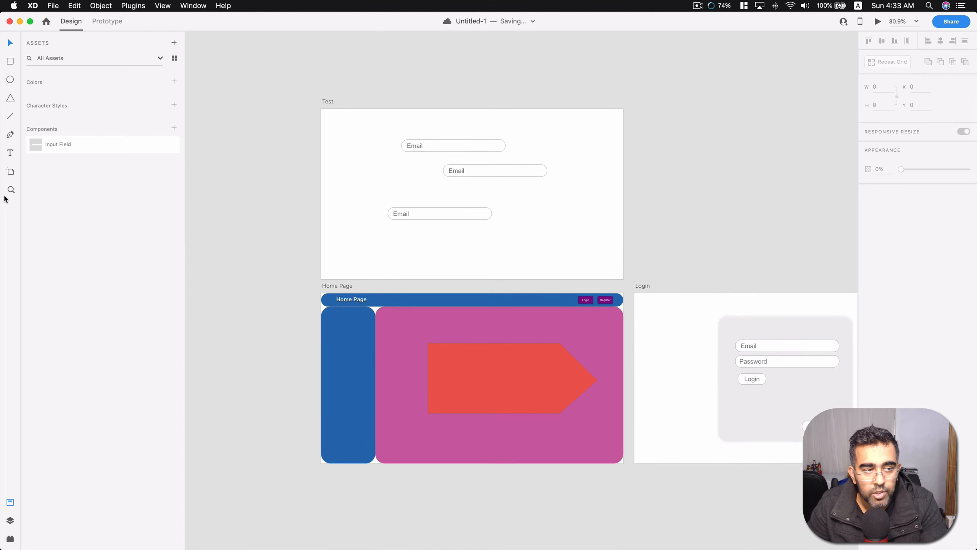
right_click(43, 142)
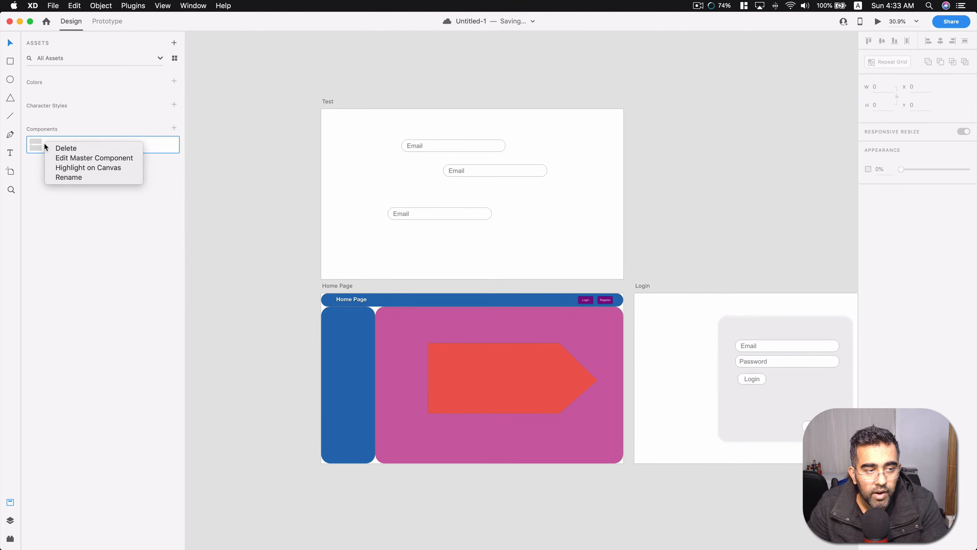
left_click(91, 159)
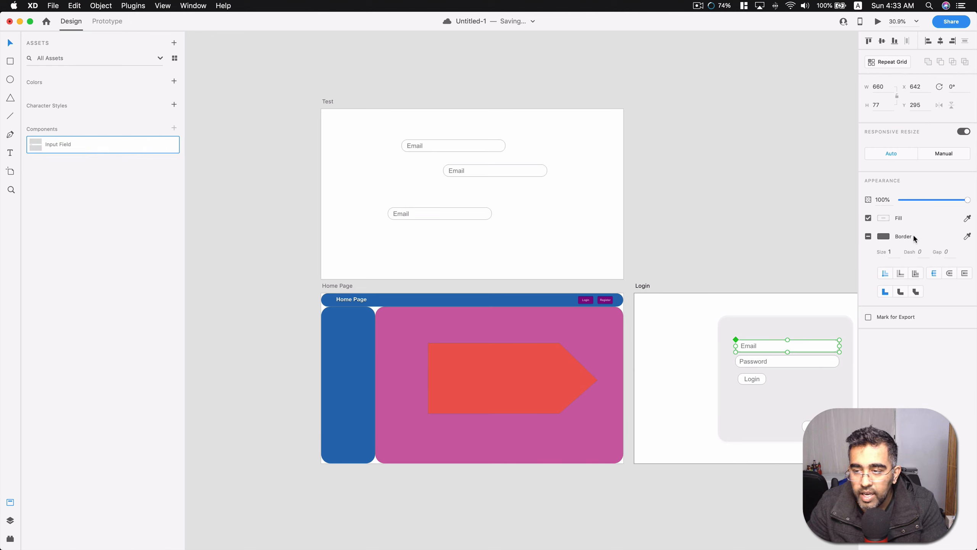
left_click(885, 236)
left_click(824, 205)
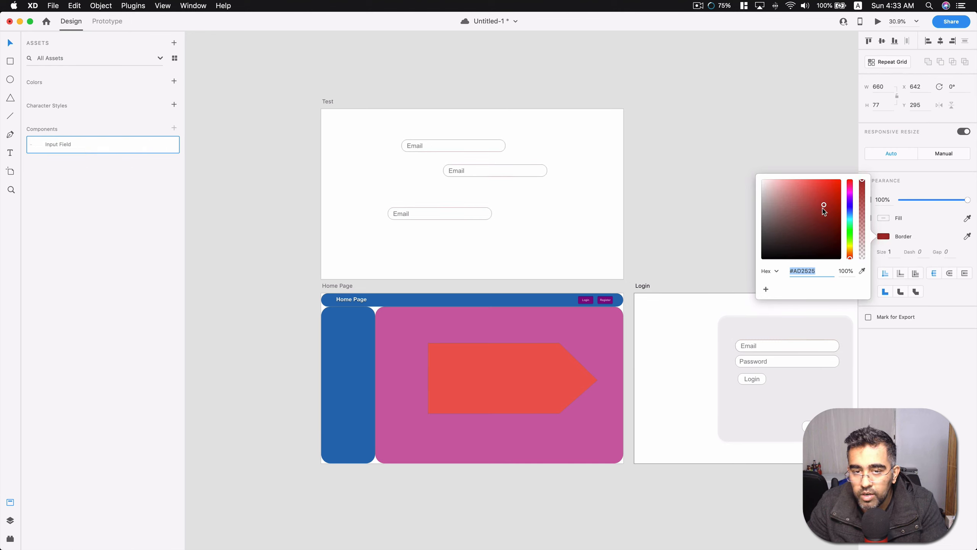
mouse_move(822, 211)
left_mouse_down()
mouse_move(818, 242)
mouse_move(792, 223)
mouse_move(816, 201)
left_mouse_up()
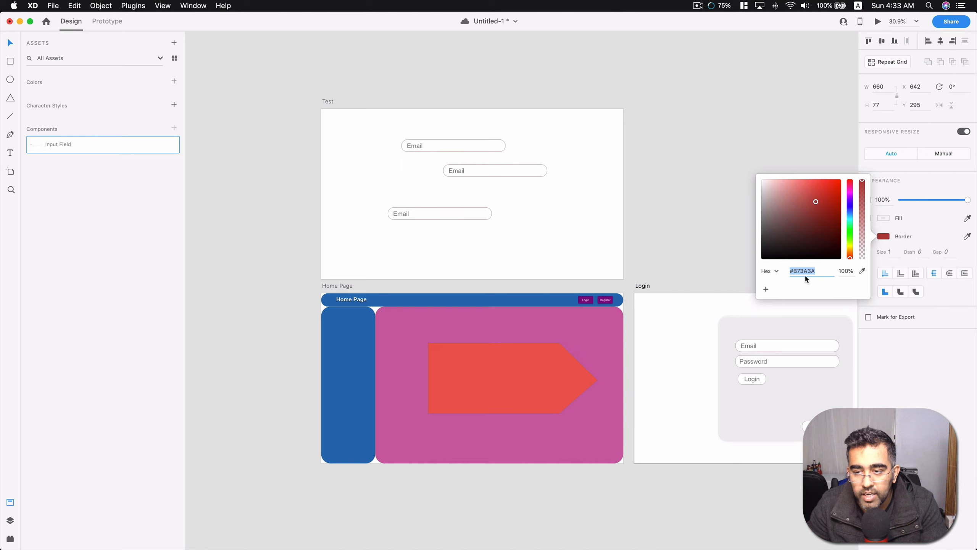
scroll(776, 358, "up", 5)
scroll(777, 357, "down", 5)
Set the fill color of the Input Field master component to dark red #8D2C2C.
left_click(884, 218)
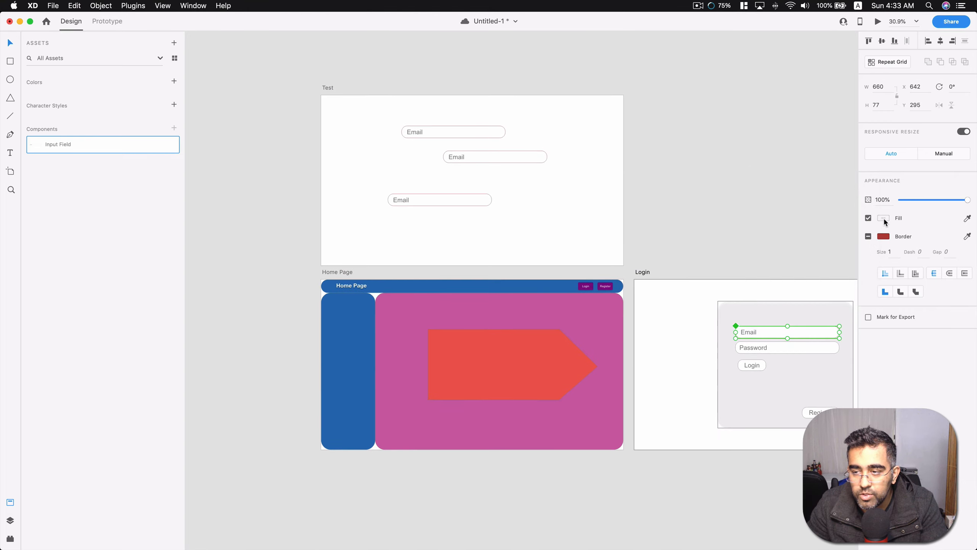
left_click(883, 218)
mouse_move(828, 207)
left_mouse_down()
mouse_move(814, 191)
mouse_move(815, 207)
mouse_move(827, 197)
left_mouse_up()
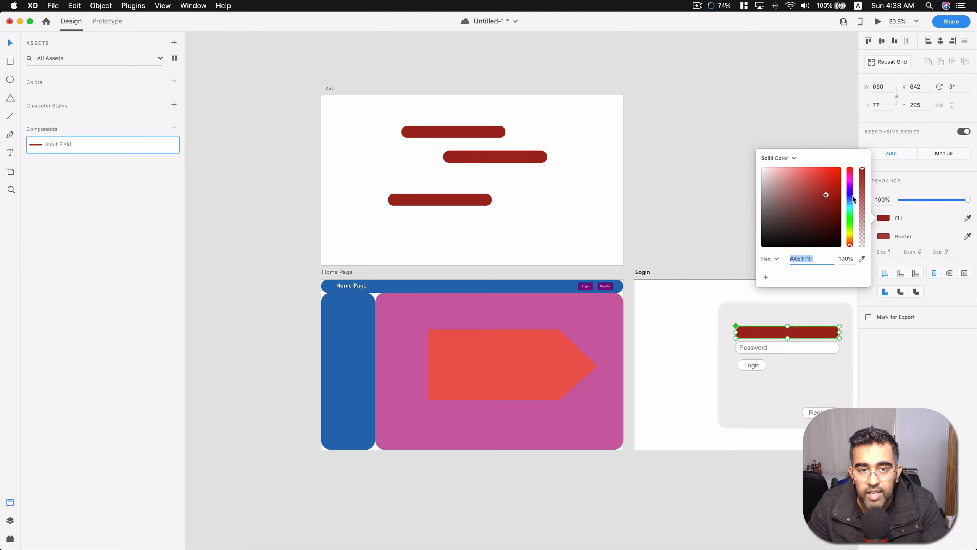
left_click_drag(827, 196, 817, 206)
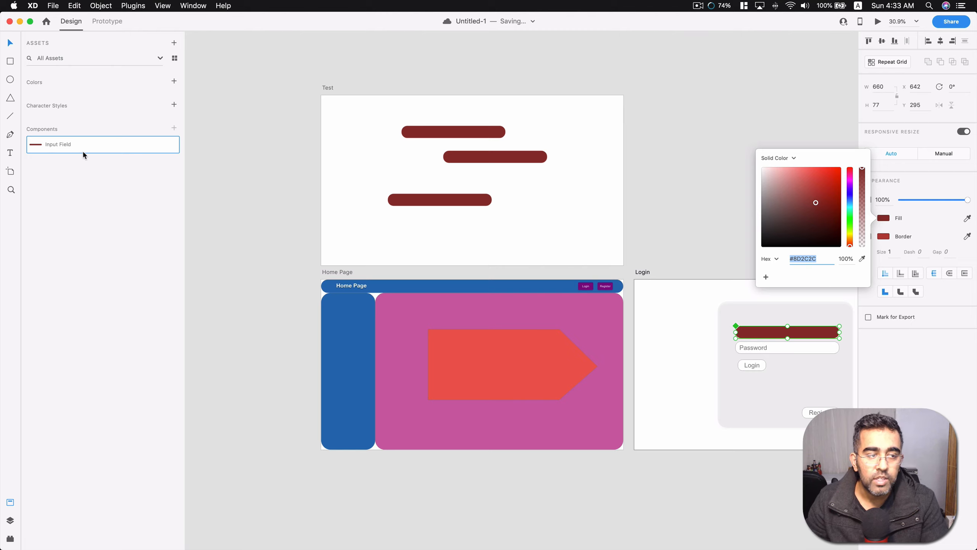
Examine the Input Field component's options and check its instances on the Test artboard.
mouse_move(84, 152)
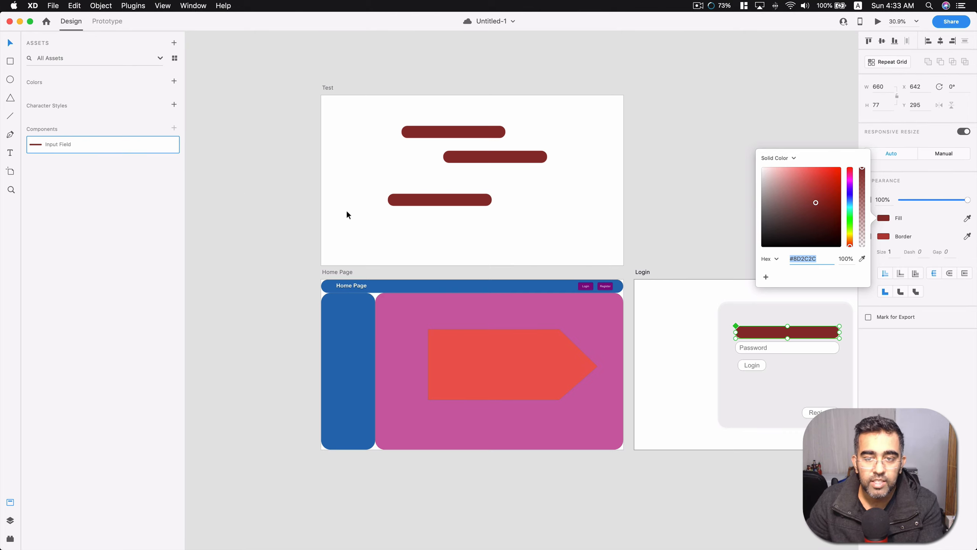
right_click(59, 146)
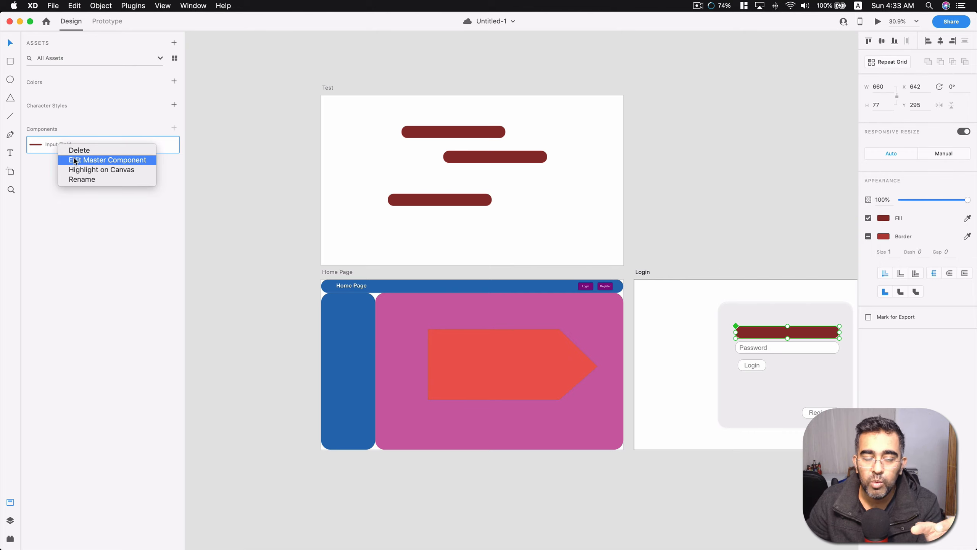
left_click(307, 136)
left_click(683, 166)
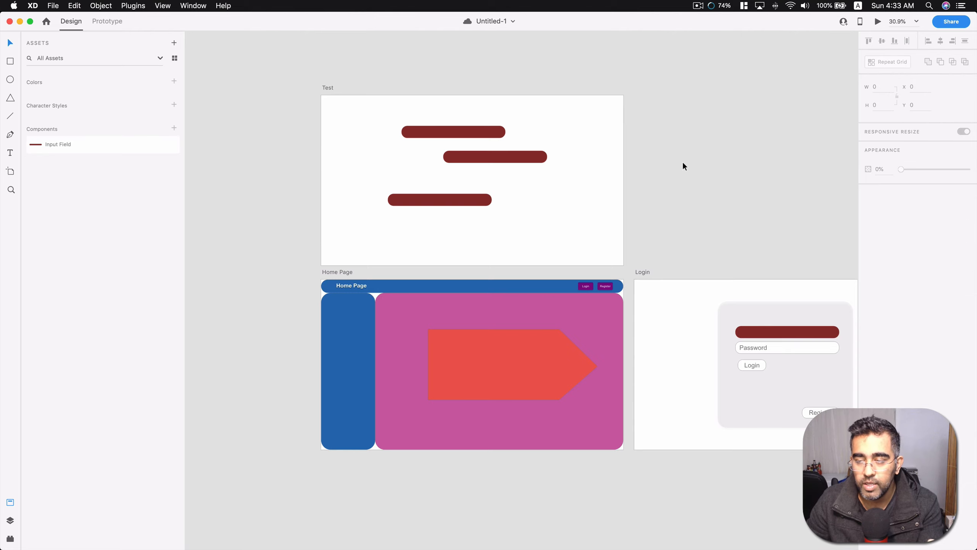
scroll(700, 284, "right", 8)
scroll(699, 284, "left", 9)
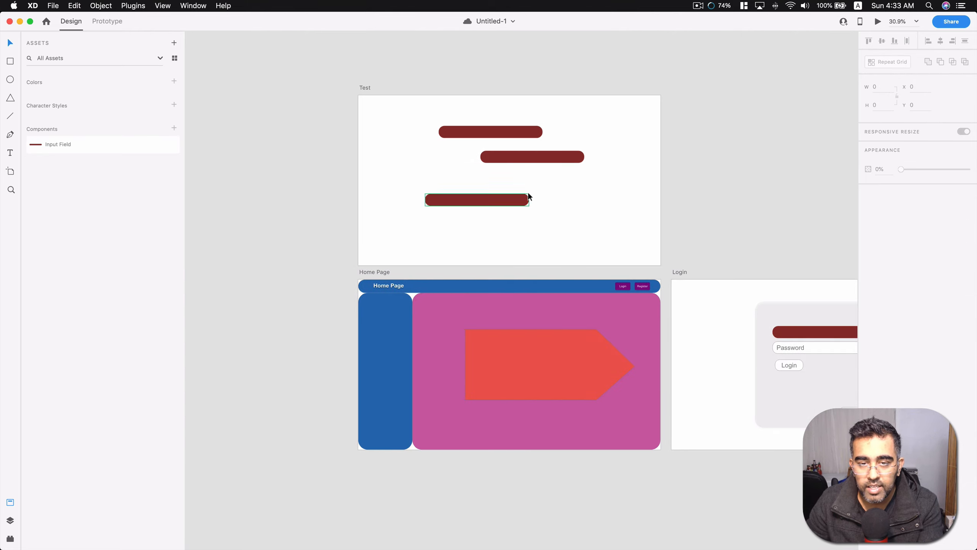
left_click(481, 136)
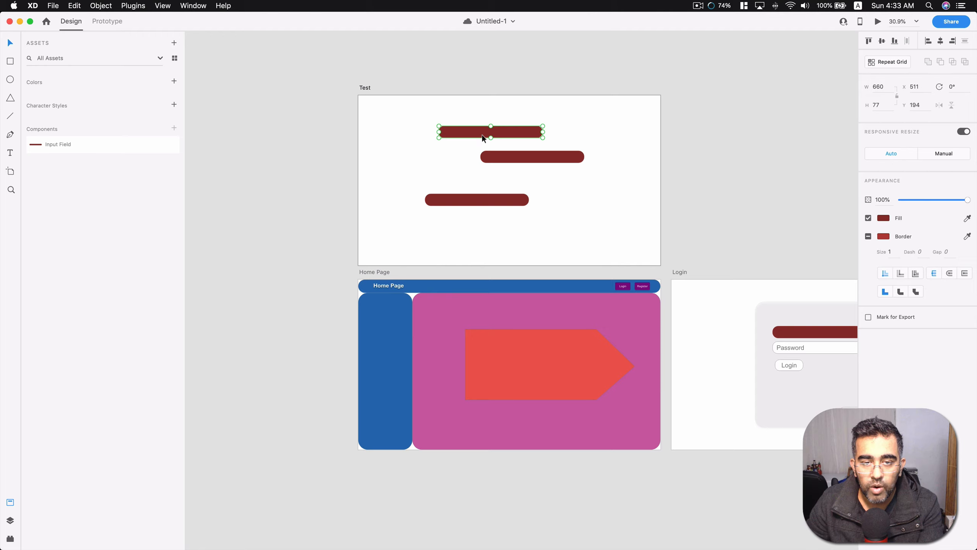
left_click(285, 216)
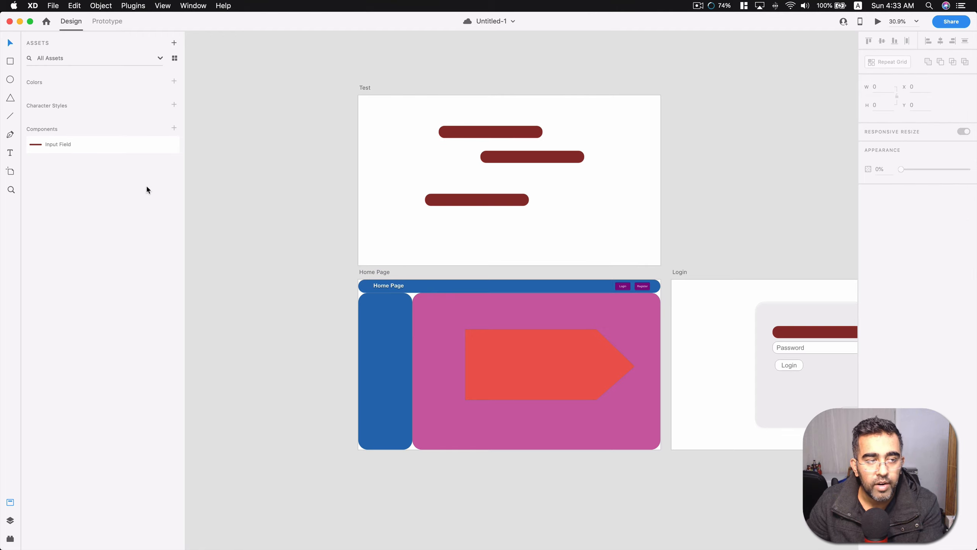
left_click(457, 203)
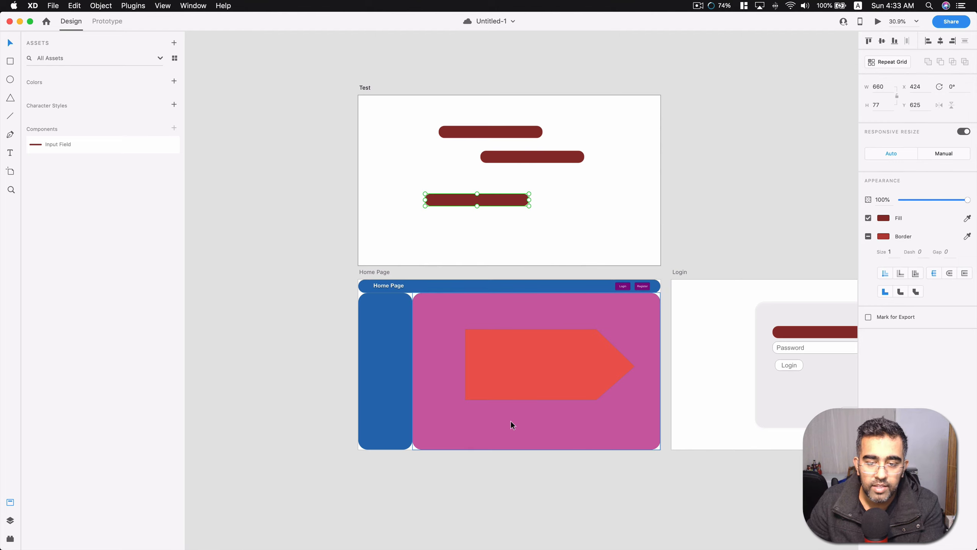
Add the fill and border colors of the Home Page's red arrow shape to the color assets.
left_click(519, 389)
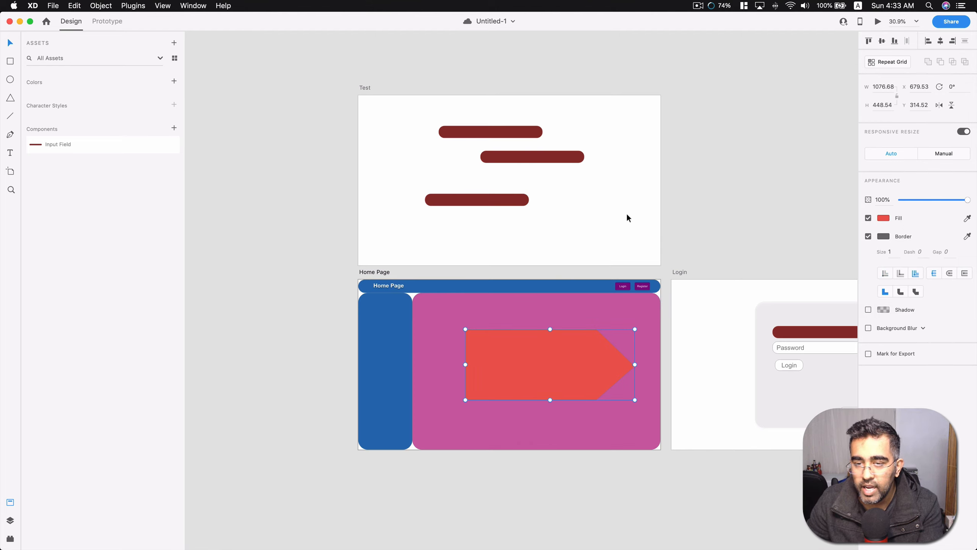
left_click(173, 83)
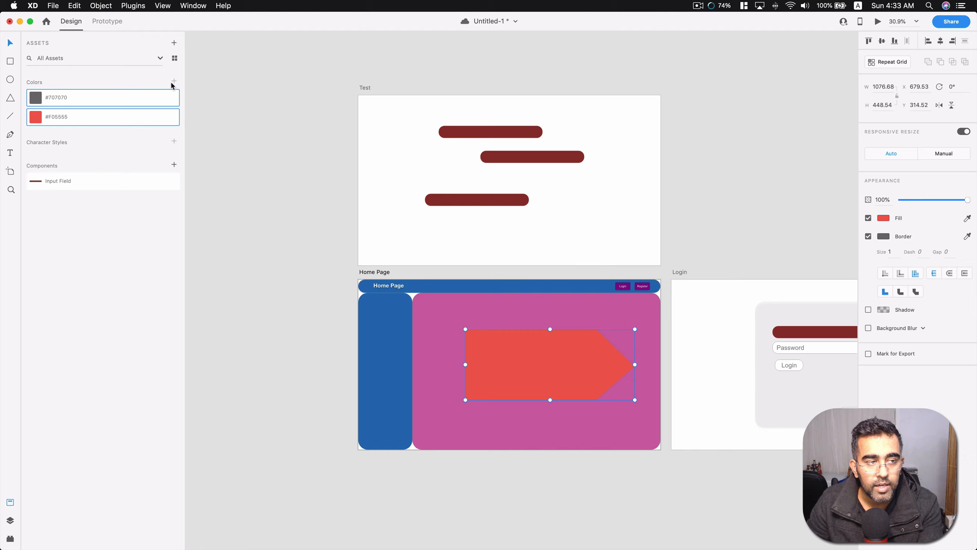
left_click(222, 102)
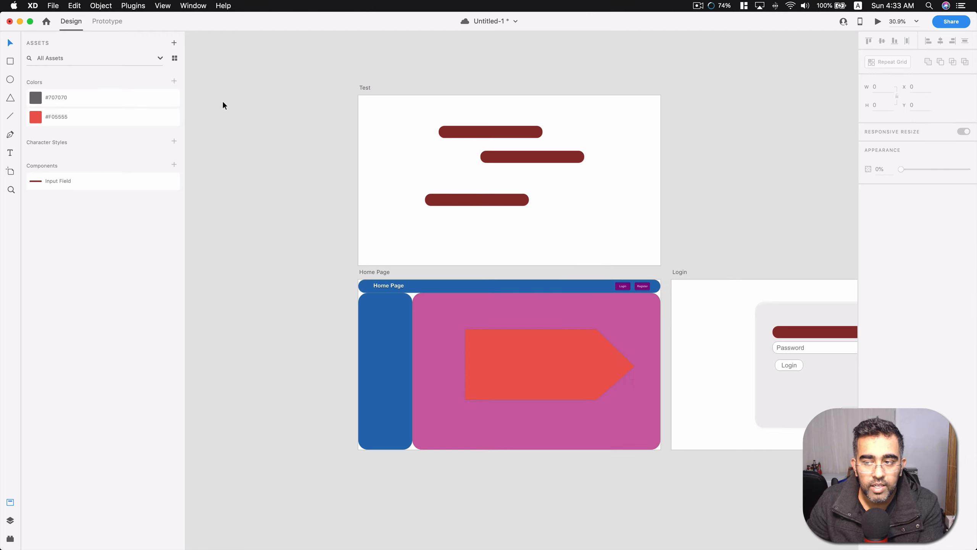
Rename the red color asset to Color1 and the gray color asset to Color 2.
double_click(59, 117)
type("Color1")
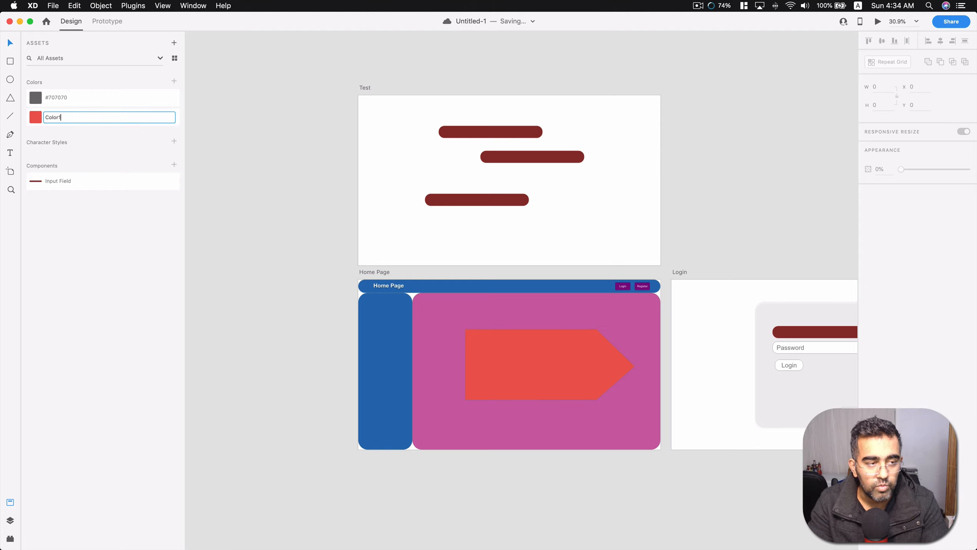
key("Return")
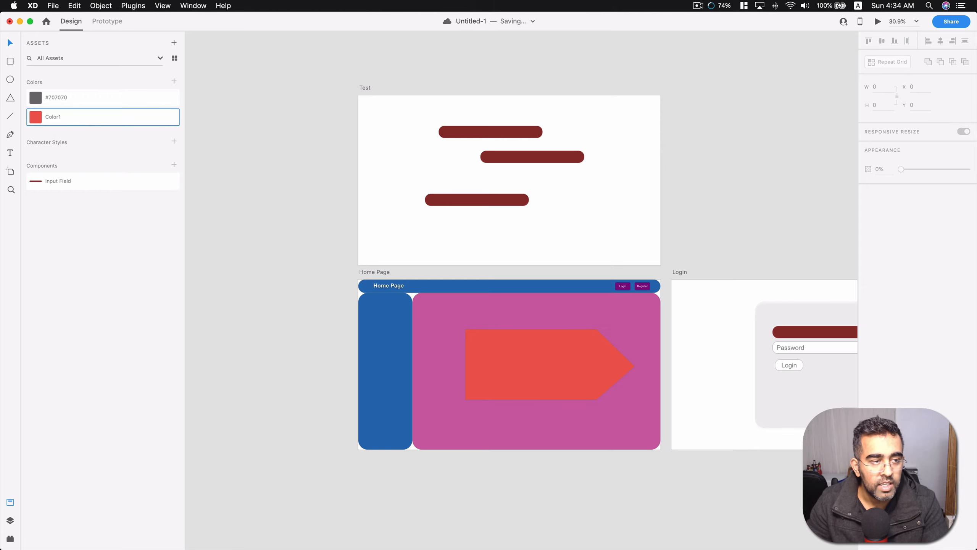
double_click(60, 98)
type("C")
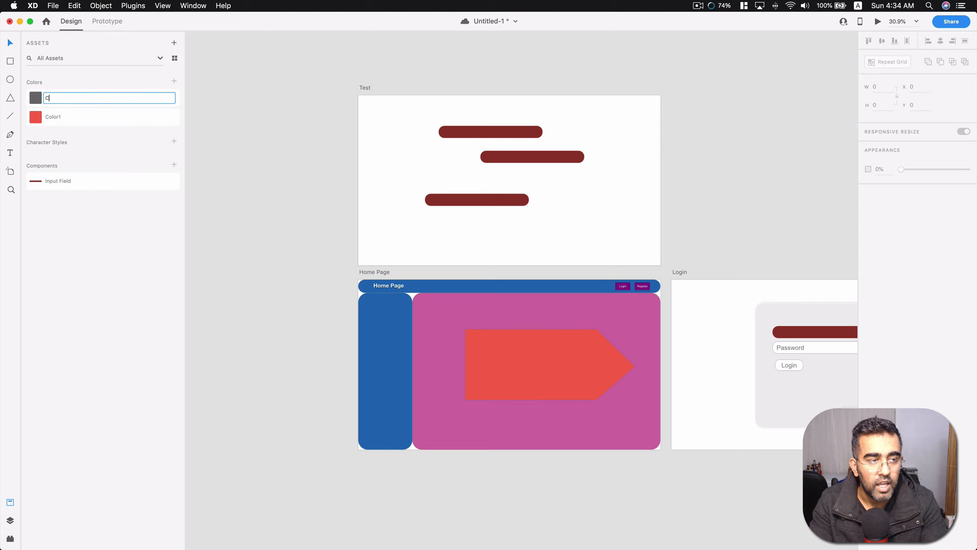
type("olor 2")
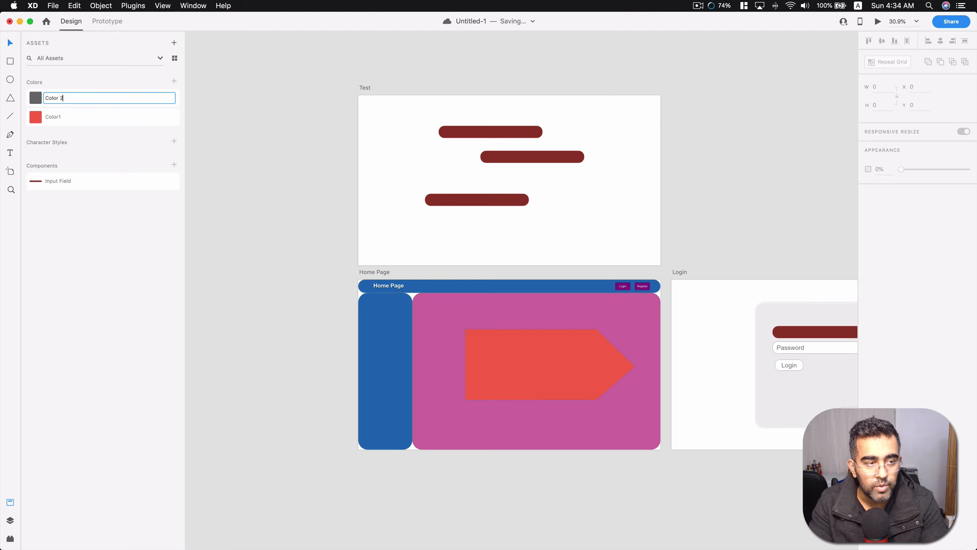
key("Return")
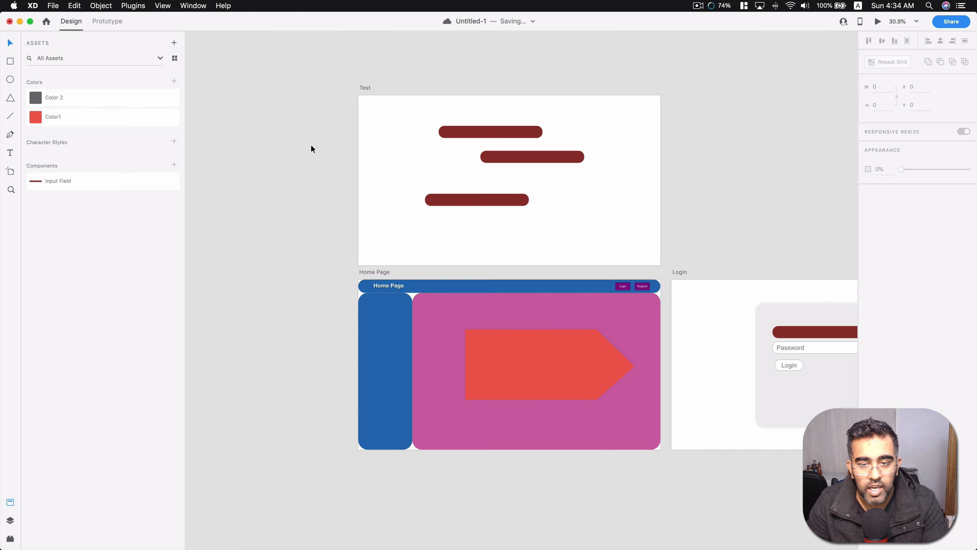
Fill the Test artboard's middle input field with Color1 and its upper and lower input fields with Color 2.
left_click(553, 157)
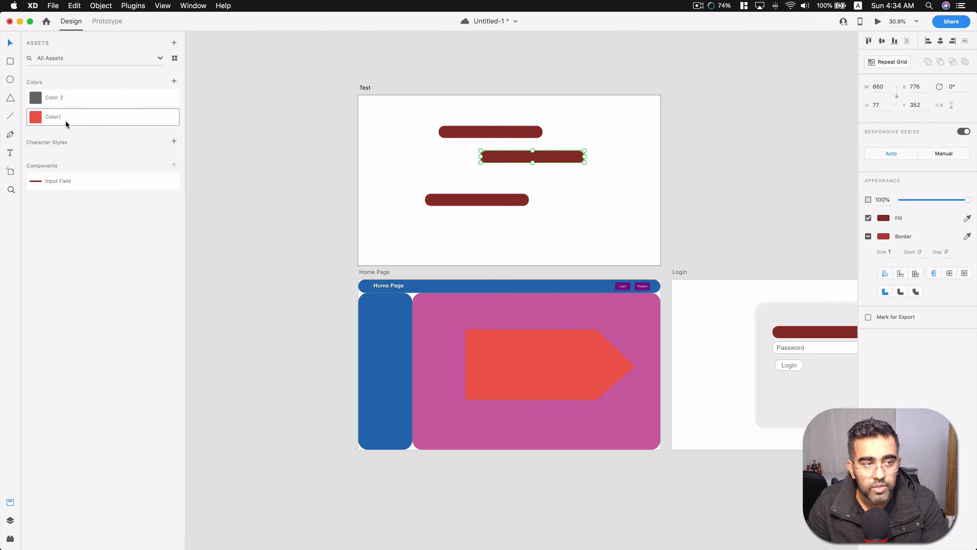
left_click(55, 117)
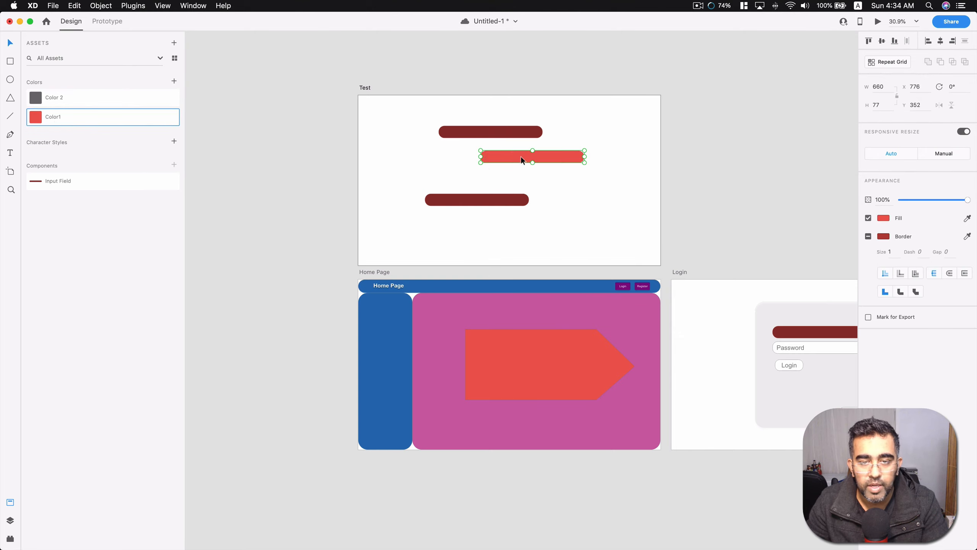
left_click(465, 129)
left_click(70, 99)
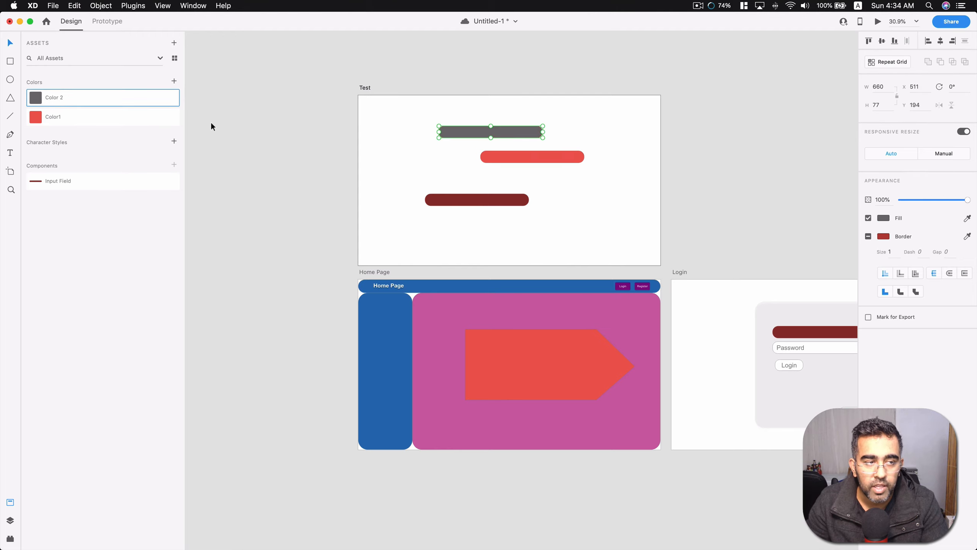
left_click(239, 128)
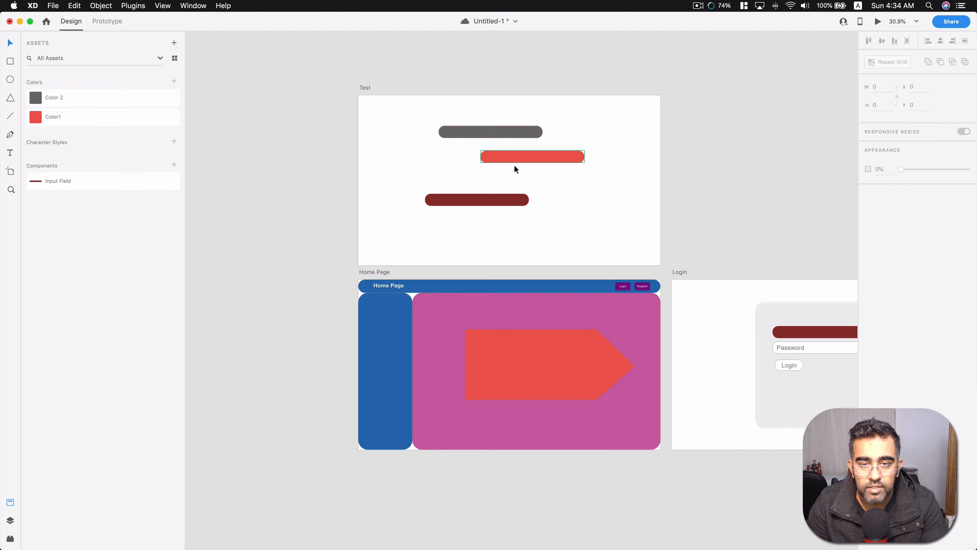
left_click(506, 200)
left_click(97, 98)
left_click(312, 97)
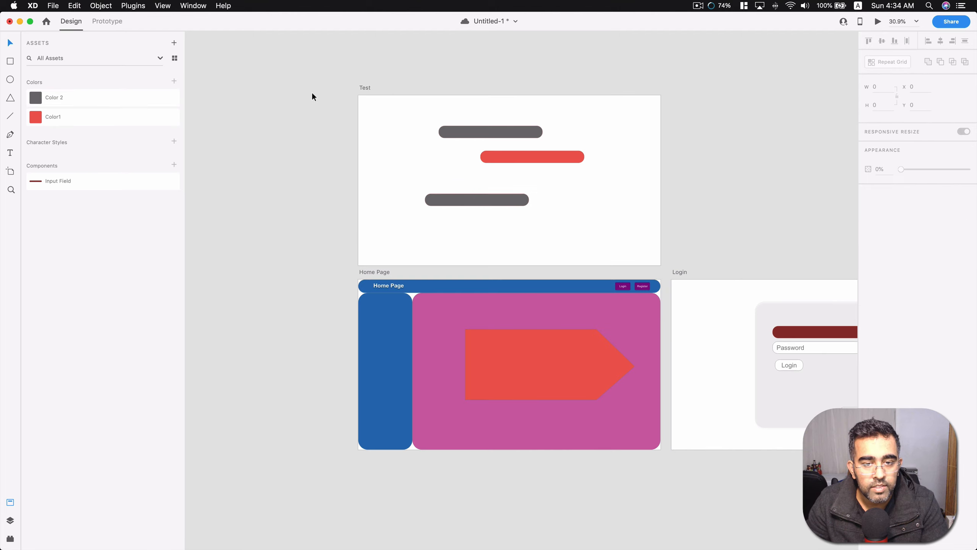
Edit the Color 2 asset to dark red #B22D2D.
right_click(59, 98)
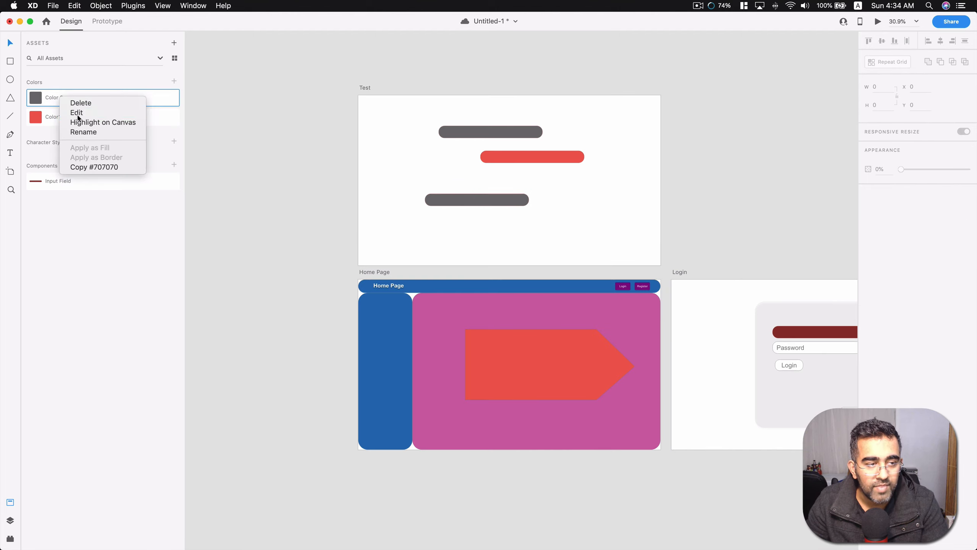
left_click(78, 115)
left_click_drag(90, 96, 114, 78)
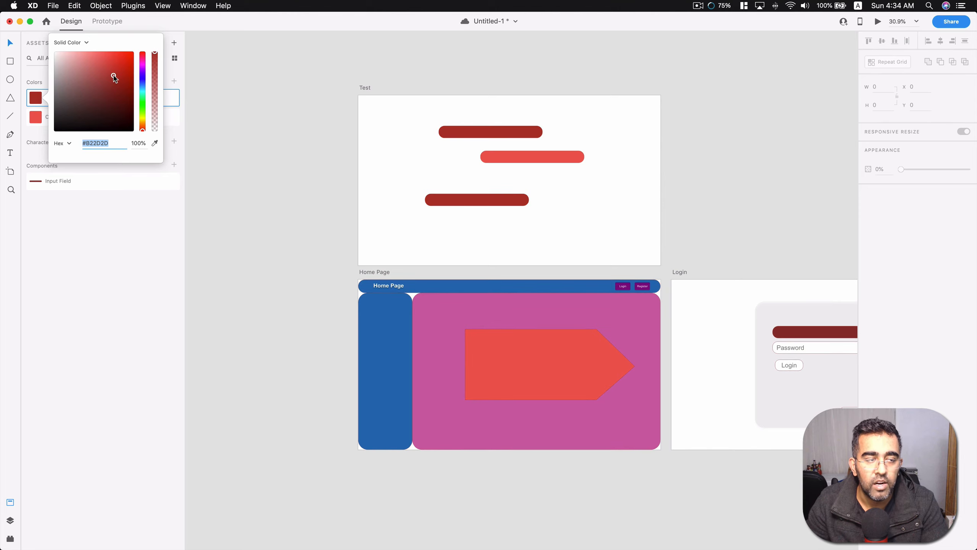
left_click(179, 220)
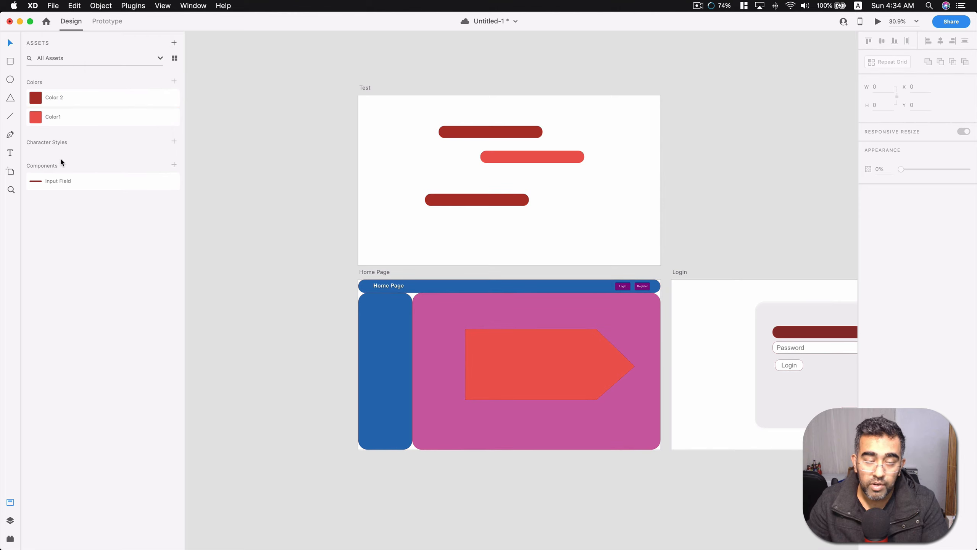
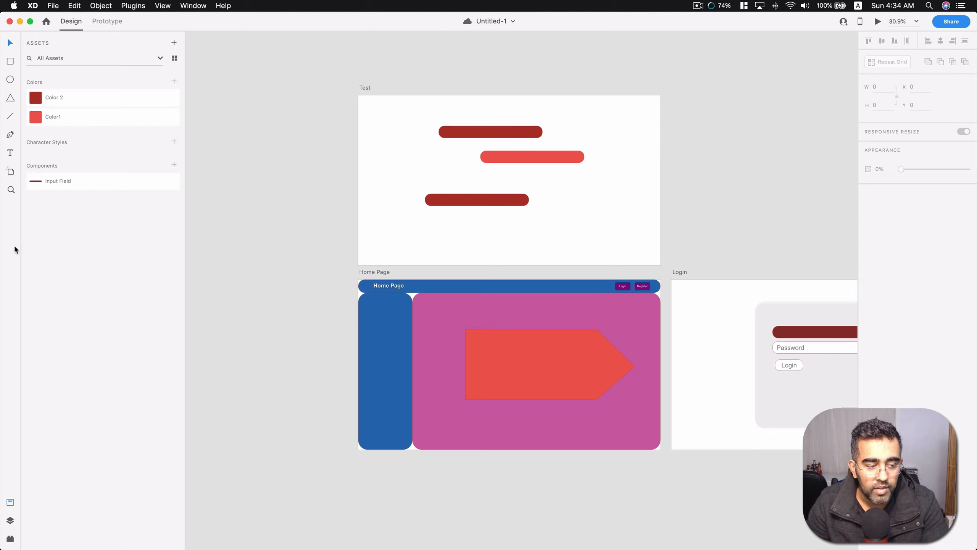
Show the plugins, discard and close the current document, and create a new document from the iPhone X/XS preset.
left_click(9, 539)
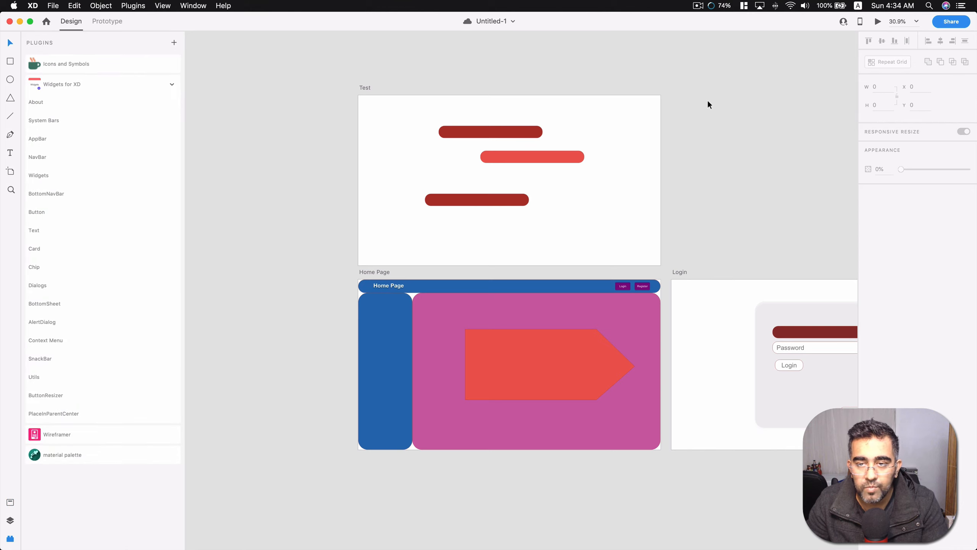
left_click(53, 6)
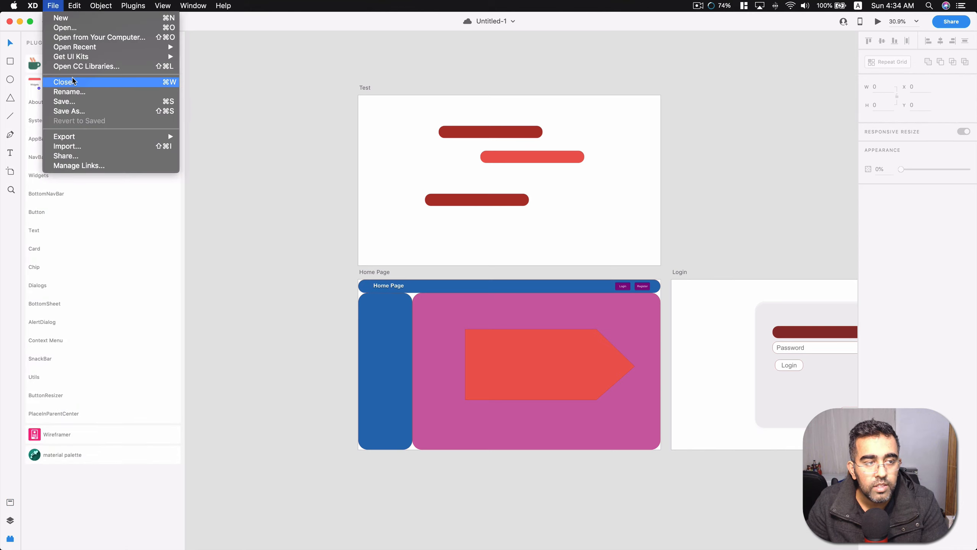
left_click(57, 82)
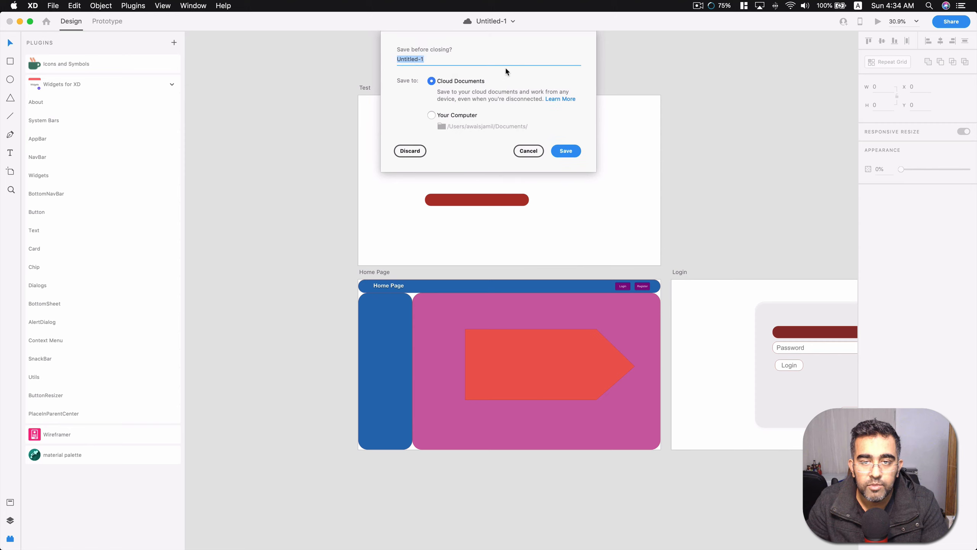
left_click(413, 155)
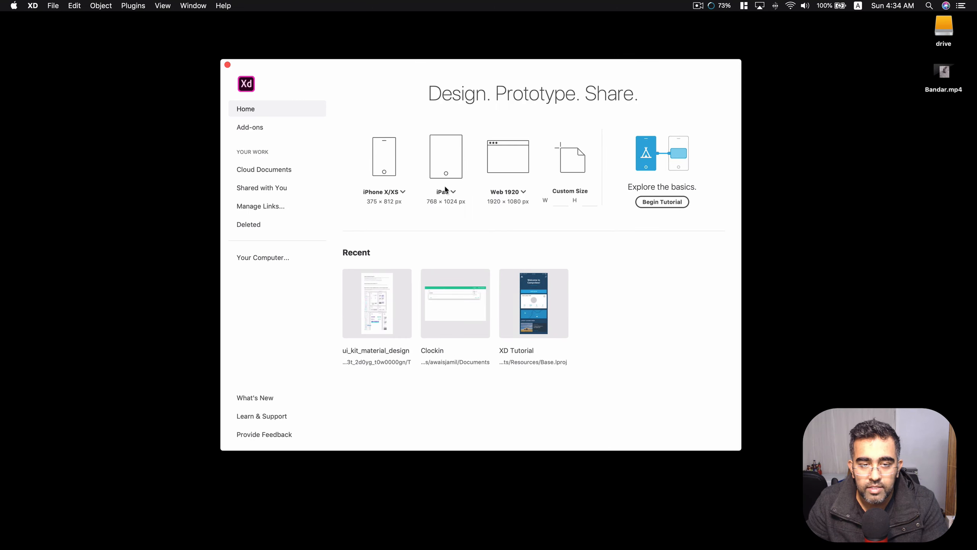
left_click(384, 157)
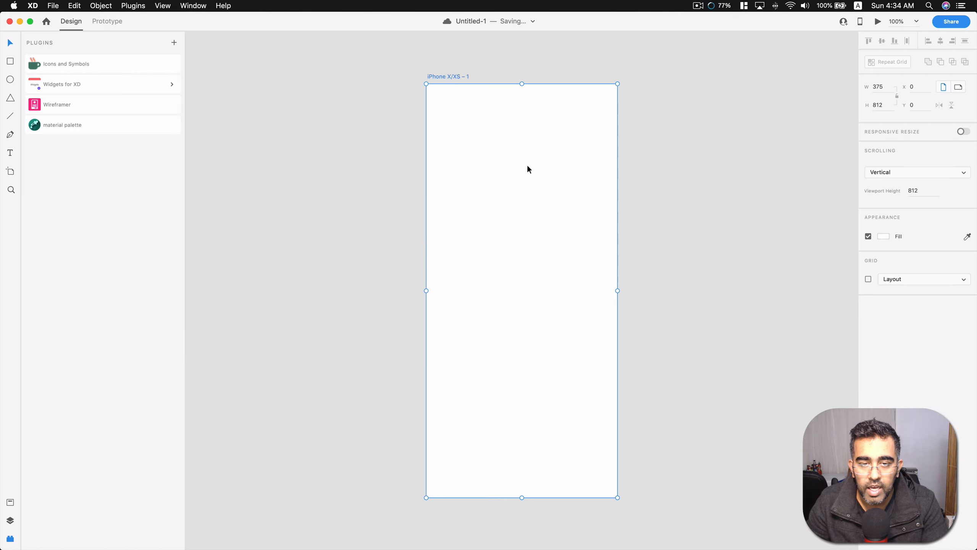
left_click(681, 156)
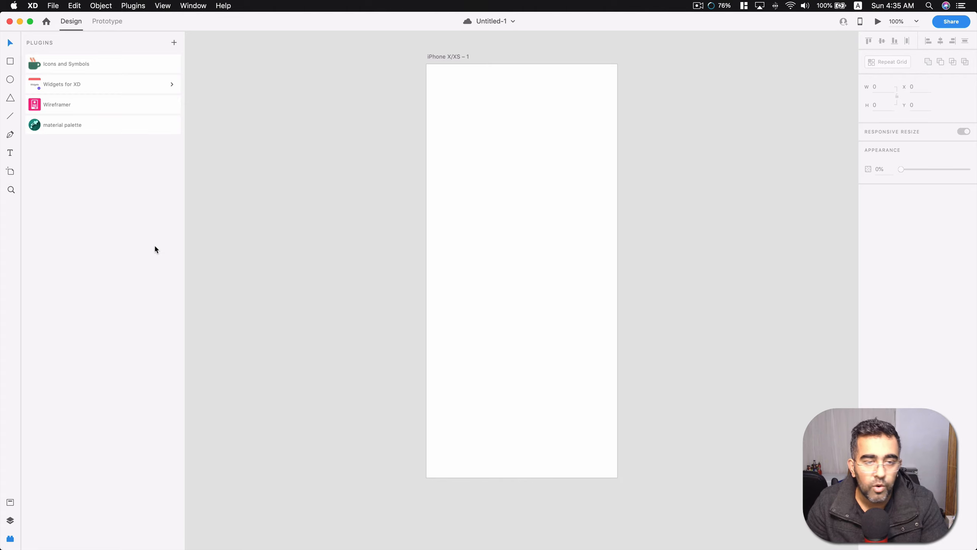
Start the Wireframer plugin and insert its Settings template as a new artboard.
left_click(56, 109)
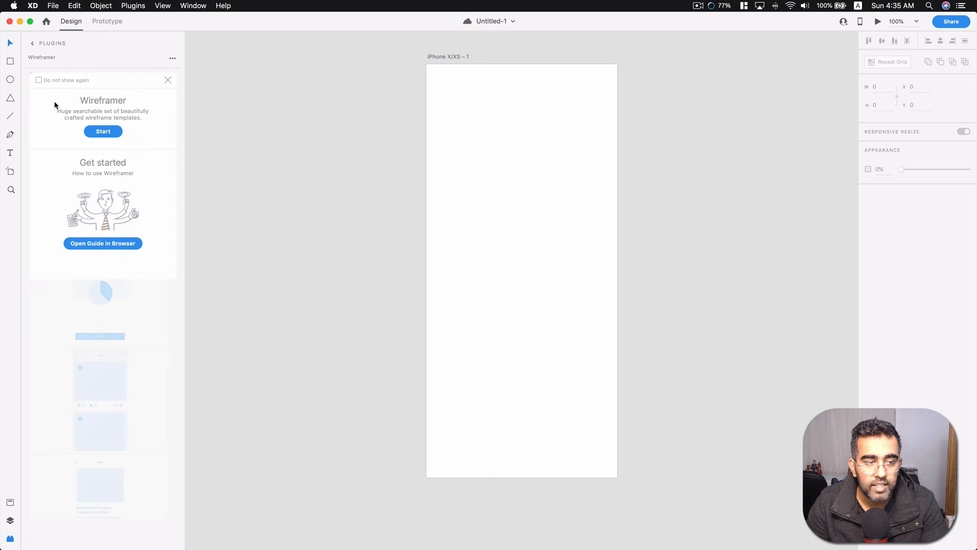
left_click(109, 130)
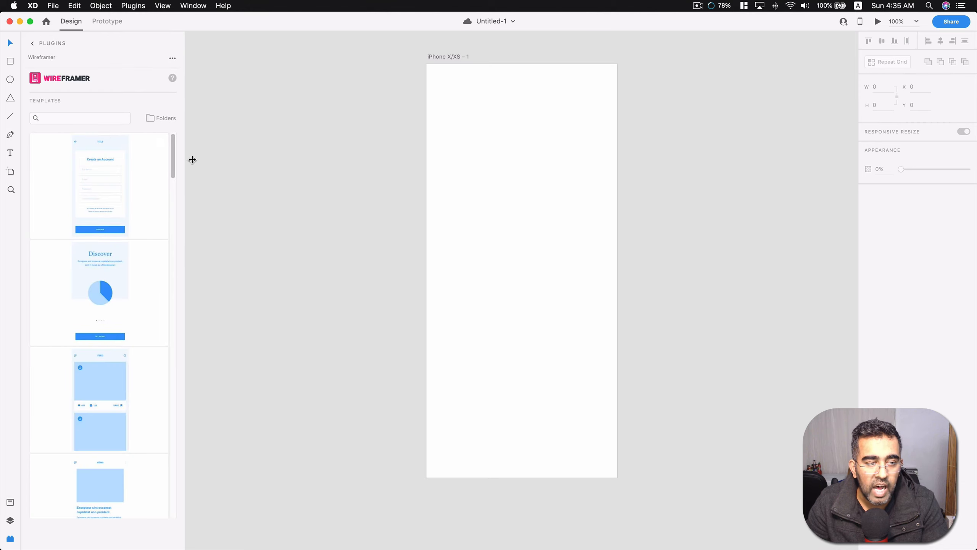
scroll(250, 185, "down", 1)
scroll(148, 204, "down", 8)
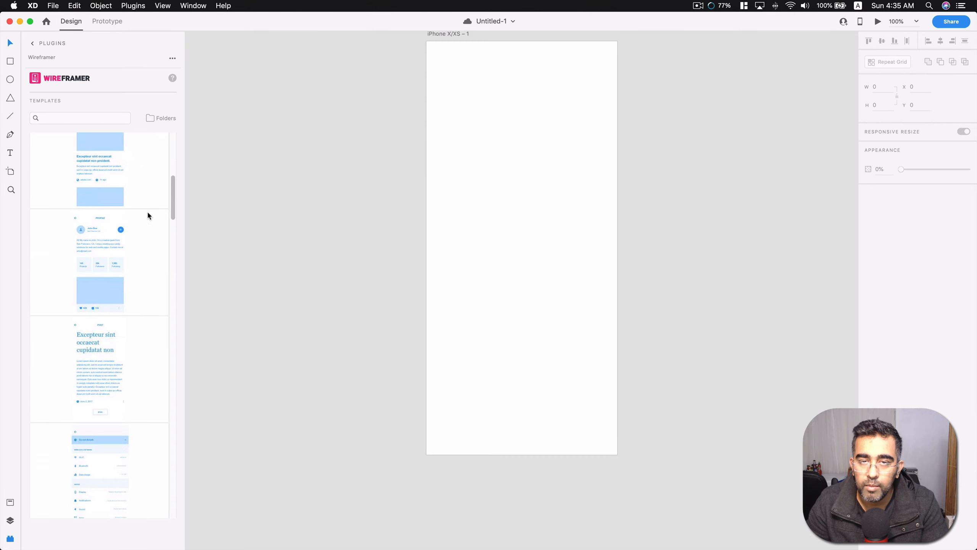
mouse_move(129, 217)
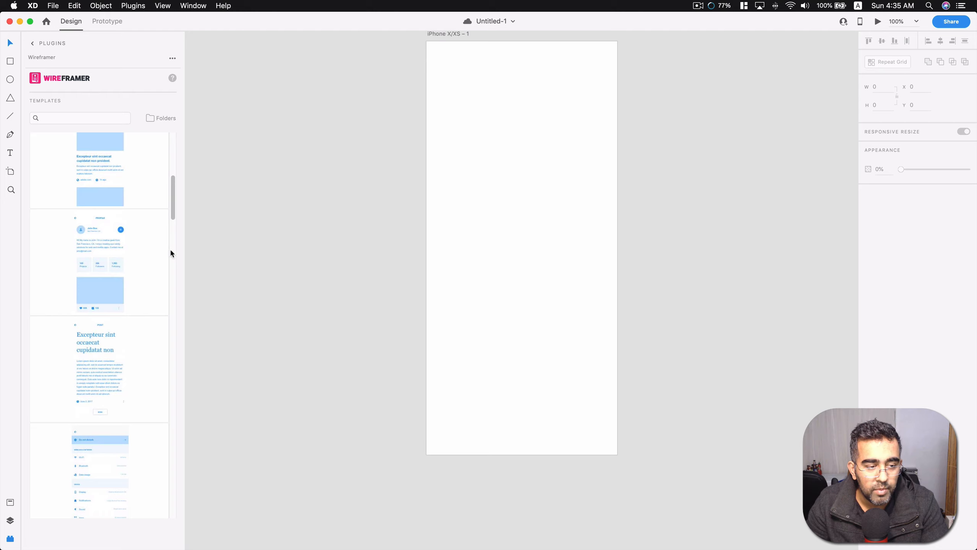
scroll(139, 204, "down", 4)
mouse_move(131, 297)
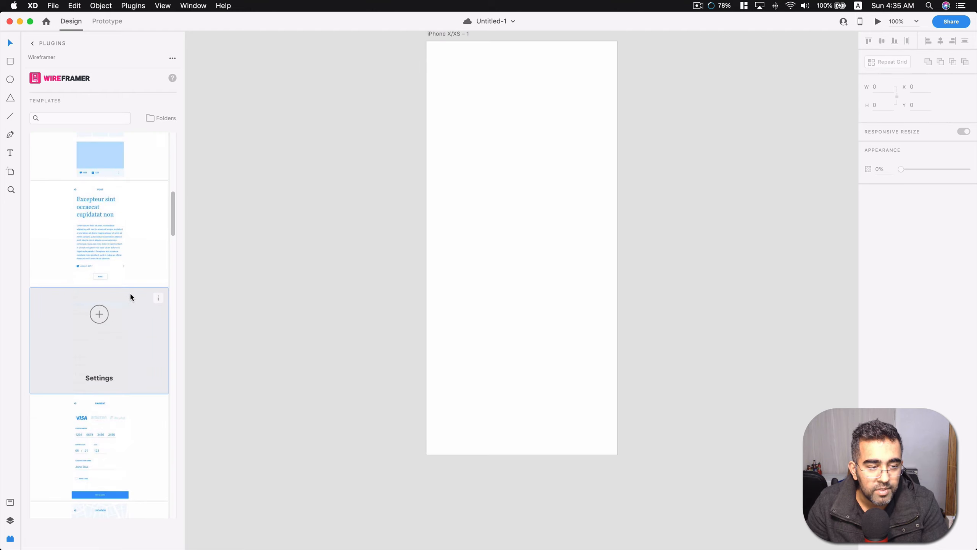
left_click(100, 314)
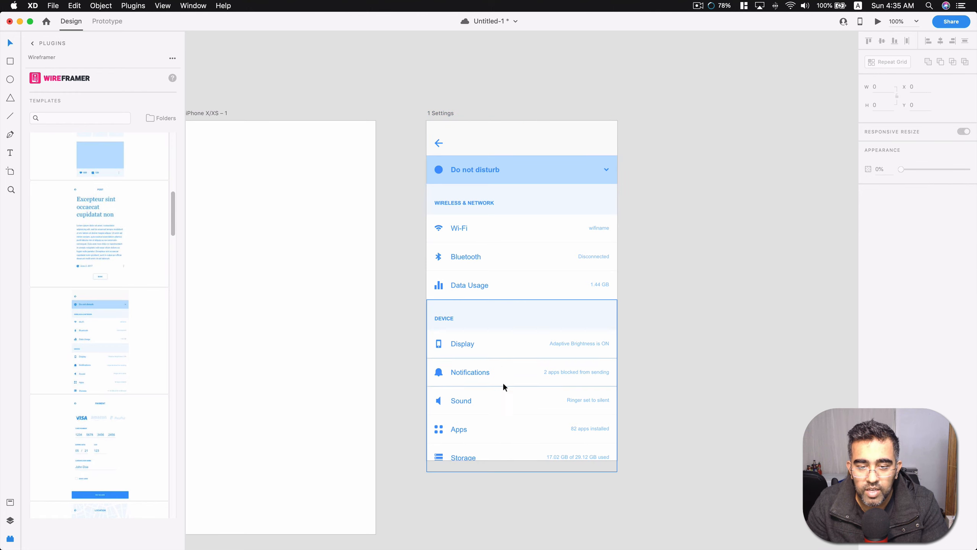
Shrink the Device group on the Settings artboard to a height of 316 so it ends at the artboard's lower edge.
left_click(504, 338)
scroll(505, 392, "down", 5)
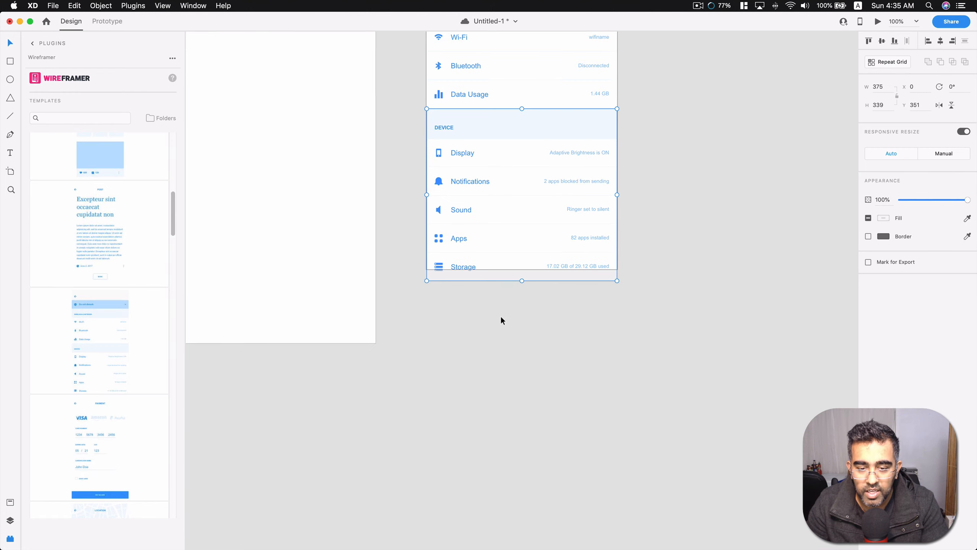
scroll(500, 317, "up", 5)
mouse_move(519, 448)
left_mouse_down()
mouse_move(521, 475)
mouse_move(524, 436)
left_mouse_up()
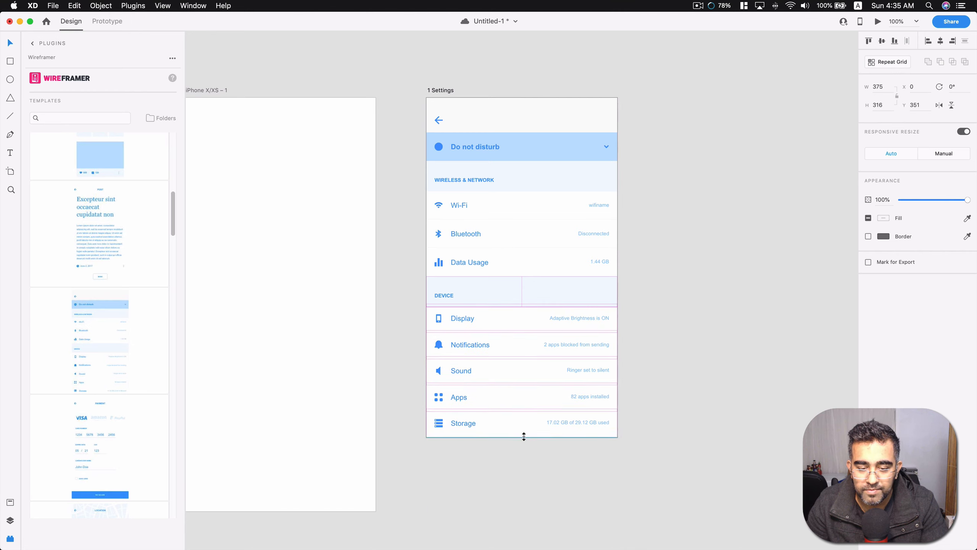
left_click(522, 461)
Insert Wireframer's bar chart Charts template and its Menu template as new artboards.
scroll(105, 319, "down", 10)
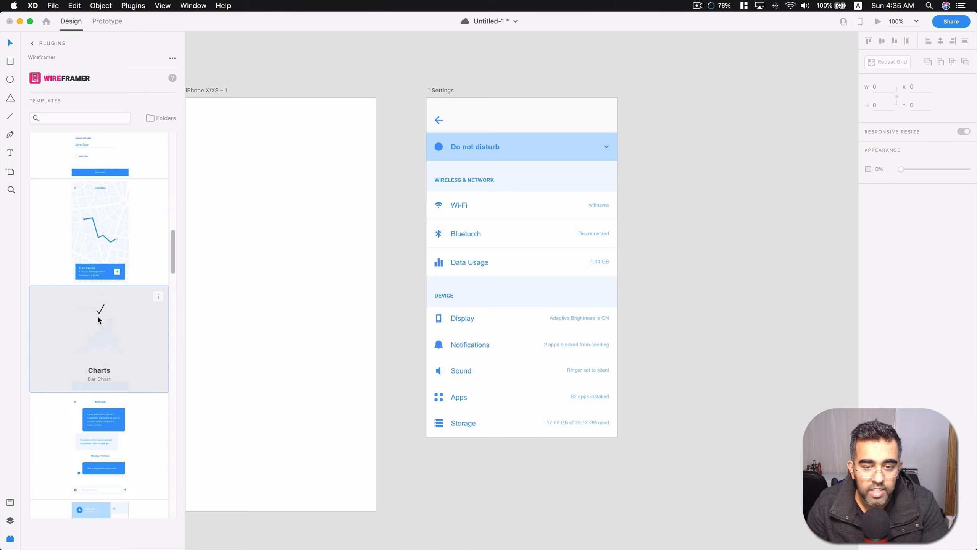
left_click(99, 314)
scroll(96, 350, "down", 3)
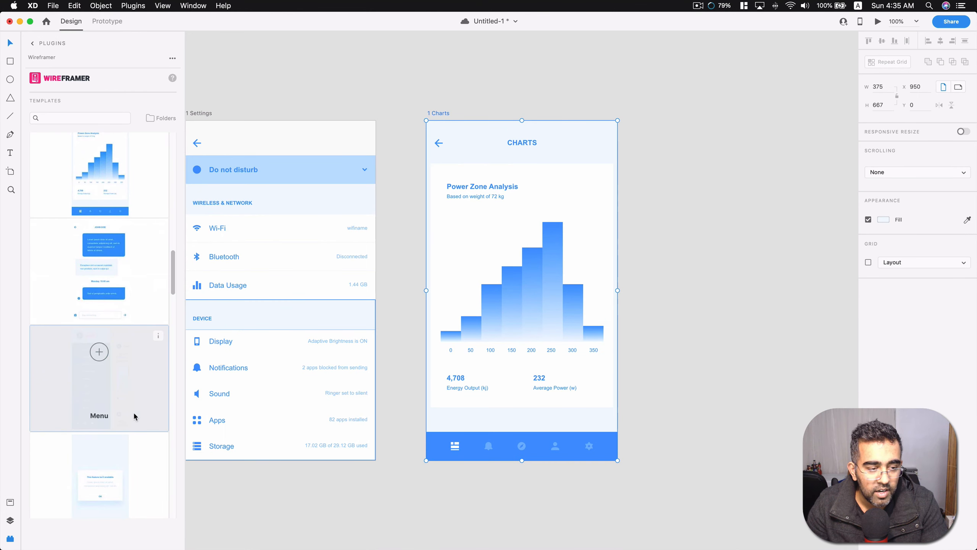
scroll(134, 414, "down", 5)
left_click(100, 352)
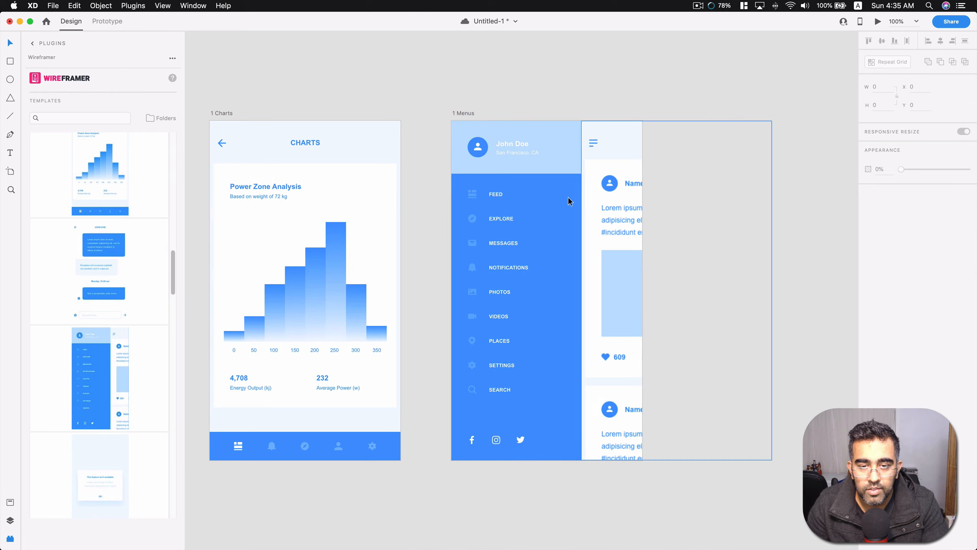
Preview the 1 Menus artboard, moving the preview window over the canvas before closing it.
left_click(541, 158)
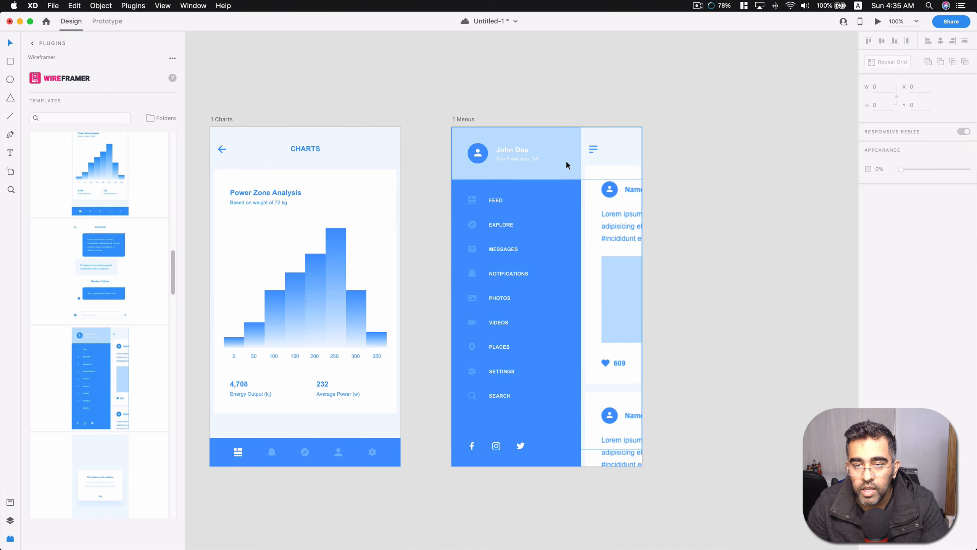
left_click(877, 22)
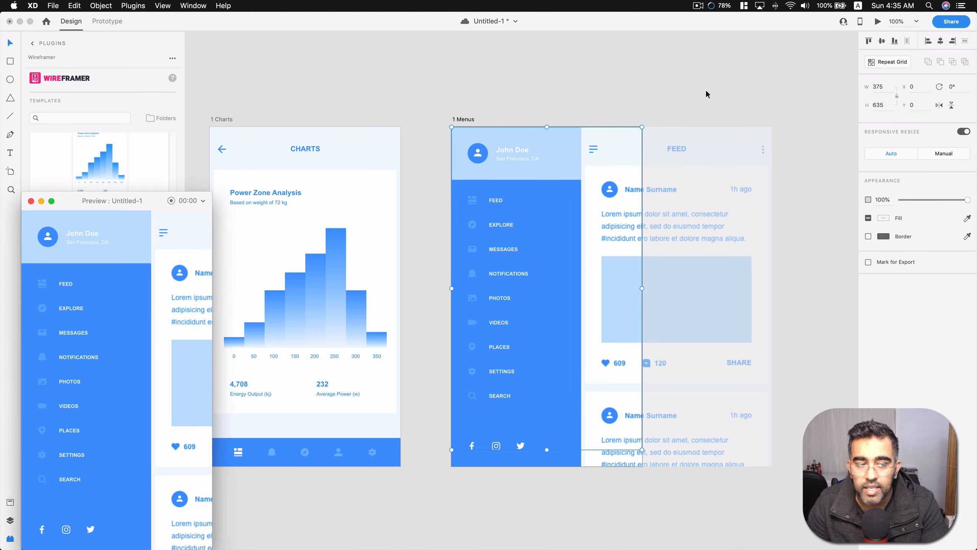
left_click_drag(155, 200, 674, 58)
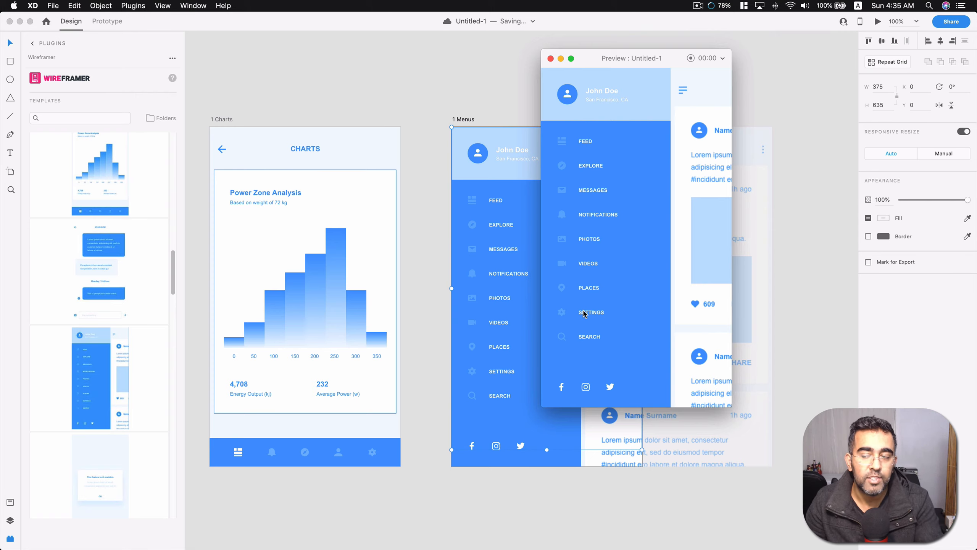
left_click(550, 59)
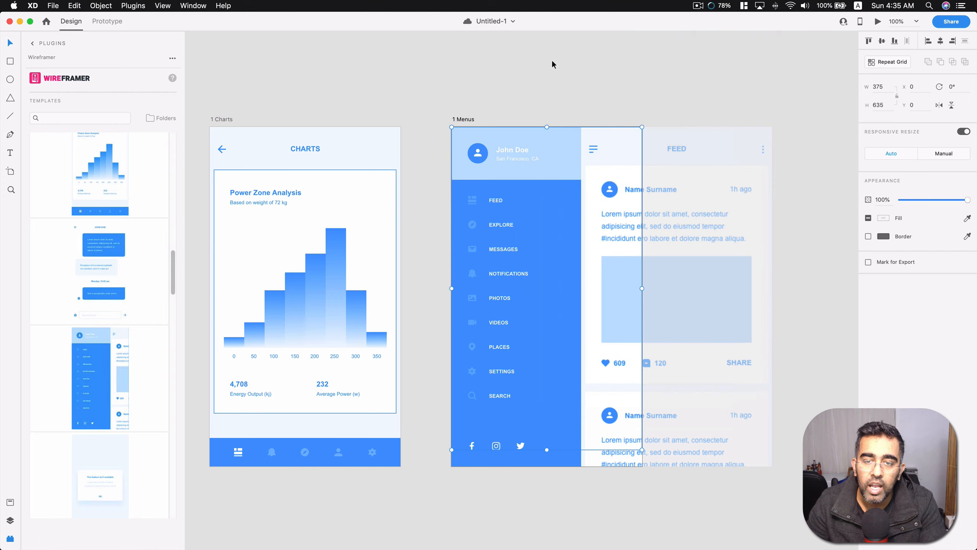
Delete the empty iPhone X/XS – 1 artboard and save the document.
scroll(522, 129, "down", 3)
scroll(522, 129, "down", 5)
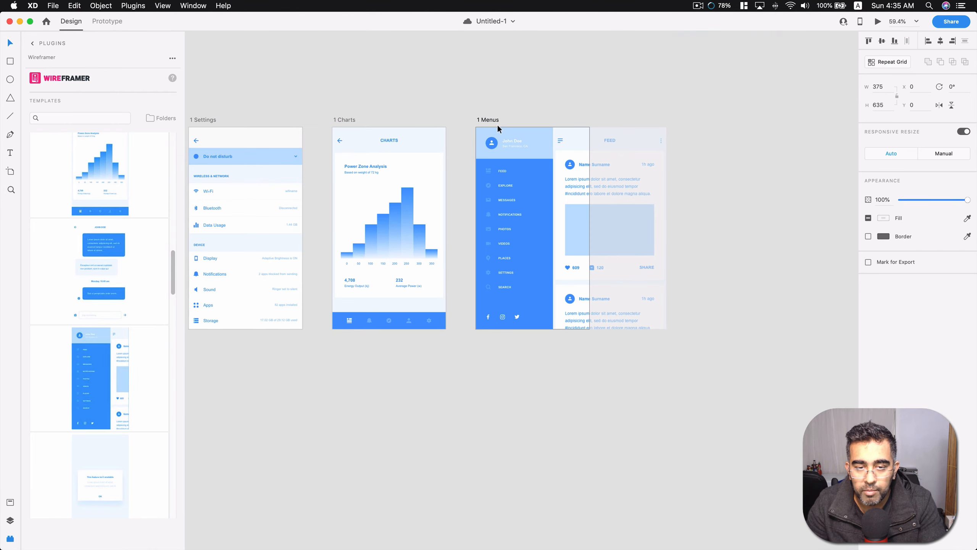
left_click(370, 175)
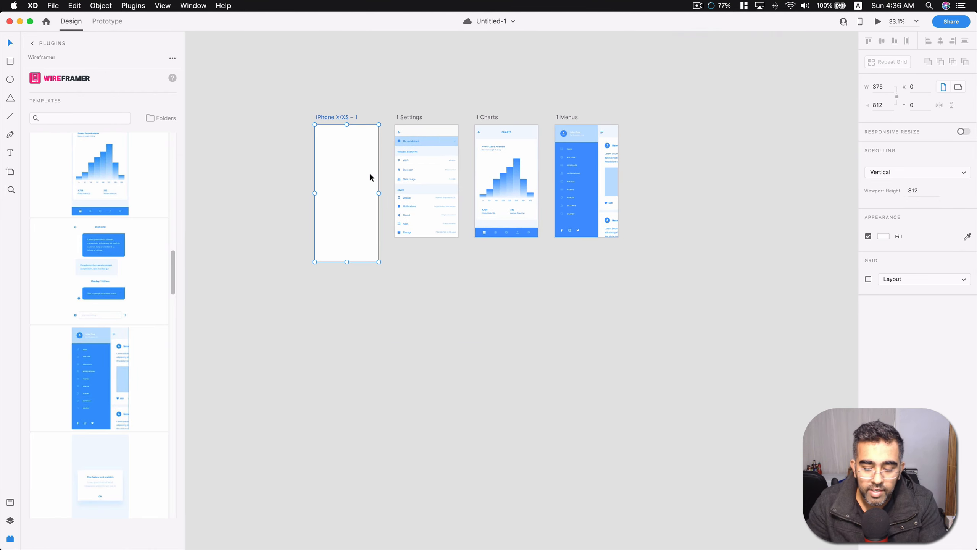
key("Delete")
scroll(507, 173, "up", 5)
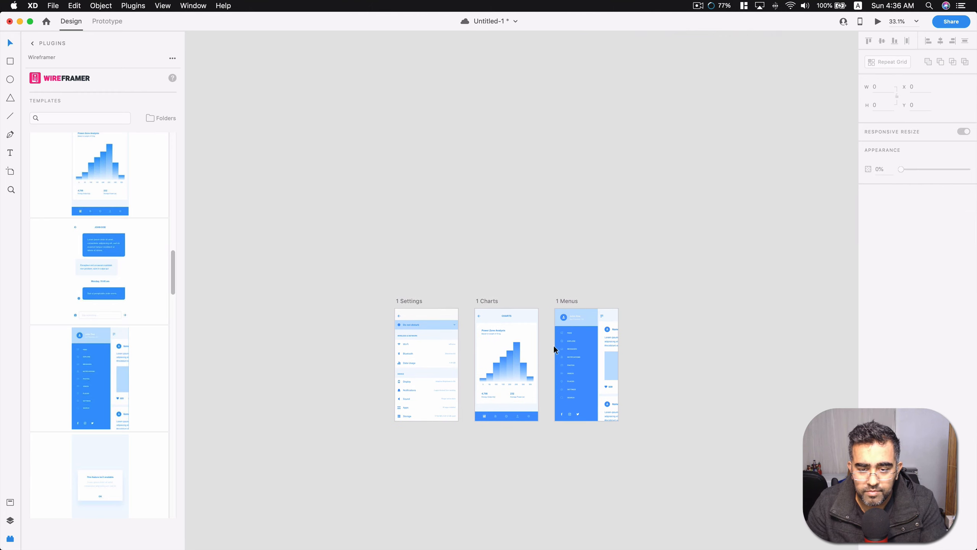
scroll(550, 349, "down", 1)
scroll(543, 350, "up", 5)
scroll(526, 347, "up", 1)
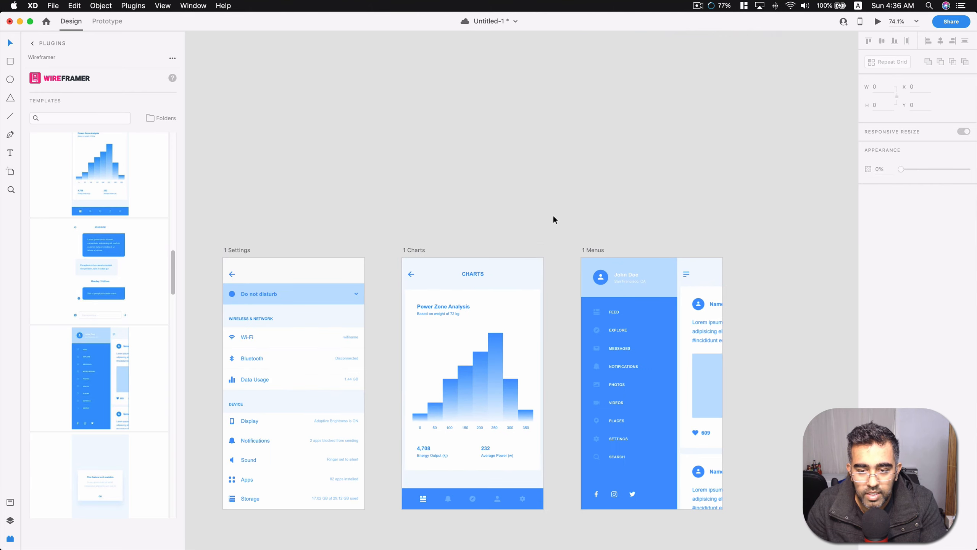
scroll(553, 214, "down", 2)
key("super+s")
Switch to prototyping and mark the 1 Menus artboard as the home screen.
left_click(107, 21)
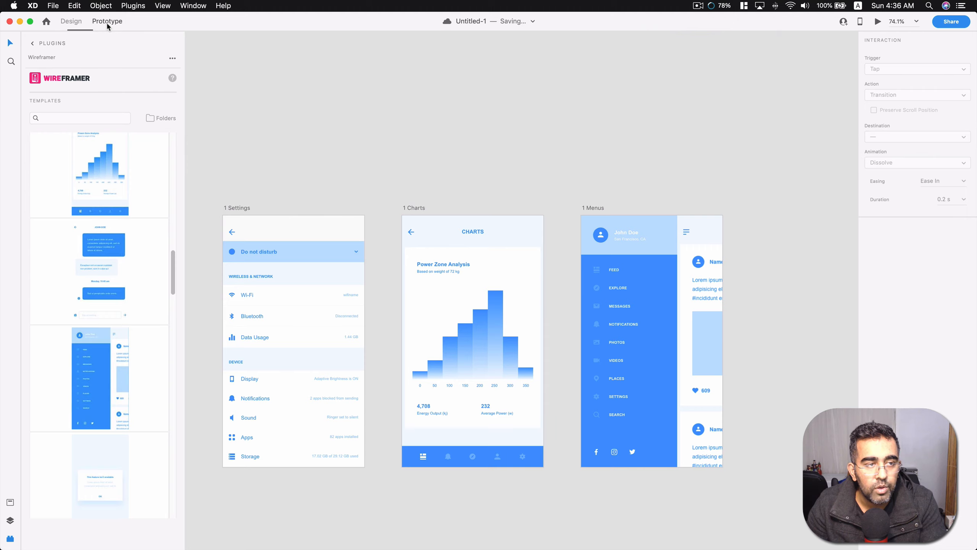
left_click(622, 258)
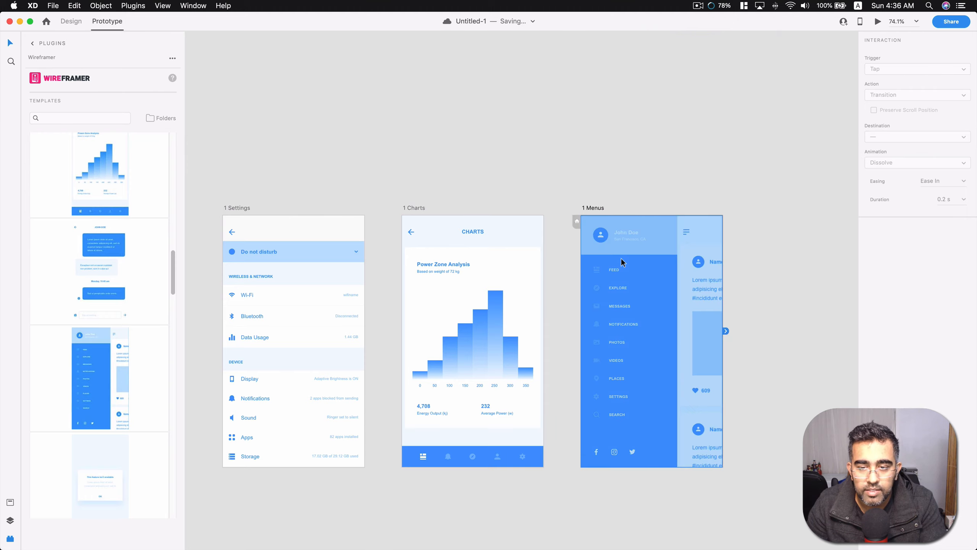
left_click(577, 222)
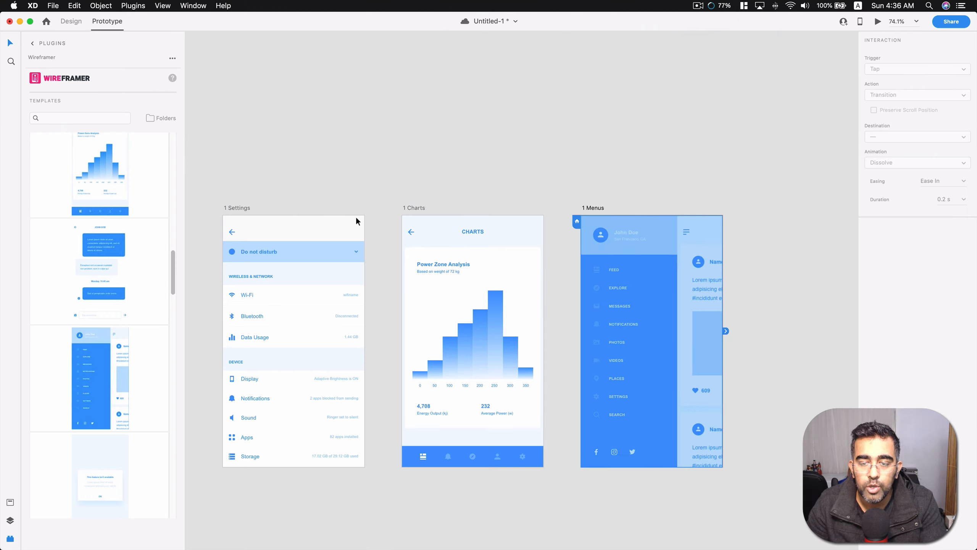
Make the 1 Settings artboard the home screen, then preview the prototype from it and close the preview.
left_click(371, 226)
left_click(260, 239)
left_click(219, 222)
left_click(849, 78)
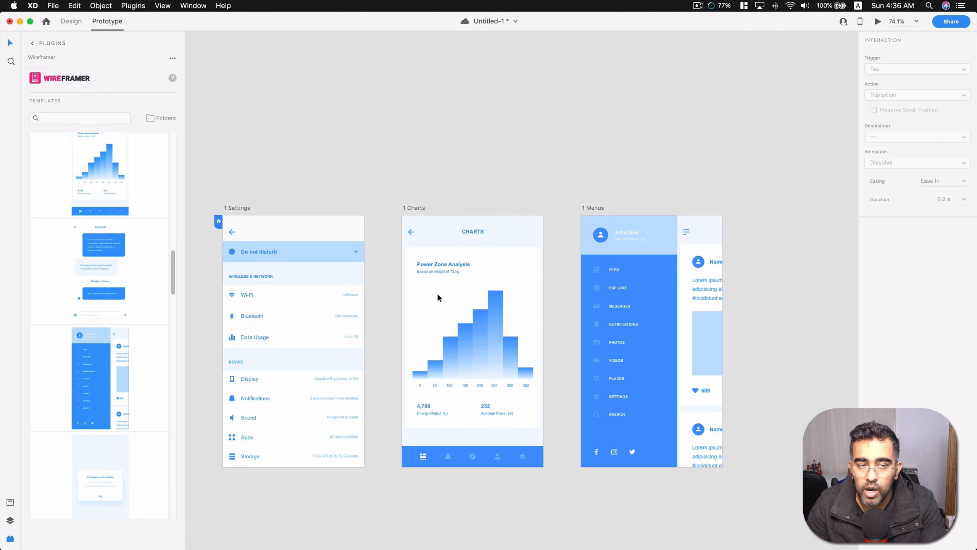
left_click(878, 22)
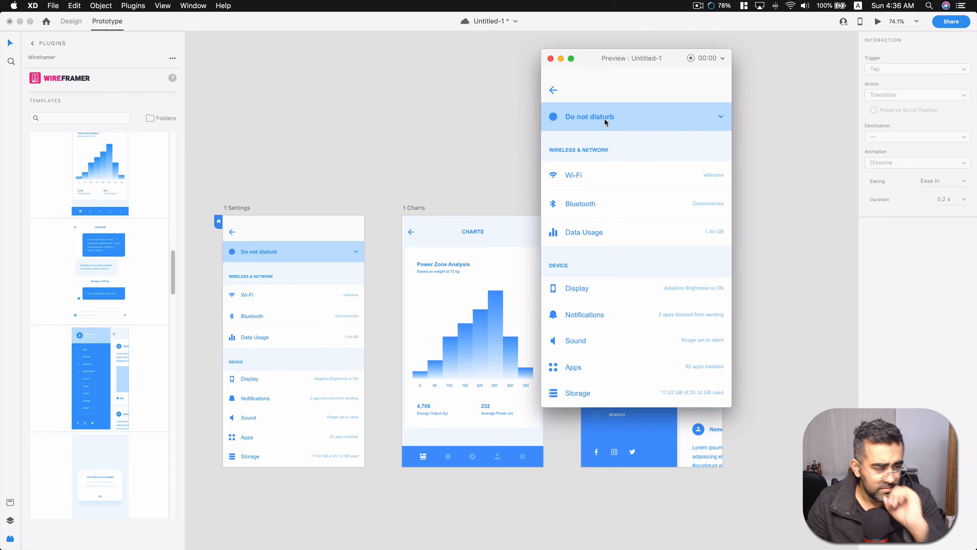
left_click(550, 58)
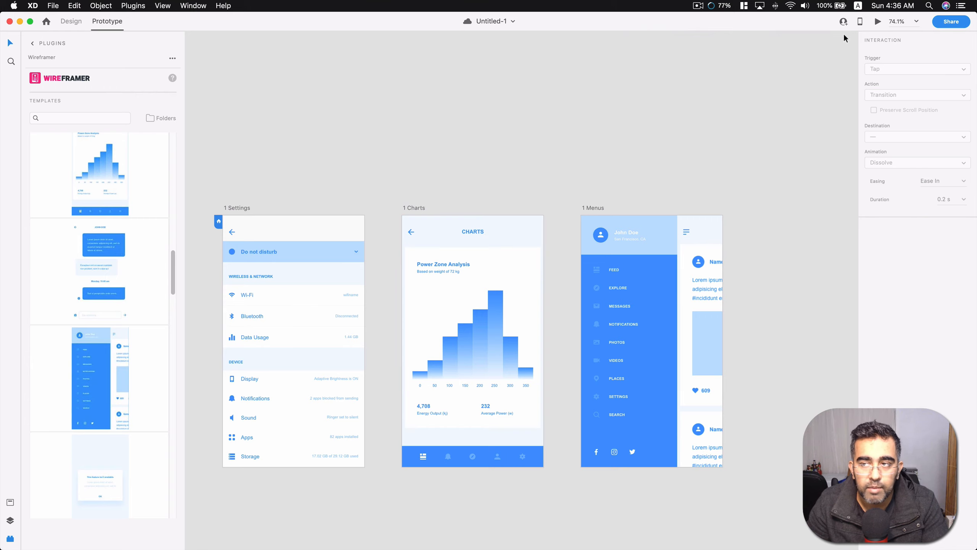
Browse the Wireframer templates and insert the Sign Up template headed "step 1/3" as a new artboard.
scroll(130, 248, "down", 10)
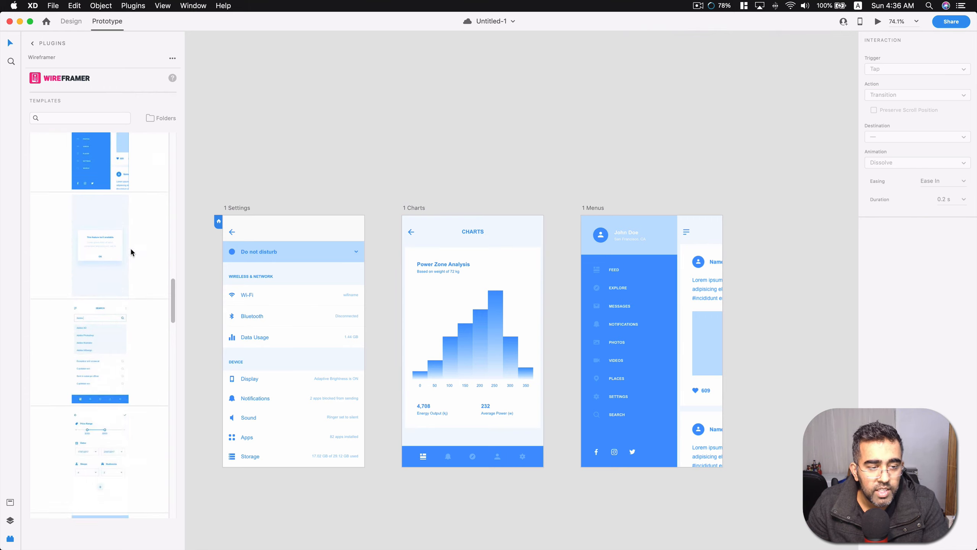
scroll(130, 252, "down", 10)
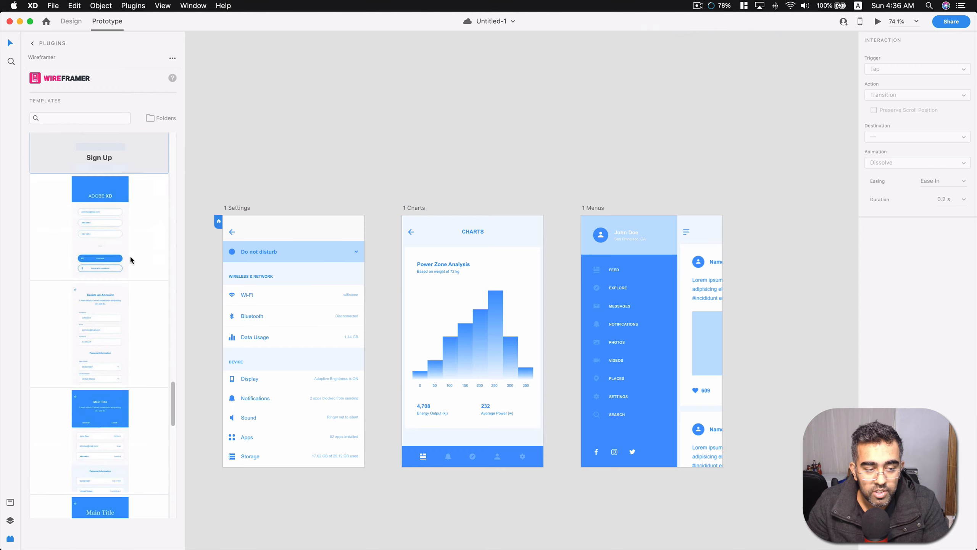
scroll(162, 208, "up", 4)
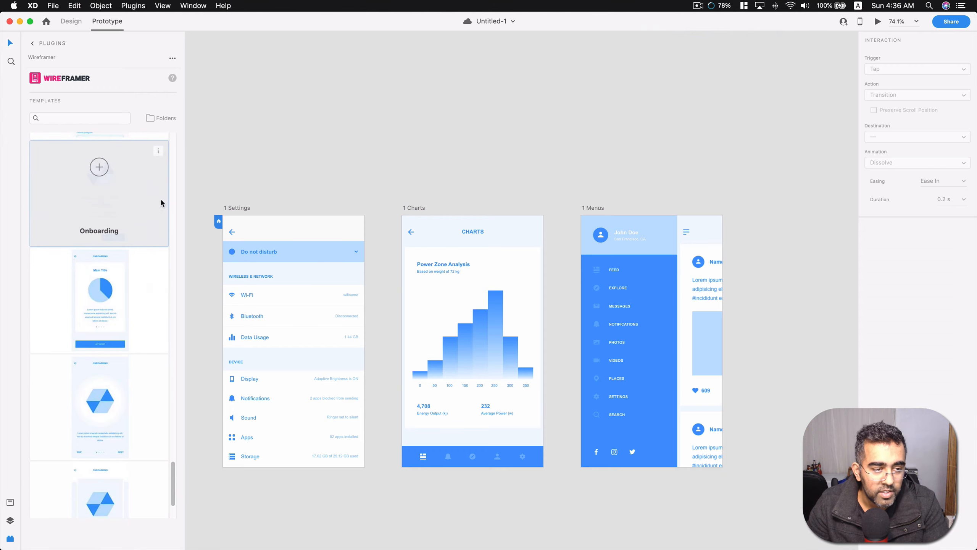
left_click(99, 212)
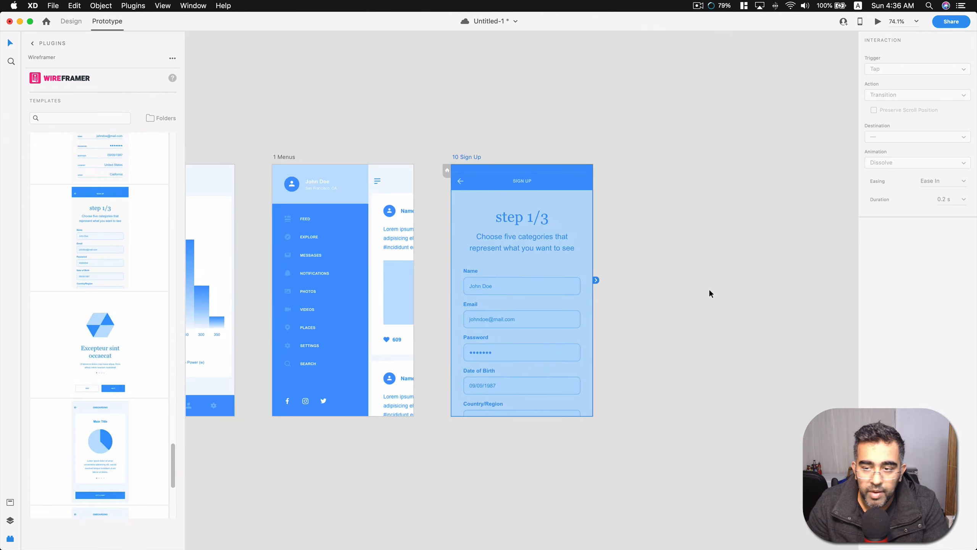
Browse the Wireframer templates and insert the Contact List template with a search field and a three-column contact grid as a new artboard.
scroll(510, 309, "down", 1)
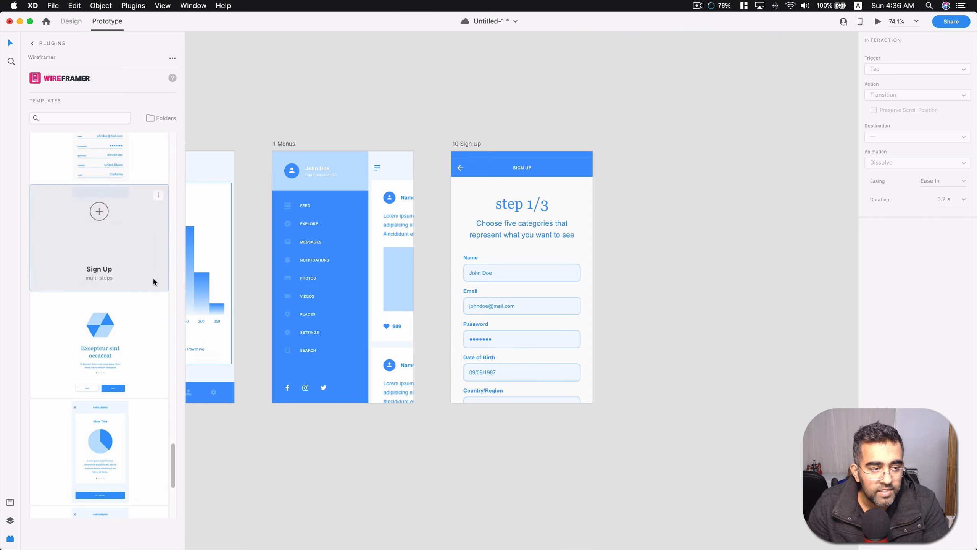
scroll(139, 303, "down", 5)
scroll(139, 299, "down", 5)
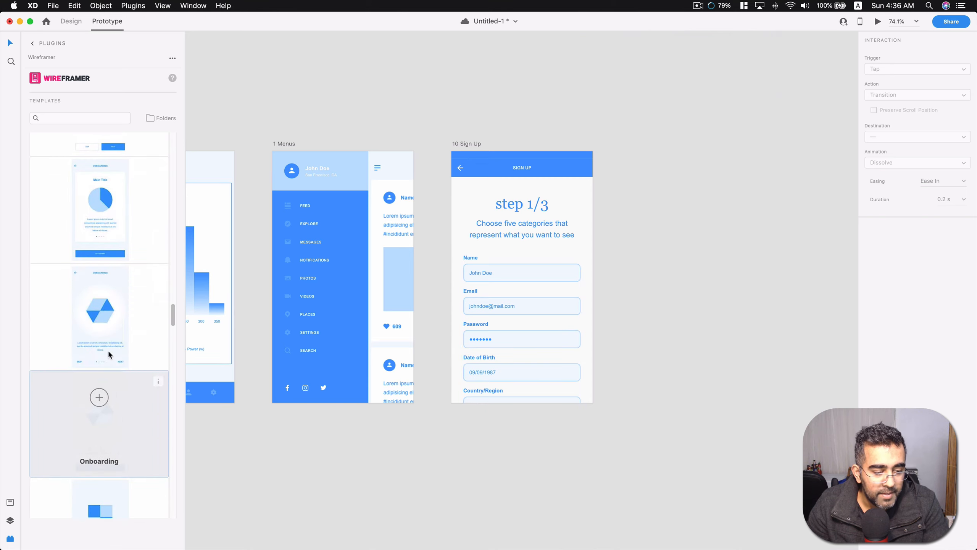
scroll(107, 283, "down", 10)
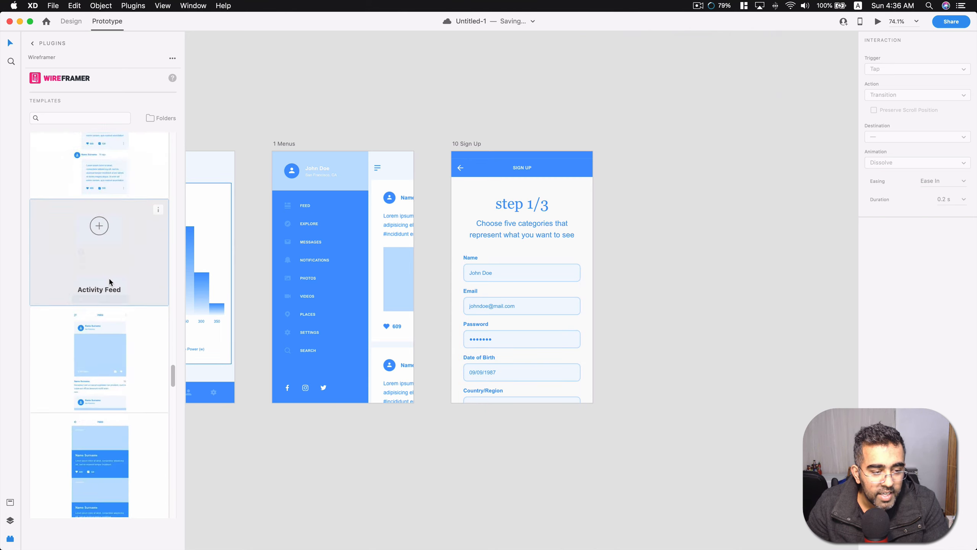
scroll(110, 276, "down", 10)
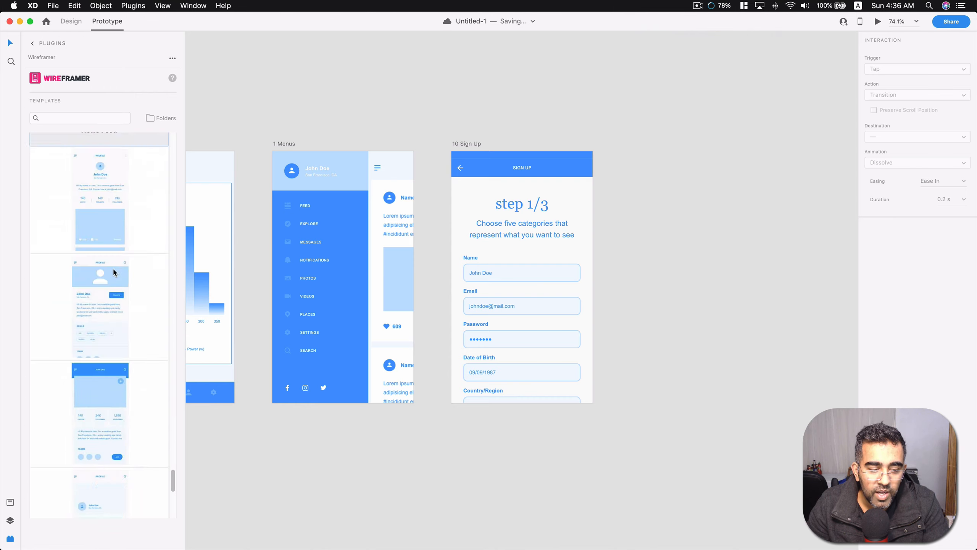
scroll(113, 266, "down", 10)
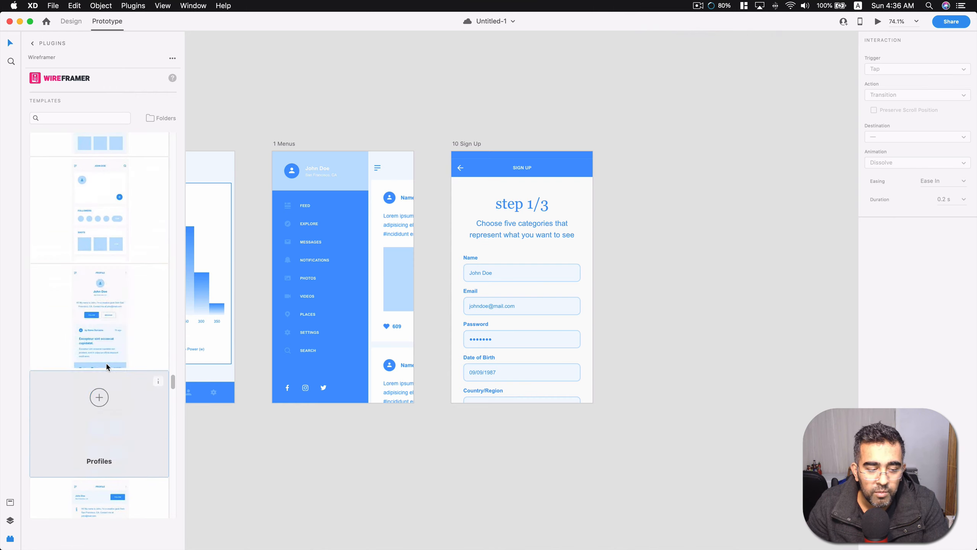
scroll(109, 303, "down", 10)
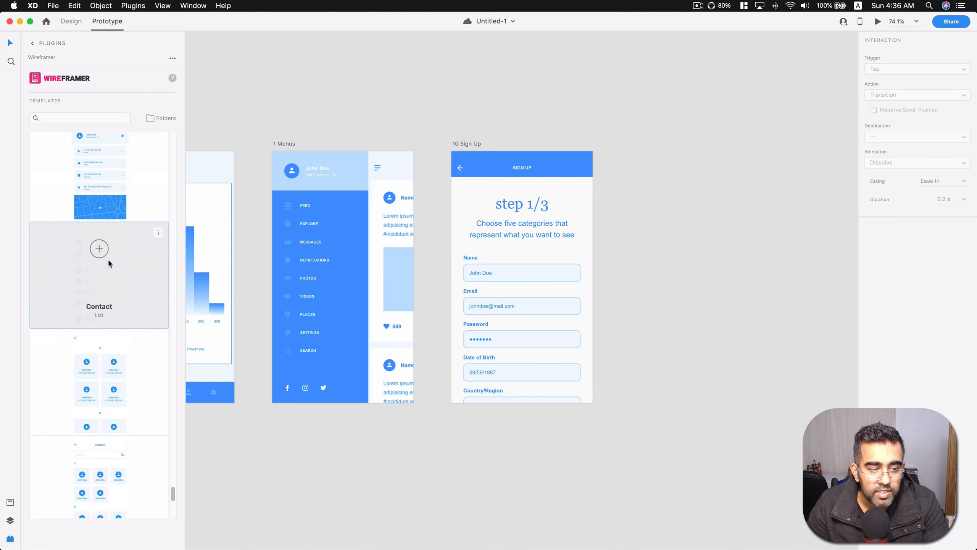
scroll(103, 418, "down", 2)
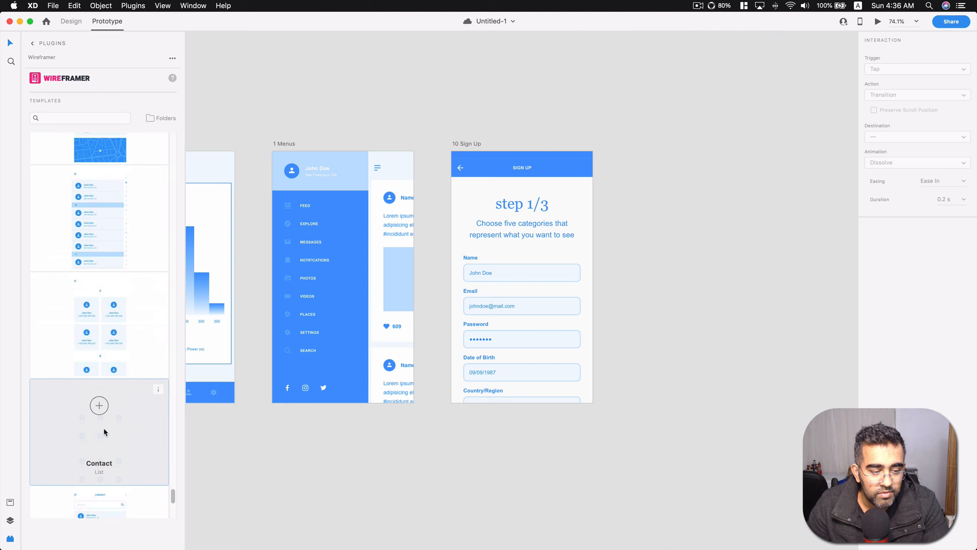
left_click(101, 407)
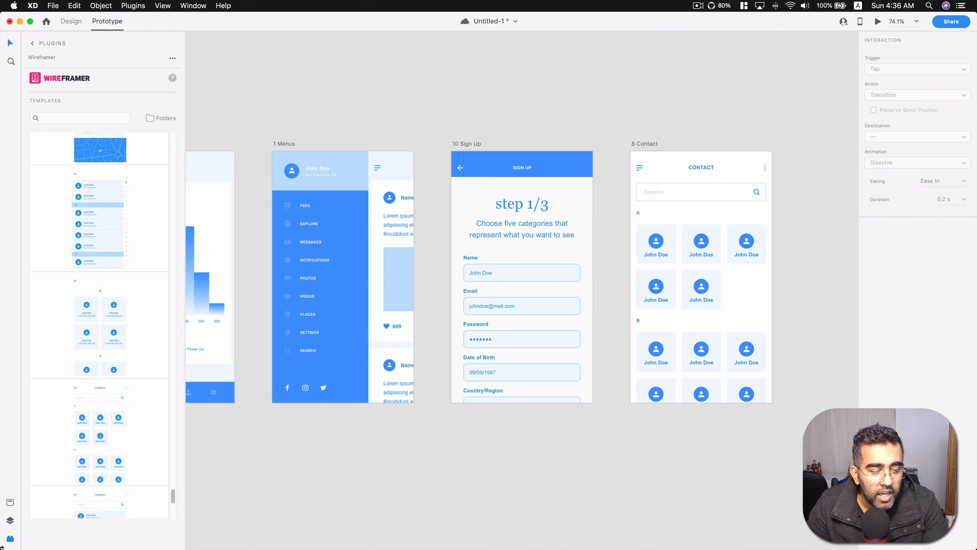
Open the material palette plugin, sample several color swatches including indigo-700, and close the palette.
left_click(10, 539)
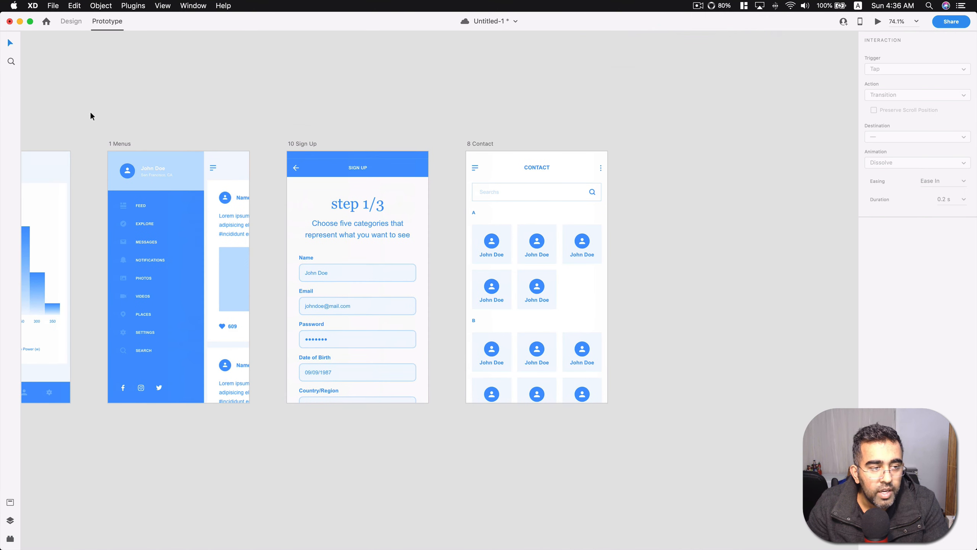
left_click(10, 540)
left_click(66, 58)
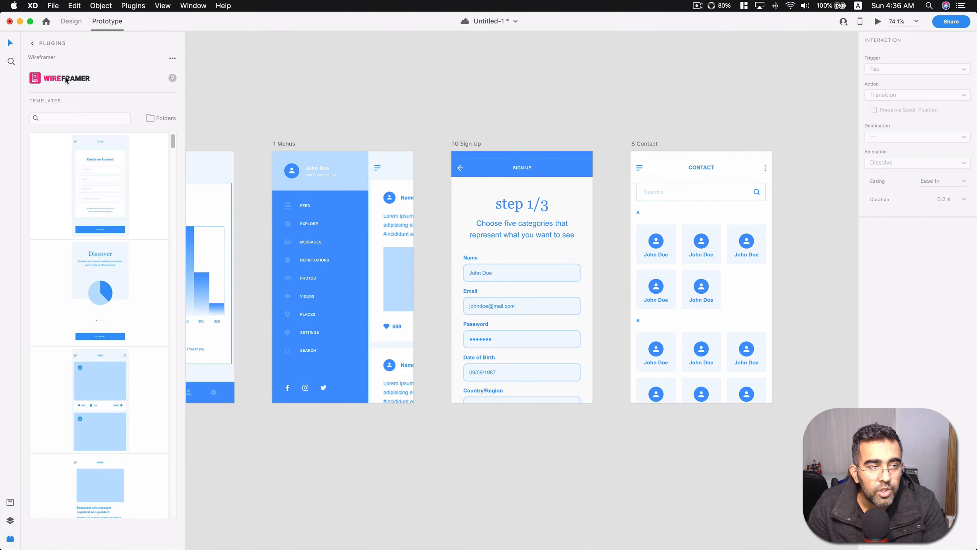
left_click(46, 43)
left_click(67, 131)
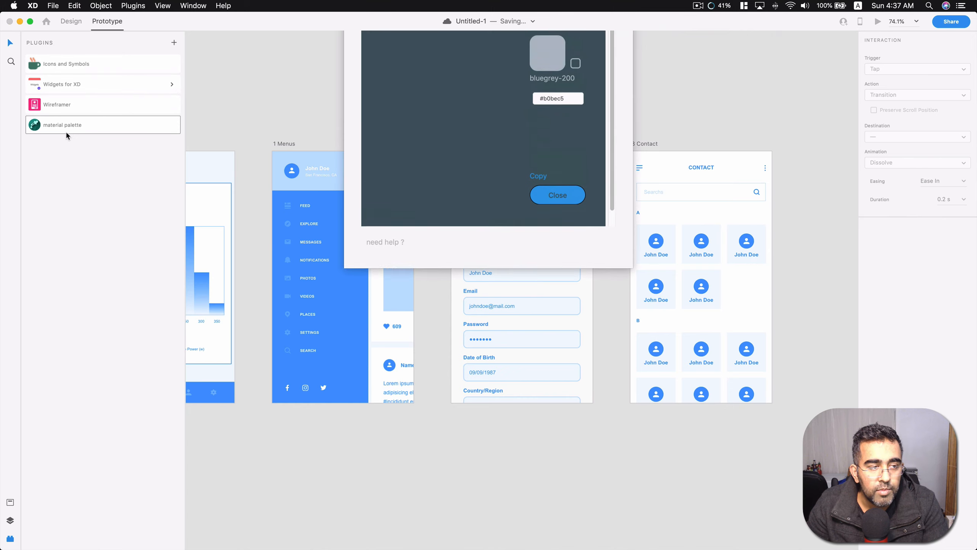
left_click(452, 165)
left_click(402, 161)
left_click(412, 129)
left_click(443, 119)
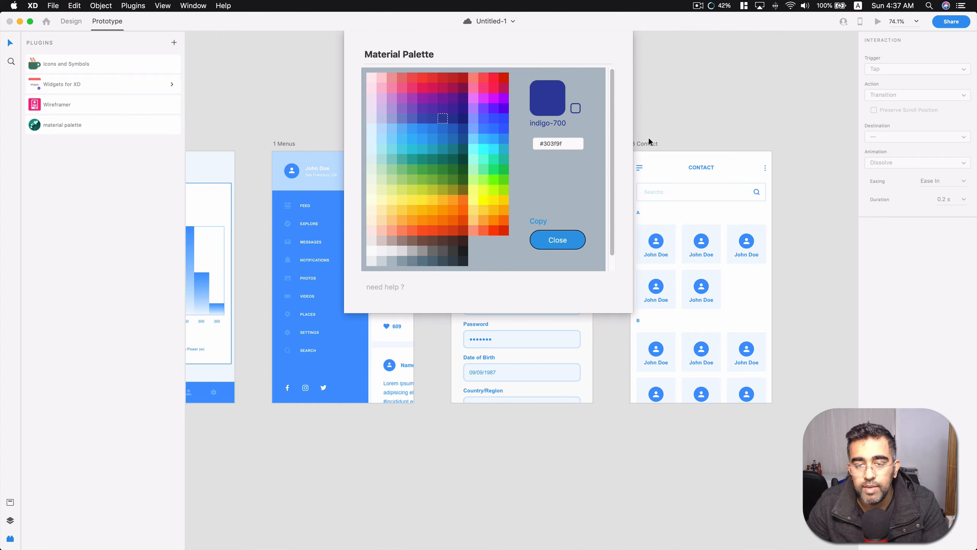
left_click(563, 241)
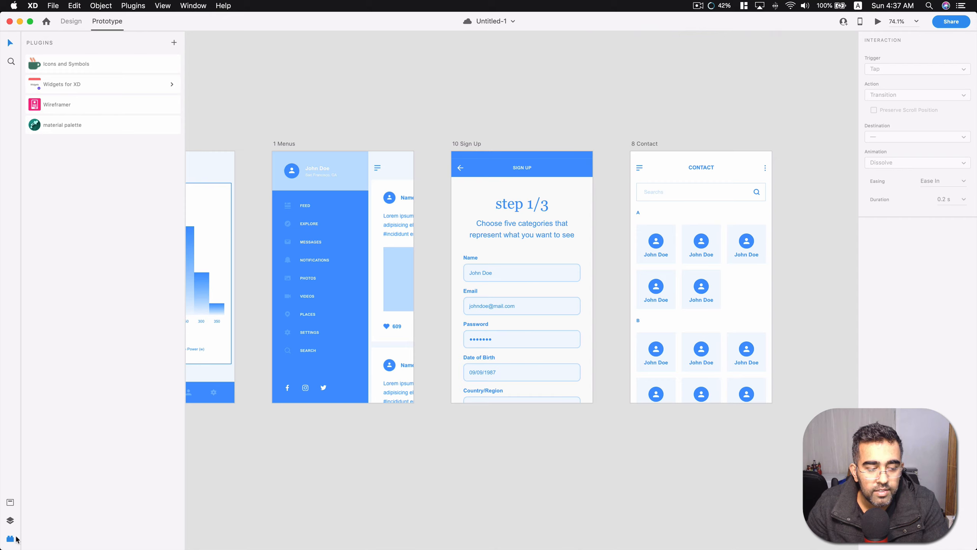
Examine the catalogue of all available plugins for useful add-ons and close it.
left_click(143, 8)
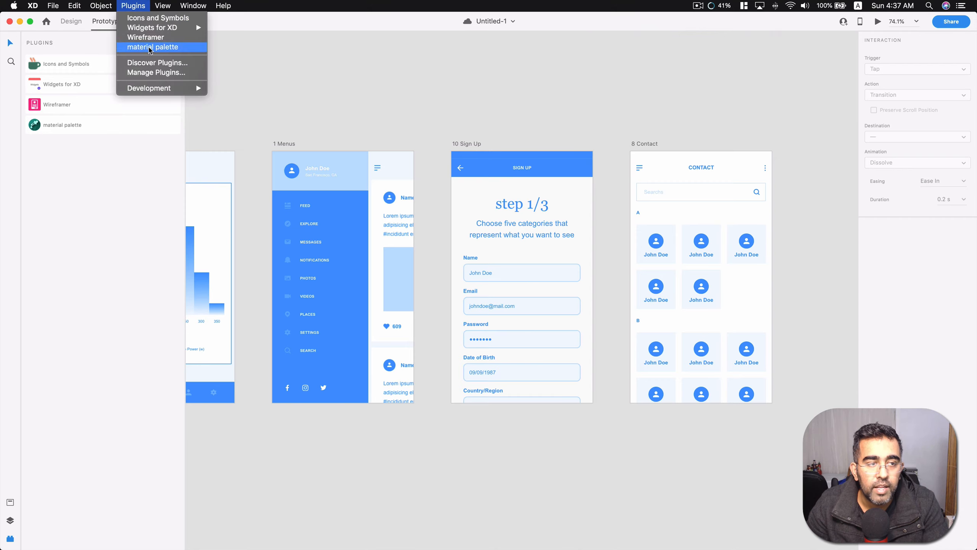
left_click(158, 73)
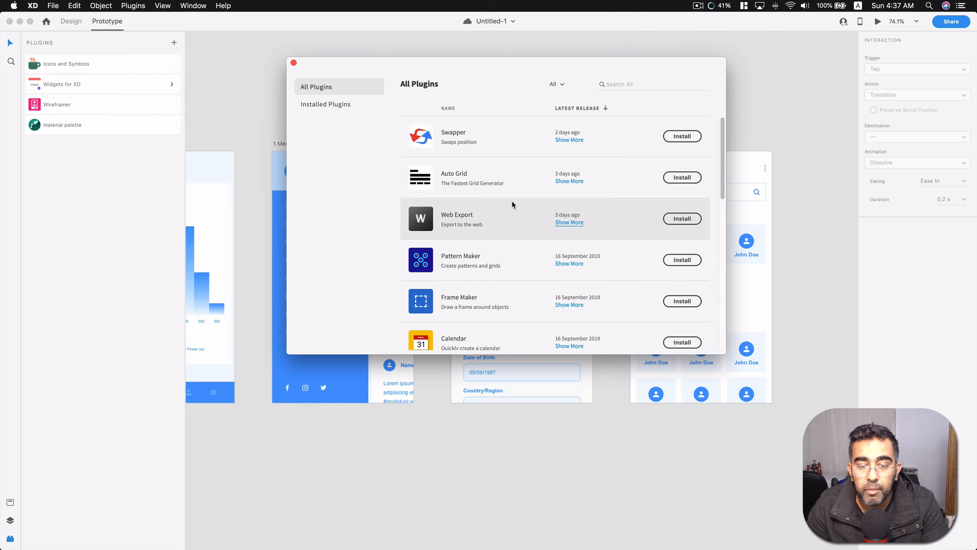
scroll(516, 204, "down", 15)
scroll(505, 195, "down", 8)
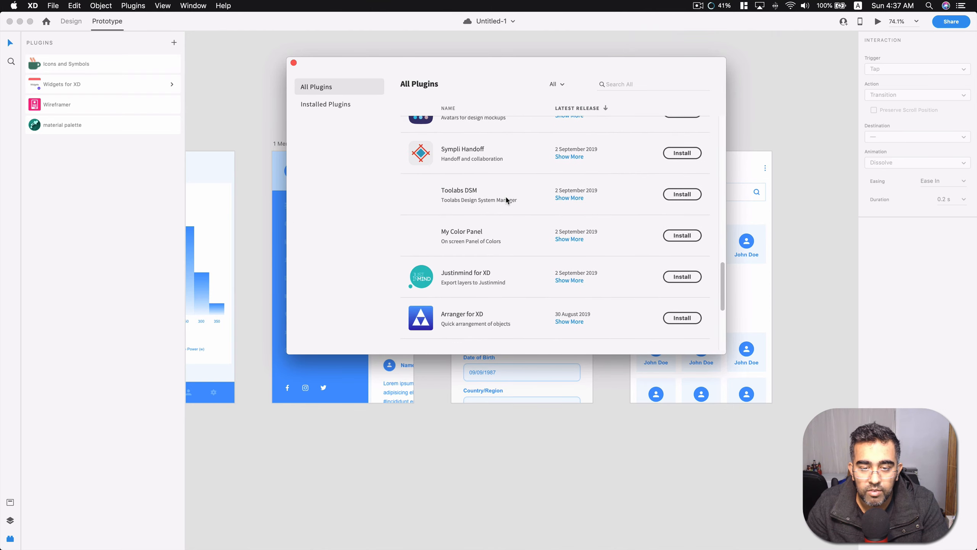
scroll(499, 202, "up", 4)
scroll(500, 206, "down", 4)
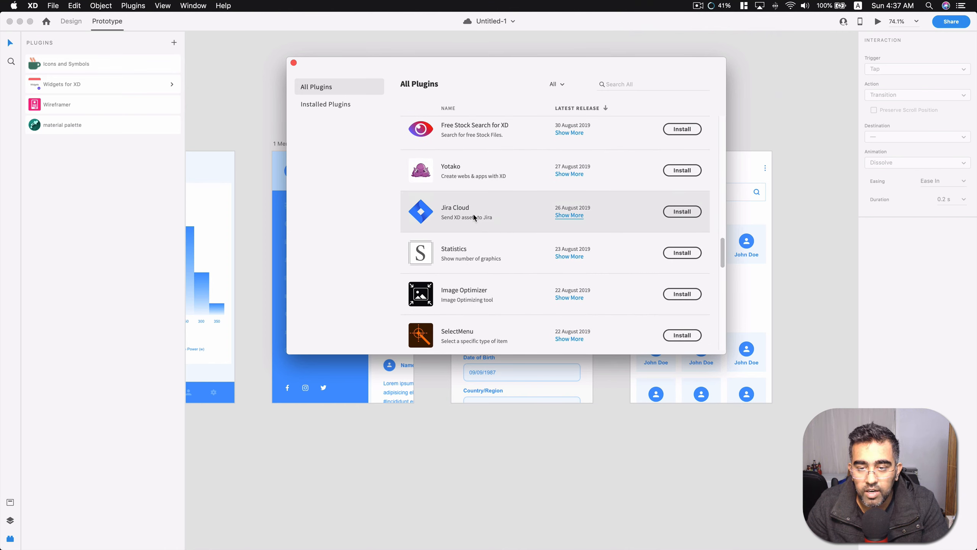
scroll(493, 215, "down", 2)
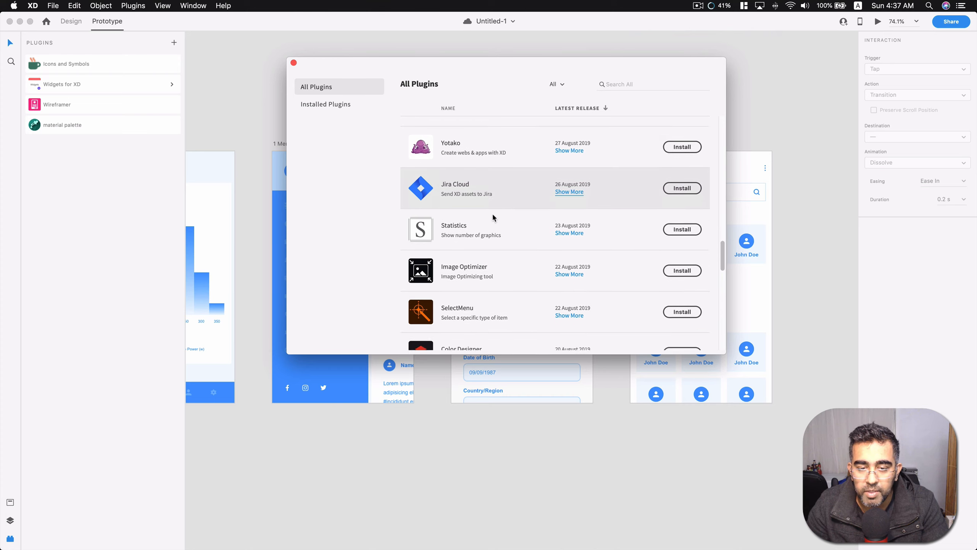
scroll(492, 213, "down", 5)
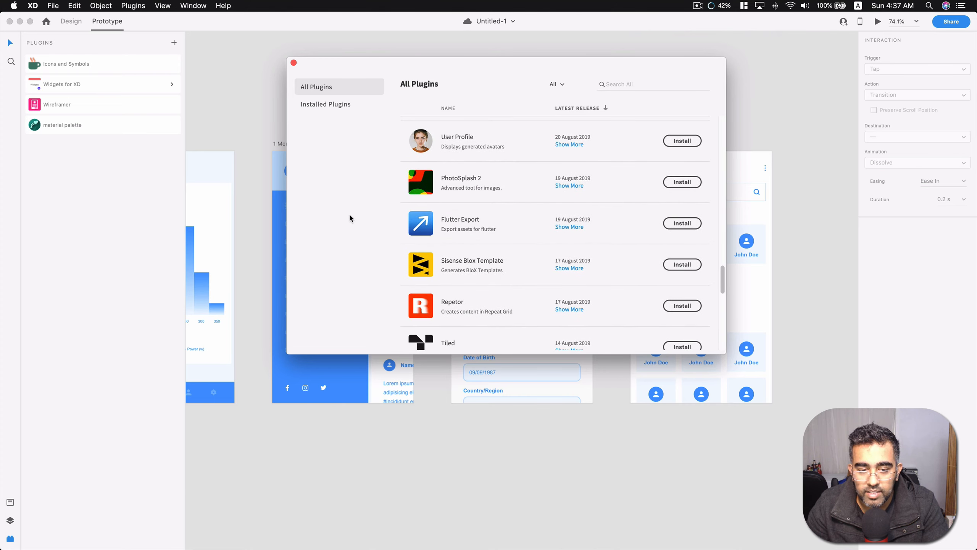
scroll(510, 224, "down", 2)
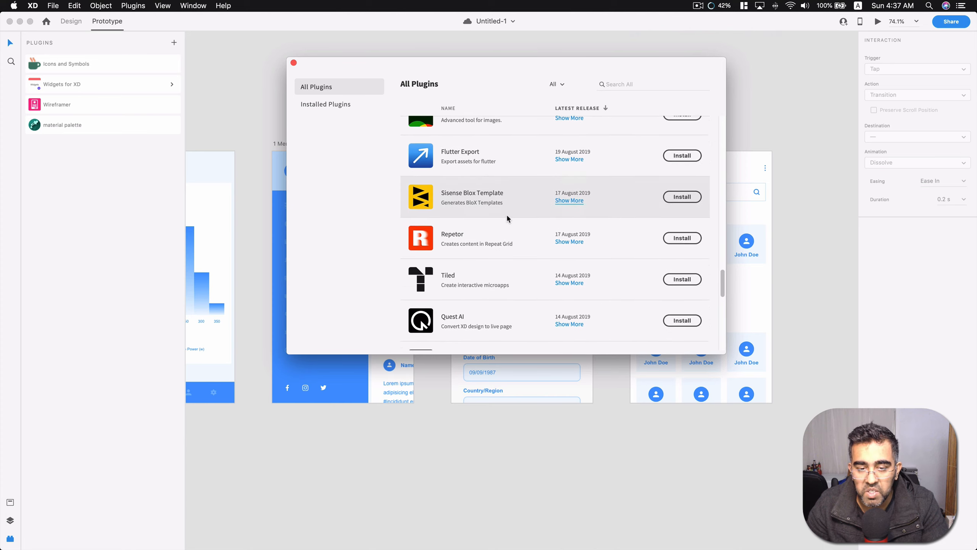
scroll(508, 214, "down", 4)
scroll(507, 216, "down", 10)
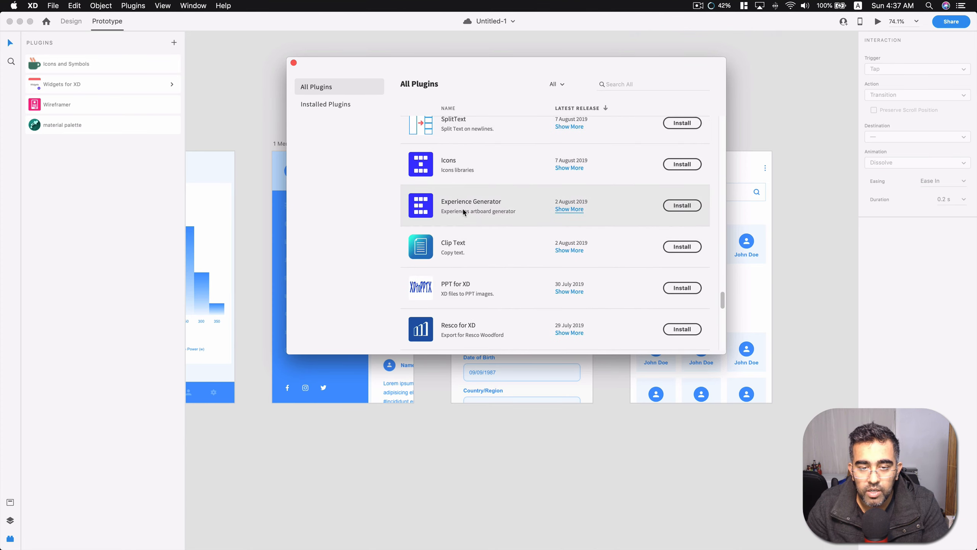
left_click(294, 63)
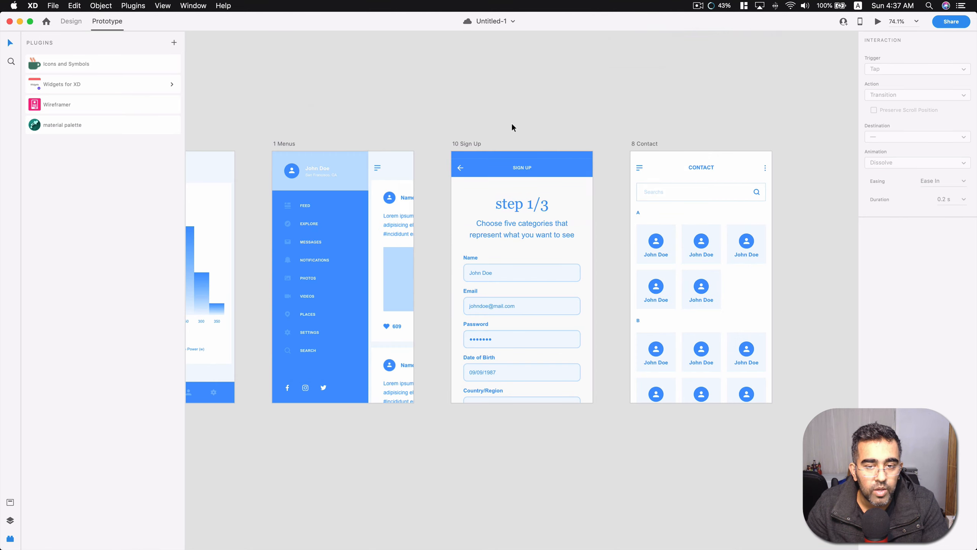
Search the Icons and Symbols plugin for "person", insert ios-person-add on the 8 Contact artboard, and place it above the middle contact card of section A.
left_click(79, 64)
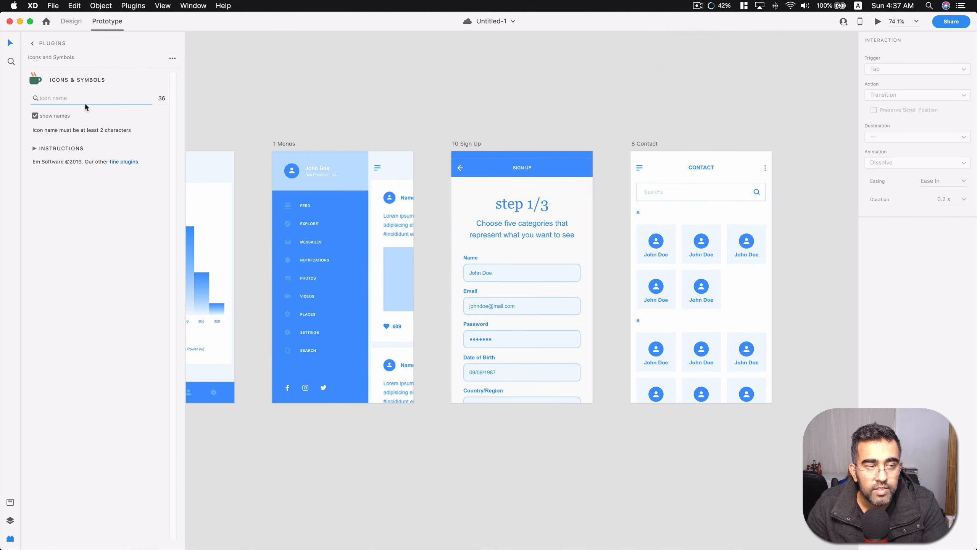
type("person")
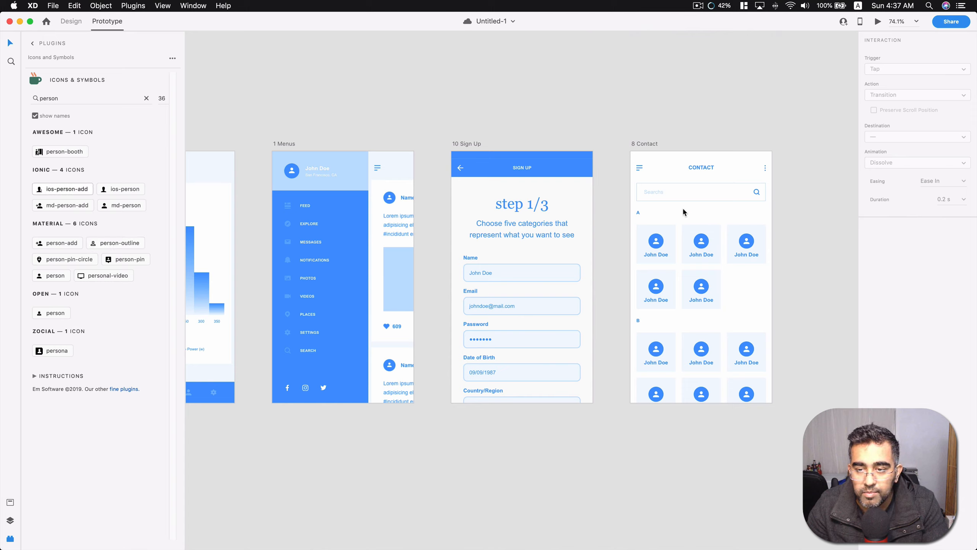
left_click(690, 215)
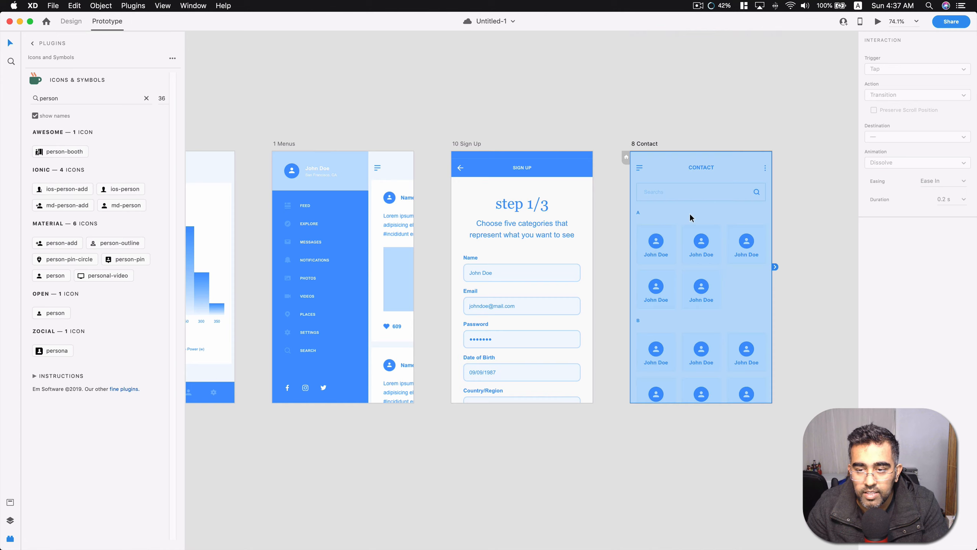
left_click(63, 188)
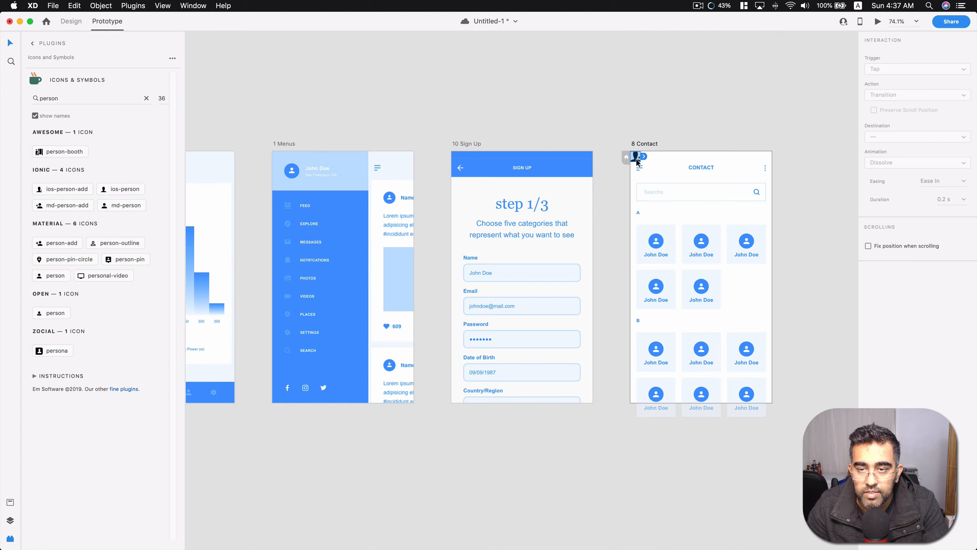
left_click_drag(636, 159, 699, 215)
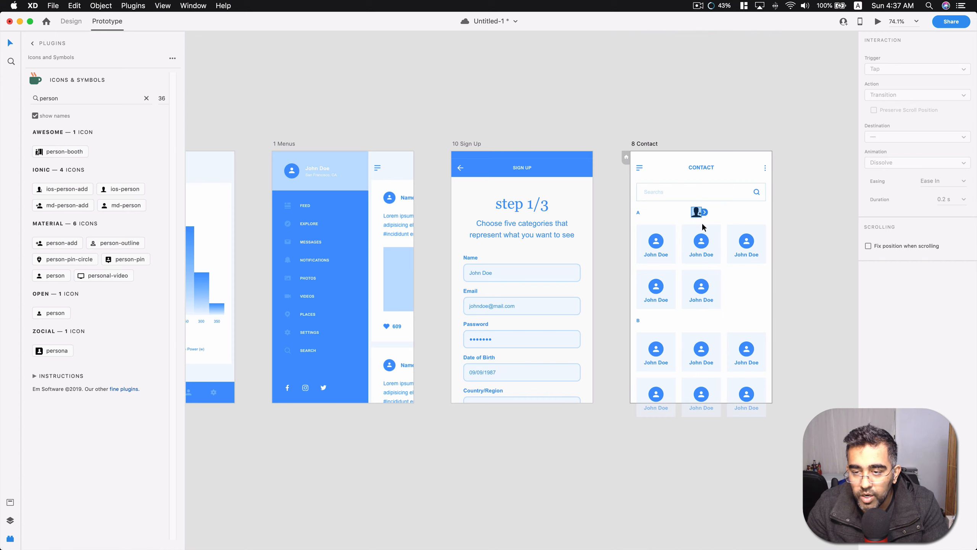
Link the person icon on the 8 Contact artboard to the 10 Sign Up artboard and save the document.
left_click(785, 224)
double_click(695, 213)
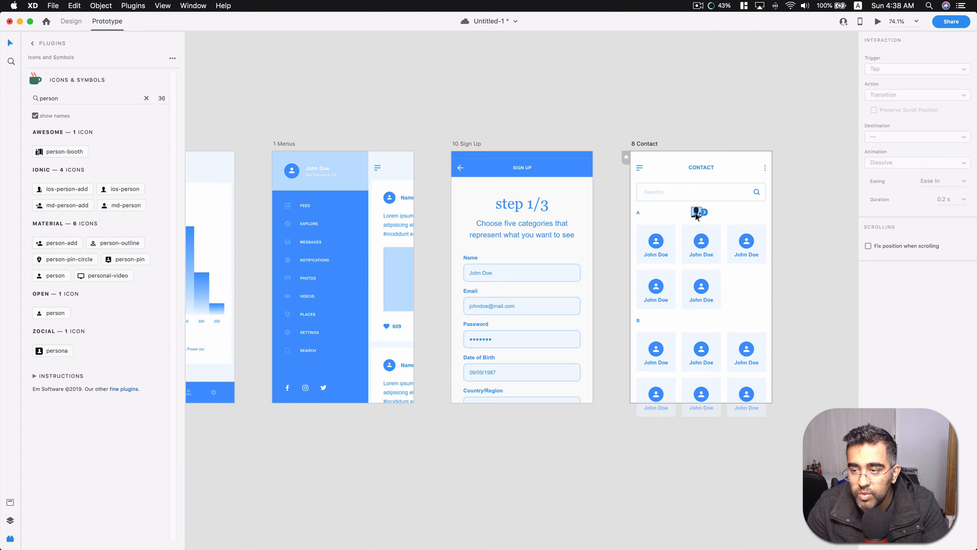
left_click(705, 212)
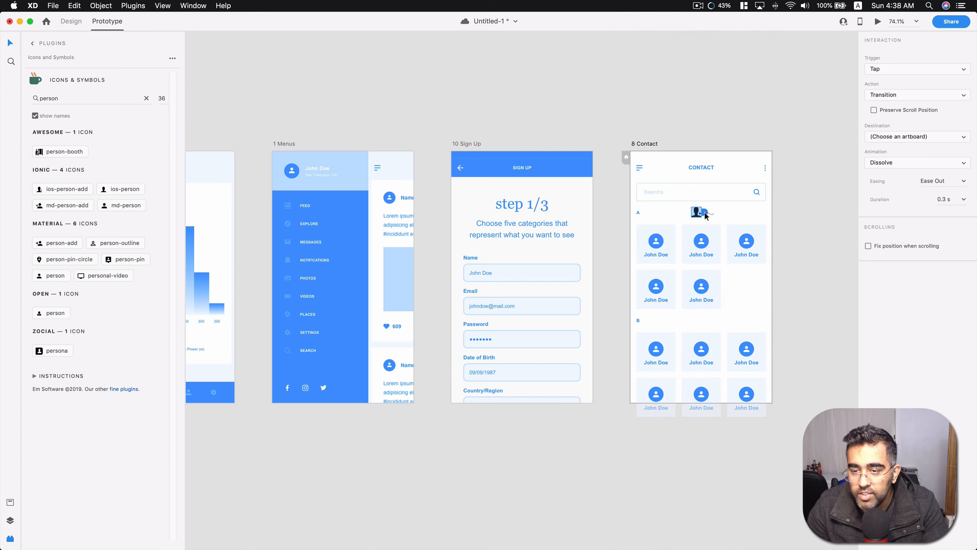
left_click_drag(707, 216, 591, 206)
left_click_drag(706, 205, 591, 208)
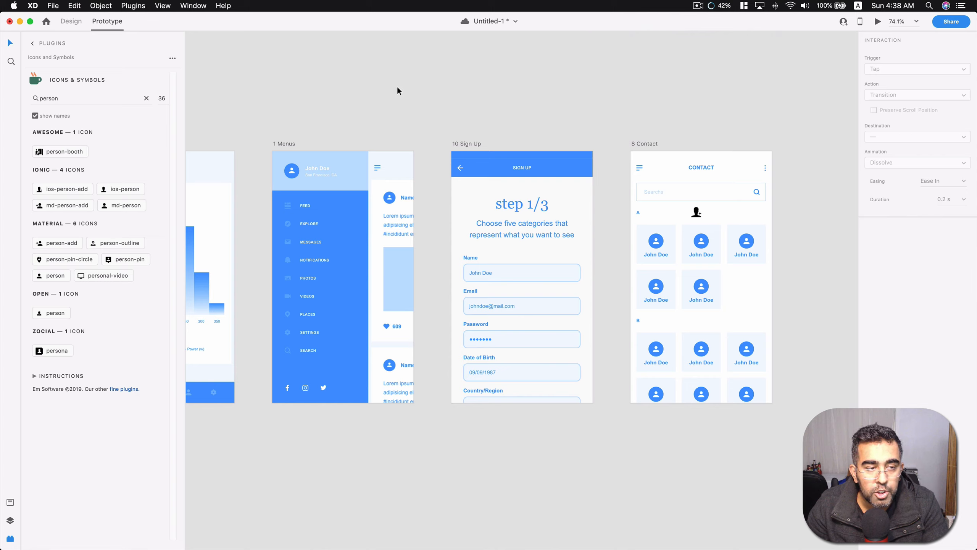
key("super+s")
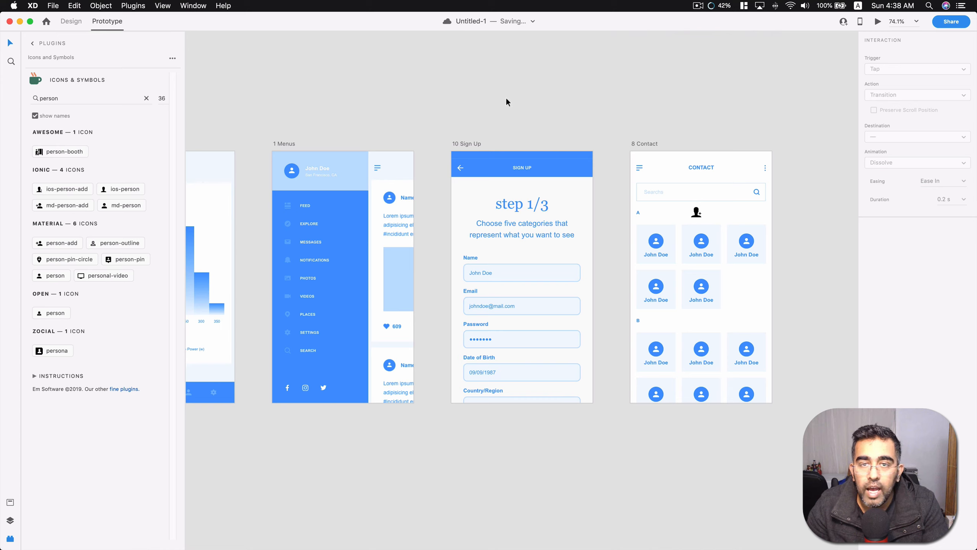
Start inviting others to edit the document.
left_click(940, 25)
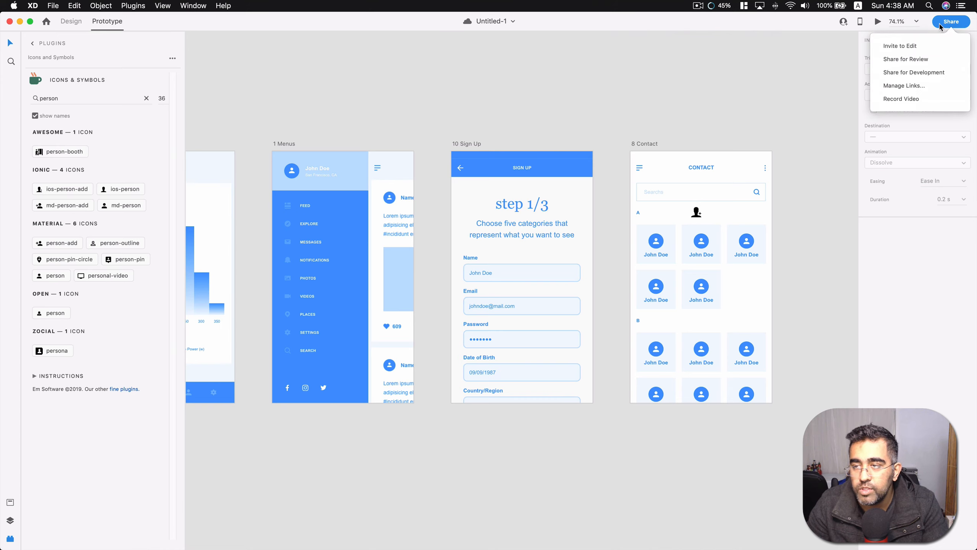
left_click(914, 47)
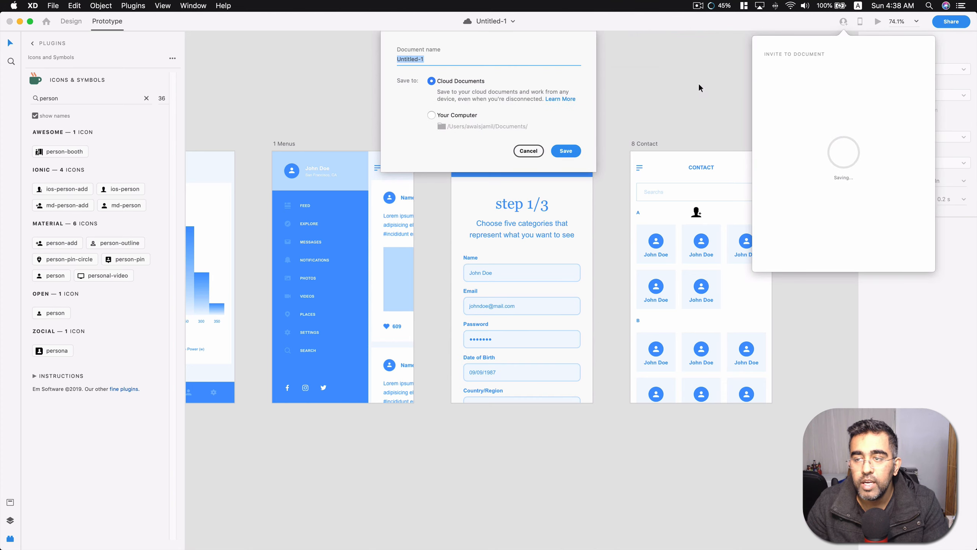